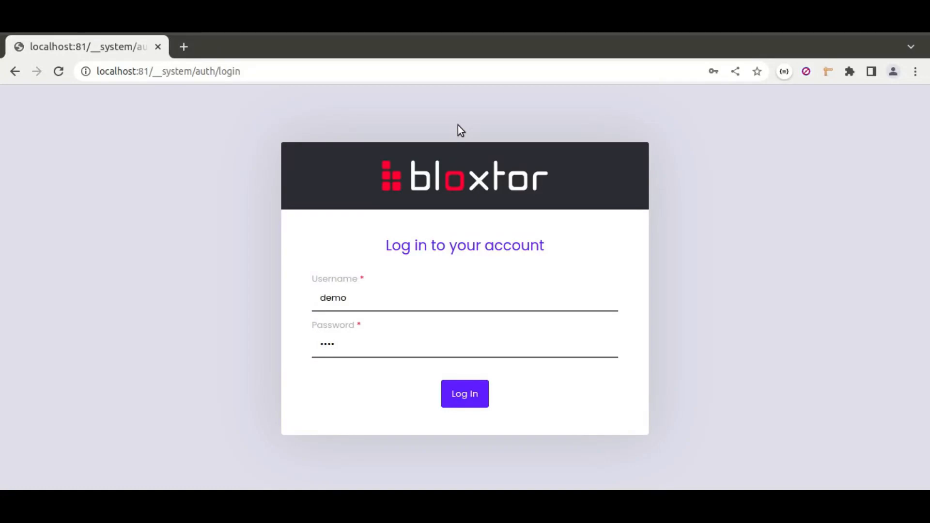
Log in to the account and open the my_first_project project
{"action": "left_click", "coordinate": [472, 398]}
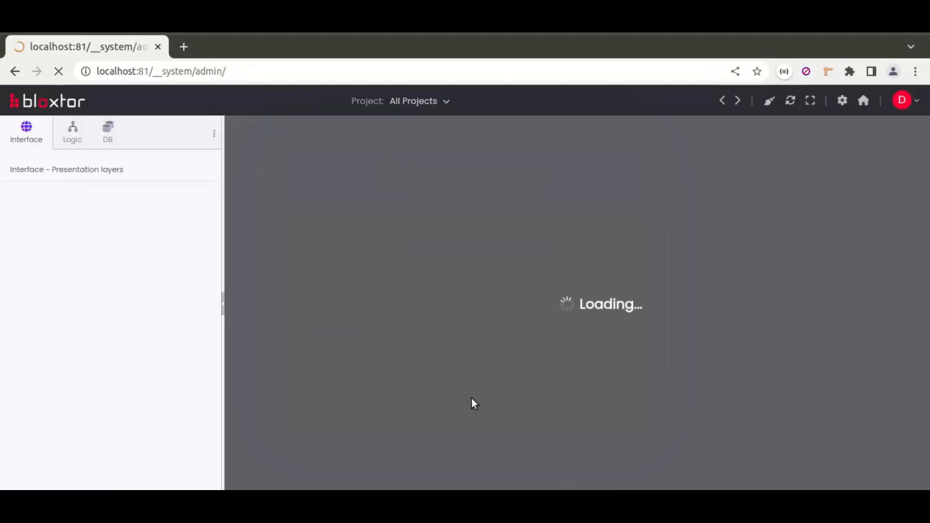
{"action": "left_click", "coordinate": [612, 385]}
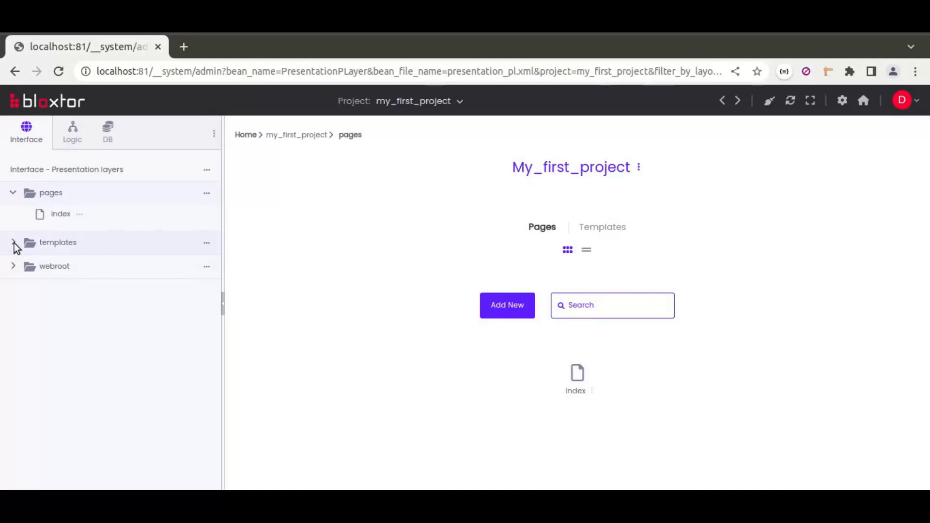
Examine the project's templates folder and the my_first_project business logic files
{"action": "left_click", "coordinate": [14, 244]}
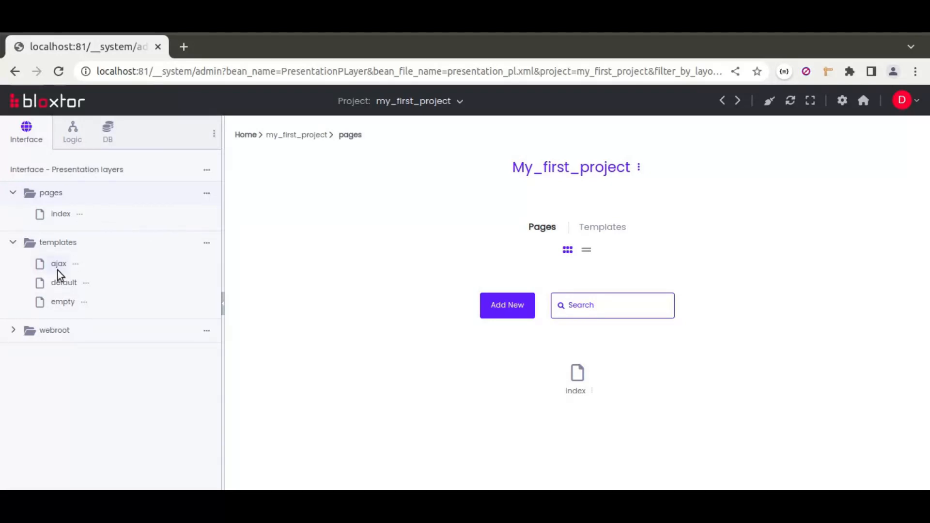
{"action": "left_click", "coordinate": [74, 140]}
{"action": "left_click", "coordinate": [13, 231]}
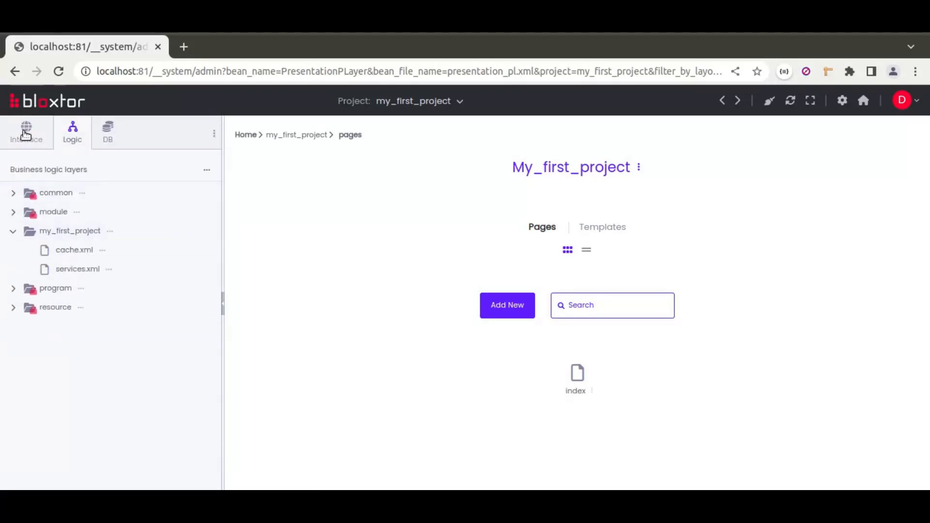
Base the index page on the Bootstrap Stock Manager template, installing it from the store and selecting its authenticated layout
{"action": "left_click", "coordinate": [27, 131]}
{"action": "left_click", "coordinate": [60, 217]}
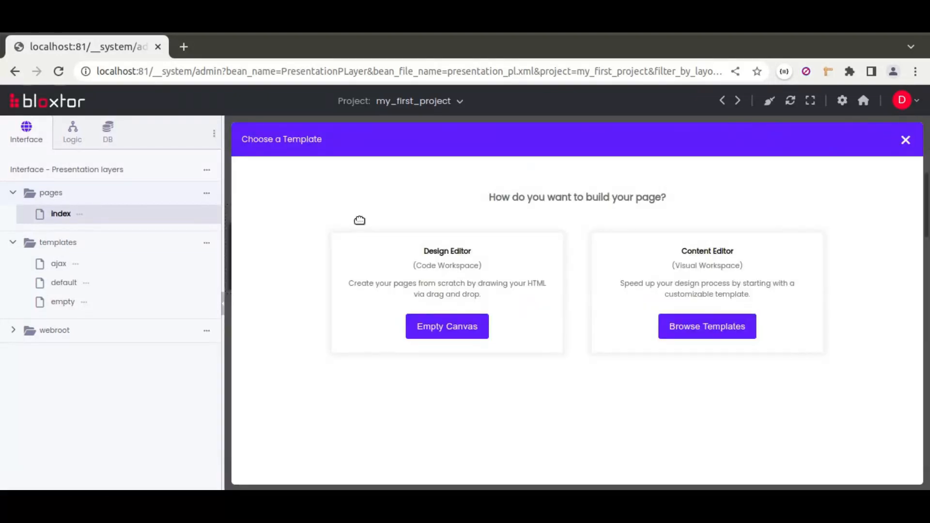
{"action": "left_click", "coordinate": [676, 340]}
{"action": "left_click", "coordinate": [878, 147]}
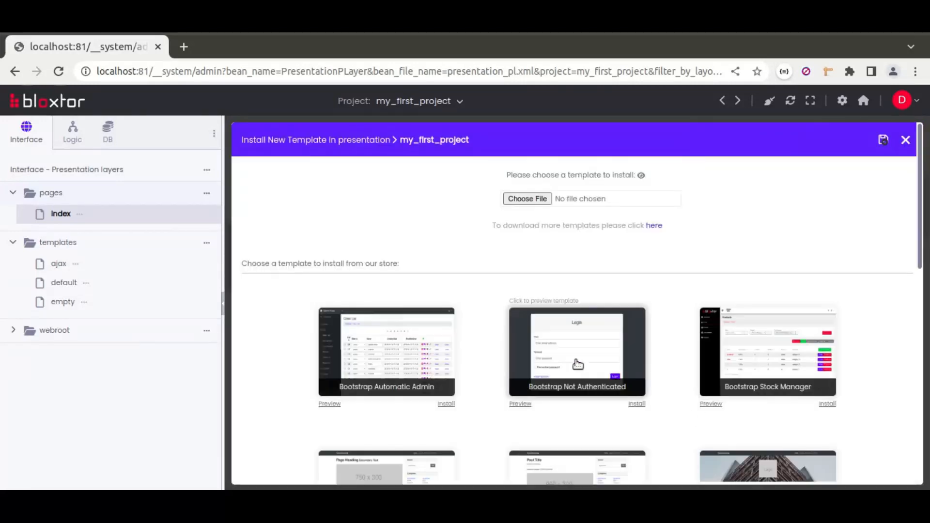
{"action": "left_click", "coordinate": [827, 406]}
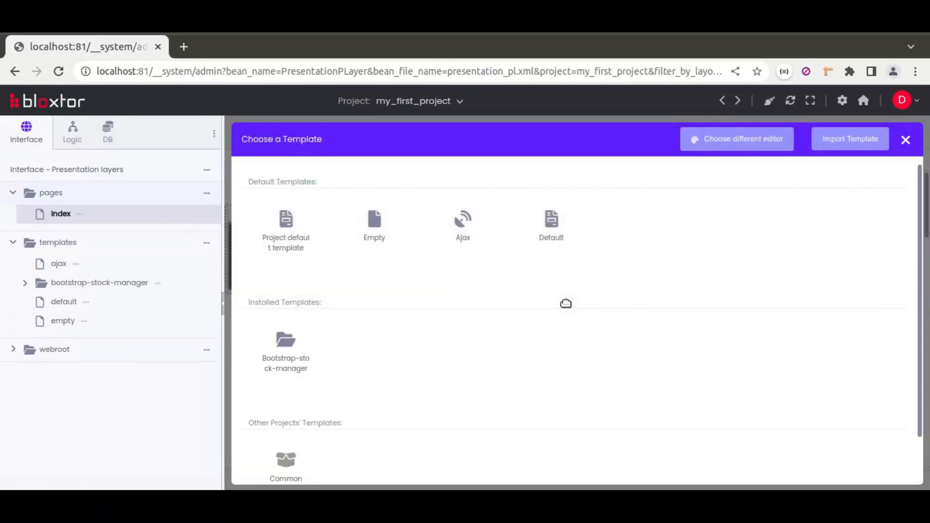
{"action": "left_click", "coordinate": [287, 353]}
{"action": "left_click", "coordinate": [291, 342]}
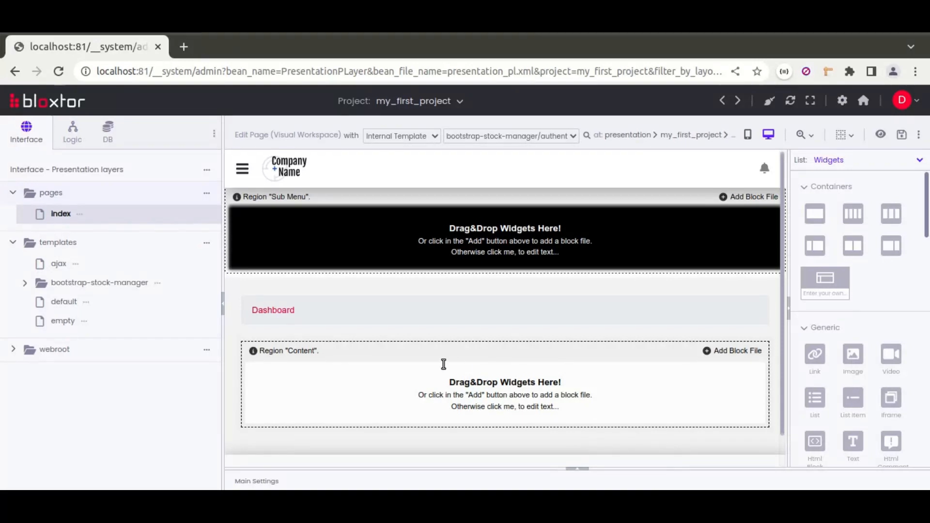
Add a resource action to the index page and set its type to Call rest connector
{"action": "left_click", "coordinate": [577, 469]}
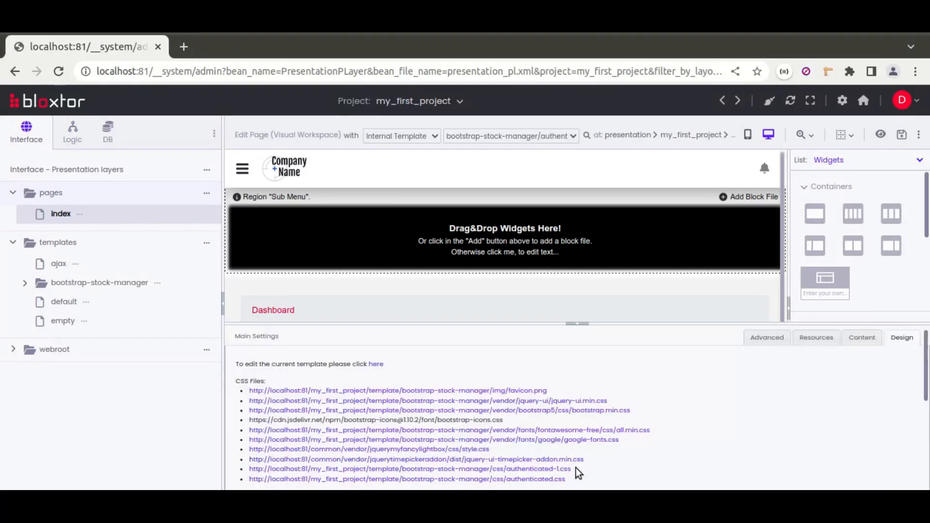
{"action": "left_click", "coordinate": [817, 300]}
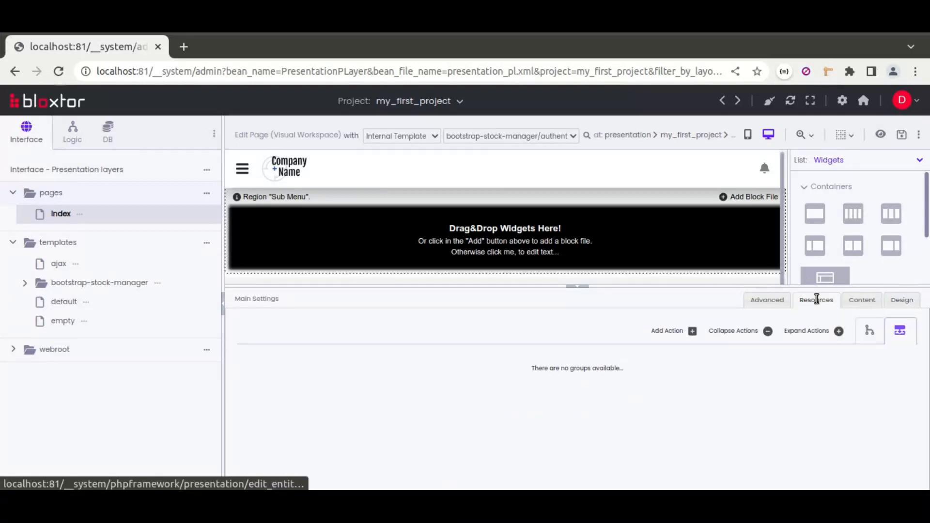
{"action": "left_click", "coordinate": [665, 333]}
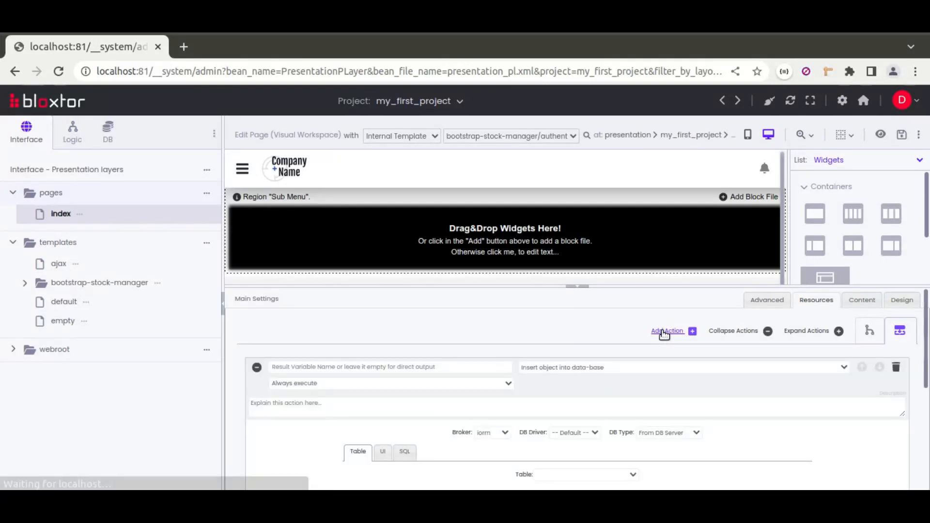
{"action": "left_click", "coordinate": [544, 368]}
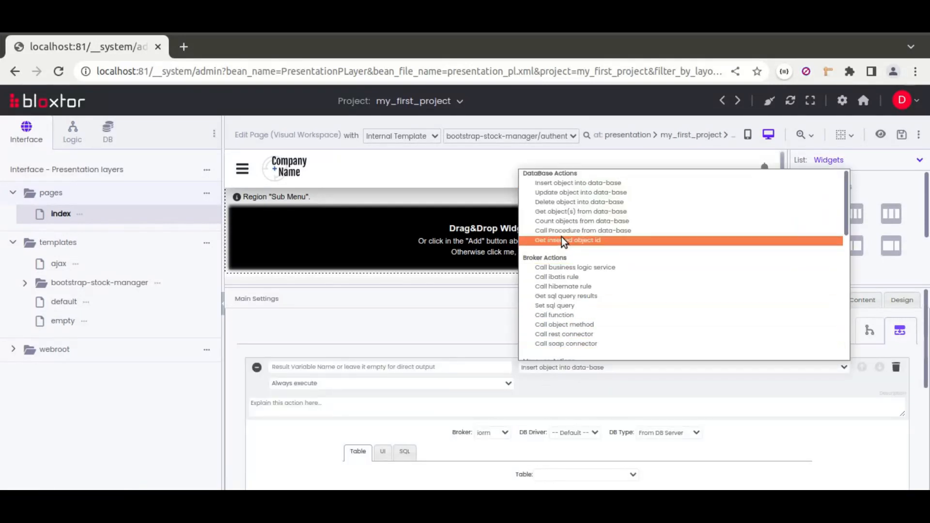
{"action": "left_click", "coordinate": [564, 334]}
{"action": "scroll", "coordinate": [549, 377], "scroll_direction": "down", "scroll_amount": 2}
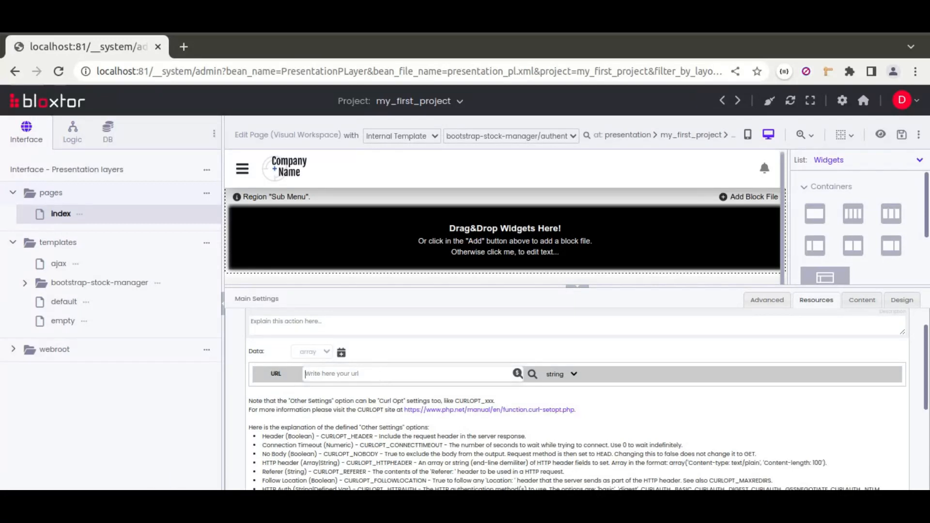
{"action": "left_click", "coordinate": [165, 503]}
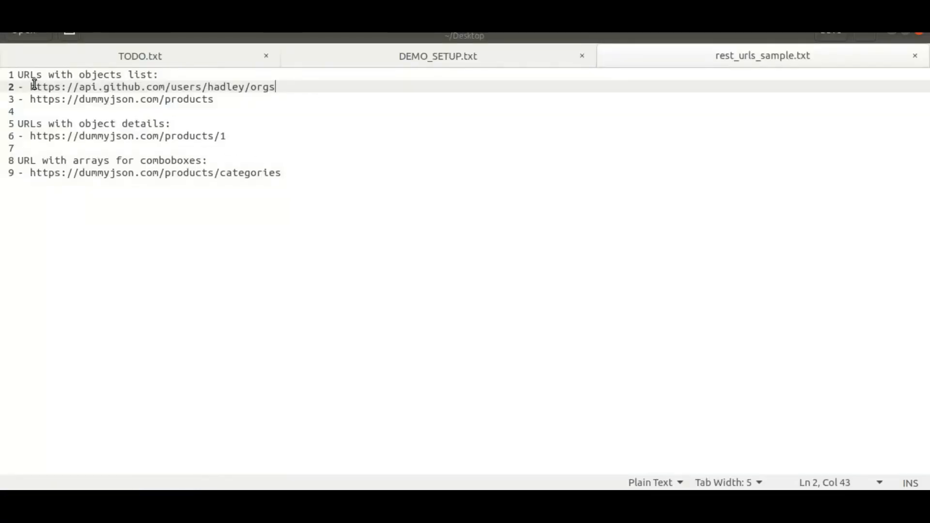
{"action": "left_click_drag", "start_coordinate": [29, 87], "coordinate": [280, 85]}
{"action": "key", "text": "ctrl+c"}
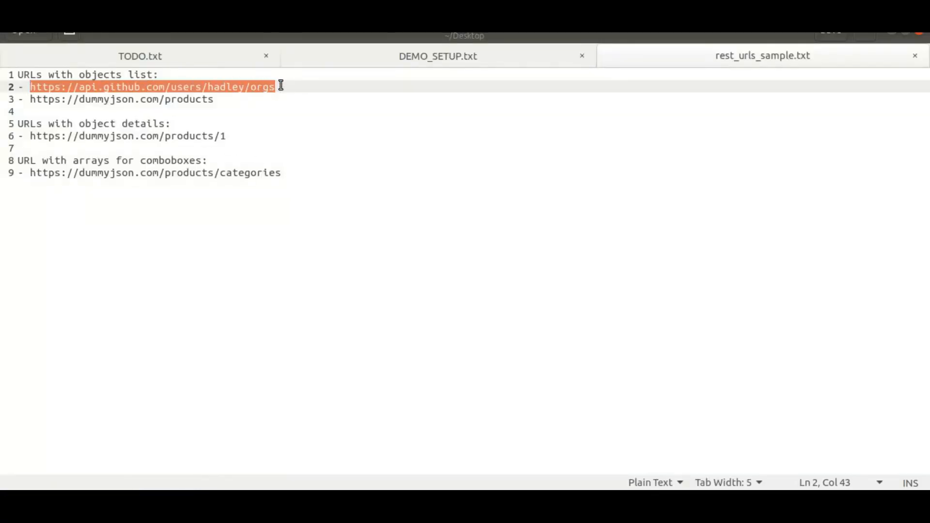
{"action": "key", "text": "alt+Tab"}
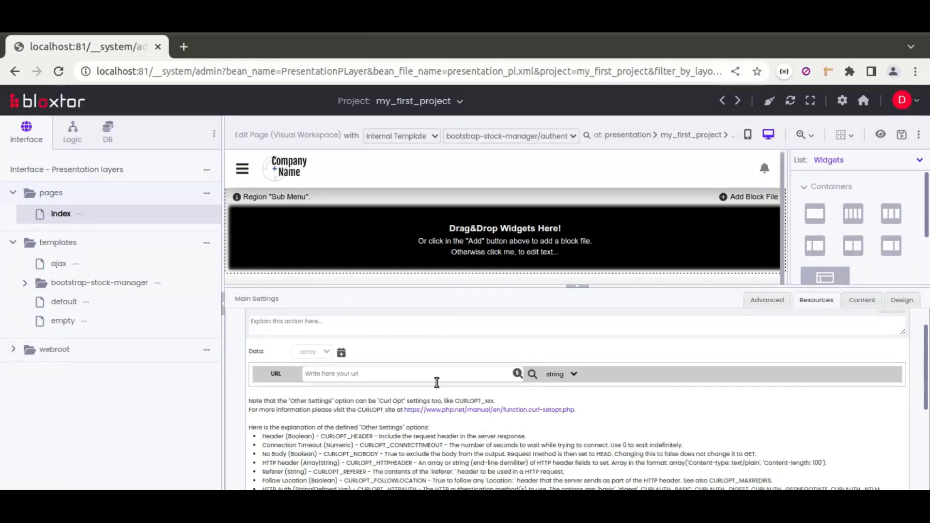
{"action": "key", "text": "ctrl+v"}
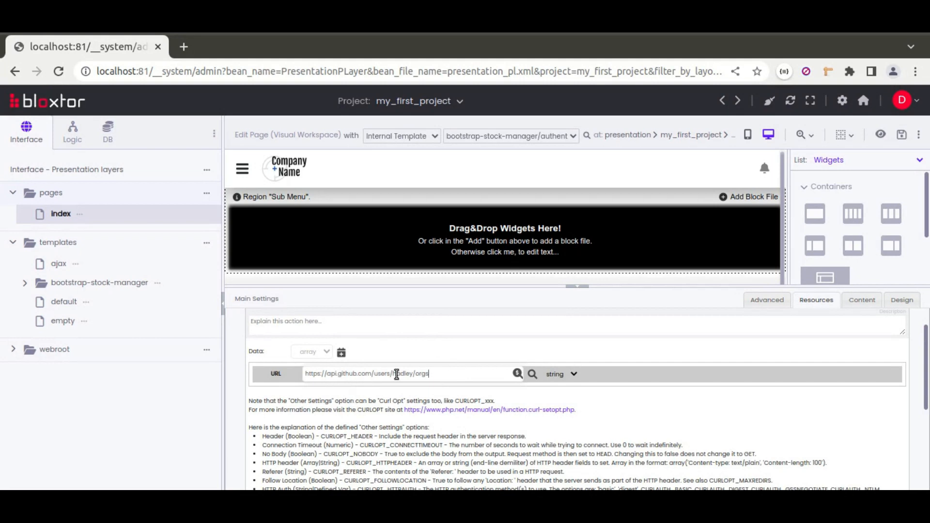
Open the REST URL in a separate browser tab and examine its response as formatted JSON
{"action": "left_click", "coordinate": [185, 45]}
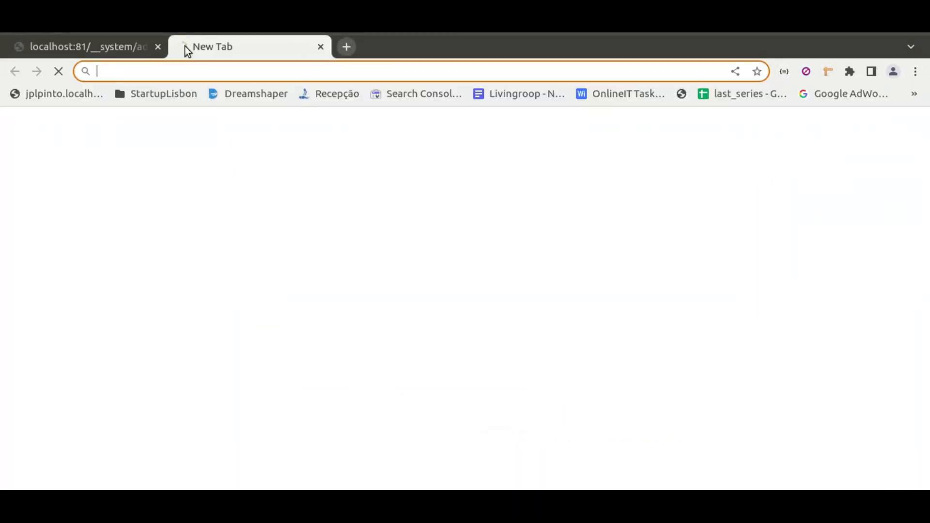
{"action": "key", "text": "ctrl+v"}
{"action": "key", "text": "Return"}
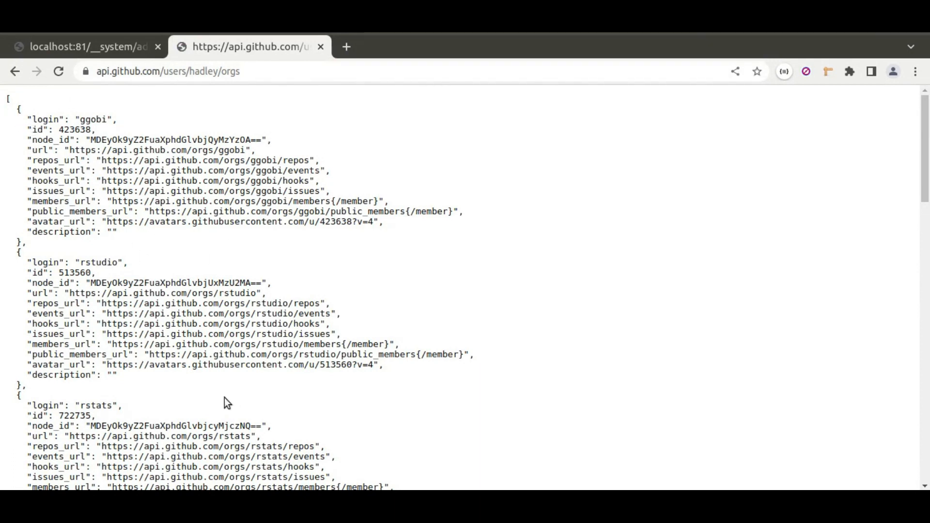
{"action": "left_click", "coordinate": [784, 74]}
{"action": "left_click", "coordinate": [753, 158]}
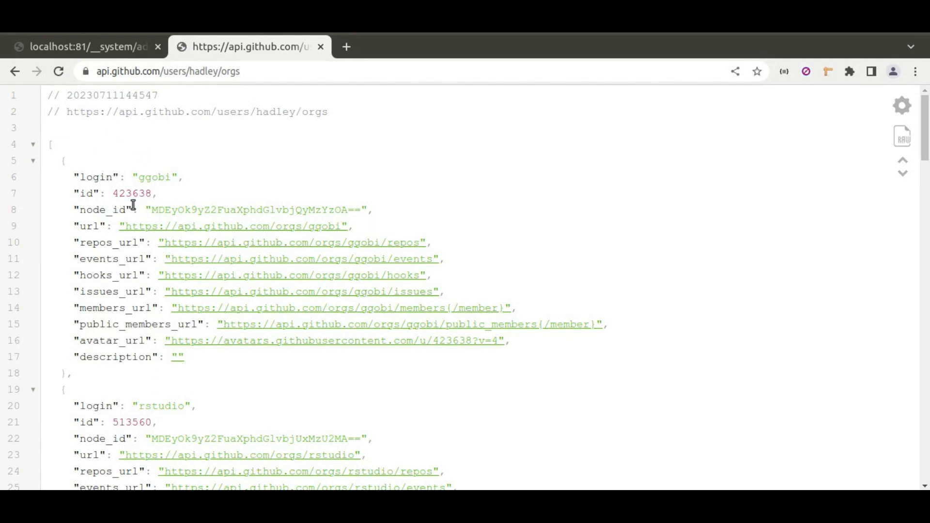
{"action": "left_click", "coordinate": [107, 46]}
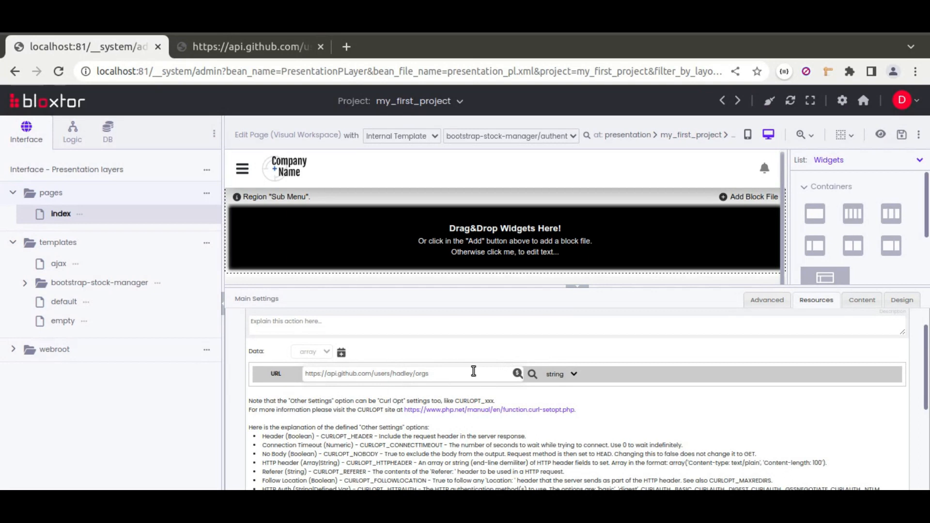
{"action": "left_click", "coordinate": [235, 45]}
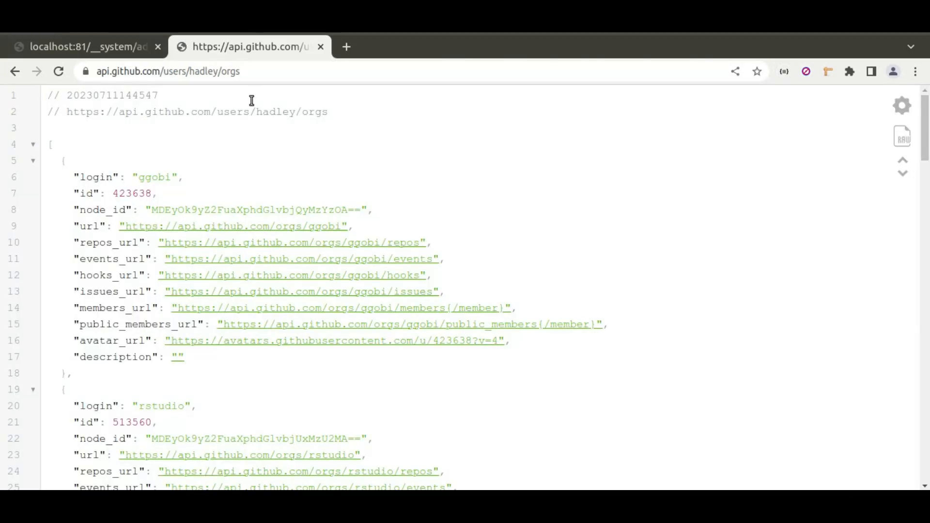
{"action": "left_click", "coordinate": [103, 47]}
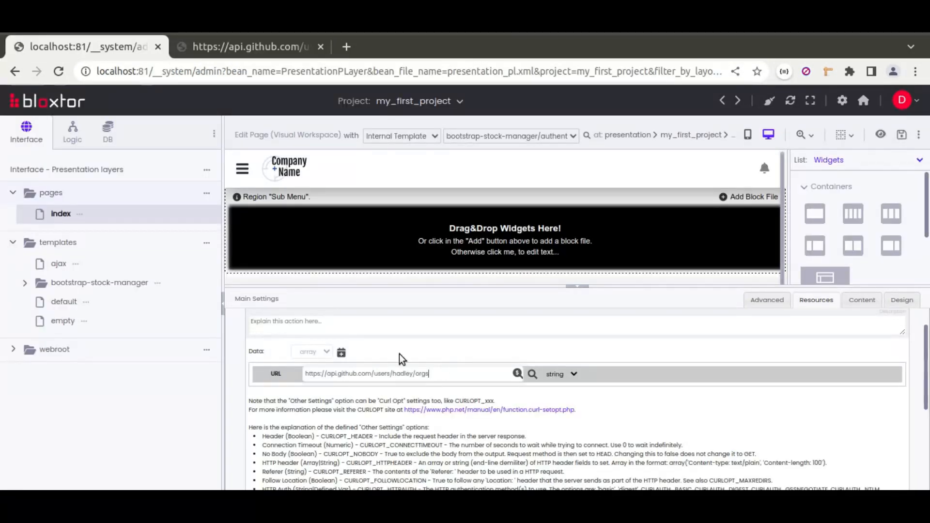
Examine the REST connector's settings explanations and result type, comparing them with the JSON response
{"action": "left_click", "coordinate": [462, 375]}
{"action": "scroll", "coordinate": [435, 404], "scroll_direction": "down", "scroll_amount": 2}
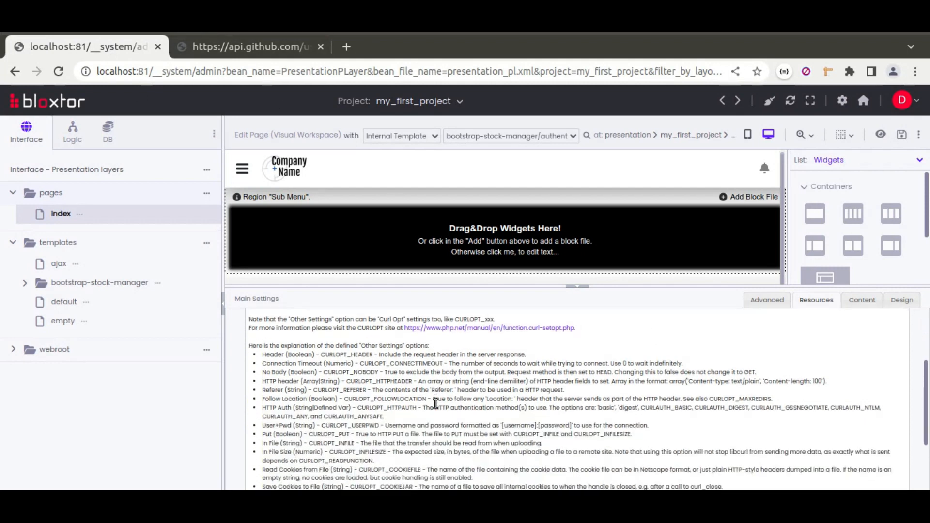
{"action": "scroll", "coordinate": [383, 377], "scroll_direction": "up", "scroll_amount": 2}
{"action": "scroll", "coordinate": [325, 373], "scroll_direction": "down", "scroll_amount": 5}
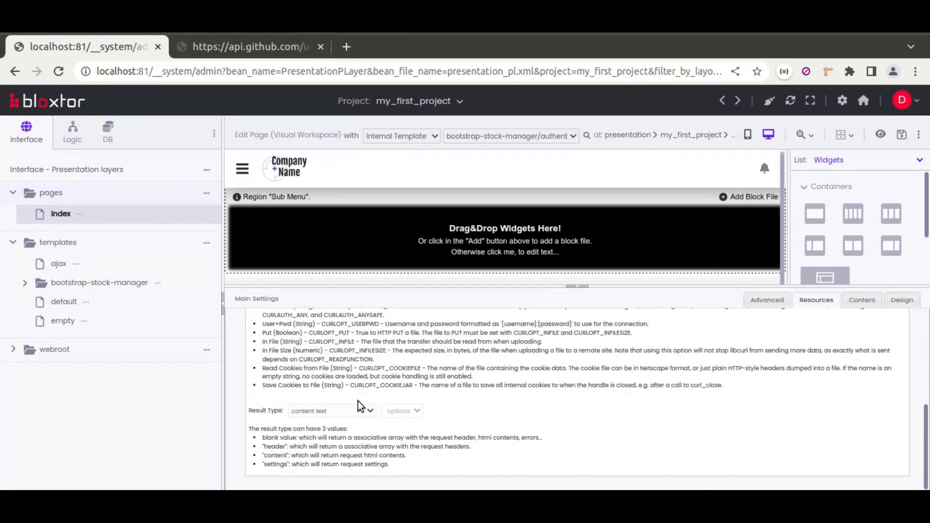
{"action": "scroll", "coordinate": [359, 405], "scroll_direction": "up", "scroll_amount": 4}
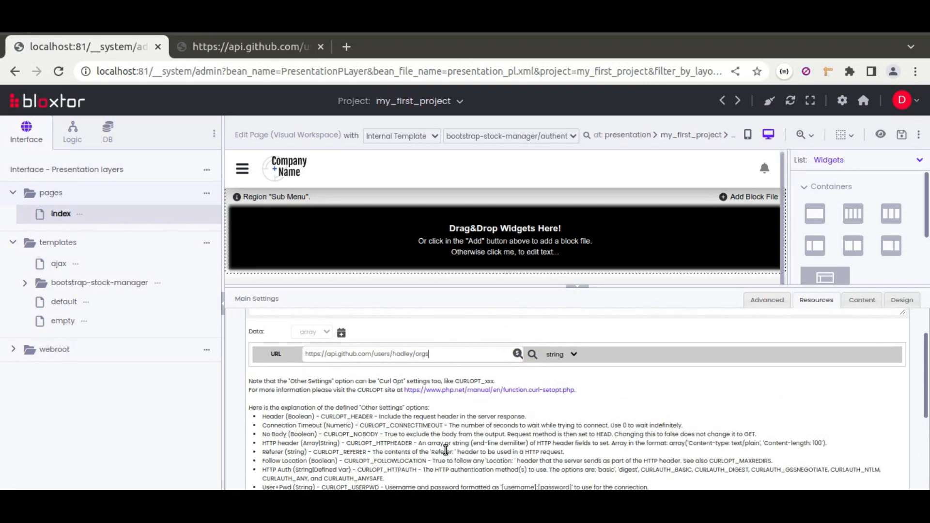
{"action": "scroll", "coordinate": [445, 451], "scroll_direction": "down", "scroll_amount": 5}
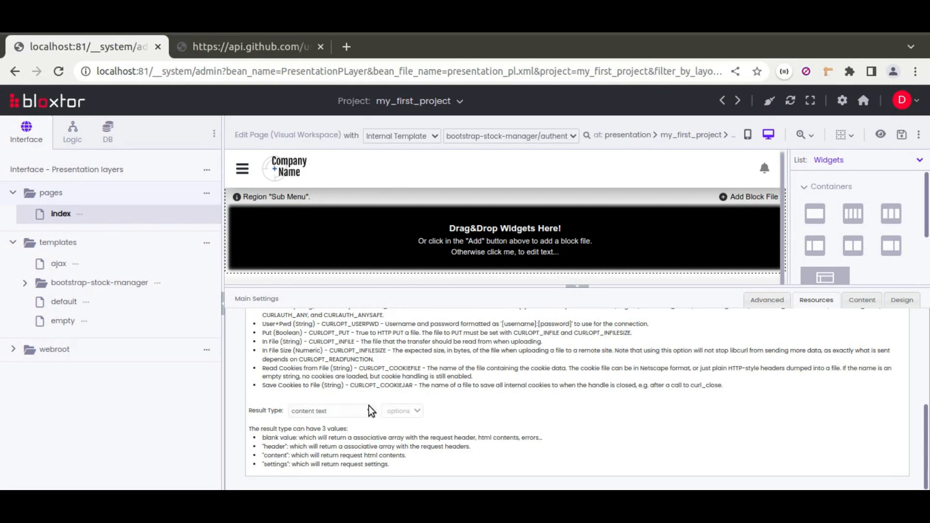
{"action": "left_click", "coordinate": [224, 48]}
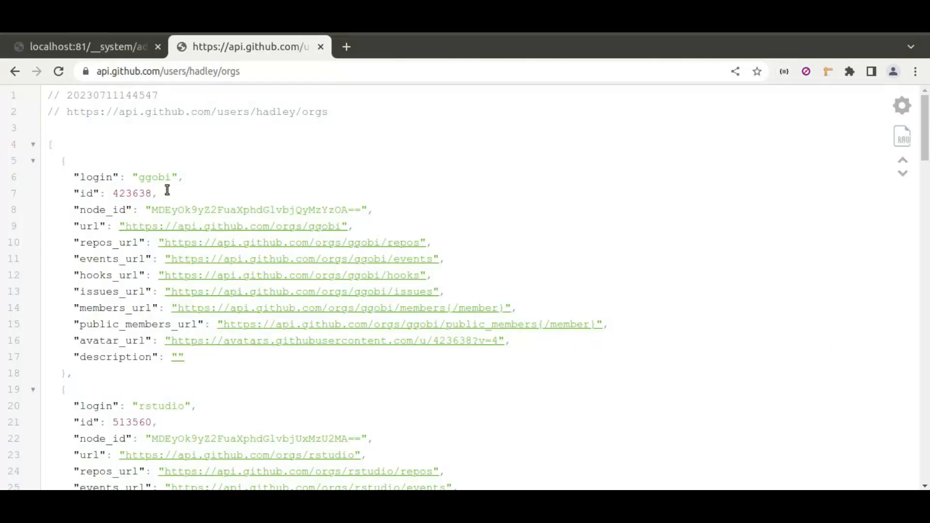
{"action": "left_click", "coordinate": [103, 44]}
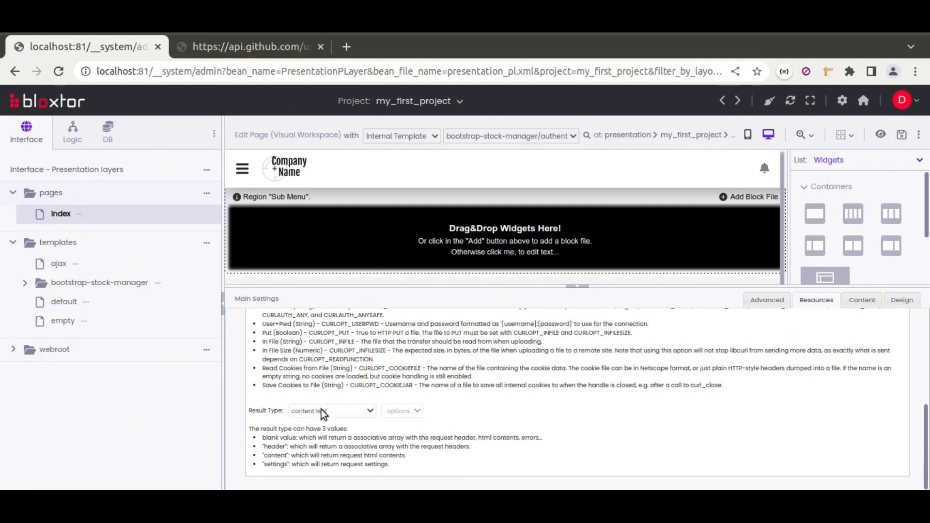
Name the REST action's result variable users and collapse the page's main settings
{"action": "scroll", "coordinate": [535, 366], "scroll_direction": "up", "scroll_amount": 8}
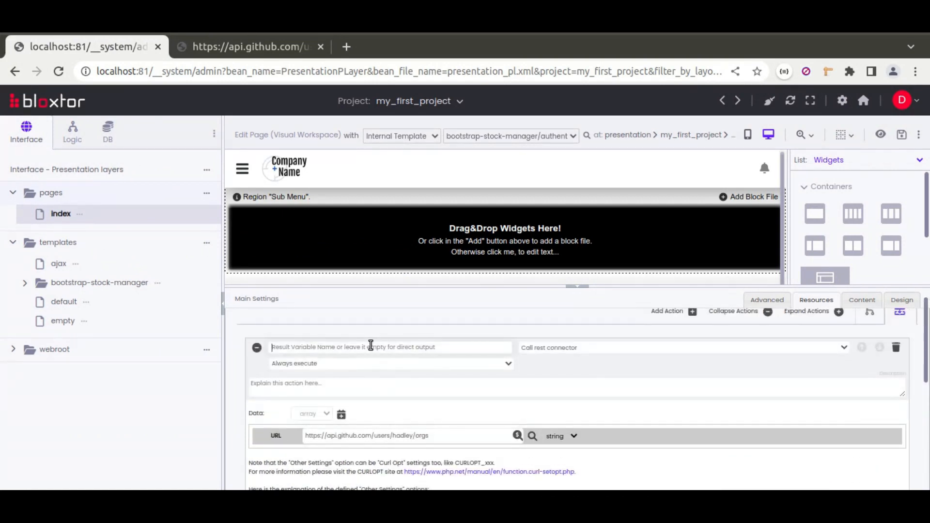
{"action": "left_click", "coordinate": [371, 345]}
{"action": "type", "text": "users"}
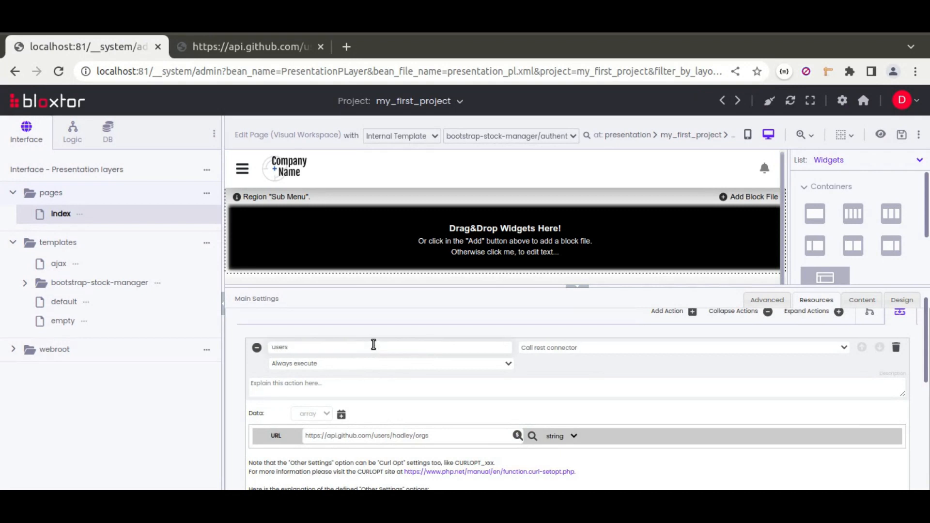
{"action": "left_click", "coordinate": [579, 293]}
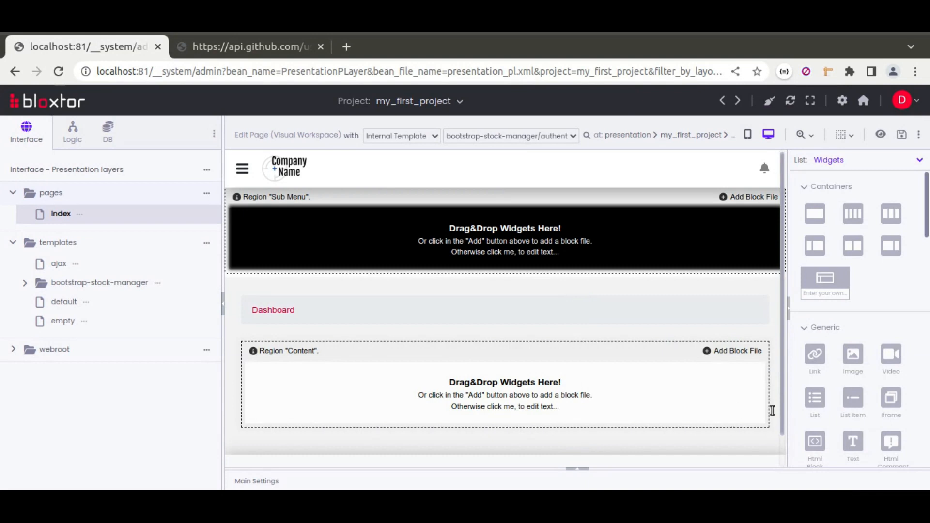
Place an Html Tag widget as a Div inside the page's Content region
{"action": "scroll", "coordinate": [814, 395], "scroll_direction": "down", "scroll_amount": 2}
{"action": "left_click_drag", "start_coordinate": [815, 361], "coordinate": [595, 392]}
{"action": "left_click", "coordinate": [568, 383]}
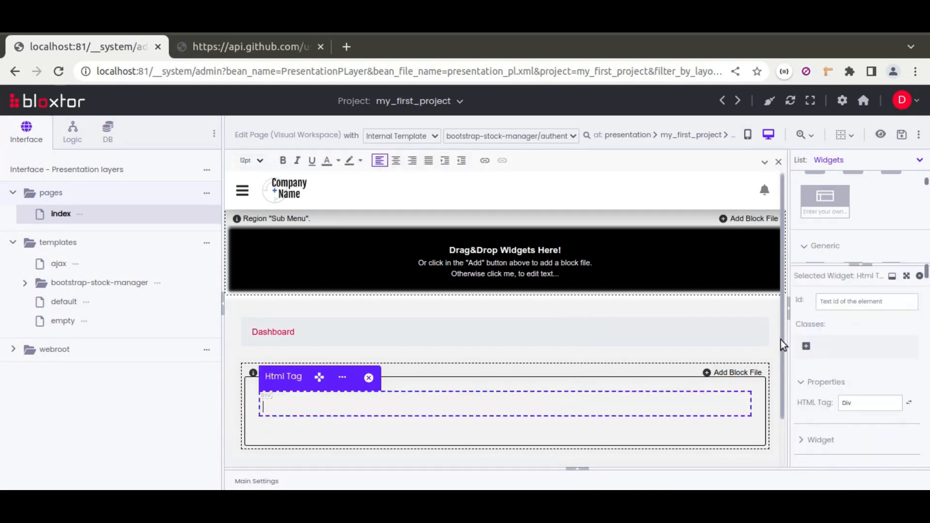
Widen the widget properties area and add the users resource to the Html Tag widget's load settings
{"action": "left_click_drag", "start_coordinate": [788, 329], "coordinate": [642, 349]}
{"action": "scroll", "coordinate": [651, 369], "scroll_direction": "down", "scroll_amount": 2}
{"action": "left_click", "coordinate": [670, 359]}
{"action": "left_click", "coordinate": [685, 388]}
{"action": "scroll", "coordinate": [683, 383], "scroll_direction": "down", "scroll_amount": 2}
{"action": "scroll", "coordinate": [679, 357], "scroll_direction": "down", "scroll_amount": 2}
{"action": "left_click", "coordinate": [699, 408]}
{"action": "left_click", "coordinate": [685, 432]}
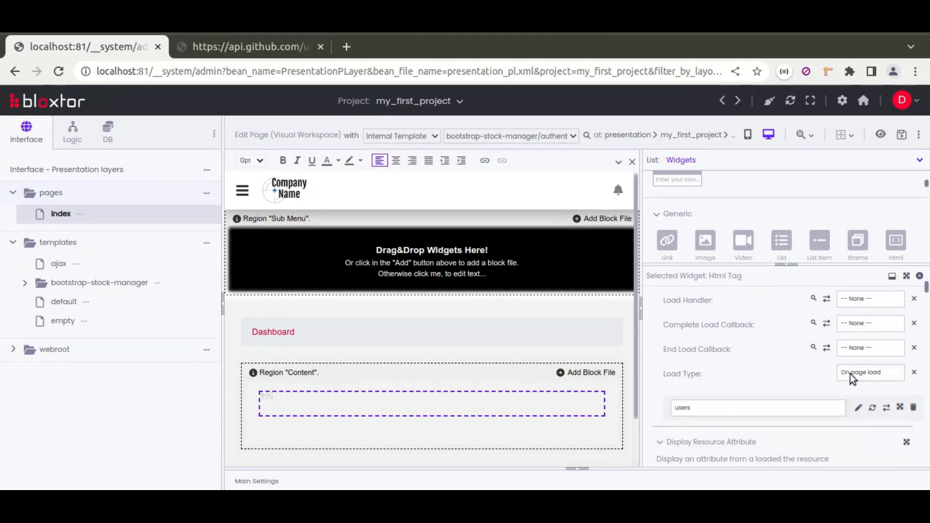
Set the Html Tag widget's load handler to loadFieldResource, leave the displayed attribute name empty, and save the page
{"action": "left_click", "coordinate": [856, 297]}
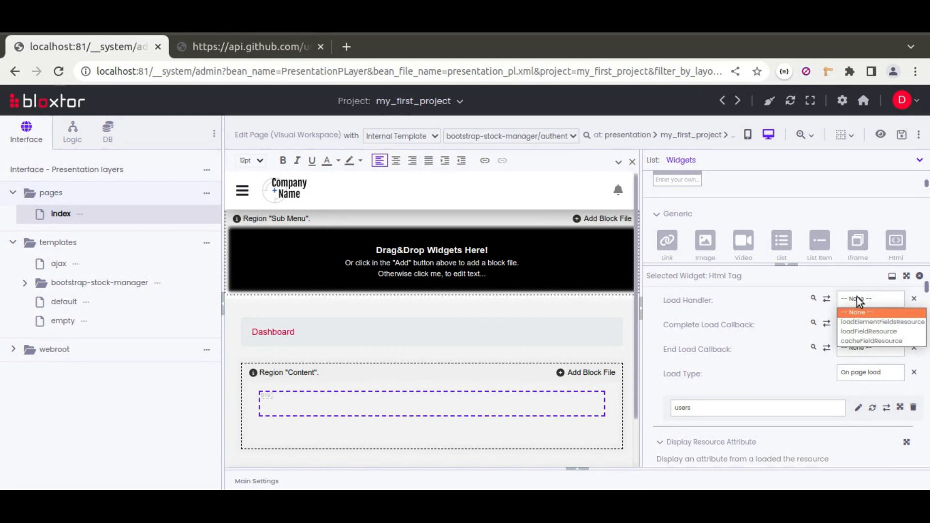
{"action": "right_click", "coordinate": [833, 330]}
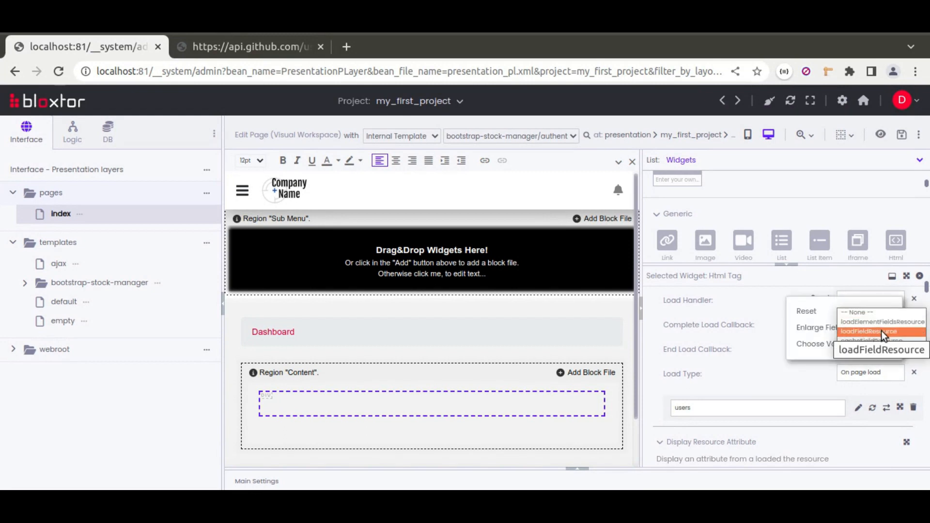
{"action": "left_click", "coordinate": [870, 333]}
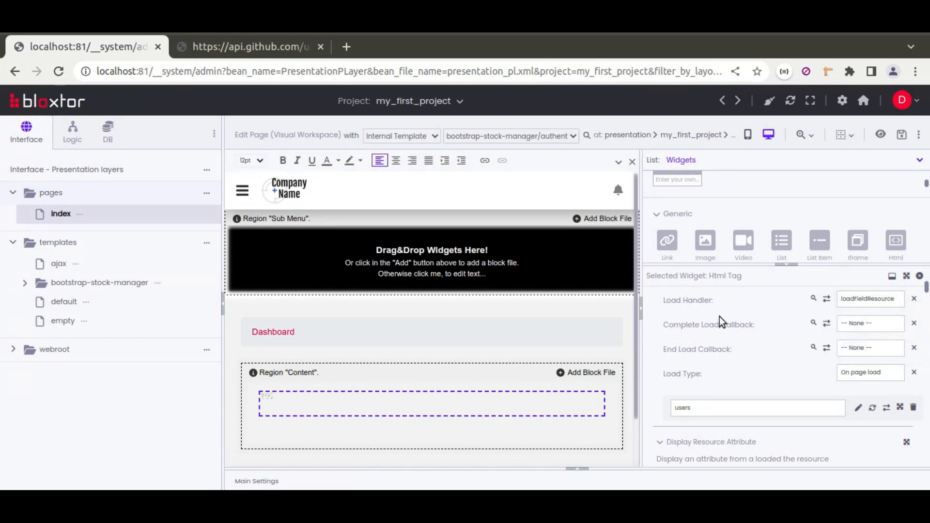
{"action": "scroll", "coordinate": [719, 316], "scroll_direction": "down", "scroll_amount": 2}
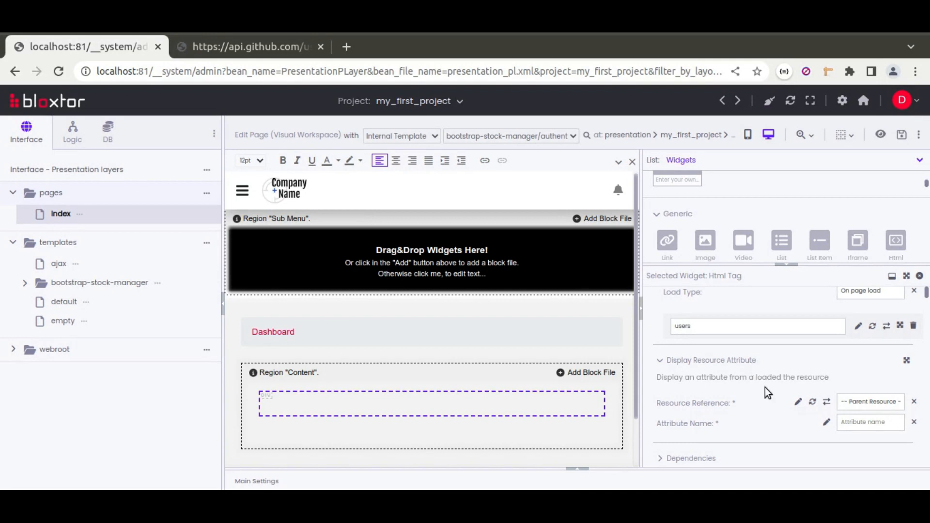
{"action": "left_click", "coordinate": [853, 425]}
{"action": "left_click", "coordinate": [901, 137]}
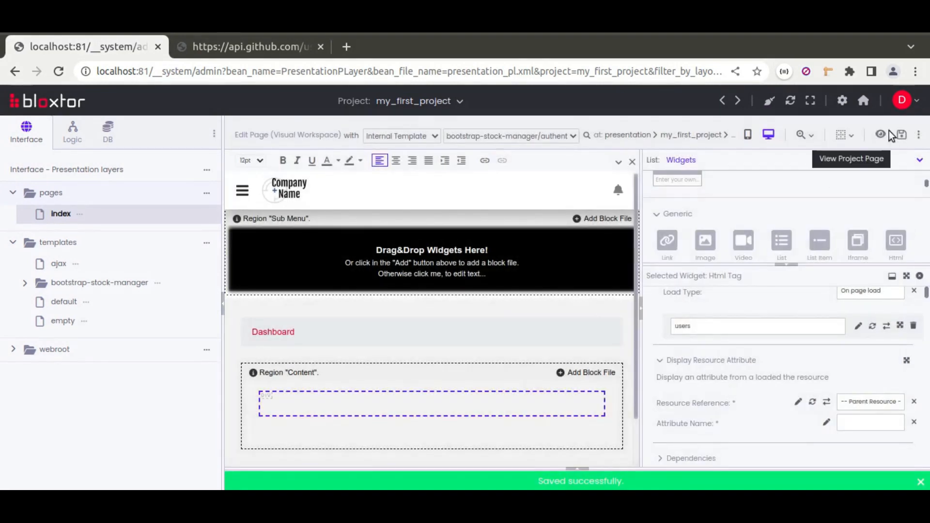
View the project page and examine the API's response text, including its mention of the User-Agent header
{"action": "left_click", "coordinate": [881, 136]}
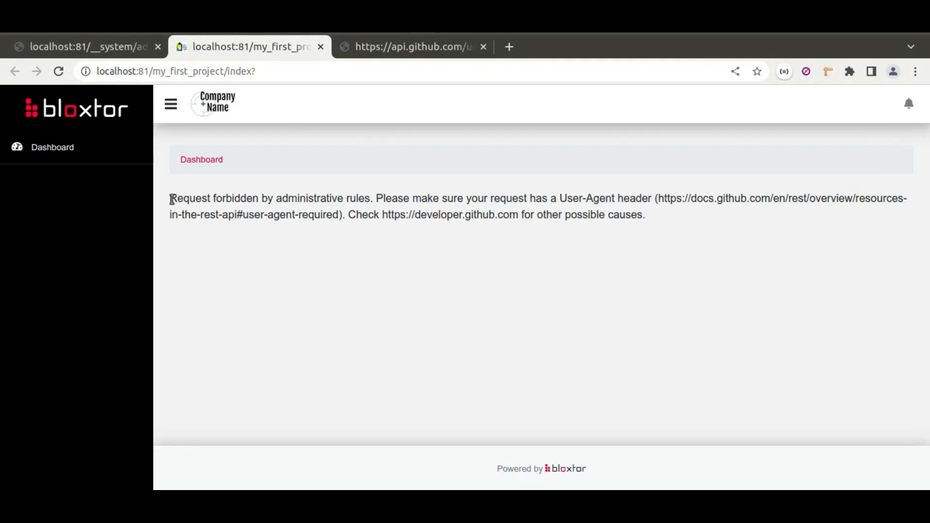
{"action": "left_click_drag", "start_coordinate": [170, 198], "coordinate": [637, 214]}
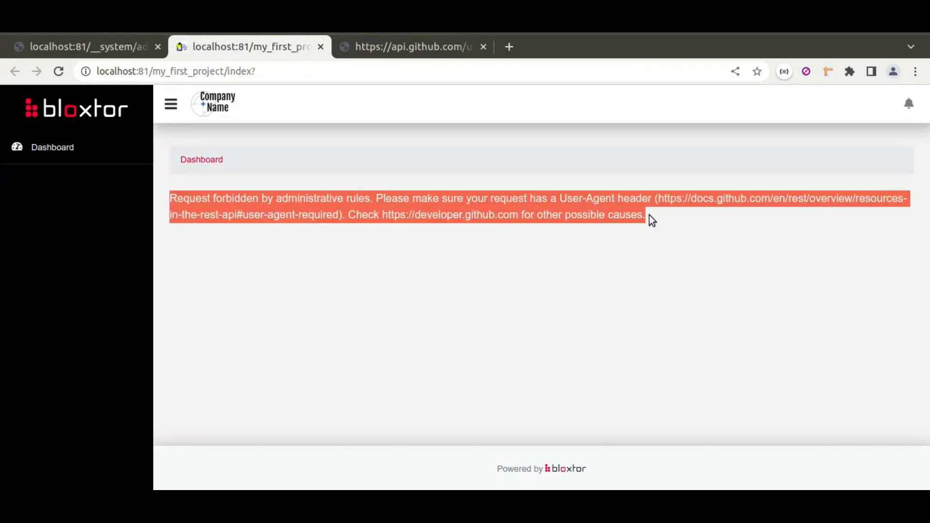
{"action": "left_click", "coordinate": [649, 215]}
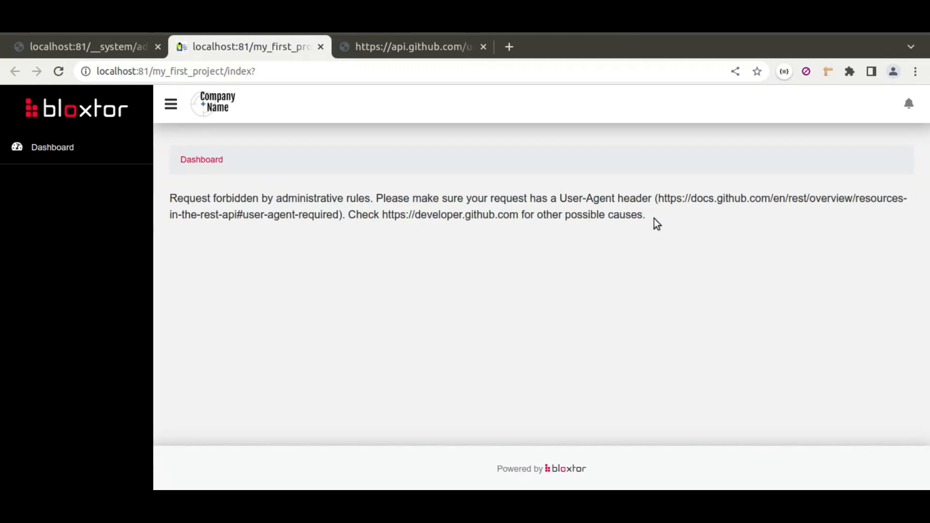
{"action": "left_click_drag", "start_coordinate": [170, 198], "coordinate": [372, 201]}
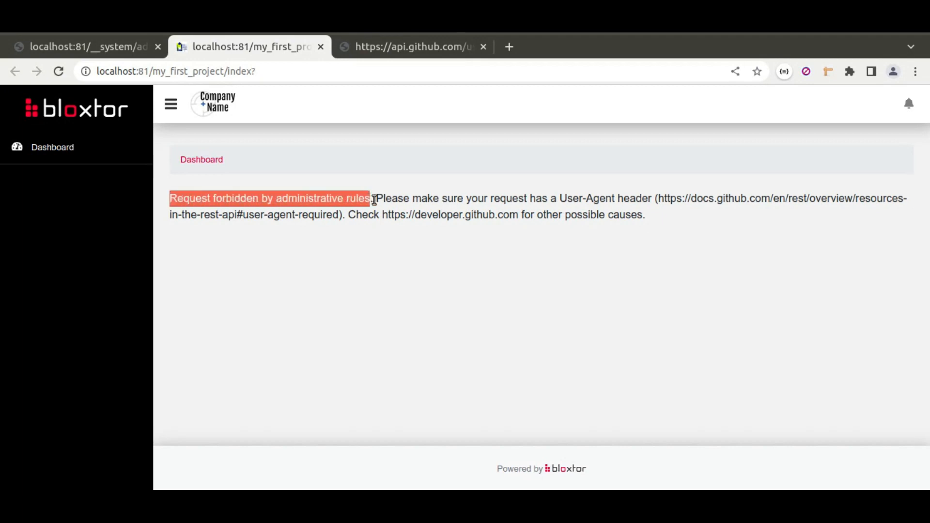
{"action": "left_click_drag", "start_coordinate": [560, 198], "coordinate": [615, 199]}
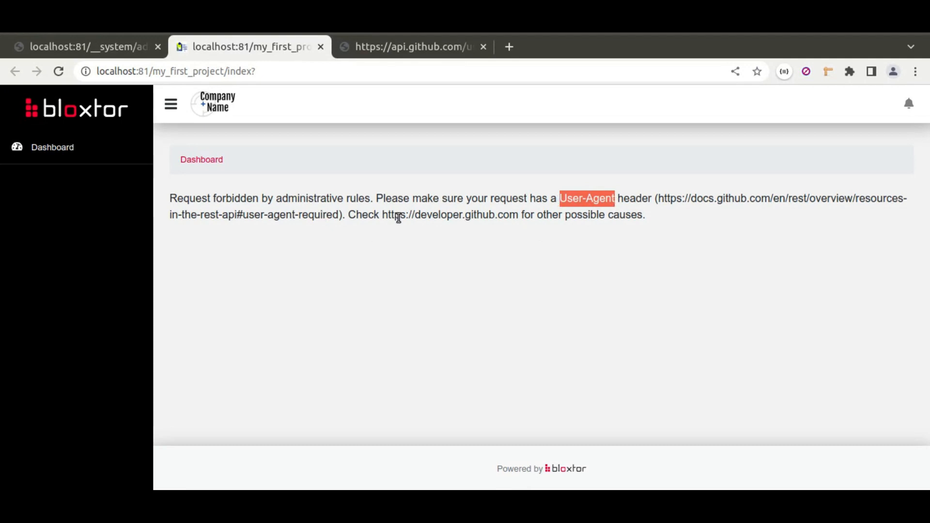
Return to the page editor's main settings and add an Other Settings group to the users REST connector's data
{"action": "left_click", "coordinate": [102, 48]}
{"action": "left_click", "coordinate": [580, 474]}
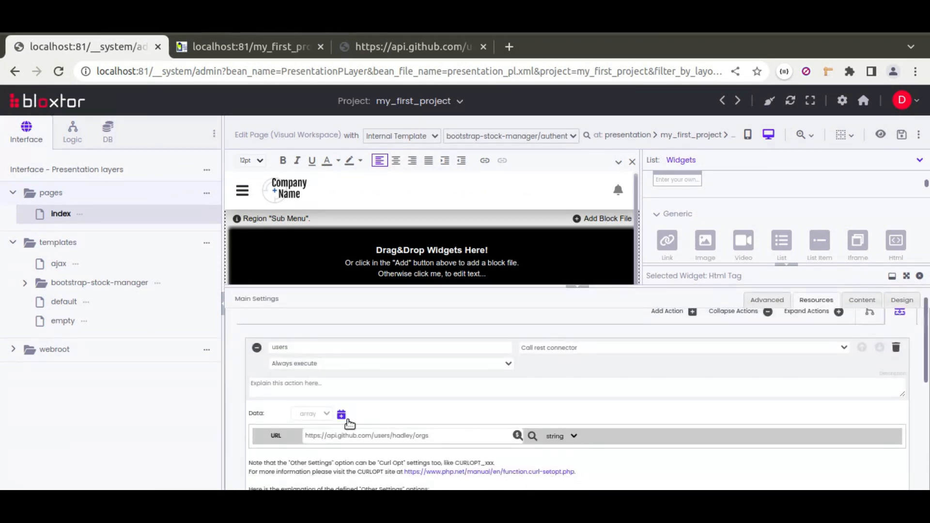
{"action": "left_click", "coordinate": [342, 415]}
{"action": "scroll", "coordinate": [391, 408], "scroll_direction": "down", "scroll_amount": 2}
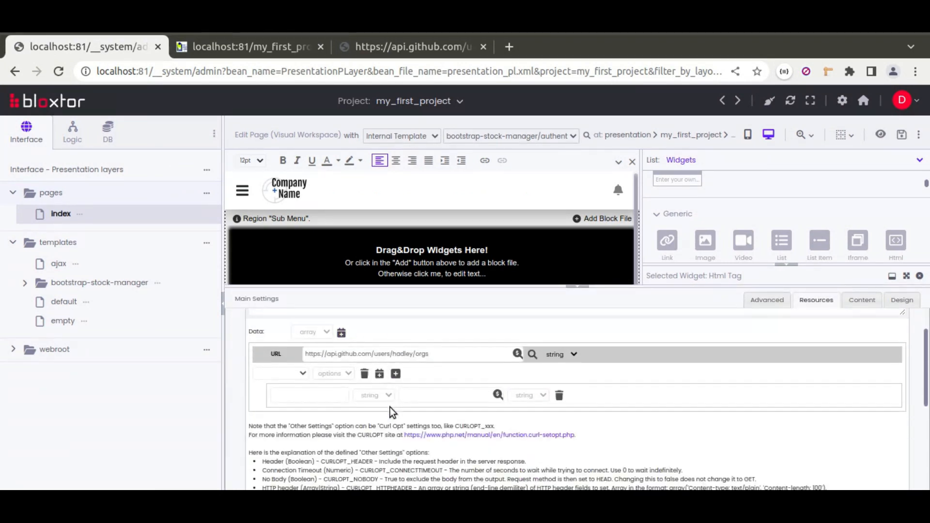
{"action": "left_click", "coordinate": [294, 376]}
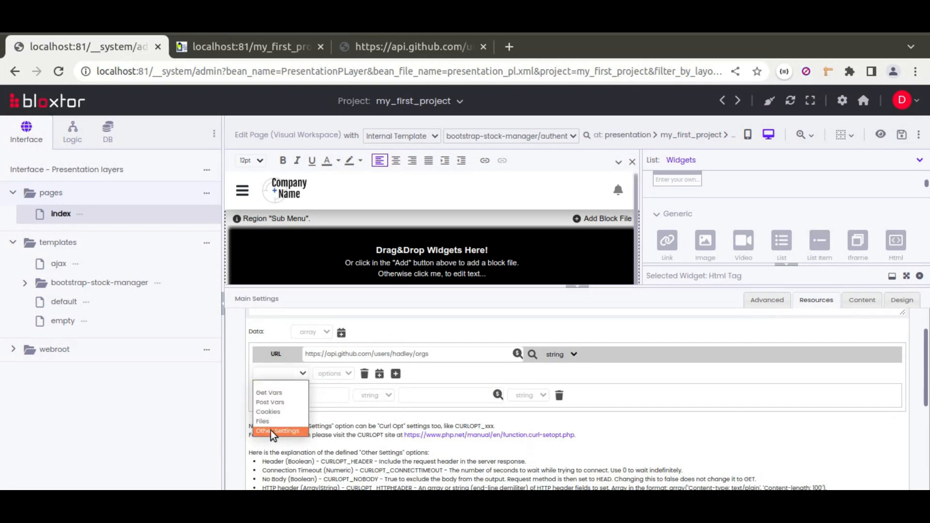
{"action": "left_click", "coordinate": [289, 431]}
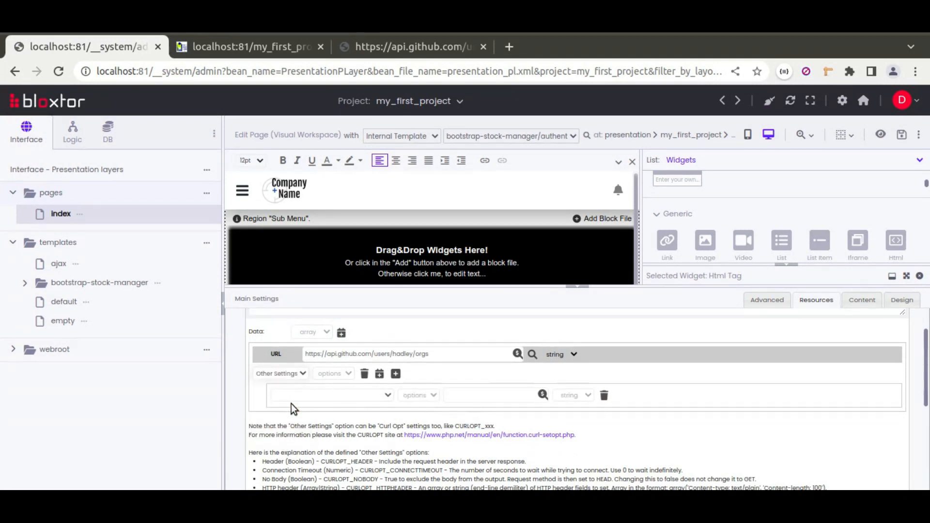
Define an HTTP header option with the value User-Agent: Mozilla in the REST connector's Other Settings and save the page
{"action": "left_click", "coordinate": [336, 397]}
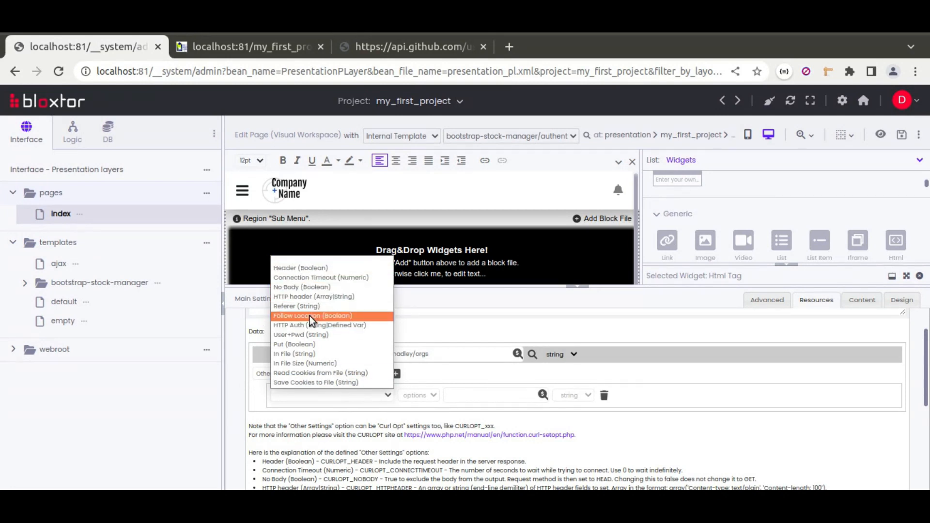
{"action": "left_click", "coordinate": [305, 297]}
{"action": "left_click", "coordinate": [462, 395]}
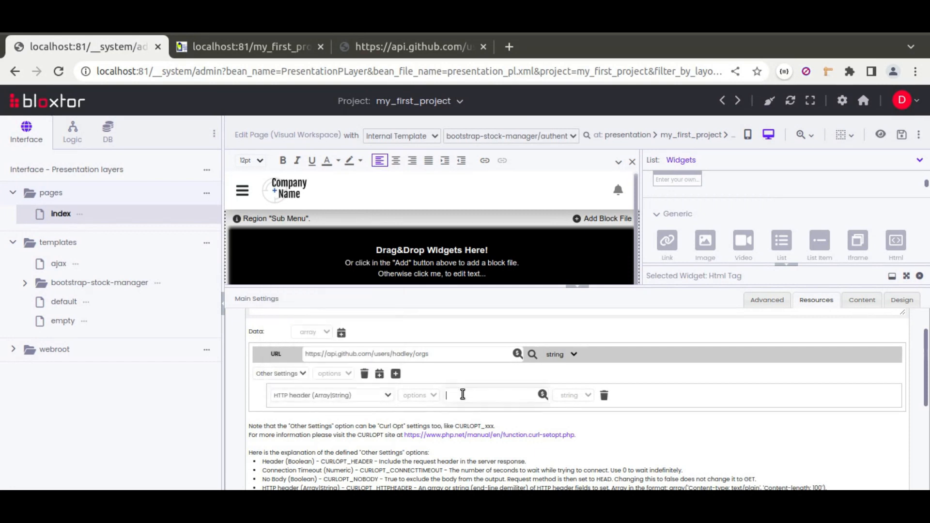
{"action": "type", "text": "User-Agent"}
{"action": "type", "text": "illa"}
{"action": "left_click", "coordinate": [902, 137]}
Reload the published index page and examine the API response it displays
{"action": "left_click", "coordinate": [252, 46]}
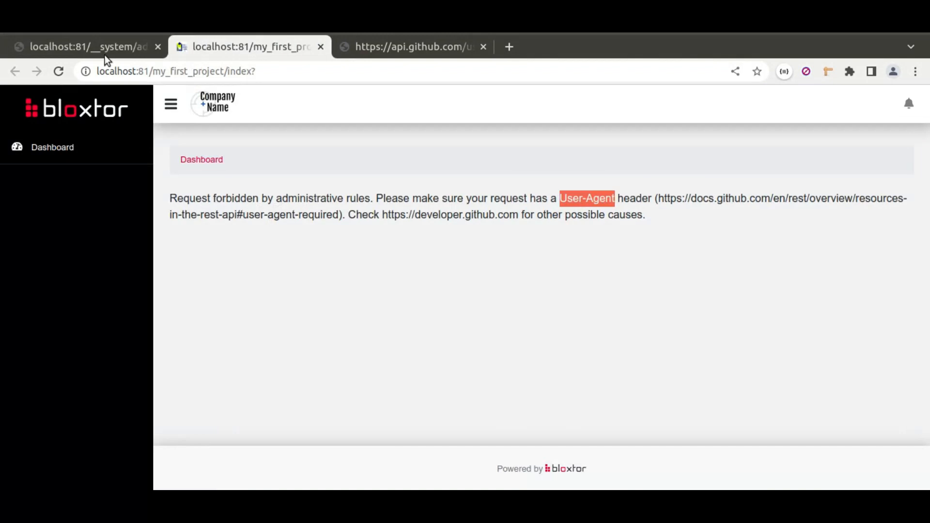
{"action": "left_click", "coordinate": [58, 71]}
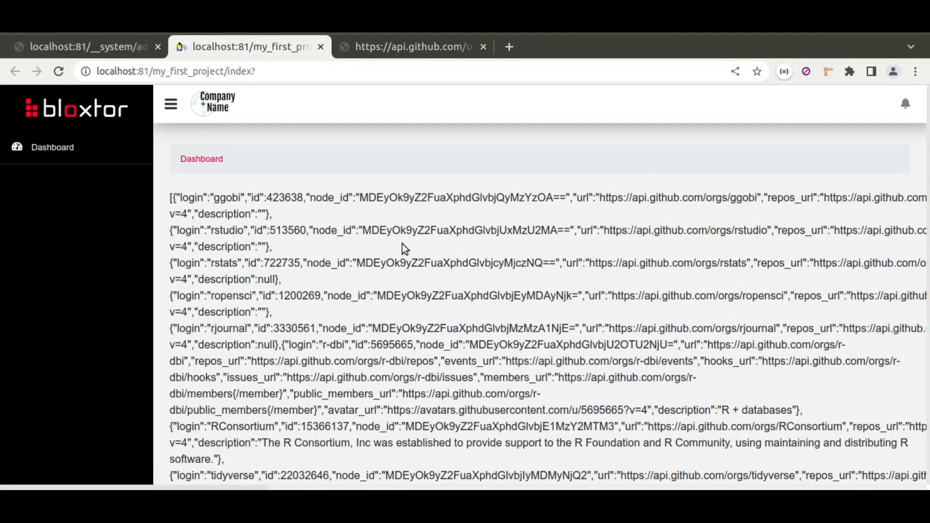
{"action": "left_click_drag", "start_coordinate": [178, 196], "coordinate": [798, 401]}
{"action": "scroll", "coordinate": [310, 319], "scroll_direction": "down", "scroll_amount": 5}
{"action": "left_click", "coordinate": [797, 401]}
{"action": "scroll", "coordinate": [371, 273], "scroll_direction": "up", "scroll_amount": 10}
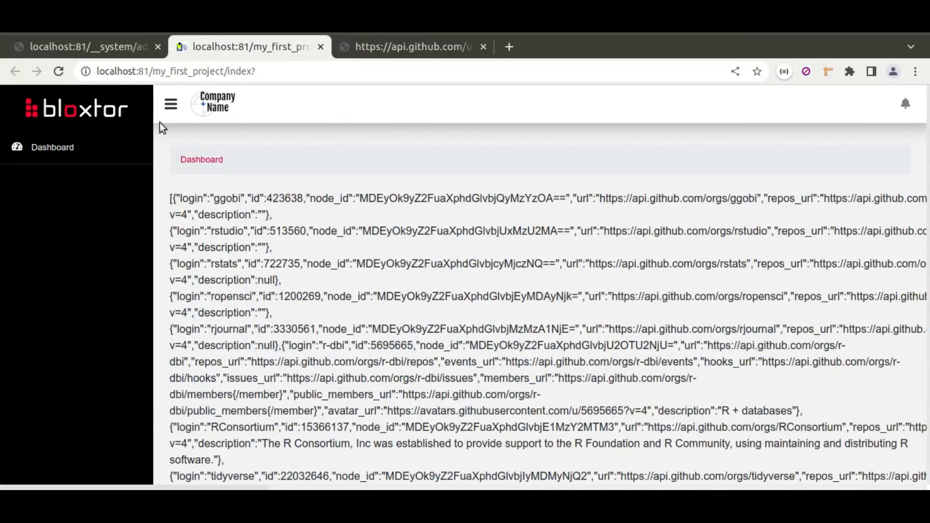
Return to the page editor and set the users REST connector's result type to content json
{"action": "left_click", "coordinate": [90, 46]}
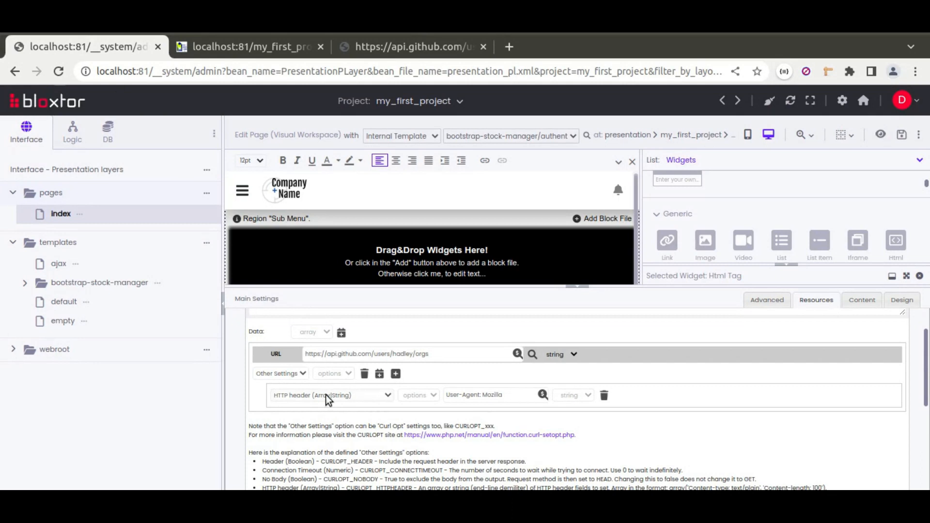
{"action": "scroll", "coordinate": [342, 432], "scroll_direction": "down", "scroll_amount": 3}
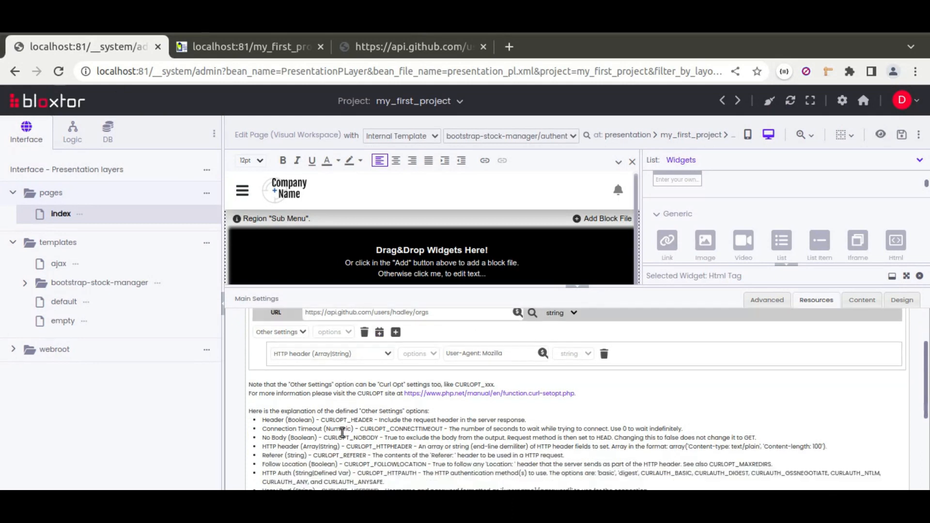
{"action": "scroll", "coordinate": [342, 432], "scroll_direction": "down", "scroll_amount": 5}
{"action": "left_click", "coordinate": [329, 411]}
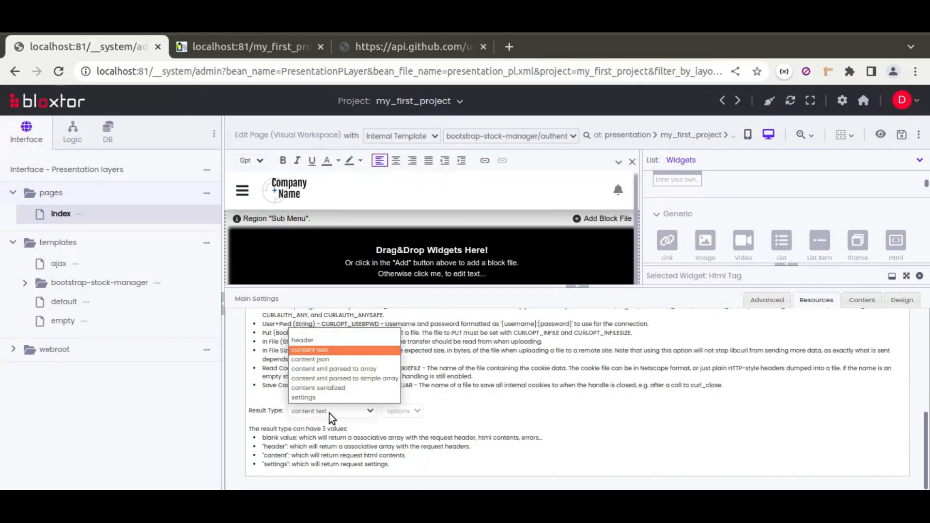
{"action": "left_click", "coordinate": [321, 360]}
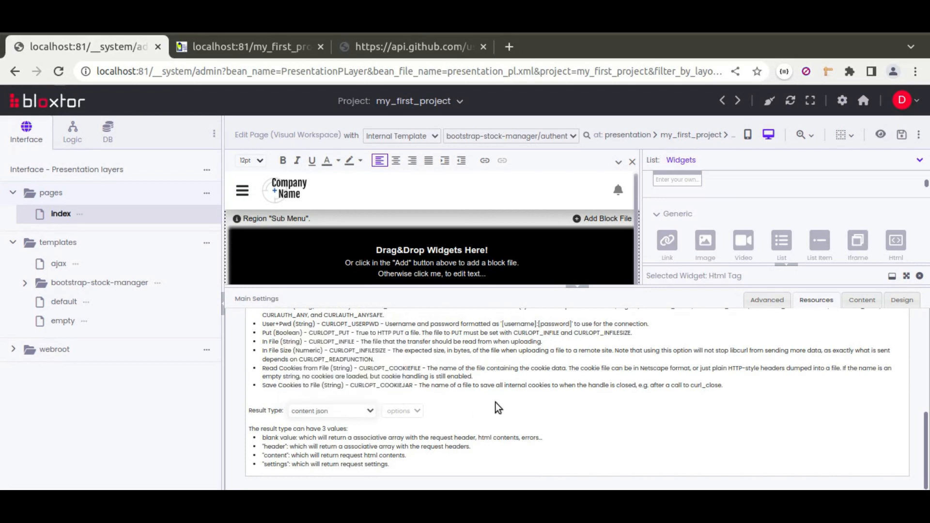
Review the users result variable of the REST action against the objects in the API's JSON response
{"action": "scroll", "coordinate": [380, 406], "scroll_direction": "up", "scroll_amount": 5}
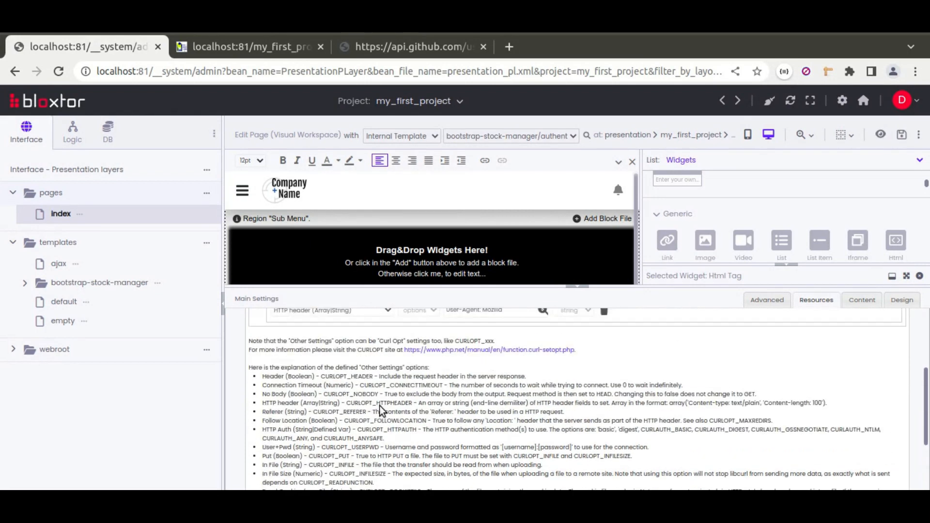
{"action": "scroll", "coordinate": [368, 365], "scroll_direction": "up", "scroll_amount": 3}
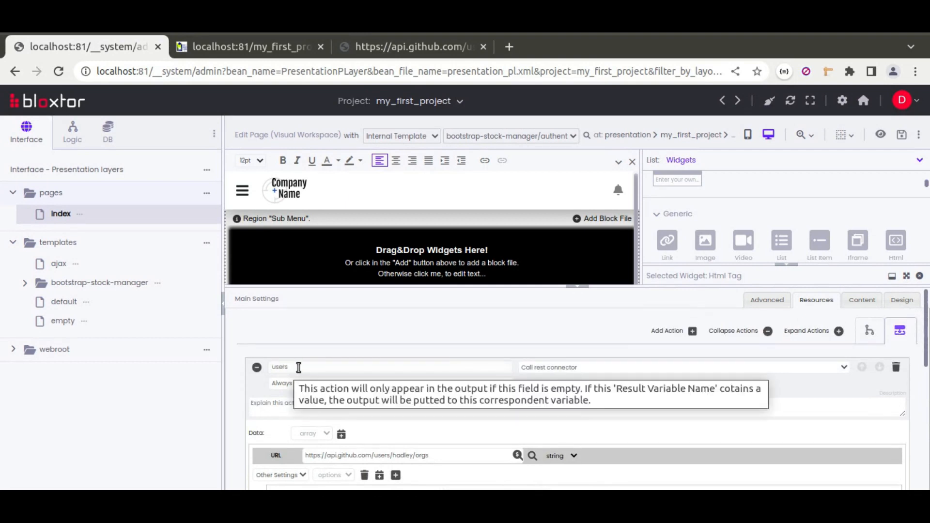
{"action": "left_click", "coordinate": [393, 47]}
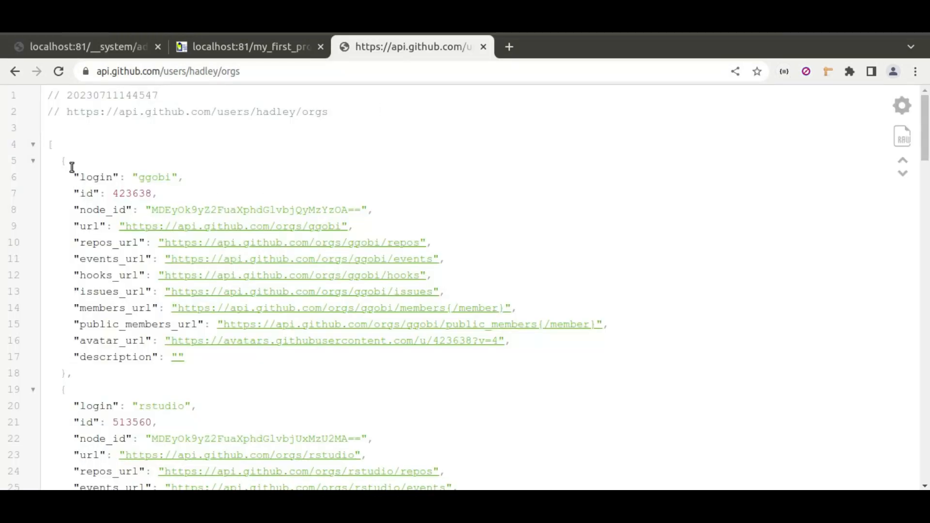
{"action": "left_click", "coordinate": [113, 46]}
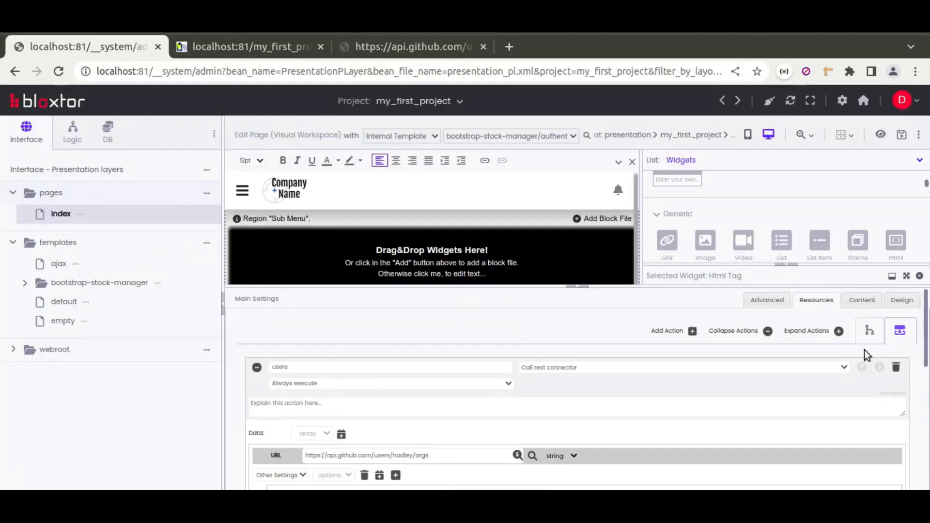
Collapse the main settings and delete the Html Tag widget from the Content region, keeping the users resource
{"action": "left_click", "coordinate": [577, 286]}
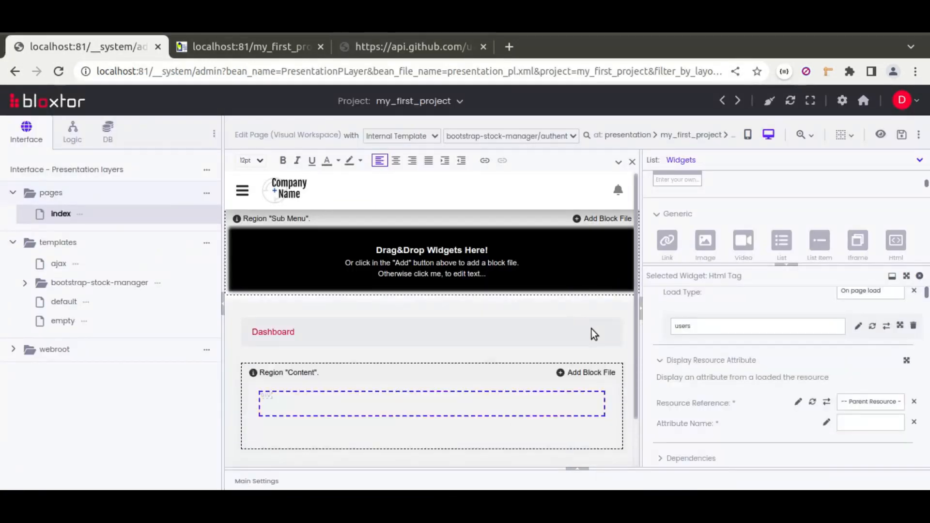
{"action": "left_click", "coordinate": [504, 403]}
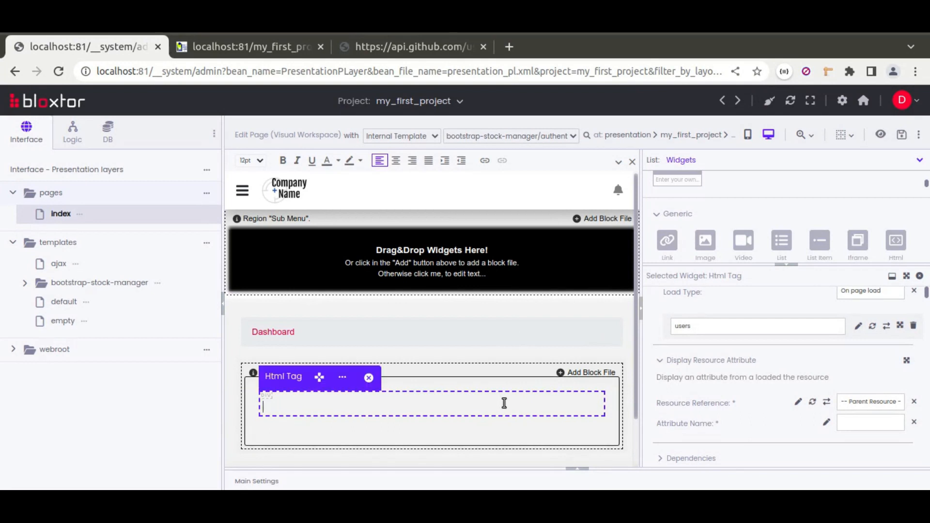
{"action": "mouse_move", "coordinate": [342, 377]}
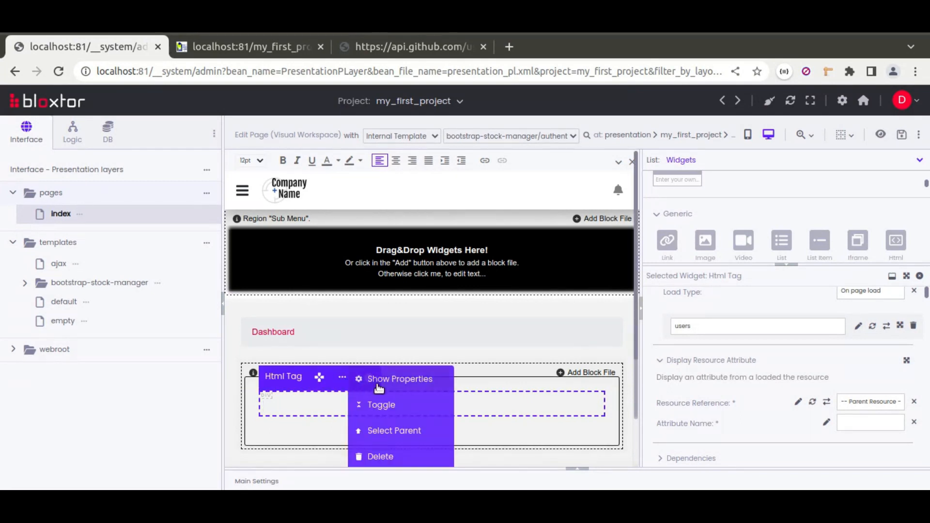
{"action": "left_click", "coordinate": [379, 456]}
{"action": "left_click", "coordinate": [579, 153]}
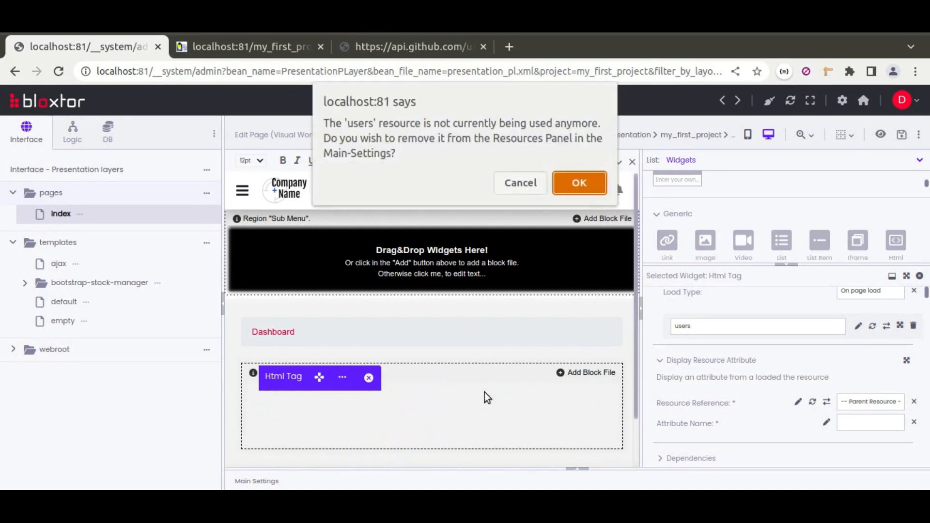
{"action": "left_click", "coordinate": [521, 183]}
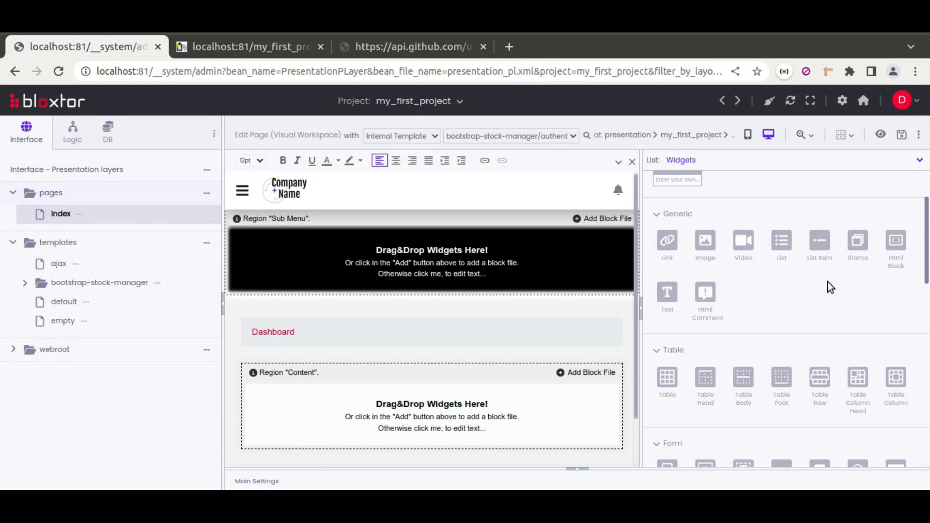
Place a new Div Html Tag widget in the Content region and enter the text "Show Users:" in it
{"action": "left_click_drag", "start_coordinate": [895, 241], "coordinate": [432, 428]}
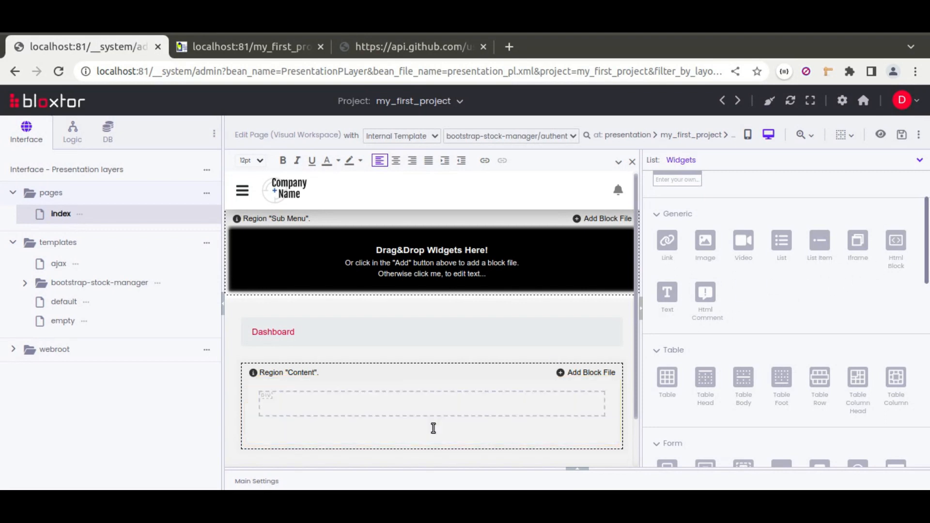
{"action": "left_click", "coordinate": [379, 405]}
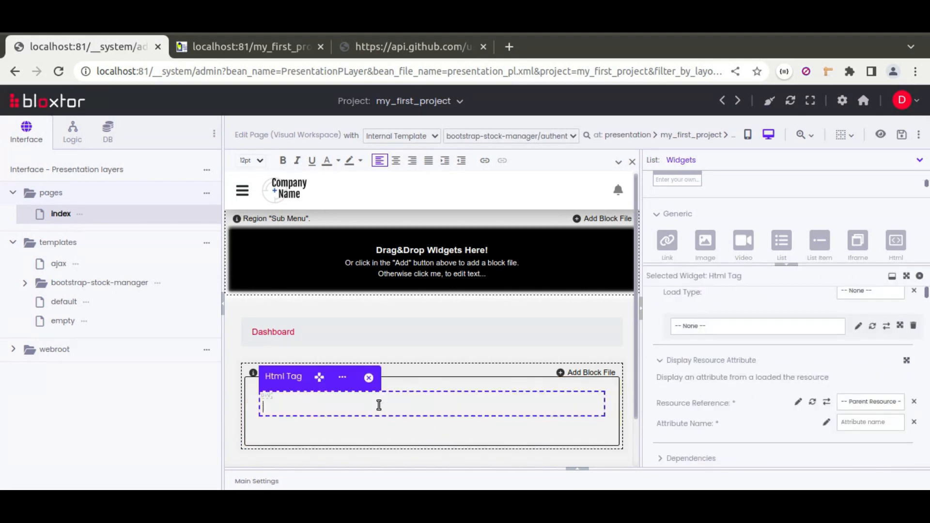
{"action": "type", "text": "Show Users:"}
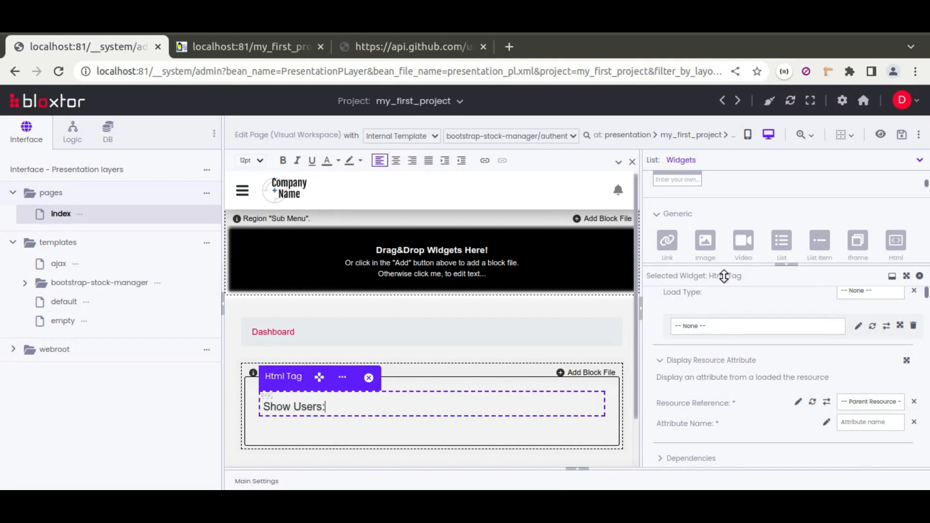
Insert a table with 1 row and 3 columns below the "Show Users:" text in the Content region
{"action": "left_click", "coordinate": [786, 265]}
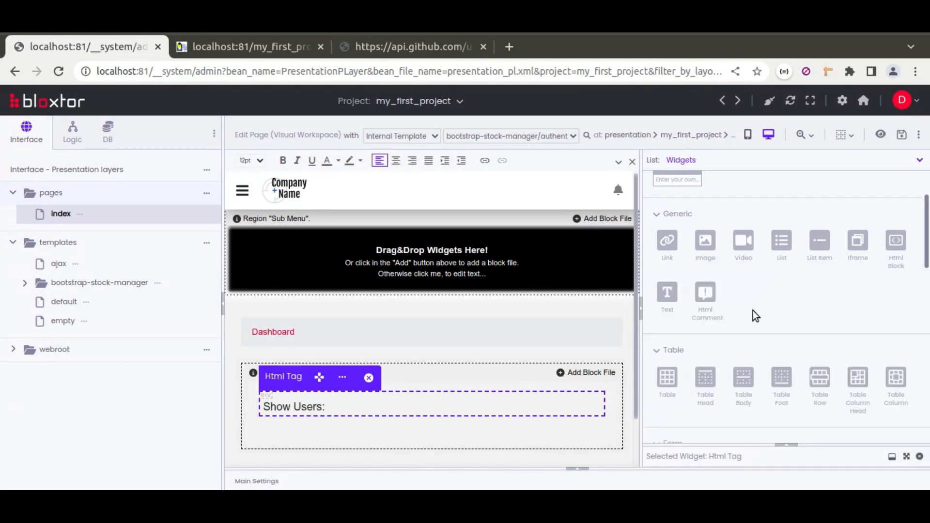
{"action": "left_click_drag", "start_coordinate": [673, 377], "coordinate": [580, 413]}
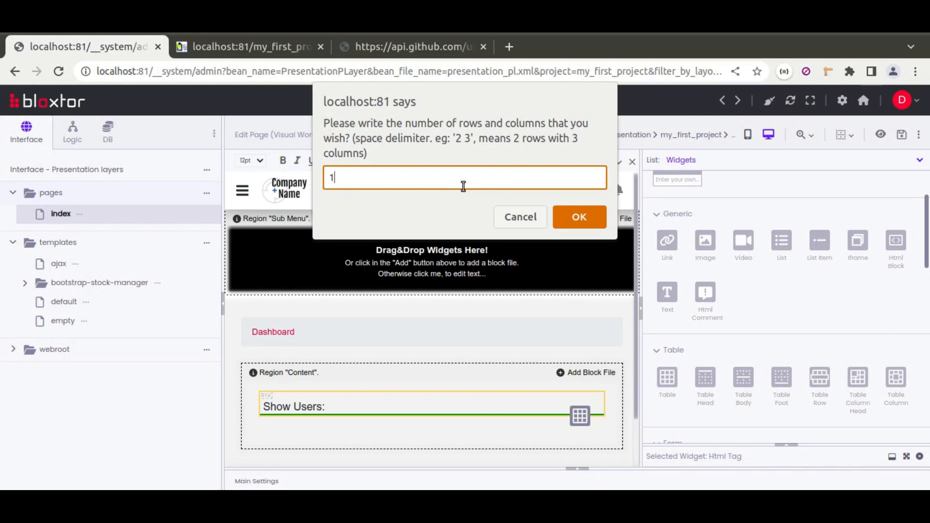
{"action": "type", "text": "1 3"}
{"action": "left_click", "coordinate": [569, 212]}
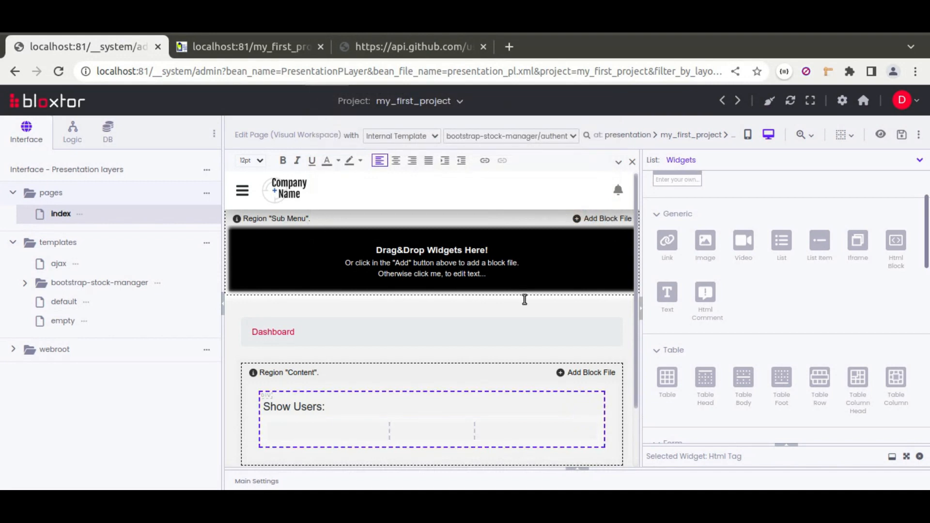
Check the id and node_id fields in the API's JSON response, and add a three-column head row to the table in the page editor
{"action": "left_click", "coordinate": [380, 45]}
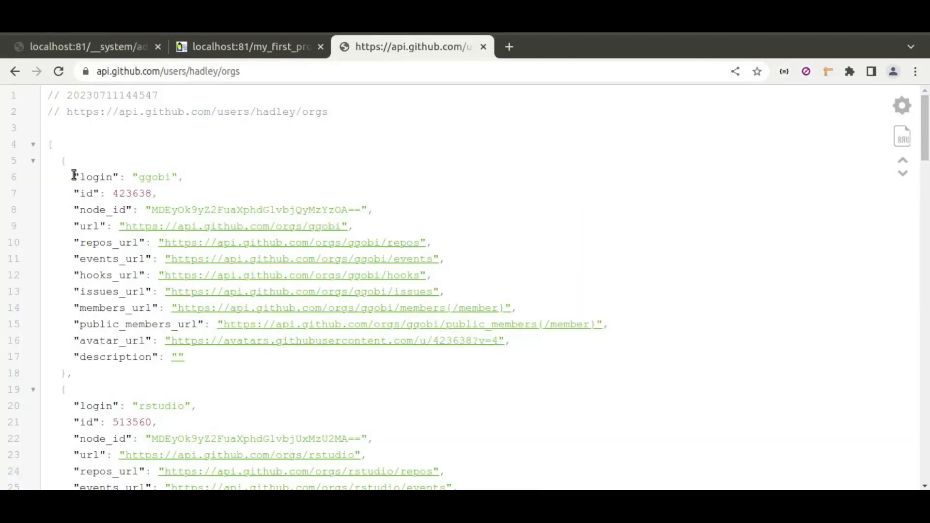
{"action": "double_click", "coordinate": [87, 194]}
{"action": "double_click", "coordinate": [98, 211]}
{"action": "left_click", "coordinate": [65, 47]}
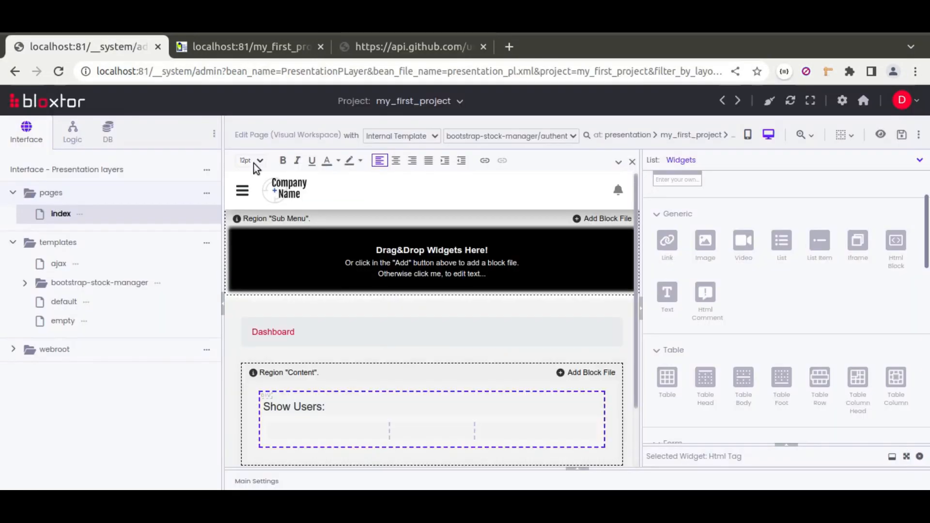
{"action": "left_click", "coordinate": [476, 416]}
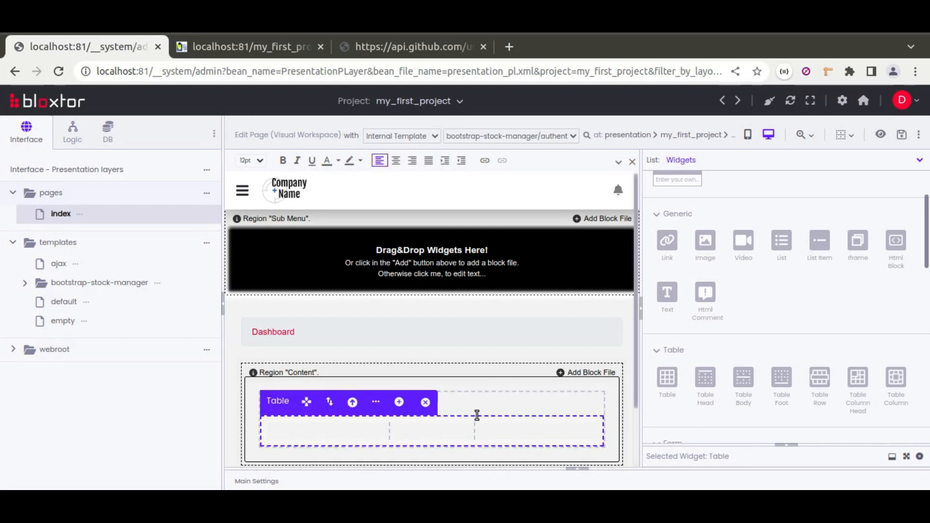
{"action": "left_click", "coordinate": [787, 445]}
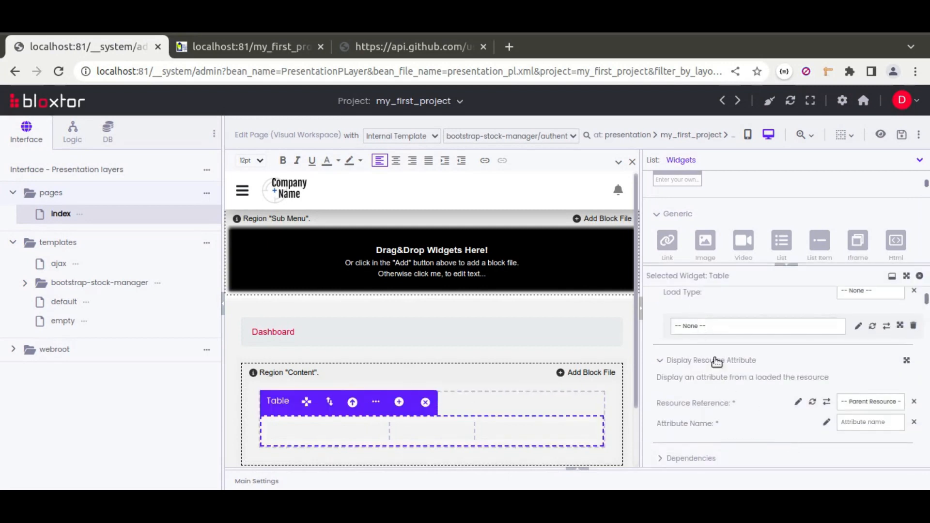
{"action": "scroll", "coordinate": [716, 366], "scroll_direction": "up", "scroll_amount": 9}
{"action": "scroll", "coordinate": [714, 366], "scroll_direction": "down", "scroll_amount": 4}
{"action": "scroll", "coordinate": [713, 355], "scroll_direction": "up", "scroll_amount": 2}
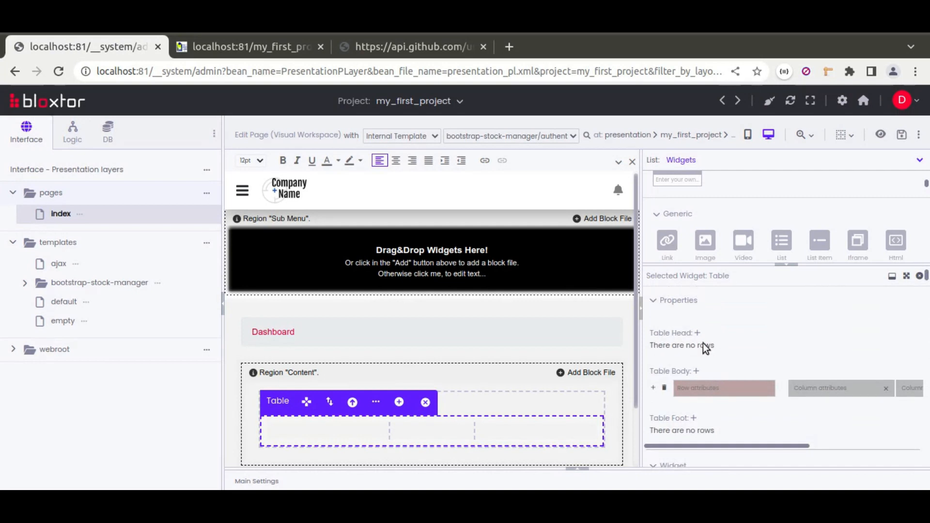
{"action": "left_click", "coordinate": [697, 332]}
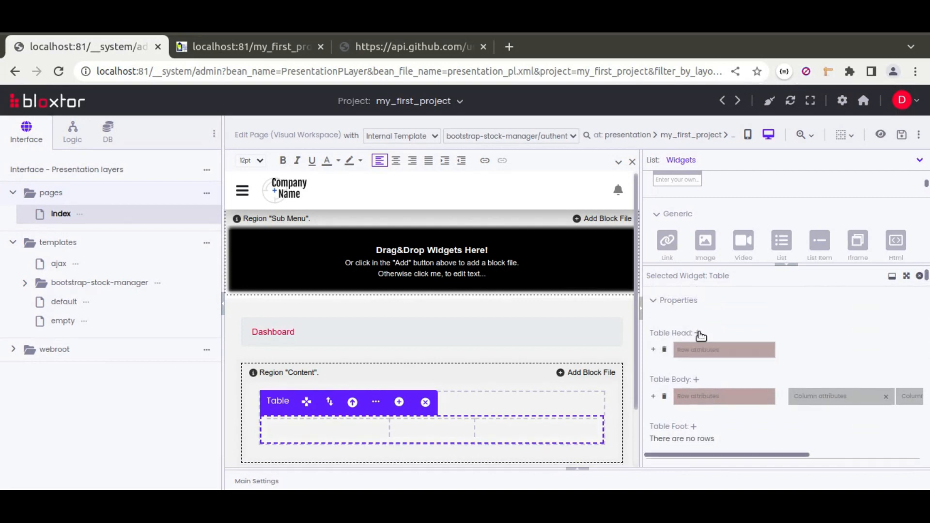
{"action": "left_click", "coordinate": [653, 350]}
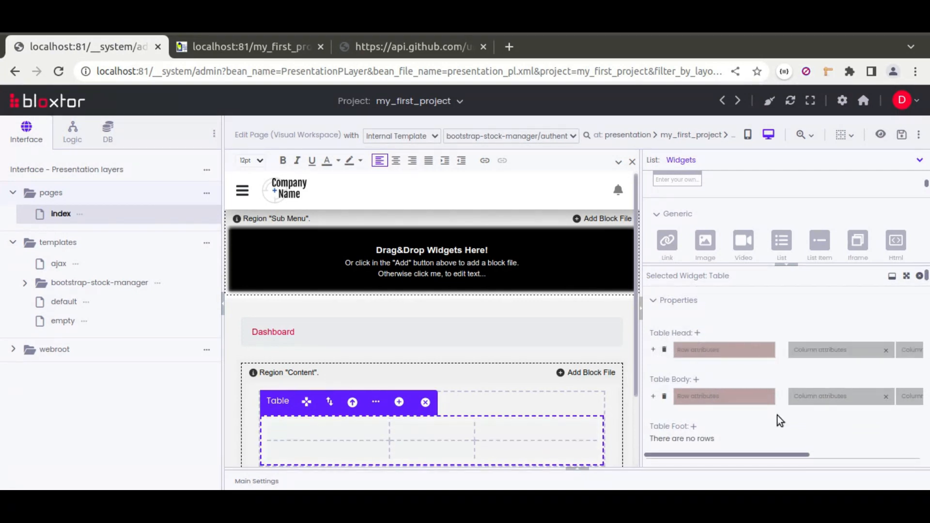
{"action": "left_click_drag", "start_coordinate": [795, 455], "coordinate": [824, 454]}
Label the three table head columns "ID", "Login" and "Node Id", checking the field names in the API response
{"action": "left_click", "coordinate": [358, 428]}
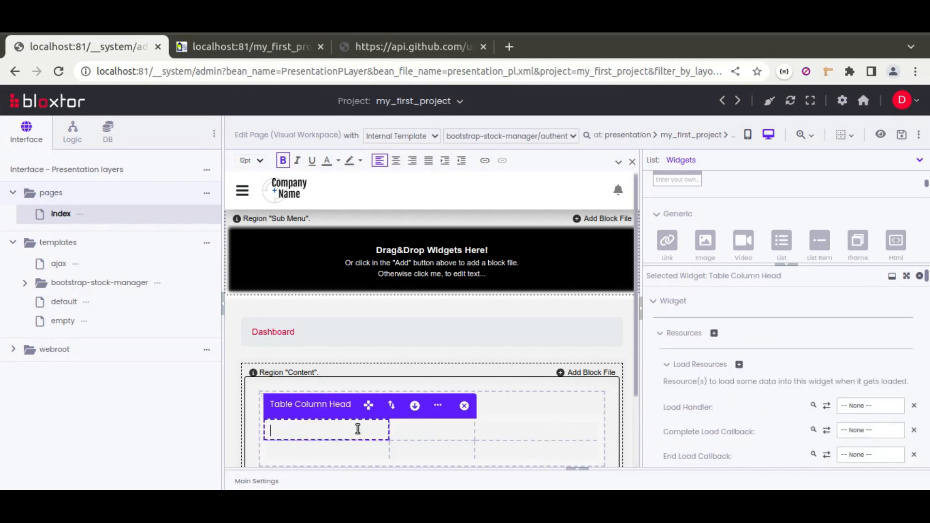
{"action": "type", "text": "ID"}
{"action": "left_click", "coordinate": [388, 45]}
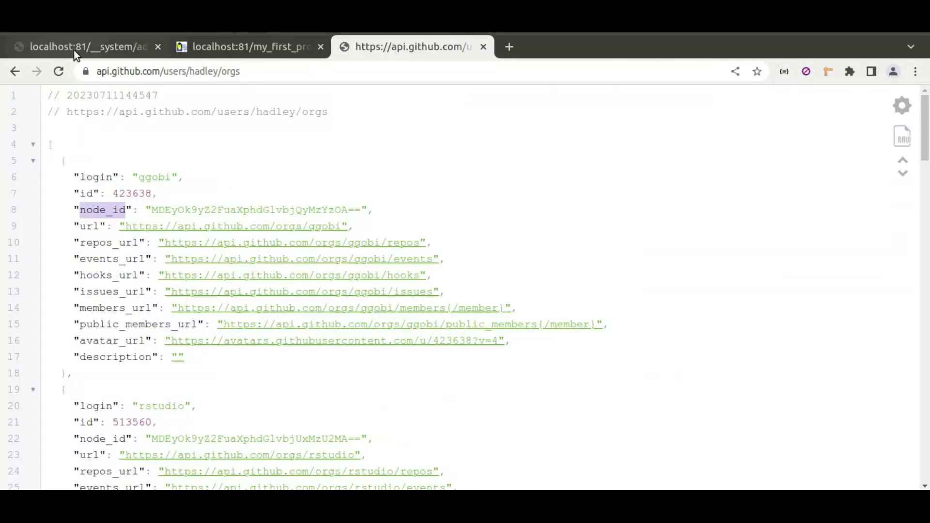
{"action": "left_click", "coordinate": [73, 47]}
{"action": "left_click", "coordinate": [480, 432]}
{"action": "type", "text": "Login"}
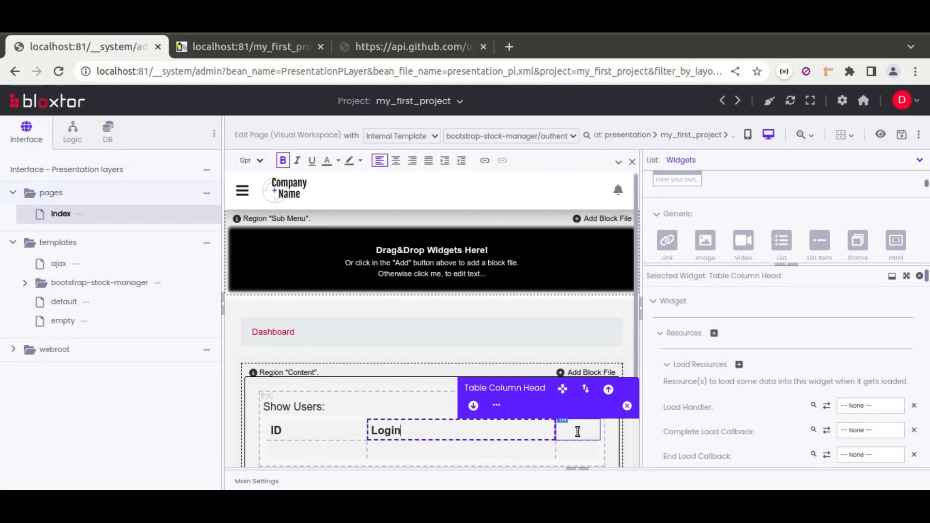
{"action": "left_click", "coordinate": [578, 431]}
{"action": "type", "text": "Node Id"}
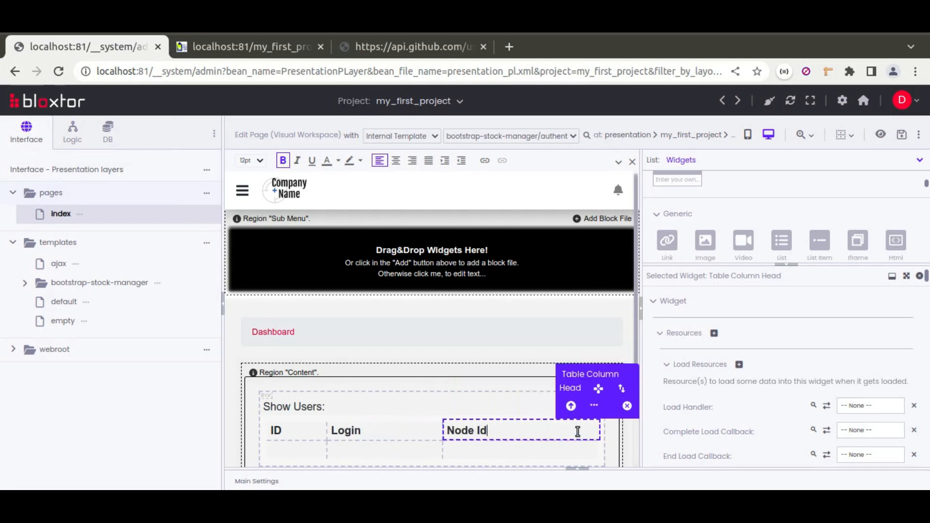
Set the display resource attribute name to id for the first table body cell and login_id for the second
{"action": "left_click", "coordinate": [309, 451]}
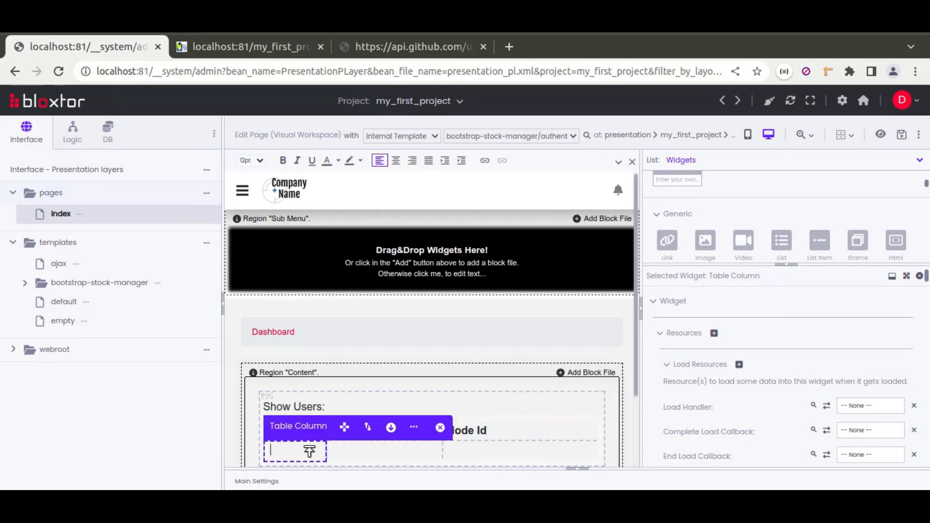
{"action": "scroll", "coordinate": [687, 370], "scroll_direction": "down", "scroll_amount": 3}
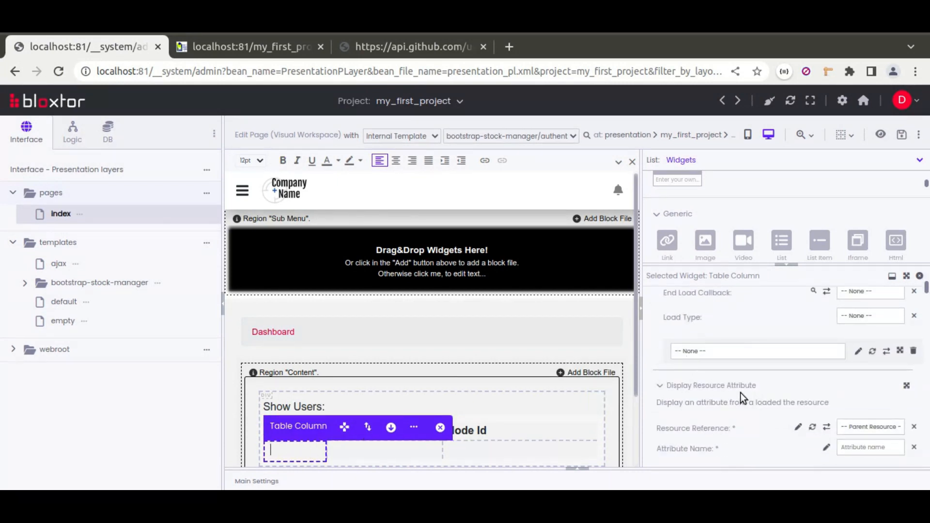
{"action": "left_click", "coordinate": [857, 450]}
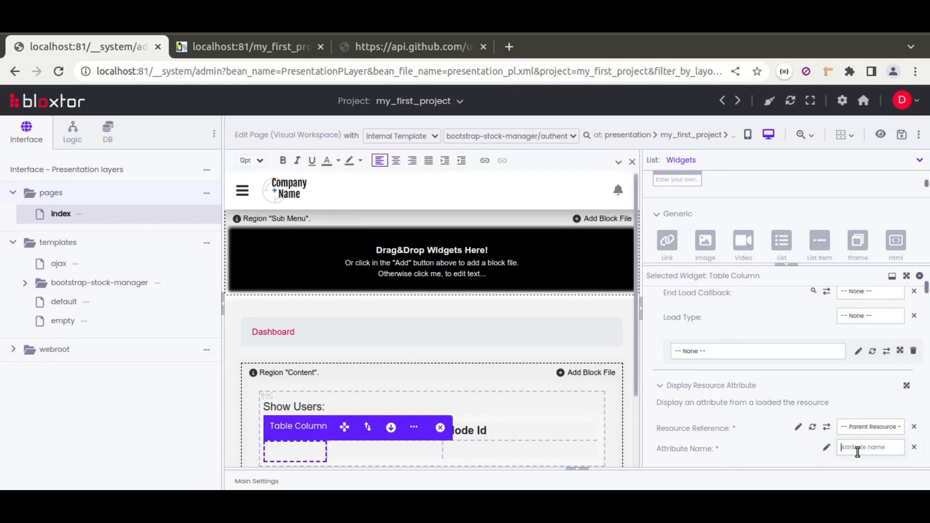
{"action": "left_click", "coordinate": [433, 452]}
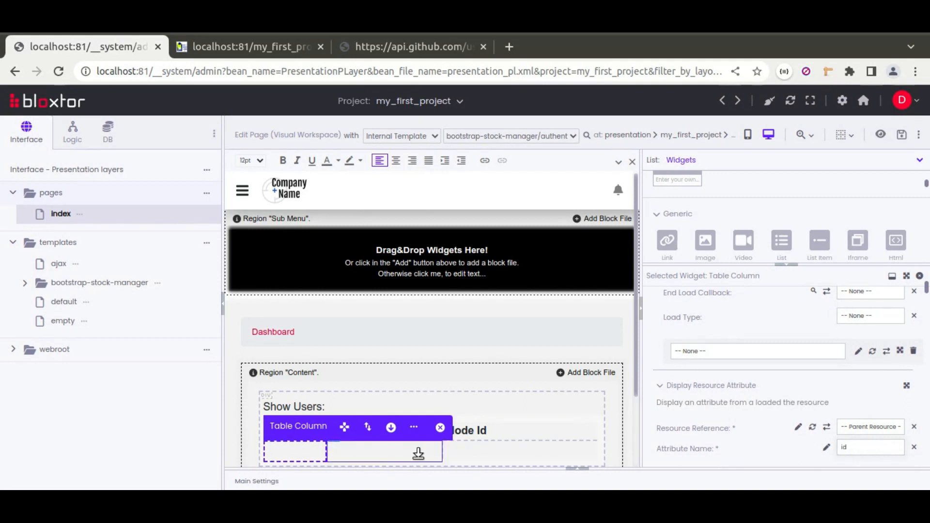
{"action": "left_click", "coordinate": [887, 448]}
{"action": "type", "text": "login_"}
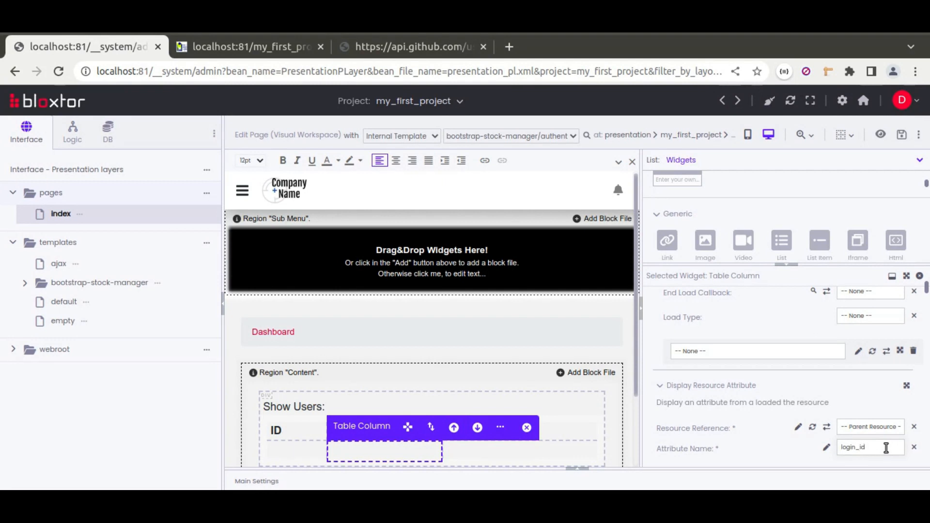
Check the field names in the API response and set the third body cell's display attribute name to node_id
{"action": "left_click", "coordinate": [375, 48]}
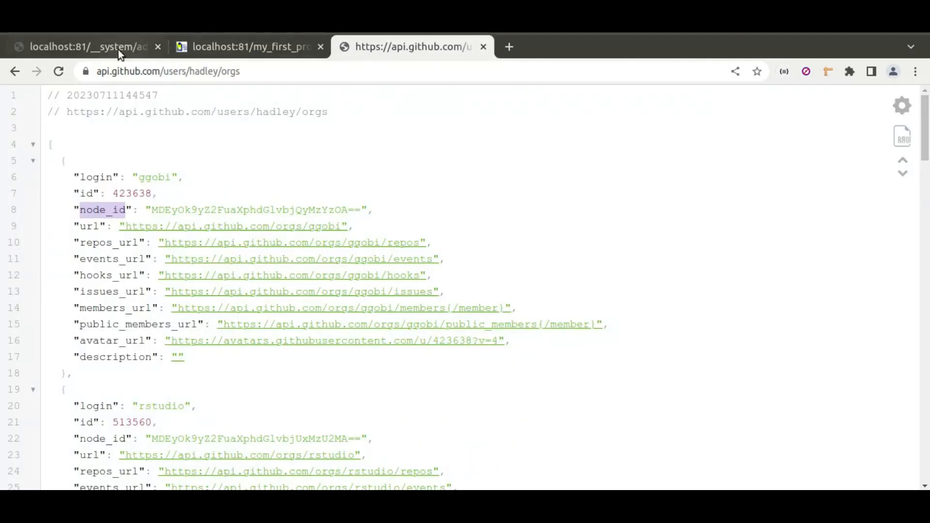
{"action": "left_click", "coordinate": [115, 49]}
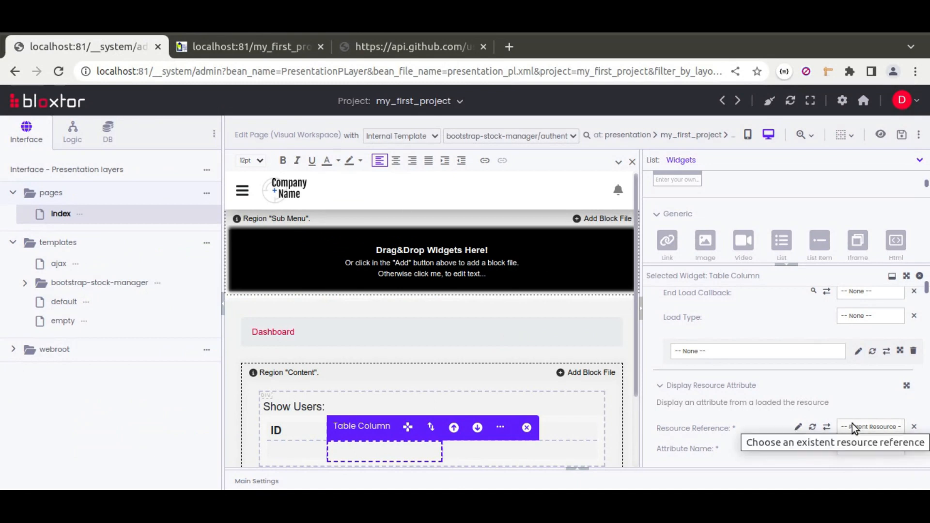
{"action": "left_click", "coordinate": [535, 455]}
{"action": "left_click", "coordinate": [853, 448]}
{"action": "type", "text": "nd"}
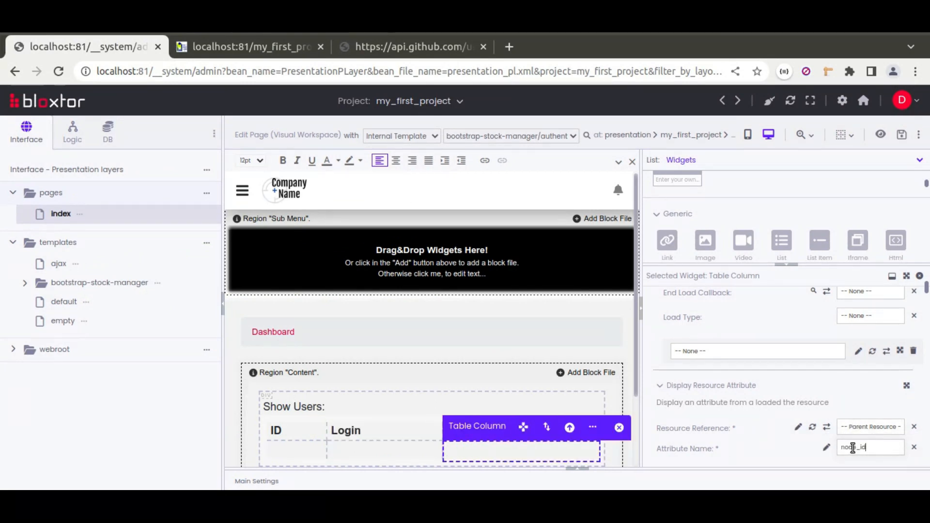
Load the users resource into the whole table on page load, with loadListTableAndTreeResource as the load handler
{"action": "left_click", "coordinate": [373, 415]}
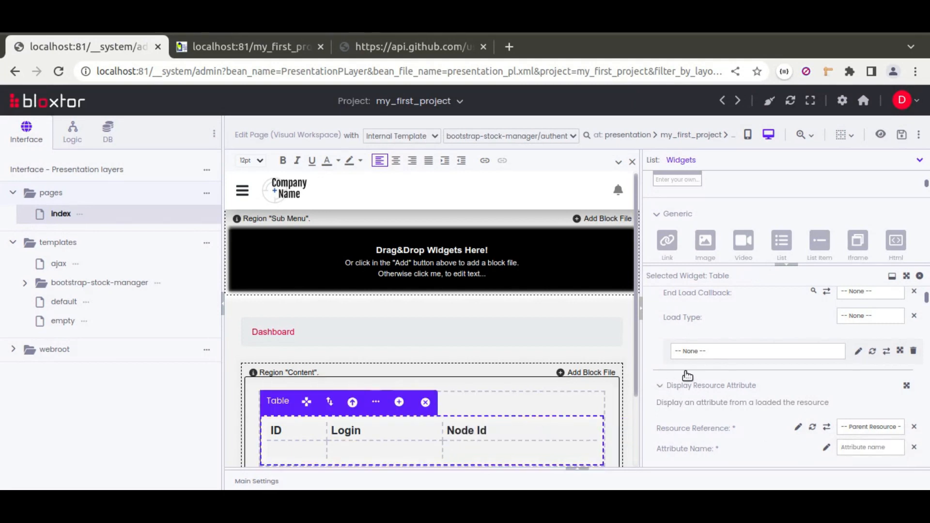
{"action": "scroll", "coordinate": [663, 353], "scroll_direction": "up", "scroll_amount": 2}
{"action": "left_click", "coordinate": [719, 433]}
{"action": "left_click", "coordinate": [687, 456]}
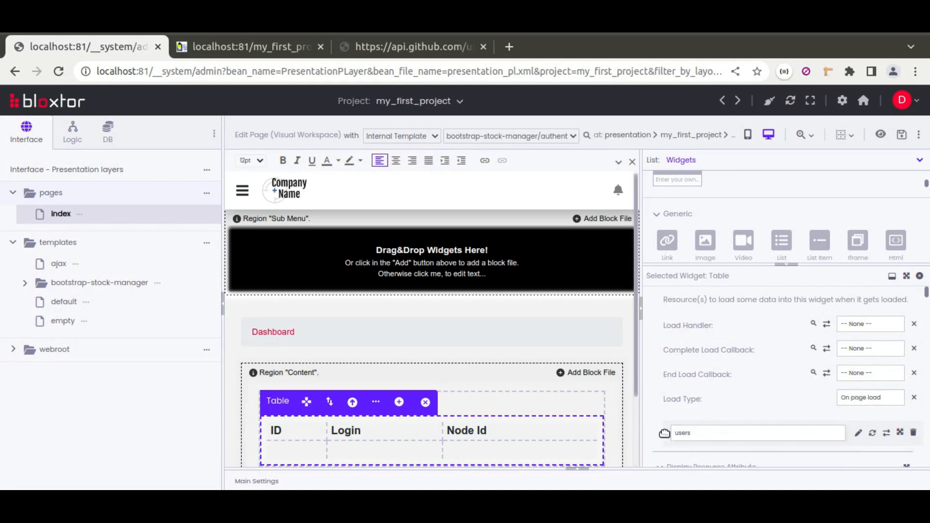
{"action": "left_click", "coordinate": [870, 324]}
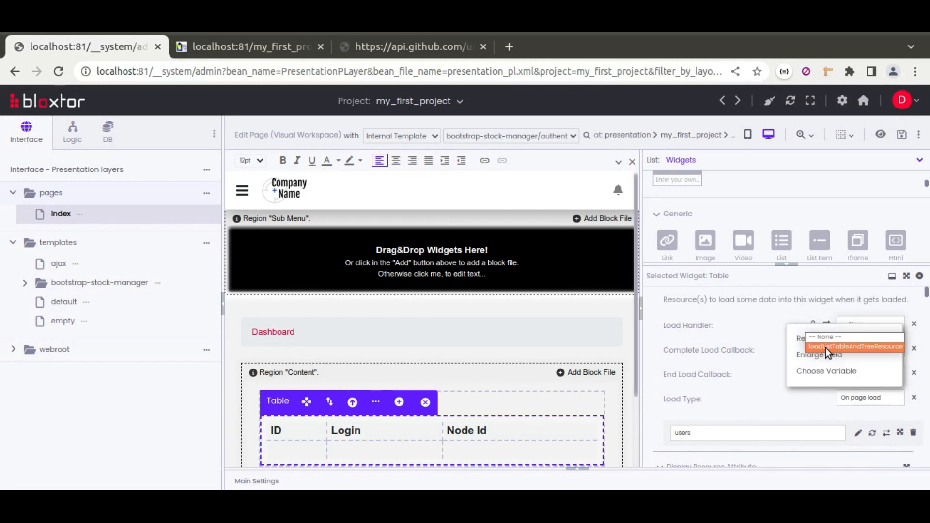
{"action": "left_click", "coordinate": [862, 347]}
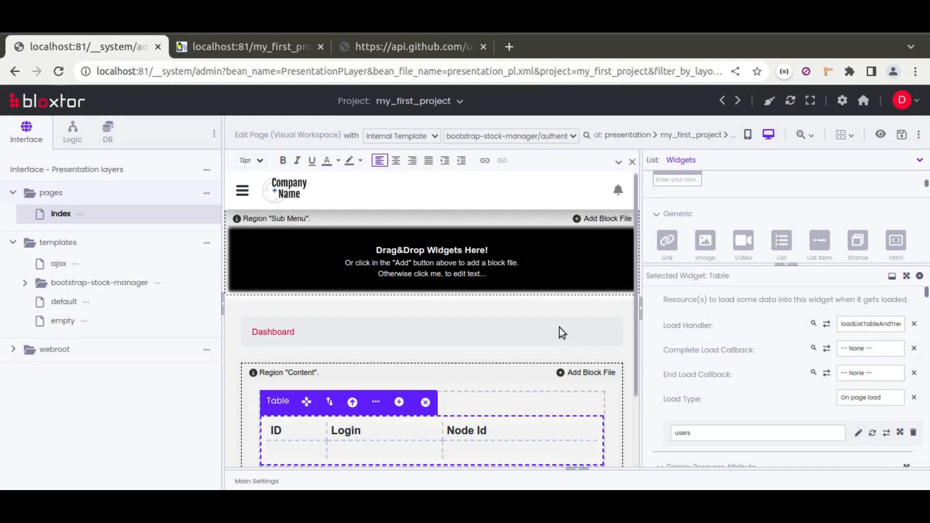
Examine the list of objects in the API's JSON response and the first object's login, id and node_id fields, and return to the page editor
{"action": "scroll", "coordinate": [560, 327], "scroll_direction": "down", "scroll_amount": 2}
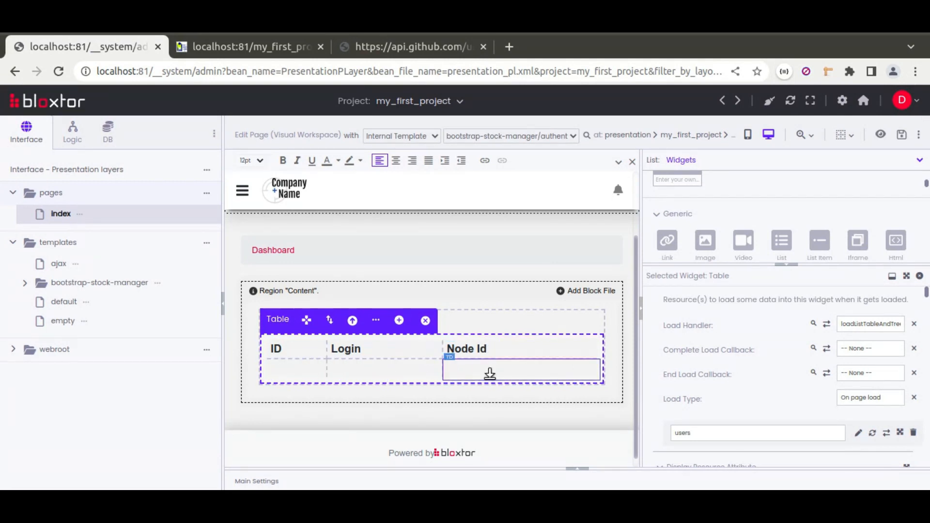
{"action": "left_click", "coordinate": [365, 45]}
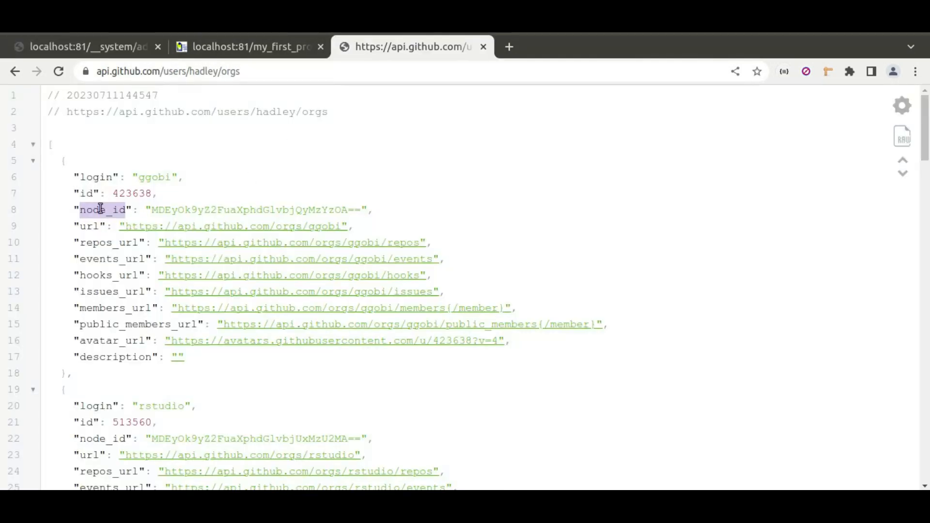
{"action": "left_click", "coordinate": [34, 162]}
{"action": "left_click", "coordinate": [33, 178]}
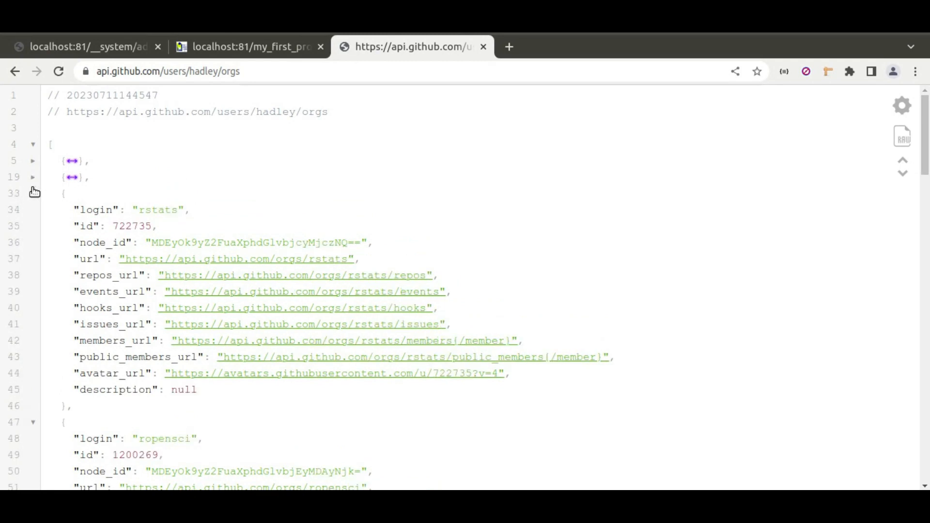
{"action": "left_click", "coordinate": [34, 194]}
{"action": "left_click", "coordinate": [34, 210]}
{"action": "left_click", "coordinate": [33, 226]}
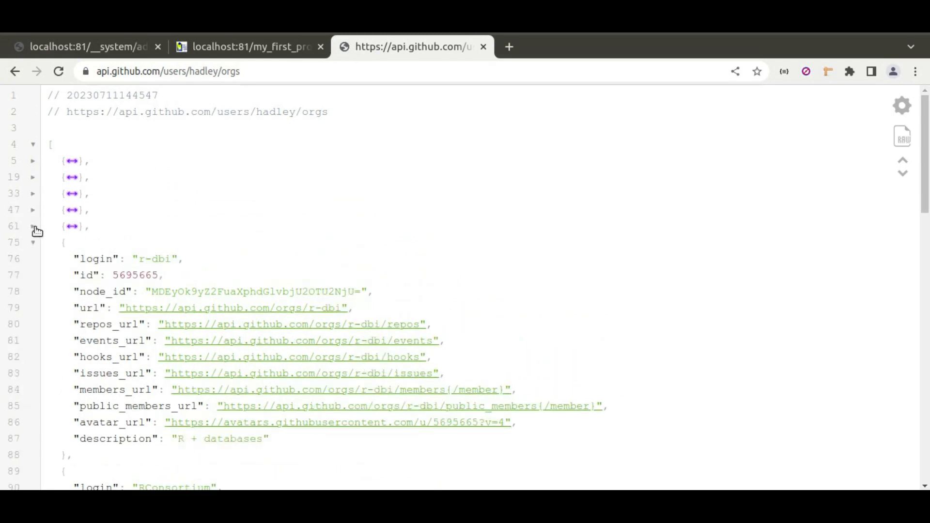
{"action": "left_click", "coordinate": [34, 243]}
{"action": "left_click", "coordinate": [33, 260]}
{"action": "left_click", "coordinate": [33, 276]}
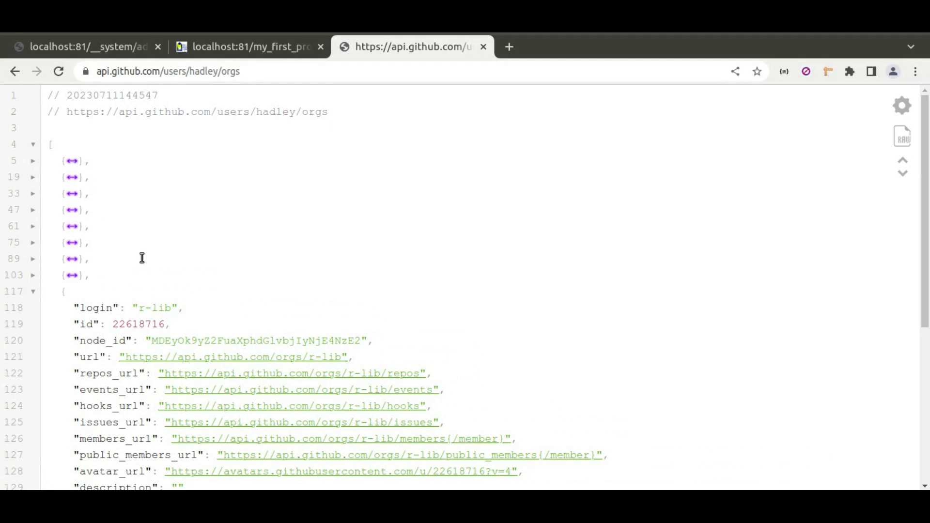
{"action": "left_click", "coordinate": [32, 161]}
{"action": "double_click", "coordinate": [80, 177]}
{"action": "double_click", "coordinate": [86, 193]}
{"action": "double_click", "coordinate": [99, 210]}
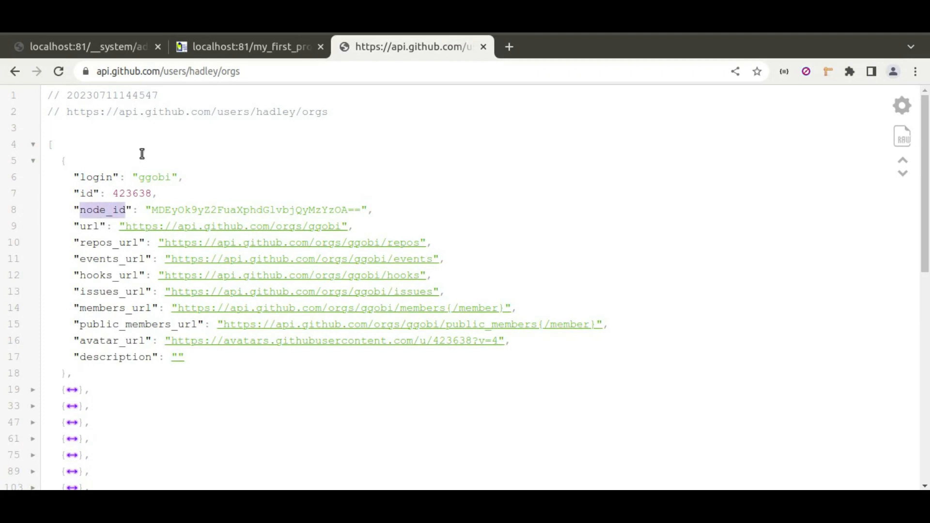
{"action": "left_click", "coordinate": [232, 45]}
{"action": "key", "text": "ctrl+Page_Up"}
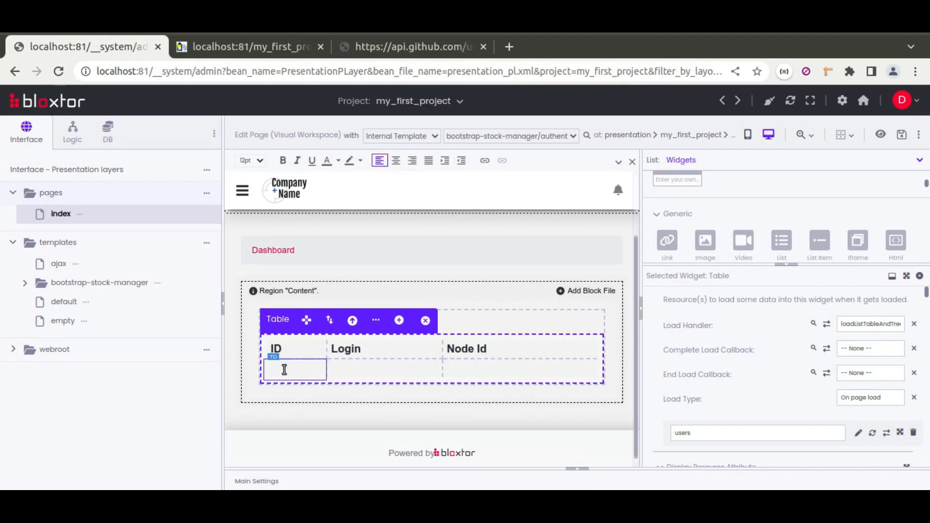
Select the table body row as the parent of its first cell, and again as the parent of its second cell
{"action": "left_click", "coordinate": [310, 371]}
{"action": "left_click", "coordinate": [415, 347]}
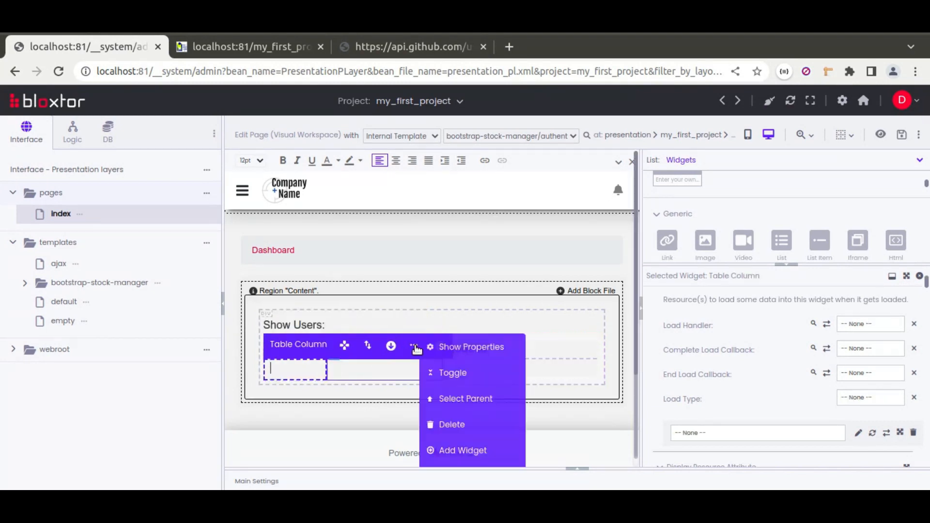
{"action": "left_click", "coordinate": [468, 400]}
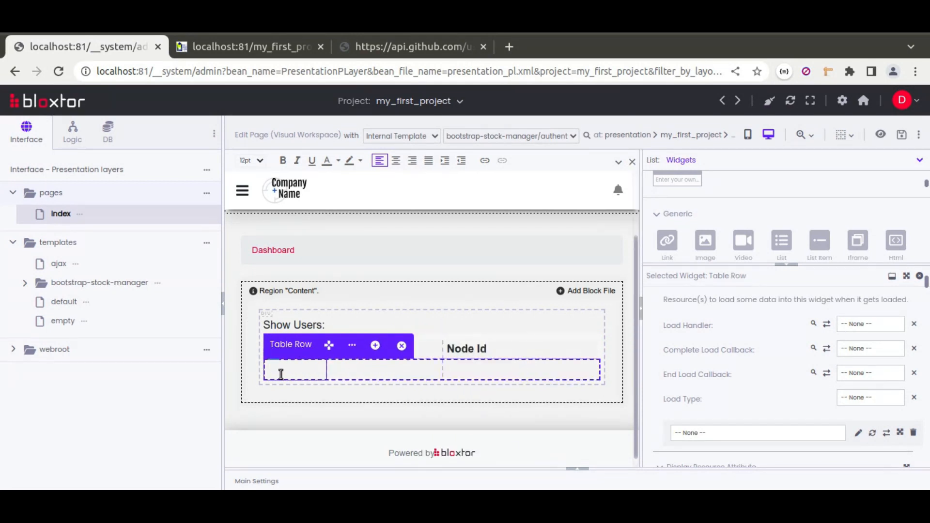
{"action": "left_click", "coordinate": [375, 372]}
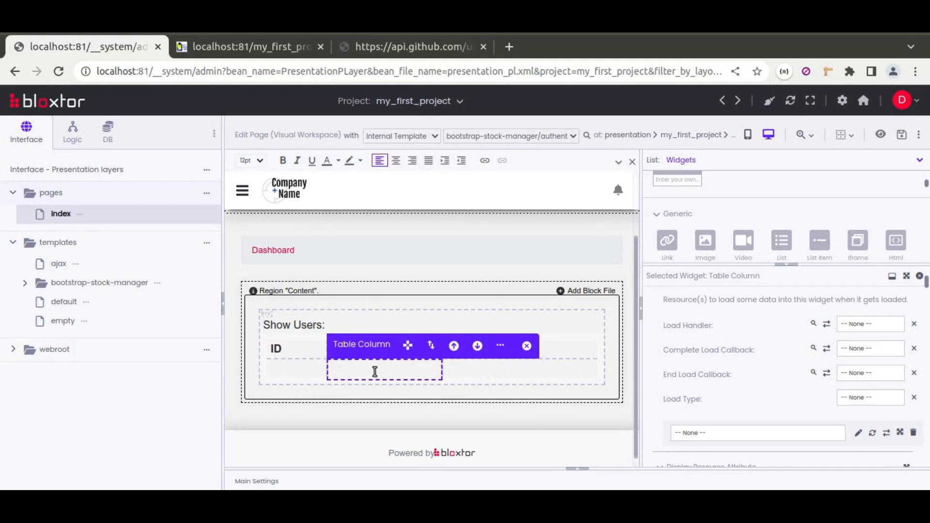
{"action": "left_click", "coordinate": [501, 345]}
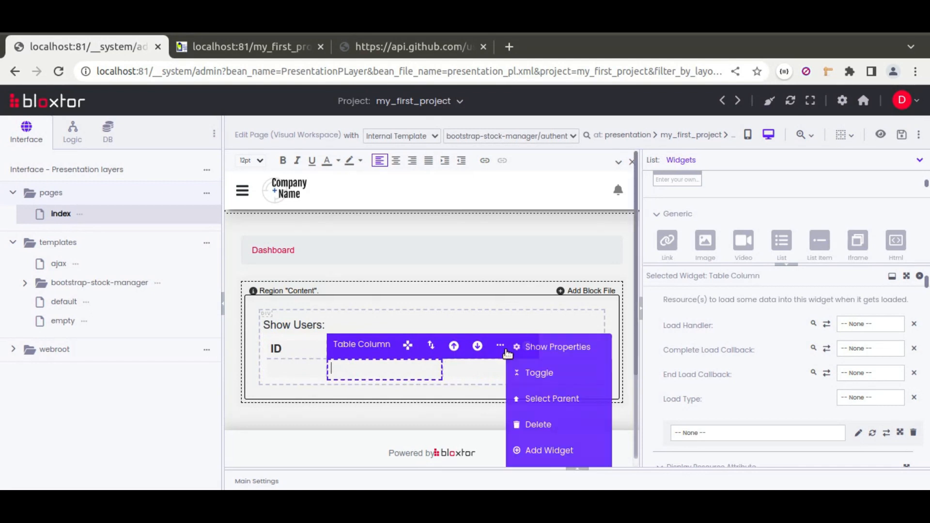
{"action": "left_click", "coordinate": [541, 402]}
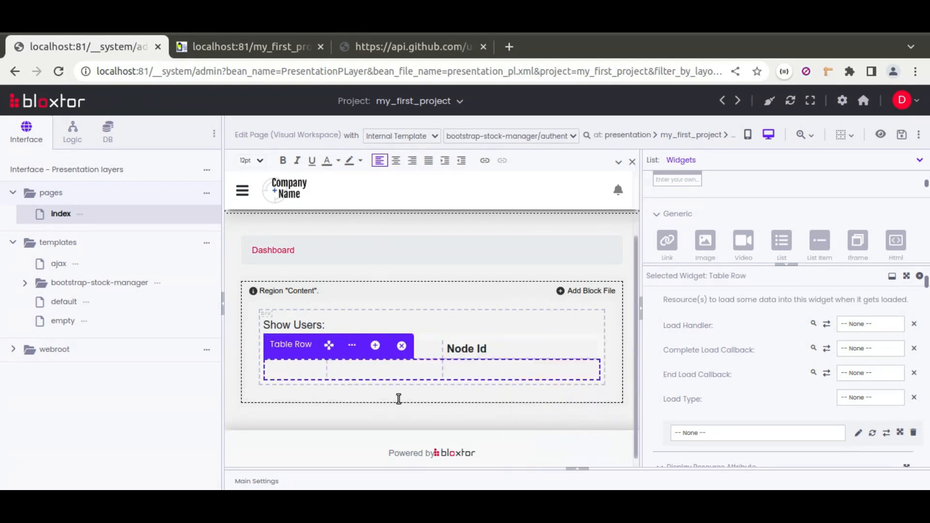
Select the Table Row under Table Body in the page's layer hierarchy and show its widget properties
{"action": "left_click", "coordinate": [402, 369]}
{"action": "left_click", "coordinate": [693, 179]}
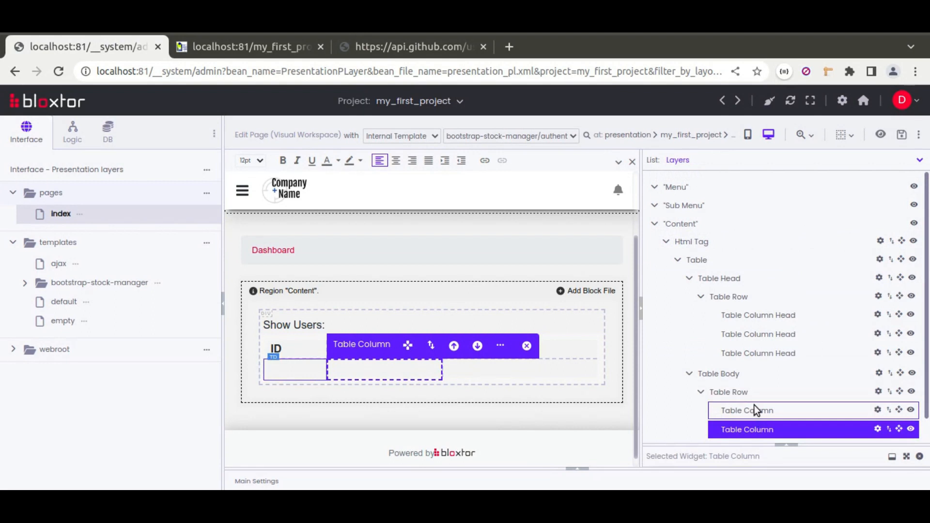
{"action": "left_click", "coordinate": [771, 391]}
{"action": "scroll", "coordinate": [772, 391], "scroll_direction": "down", "scroll_amount": 1}
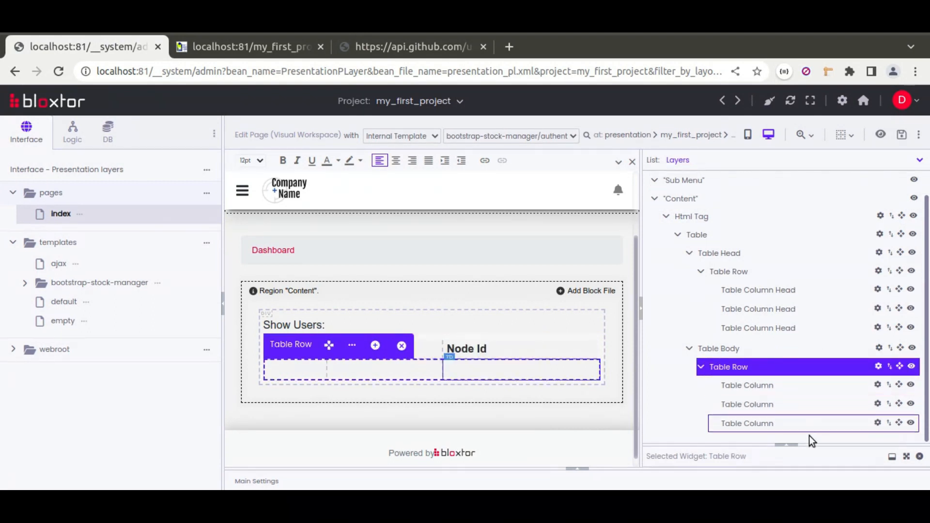
{"action": "left_click", "coordinate": [787, 445]}
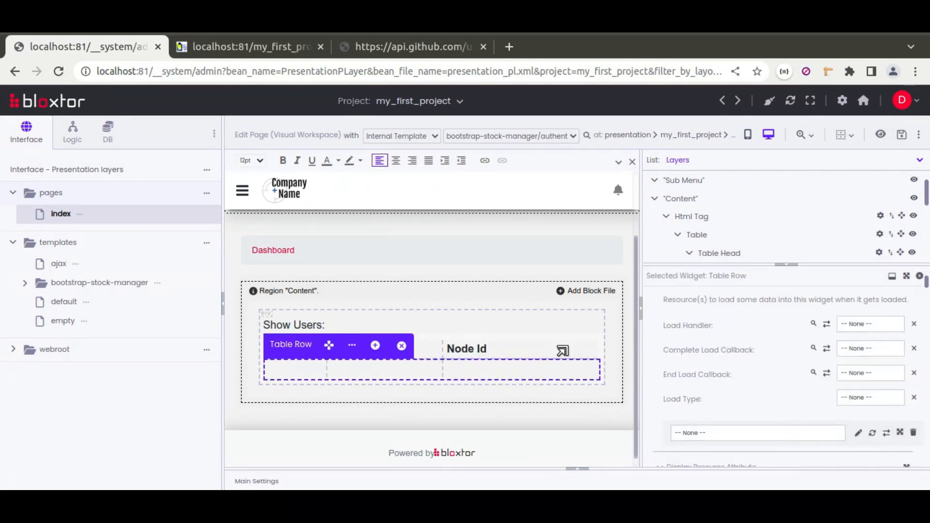
{"action": "scroll", "coordinate": [651, 342], "scroll_direction": "up", "scroll_amount": 3}
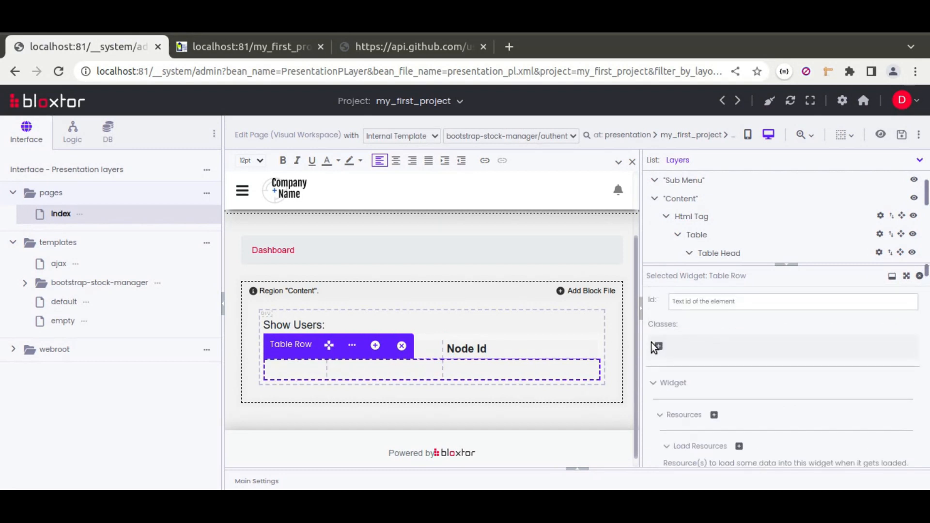
Set the default widget type of the table body row to Row item (tr/div)
{"action": "left_click", "coordinate": [660, 414]}
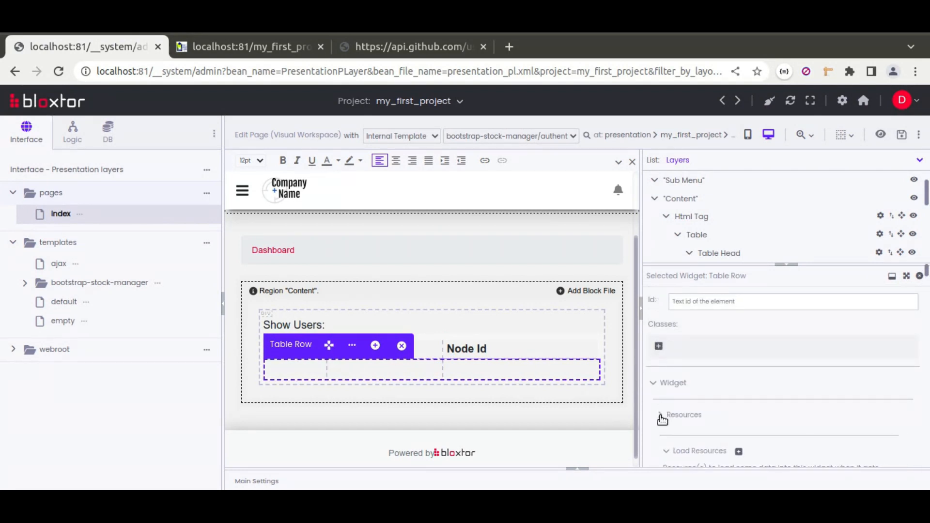
{"action": "scroll", "coordinate": [654, 394], "scroll_direction": "down", "scroll_amount": 1}
{"action": "left_click", "coordinate": [658, 365]}
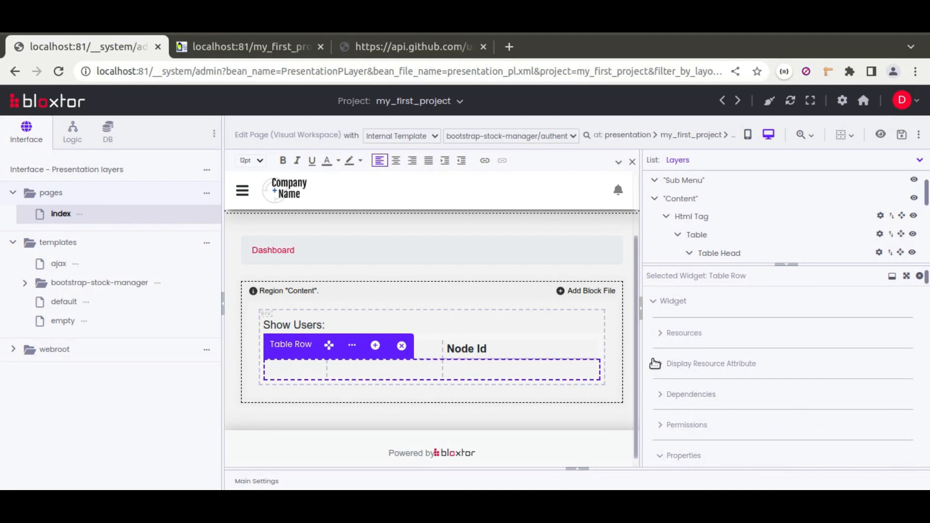
{"action": "scroll", "coordinate": [654, 361], "scroll_direction": "down", "scroll_amount": 2}
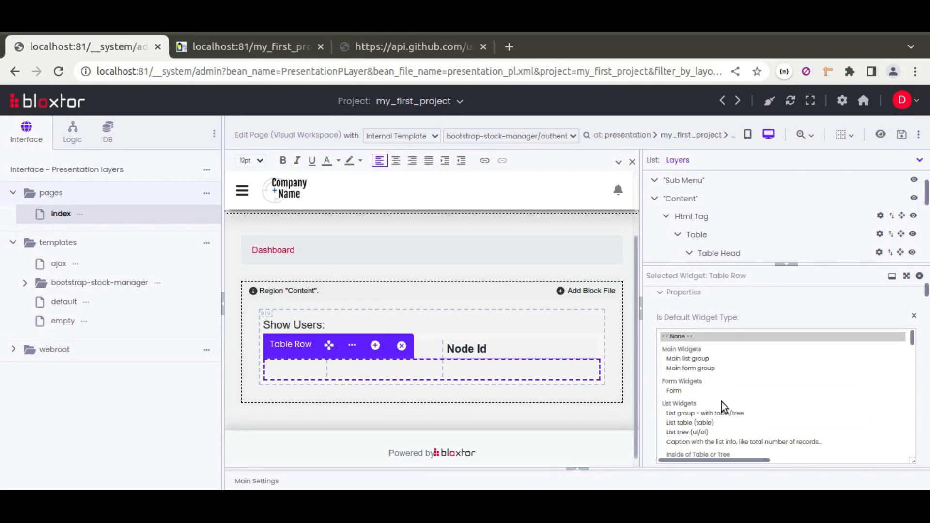
{"action": "scroll", "coordinate": [725, 408], "scroll_direction": "down", "scroll_amount": 3}
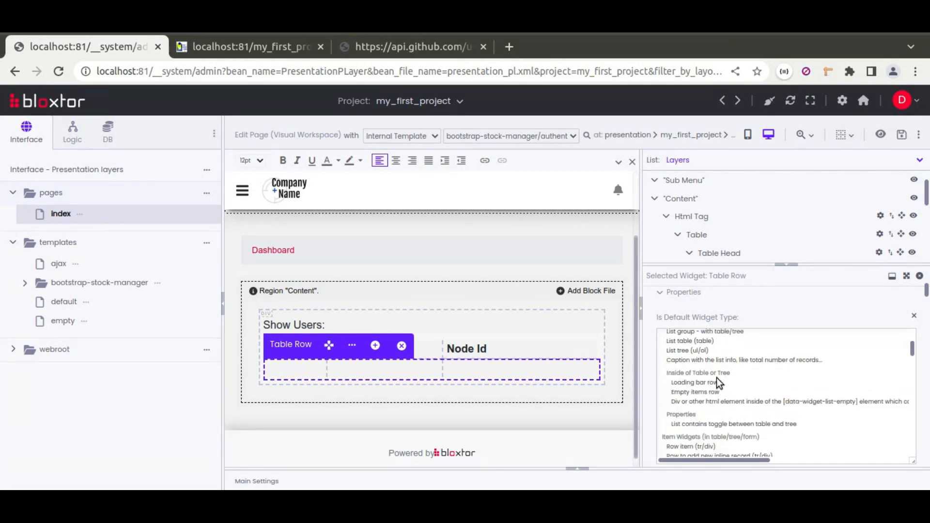
{"action": "left_click", "coordinate": [698, 448]}
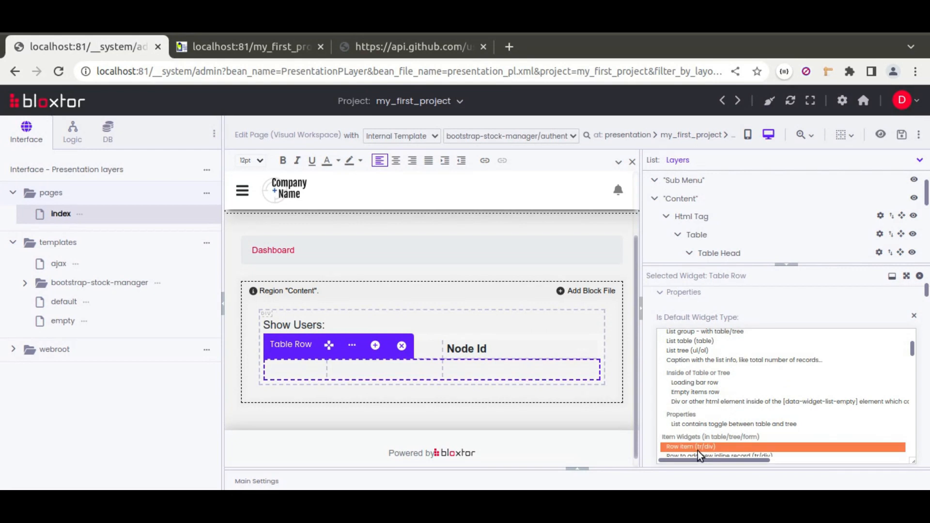
{"action": "scroll", "coordinate": [728, 405], "scroll_direction": "down", "scroll_amount": 3}
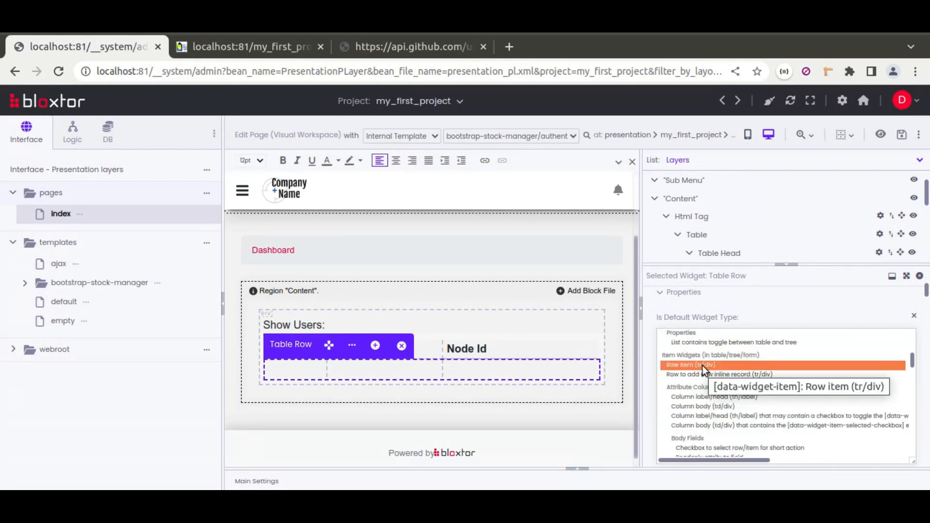
{"action": "left_click", "coordinate": [646, 353]}
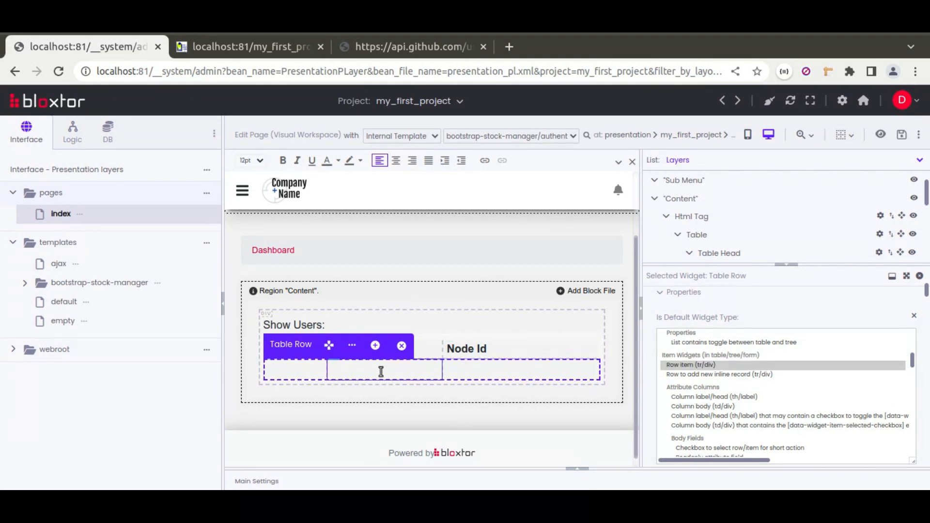
Review the GitHub API's JSON response and the resource load settings of the whole table
{"action": "left_click", "coordinate": [363, 49]}
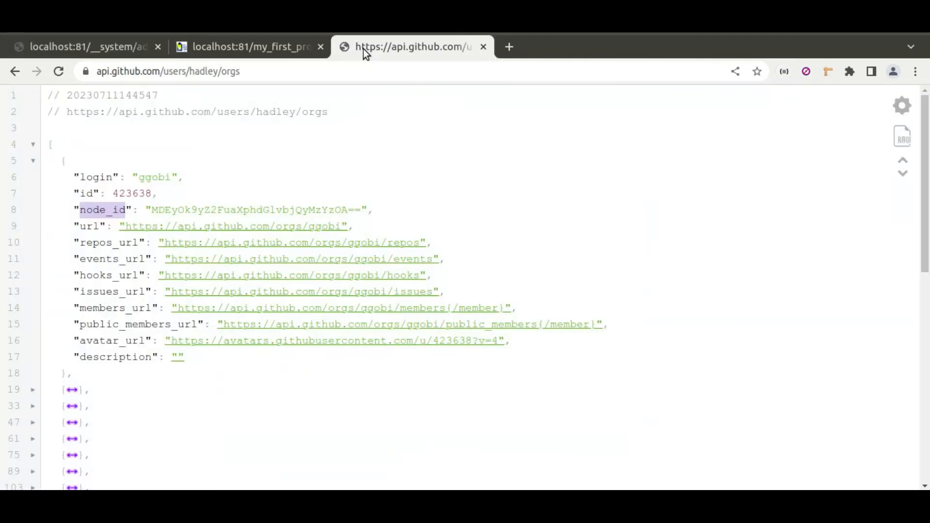
{"action": "left_click", "coordinate": [86, 46]}
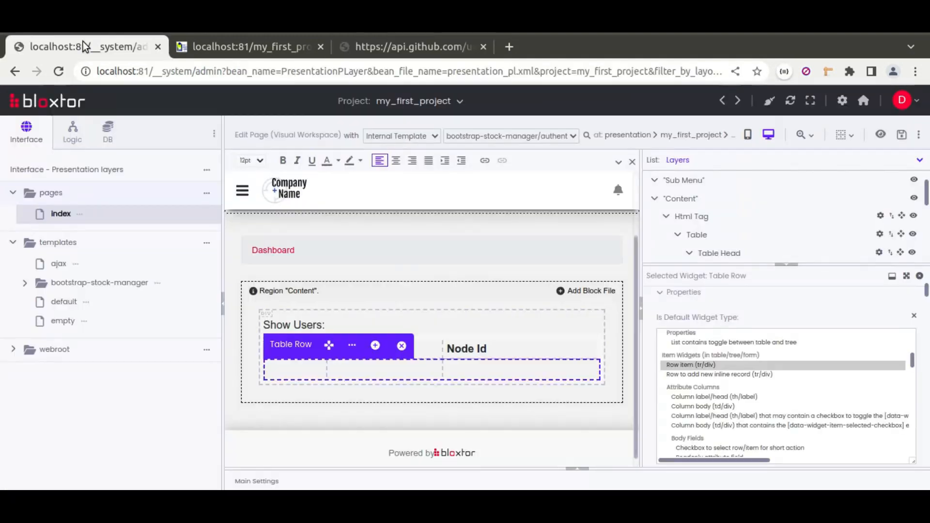
{"action": "left_click", "coordinate": [577, 337]}
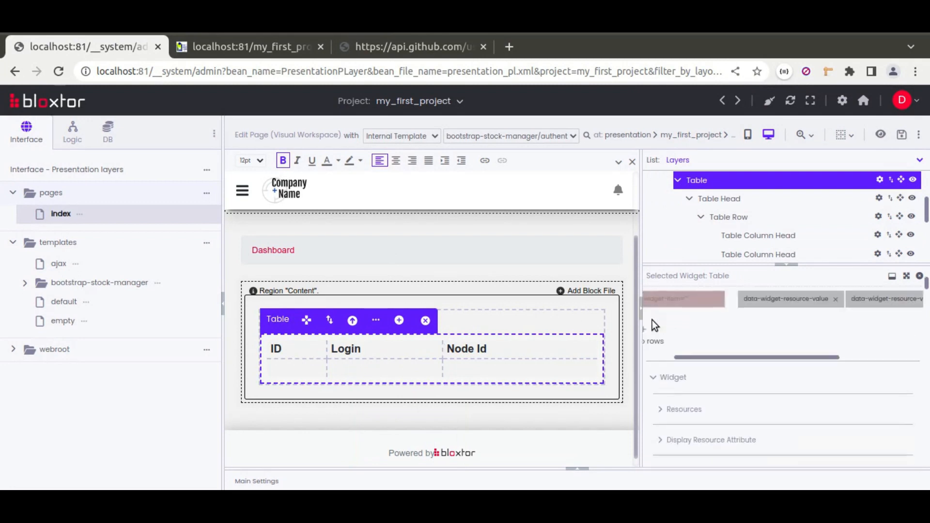
{"action": "scroll", "coordinate": [671, 402], "scroll_direction": "down", "scroll_amount": 2}
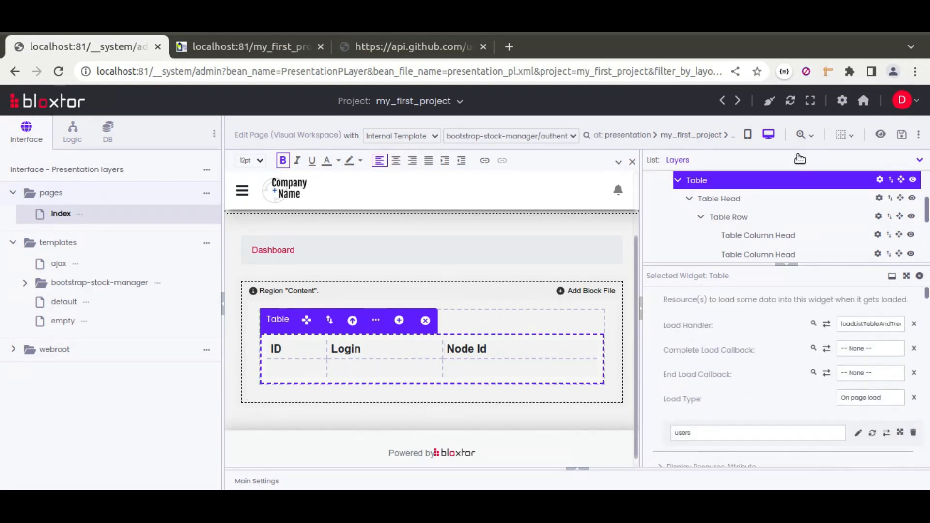
Save the index page, reload it in the browser to check the users table, and return to the page editor
{"action": "left_click", "coordinate": [902, 135]}
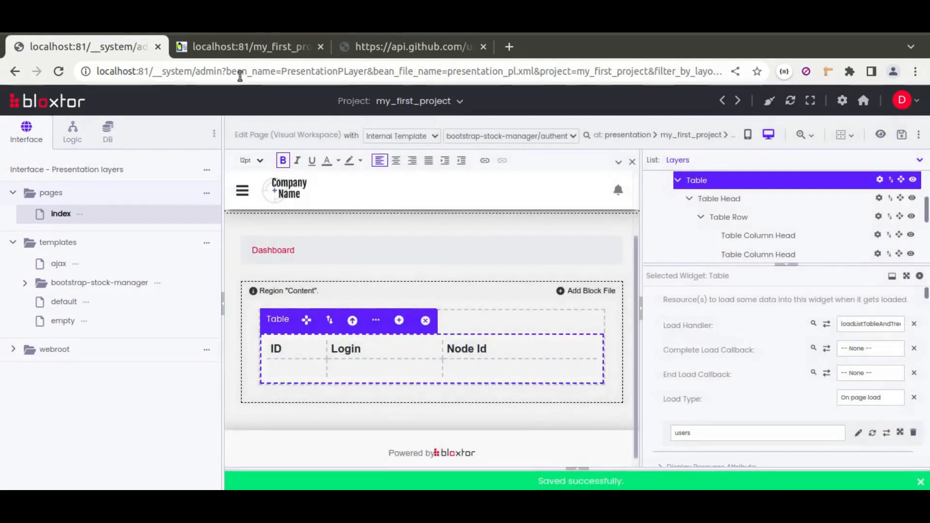
{"action": "left_click", "coordinate": [228, 47]}
{"action": "left_click", "coordinate": [56, 73]}
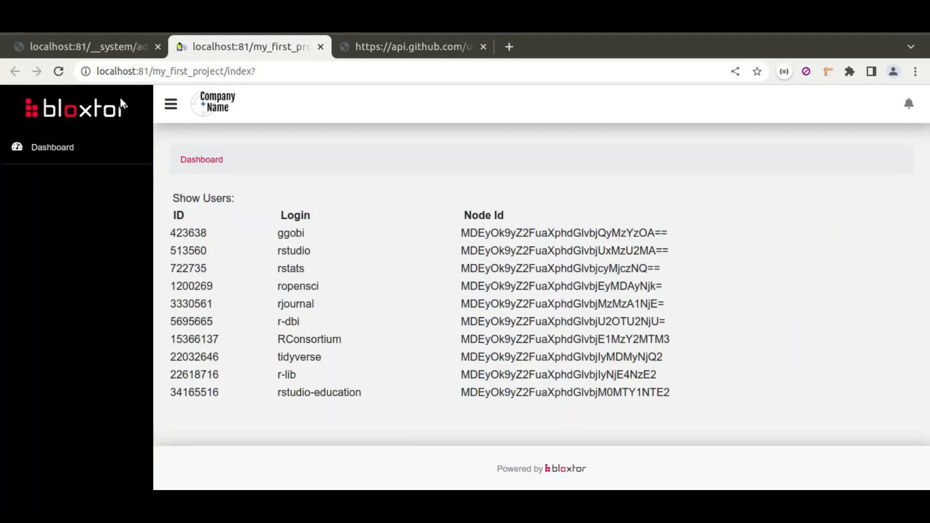
{"action": "left_click", "coordinate": [112, 50]}
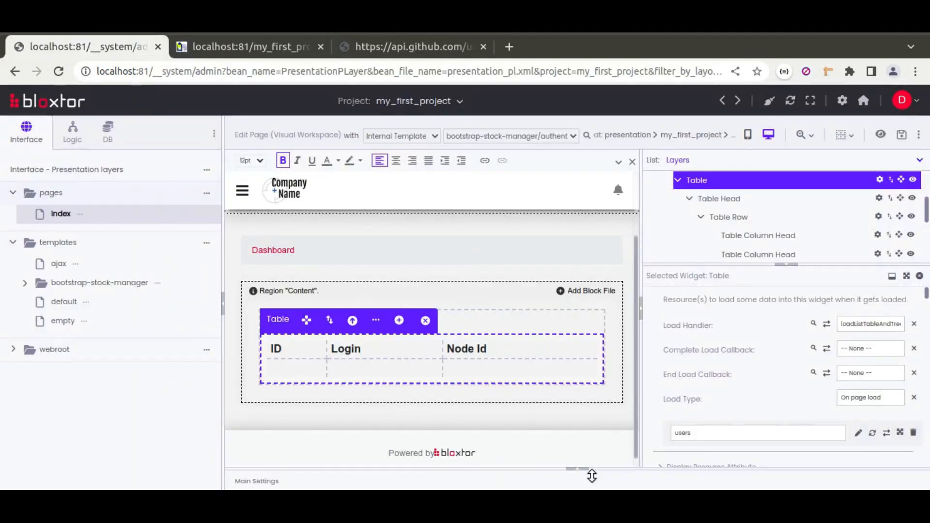
Examine the users resource's REST connector action, including its URL, HTTP header and result type
{"action": "left_click", "coordinate": [577, 469]}
{"action": "left_click", "coordinate": [256, 367]}
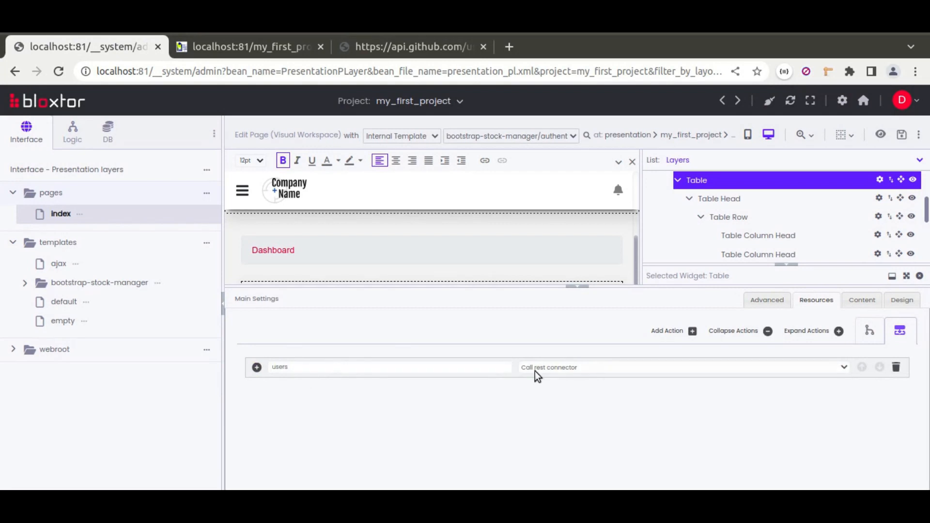
{"action": "left_click", "coordinate": [257, 367]}
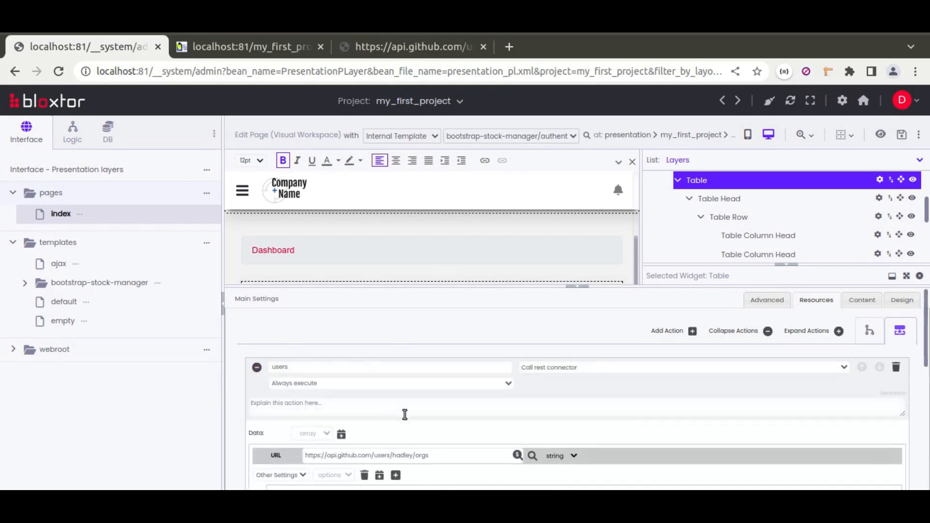
{"action": "scroll", "coordinate": [400, 418], "scroll_direction": "down", "scroll_amount": 2}
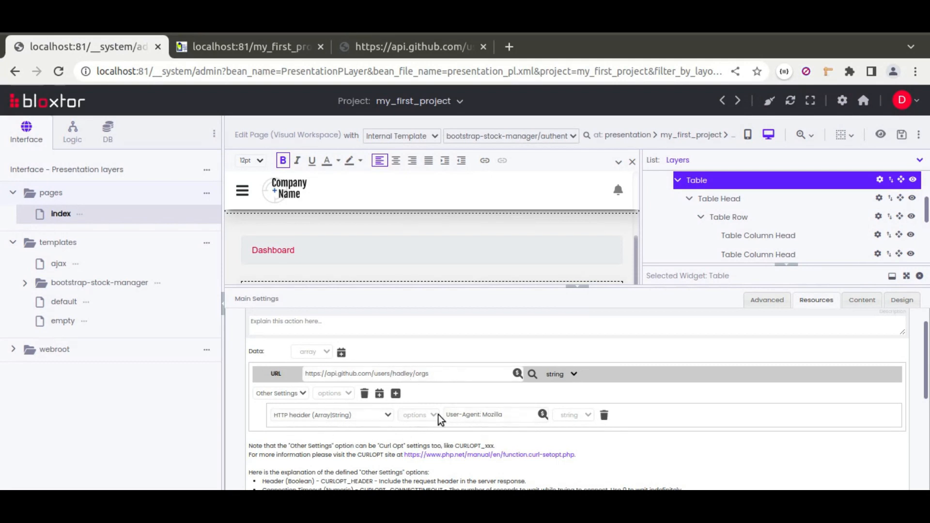
{"action": "scroll", "coordinate": [507, 425], "scroll_direction": "down", "scroll_amount": 5}
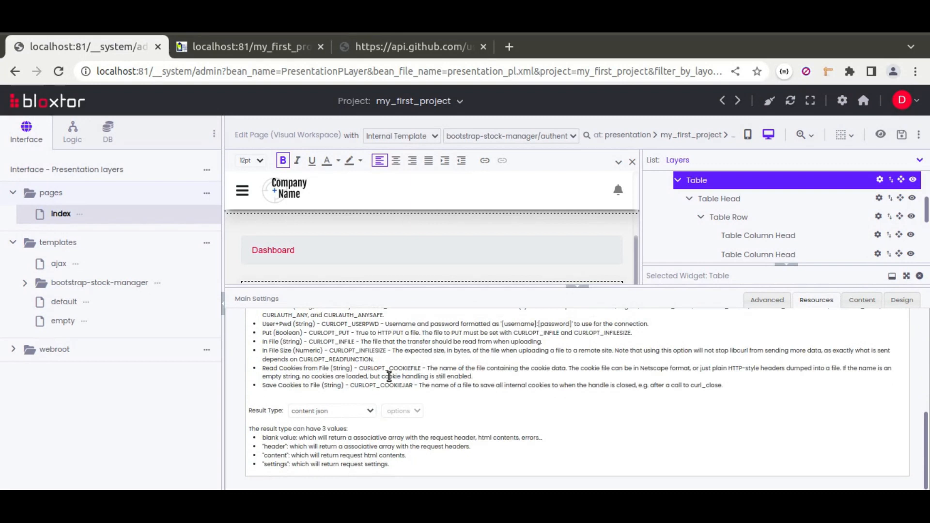
{"action": "scroll", "coordinate": [380, 391], "scroll_direction": "up", "scroll_amount": 5}
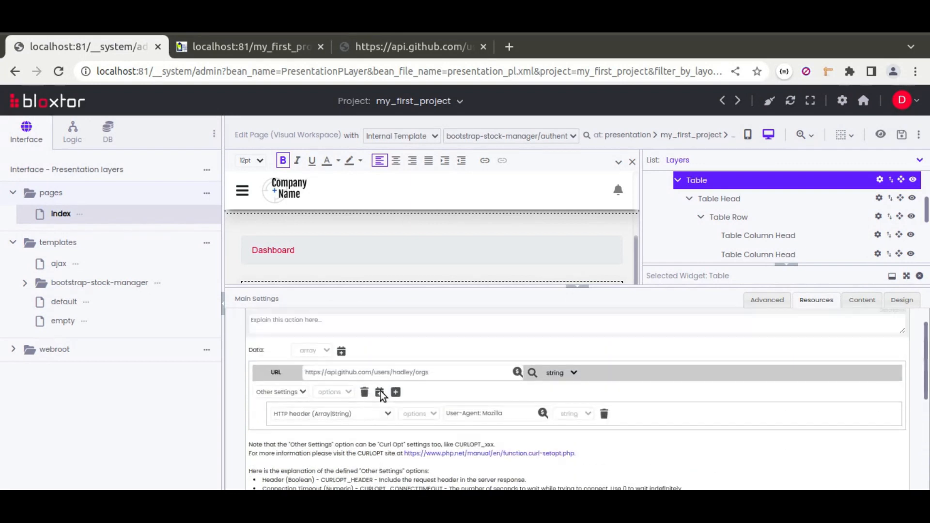
{"action": "scroll", "coordinate": [362, 364], "scroll_direction": "up", "scroll_amount": 2}
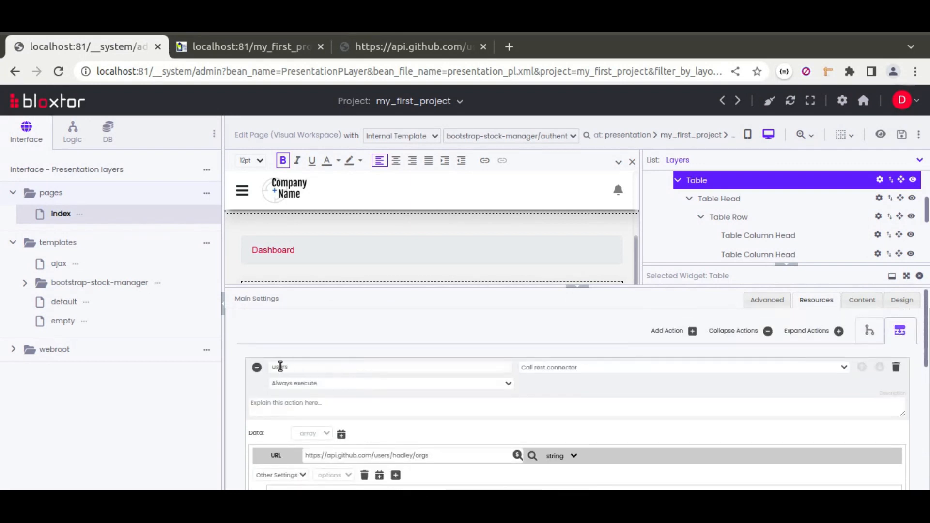
{"action": "left_click", "coordinate": [577, 286]}
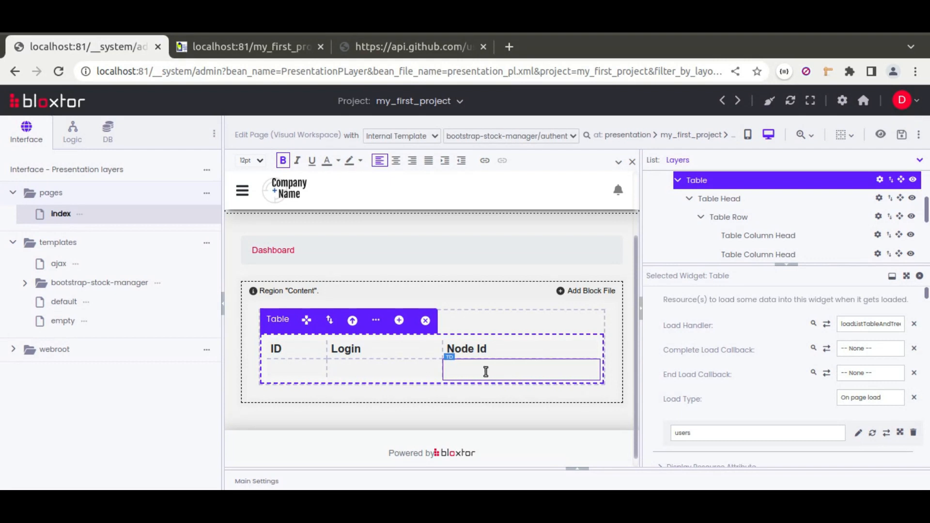
Select the table body row from its second cell and review the row's default widget type
{"action": "left_click", "coordinate": [415, 369]}
{"action": "left_click", "coordinate": [501, 346]}
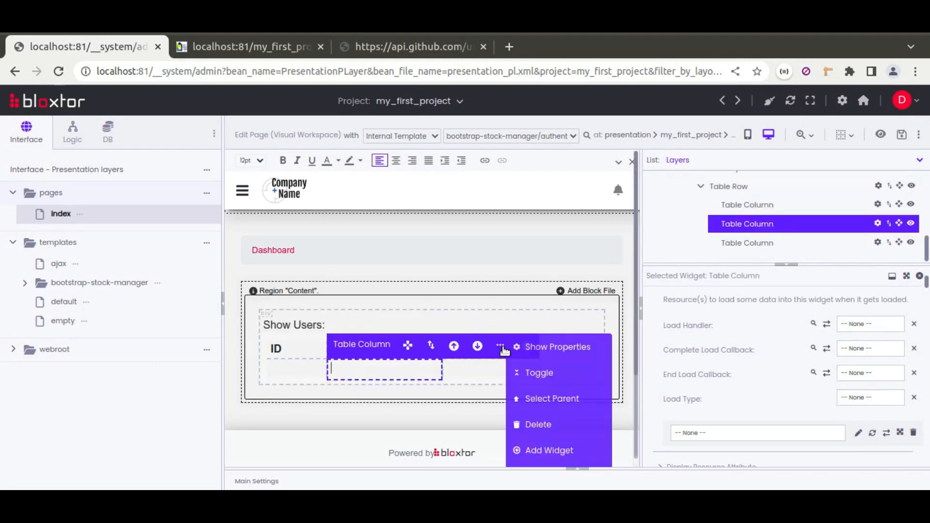
{"action": "left_click", "coordinate": [543, 394]}
{"action": "scroll", "coordinate": [674, 392], "scroll_direction": "down", "scroll_amount": 5}
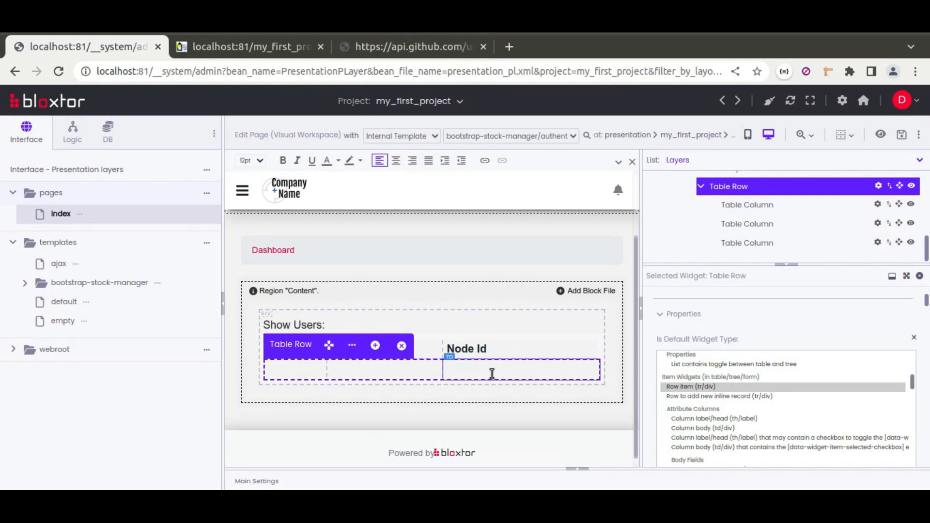
Recheck the name and URL of the users resource in the page's main settings
{"action": "left_click", "coordinate": [579, 469]}
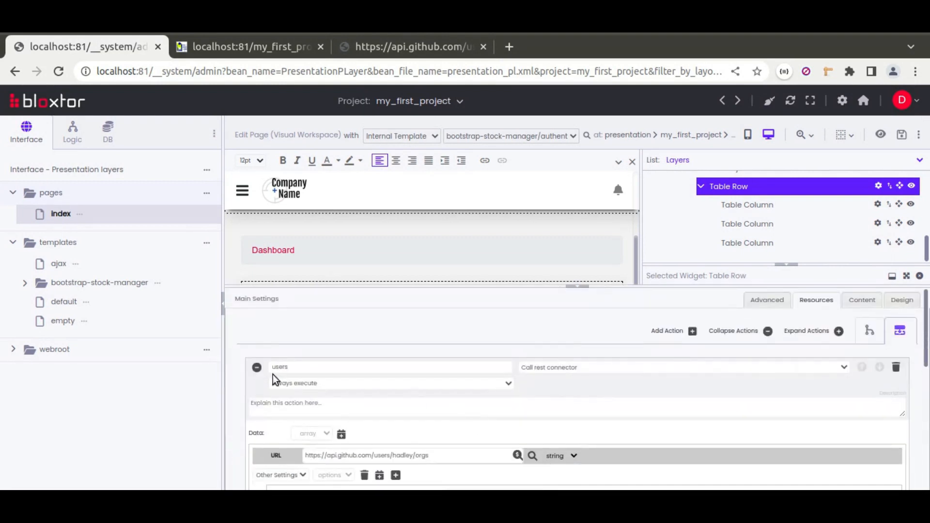
{"action": "left_click", "coordinate": [579, 287]}
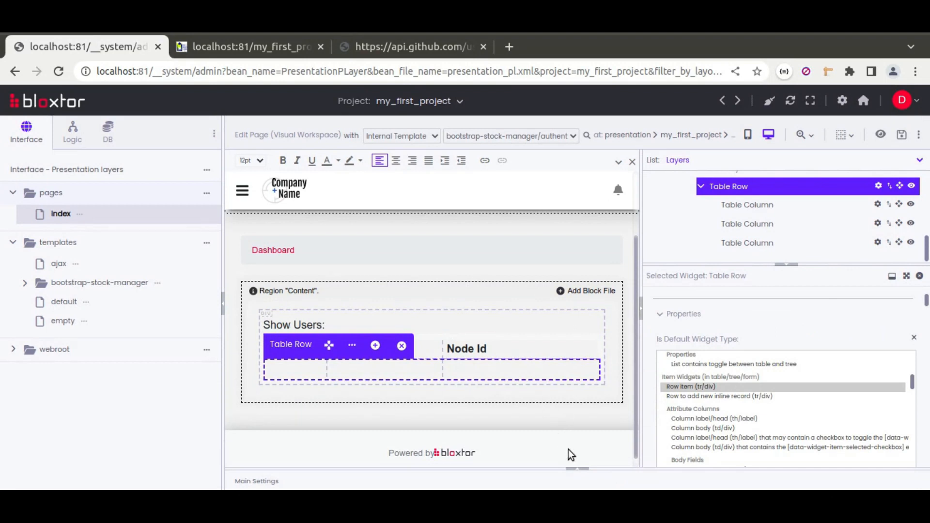
{"action": "left_click", "coordinate": [581, 470]}
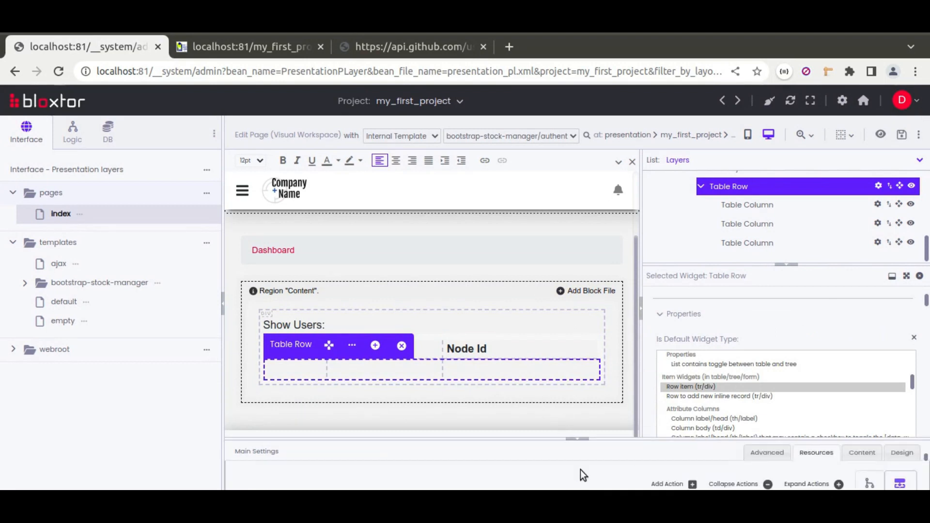
{"action": "left_click", "coordinate": [257, 368]}
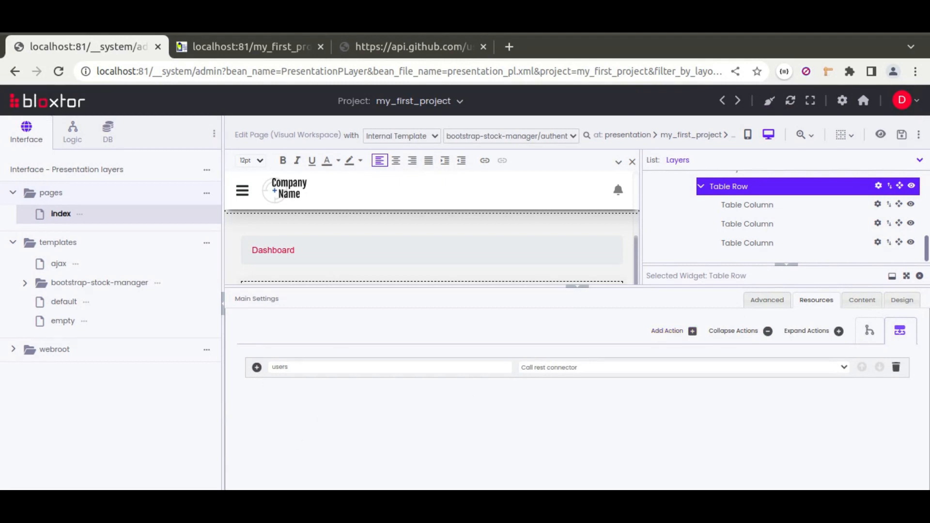
{"action": "left_click", "coordinate": [165, 504]}
{"action": "left_click_drag", "start_coordinate": [30, 97], "coordinate": [230, 100]}
{"action": "key", "text": "ctrl+c"}
{"action": "left_click", "coordinate": [253, 504]}
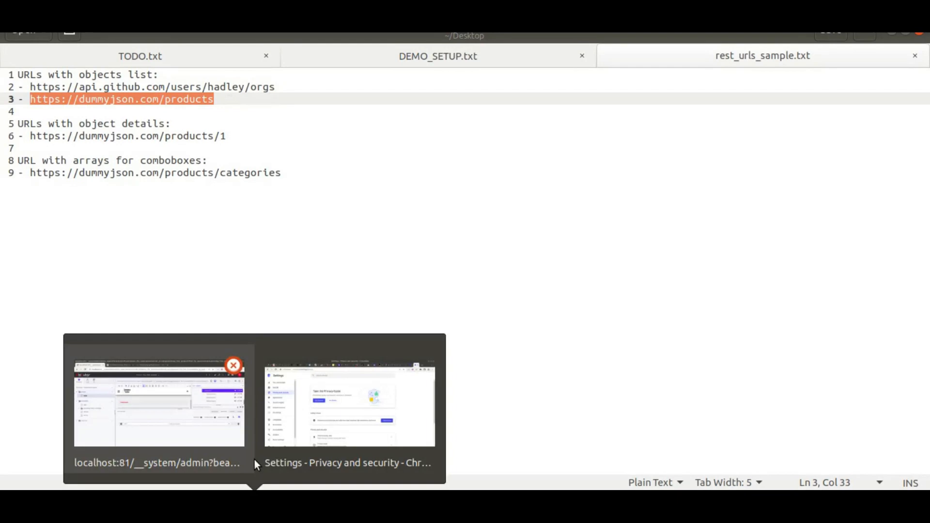
{"action": "left_click", "coordinate": [225, 400]}
{"action": "left_click", "coordinate": [419, 47]}
{"action": "left_click", "coordinate": [328, 73]}
{"action": "key", "text": "ctrl+v"}
{"action": "key", "text": "Return"}
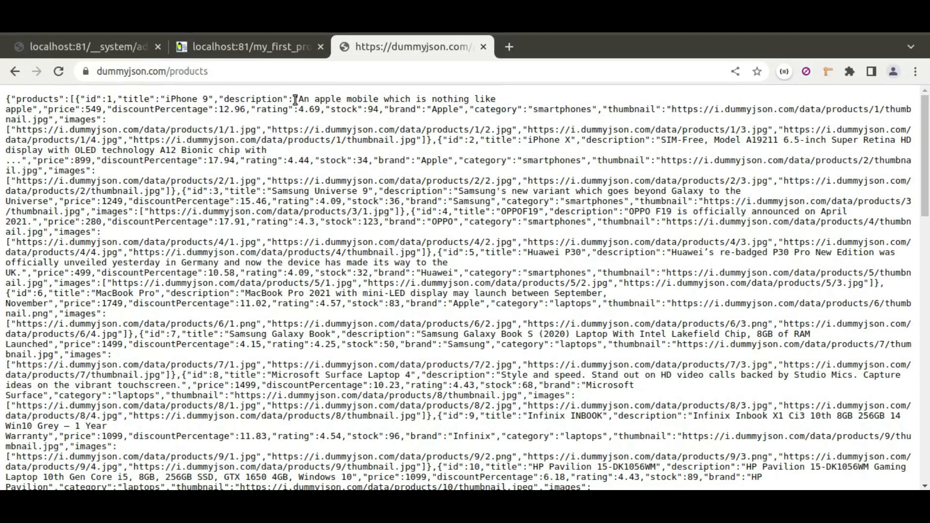
{"action": "left_click", "coordinate": [791, 74]}
{"action": "left_click", "coordinate": [754, 156]}
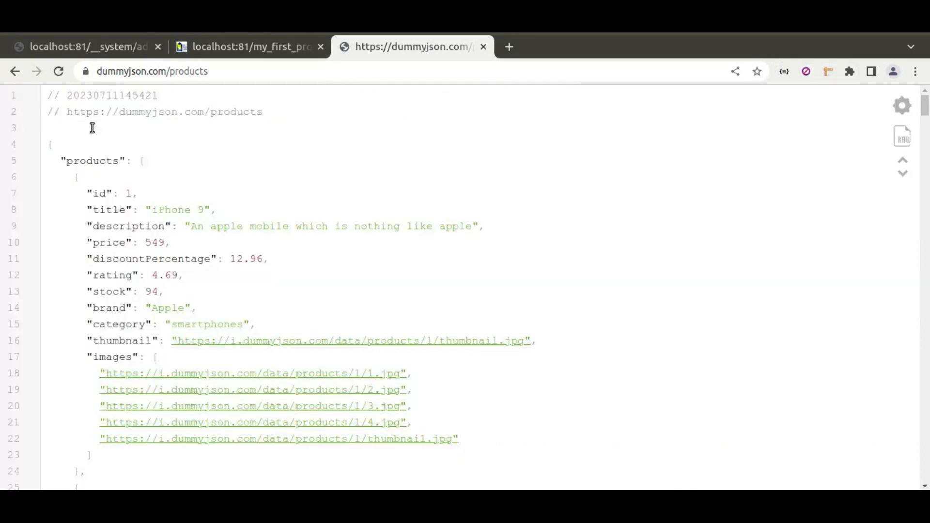
Examine the JSON structure by folding the products array and its first five objects, and return to the page editor
{"action": "left_click", "coordinate": [33, 160]}
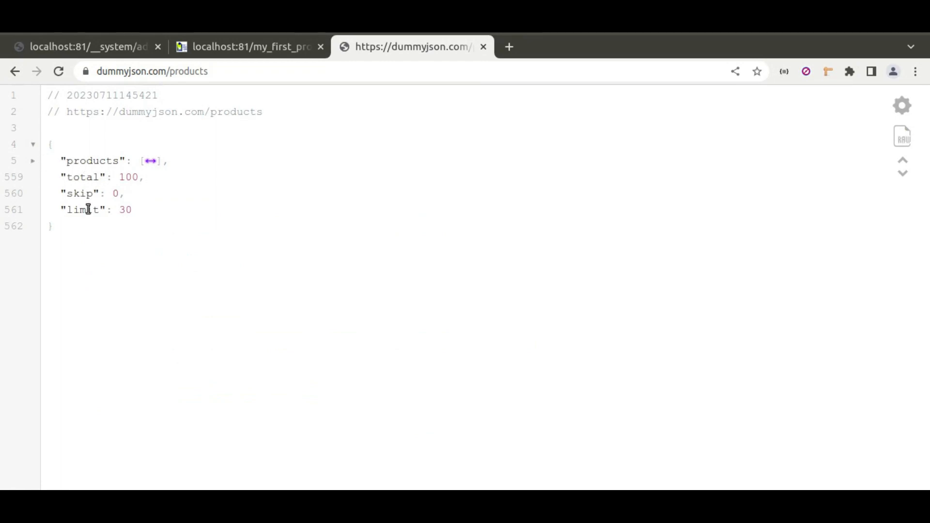
{"action": "left_click", "coordinate": [32, 161]}
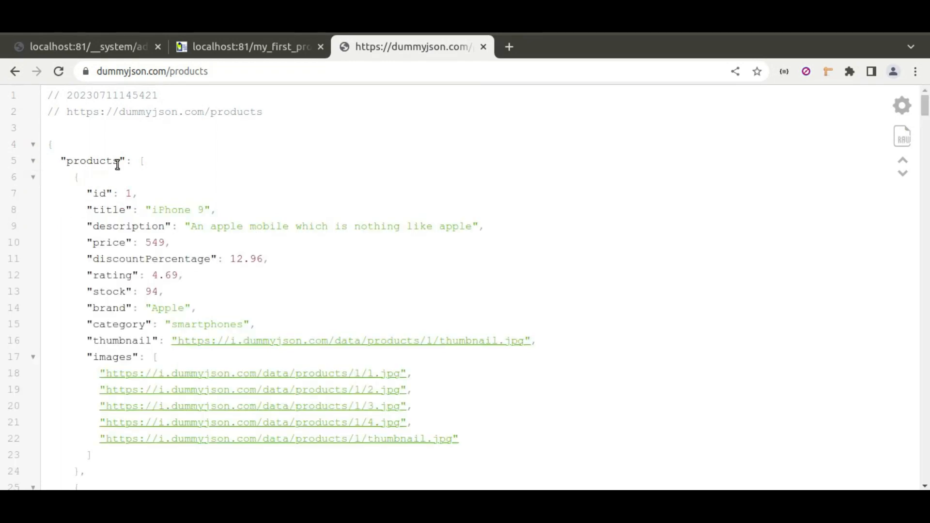
{"action": "left_click", "coordinate": [33, 177]}
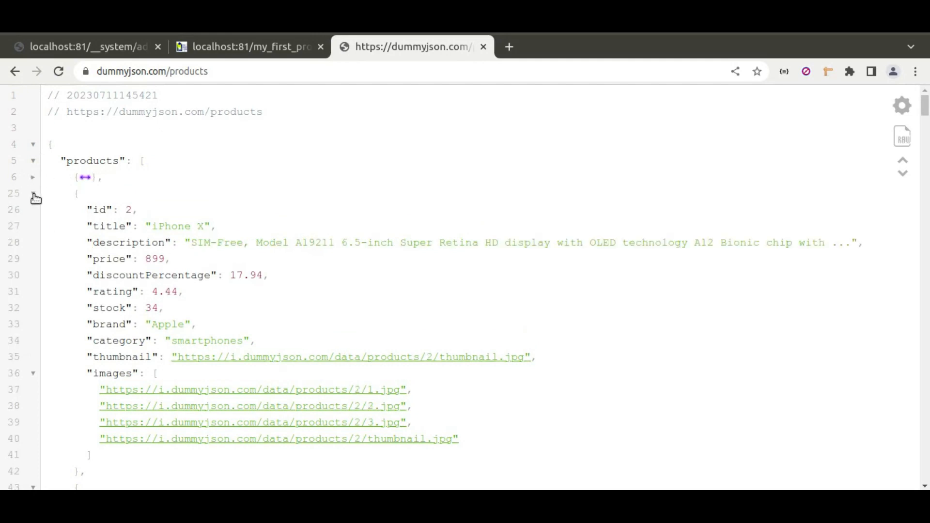
{"action": "left_click", "coordinate": [33, 194]}
{"action": "left_click", "coordinate": [34, 211]}
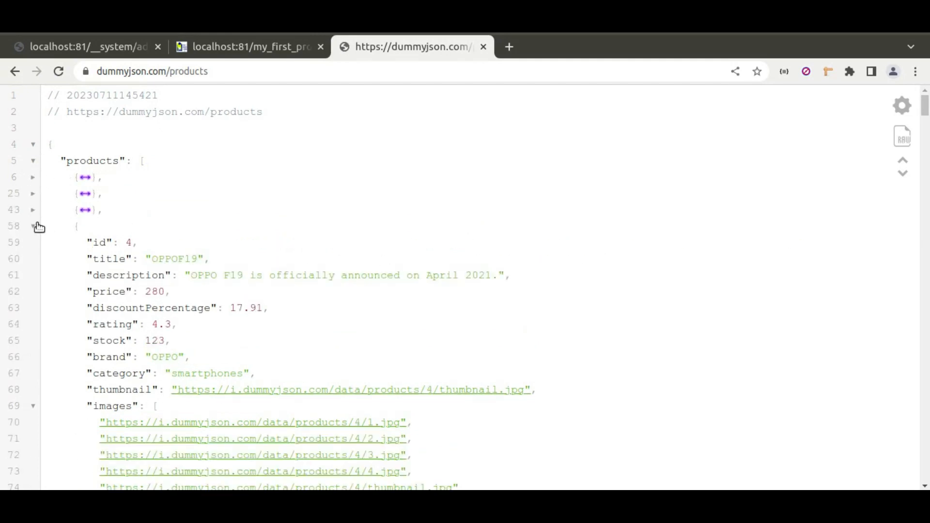
{"action": "left_click", "coordinate": [34, 226]}
{"action": "left_click", "coordinate": [34, 242]}
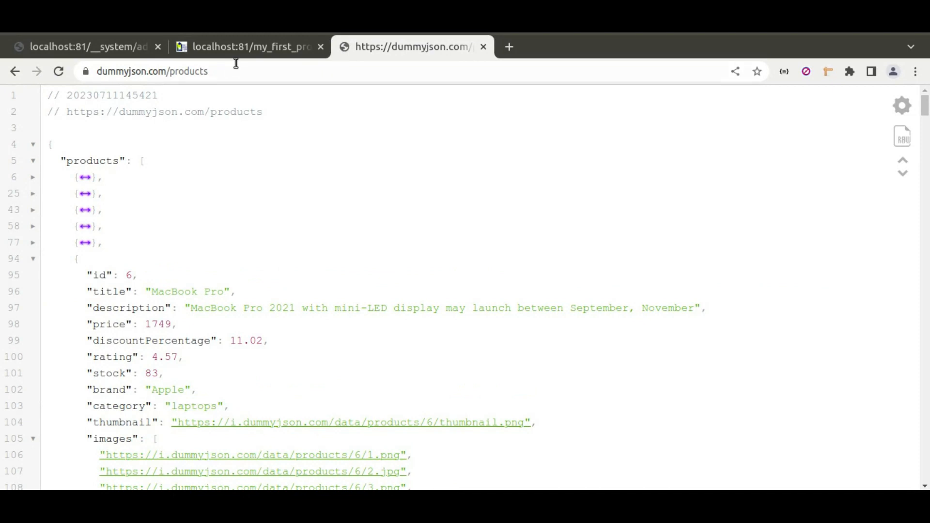
{"action": "mouse_move", "coordinate": [256, 49]}
{"action": "left_click", "coordinate": [165, 49]}
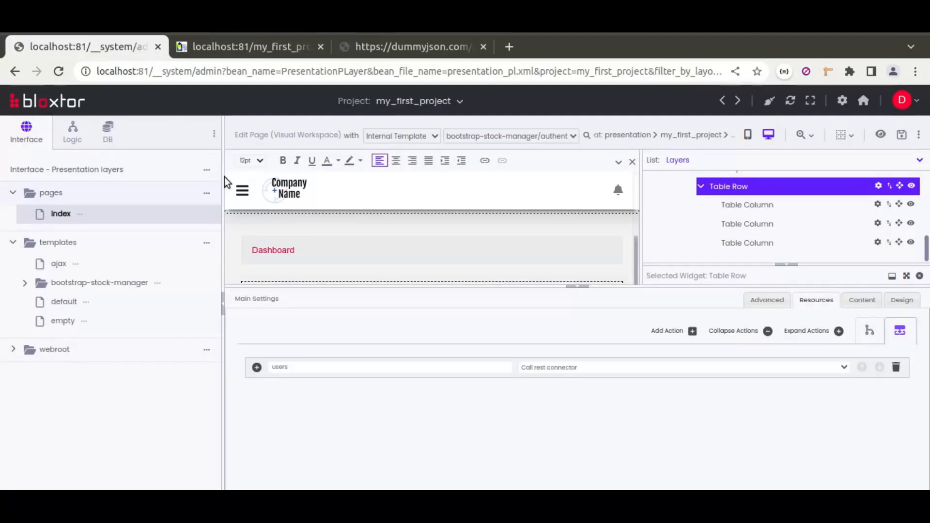
{"action": "left_click", "coordinate": [671, 334]}
{"action": "left_click", "coordinate": [538, 394]}
{"action": "left_click", "coordinate": [548, 362]}
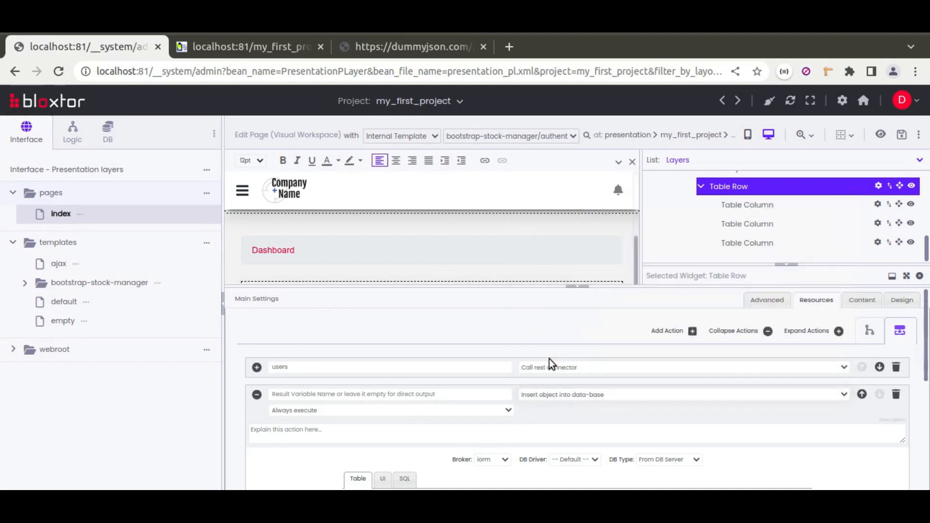
{"action": "scroll", "coordinate": [457, 406], "scroll_direction": "down", "scroll_amount": 2}
{"action": "left_click", "coordinate": [383, 405]}
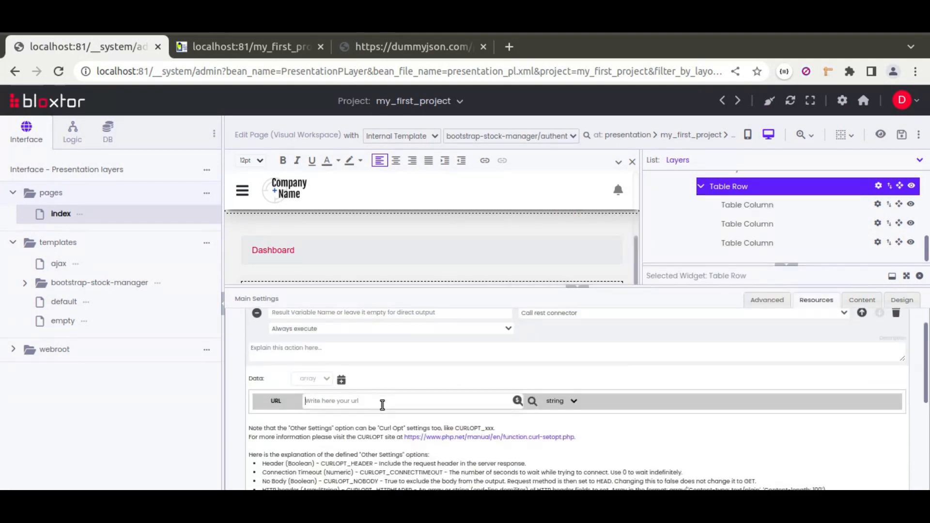
{"action": "key", "text": "ctrl+v"}
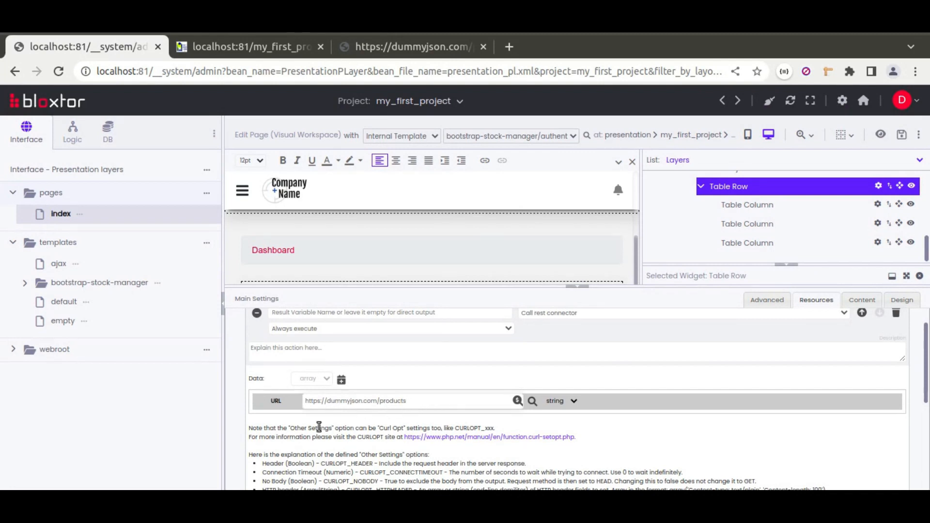
Check the new action's result type, name its result variable products, and collapse the action and main settings
{"action": "scroll", "coordinate": [319, 426], "scroll_direction": "down", "scroll_amount": 5}
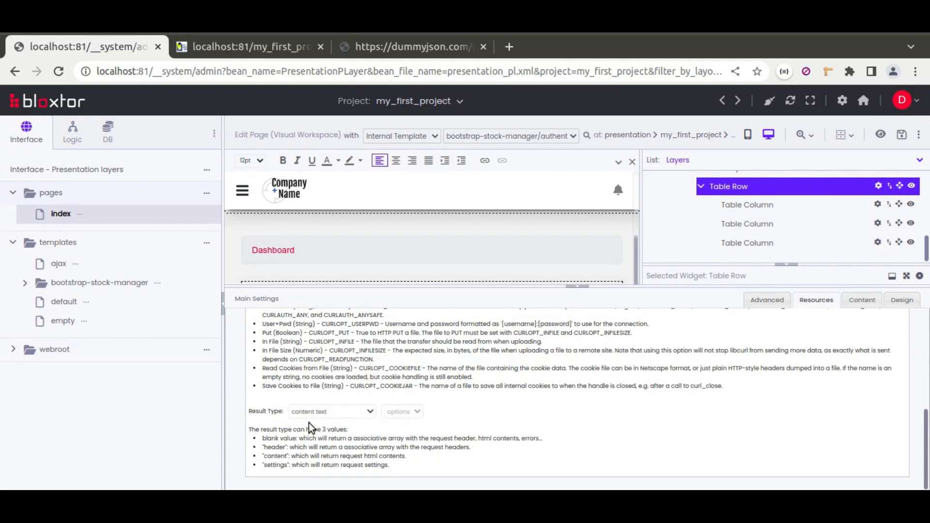
{"action": "scroll", "coordinate": [455, 415], "scroll_direction": "up", "scroll_amount": 5}
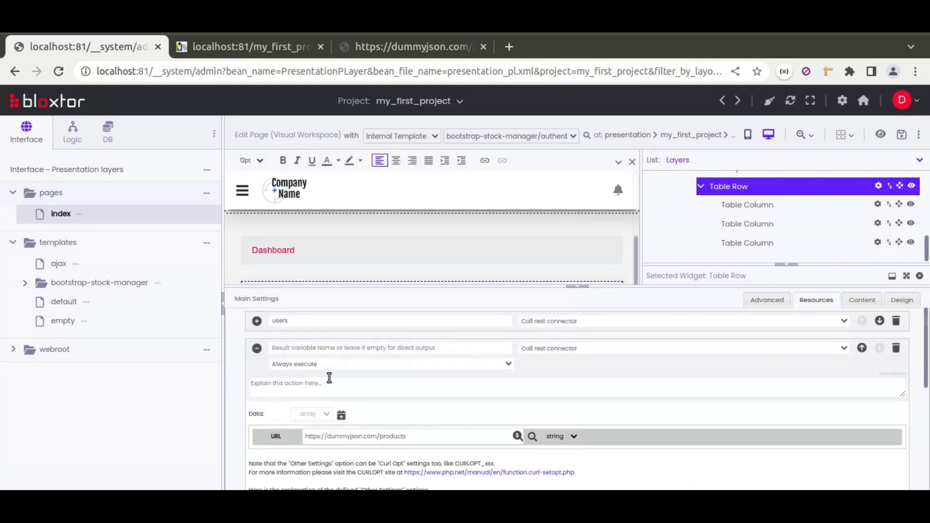
{"action": "type", "text": "products"}
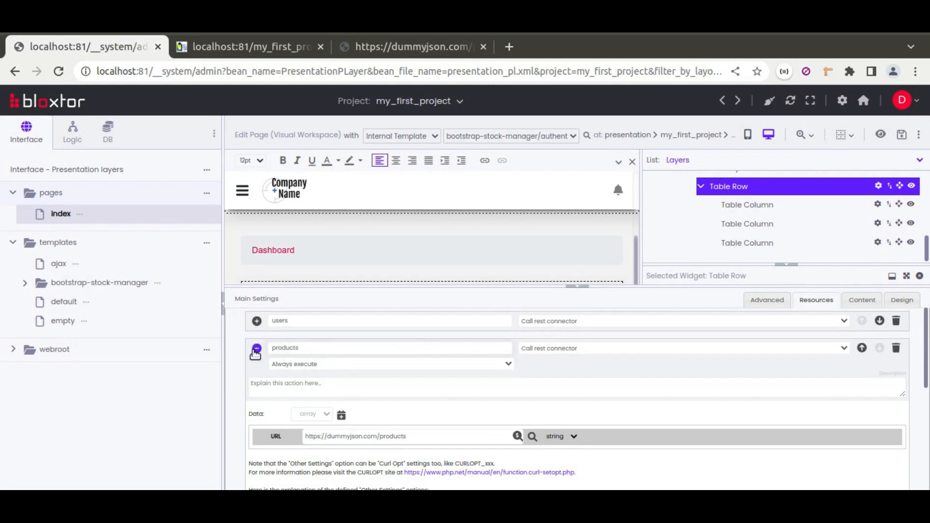
{"action": "left_click", "coordinate": [257, 349]}
{"action": "left_click", "coordinate": [579, 287]}
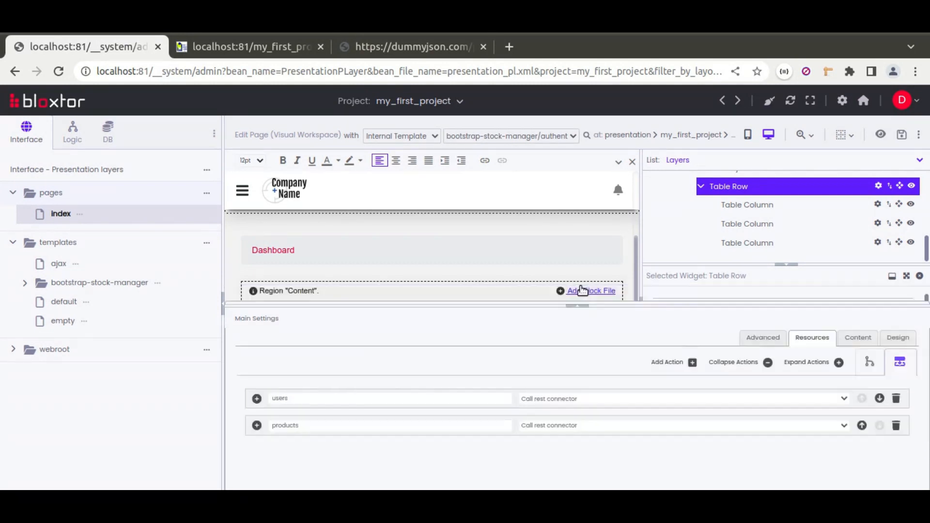
Add an Html Tag widget below the users table in the Content region and select it
{"action": "left_click", "coordinate": [787, 266]}
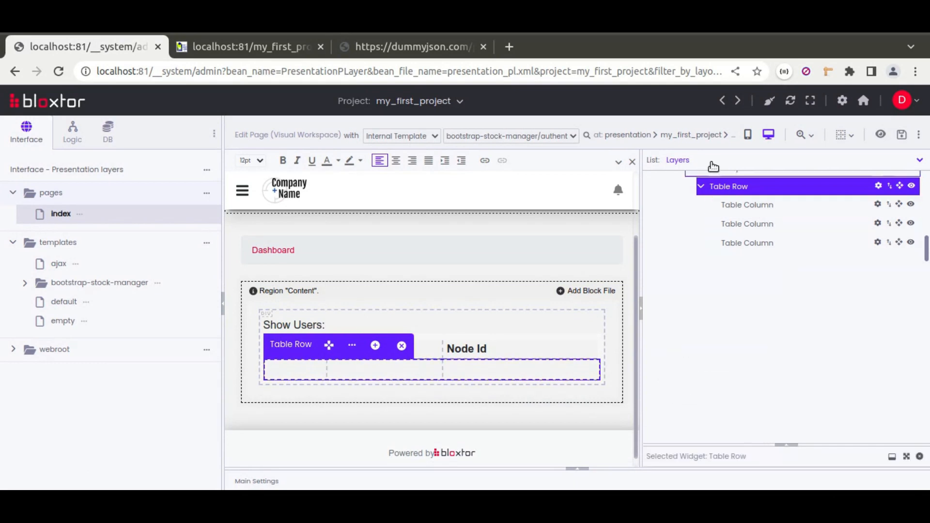
{"action": "left_click", "coordinate": [703, 164]}
{"action": "left_click", "coordinate": [690, 176]}
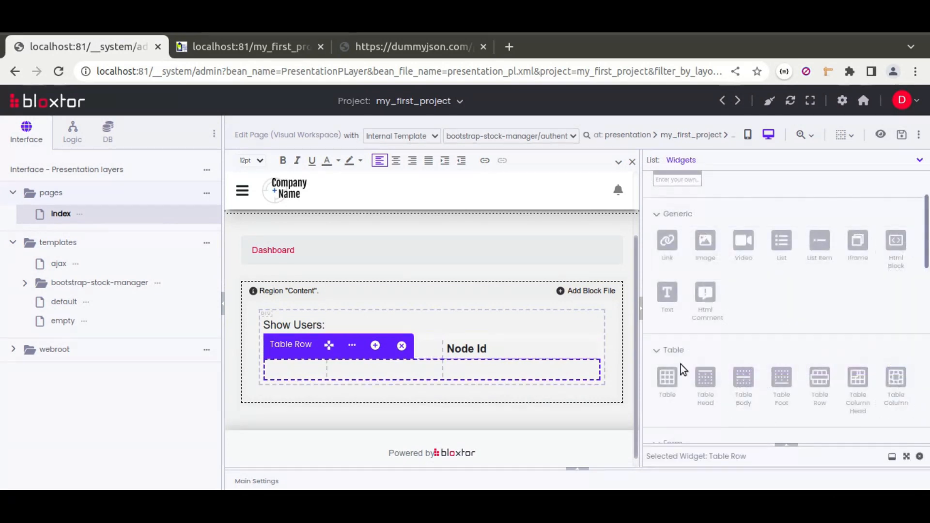
{"action": "left_click_drag", "start_coordinate": [896, 243], "coordinate": [553, 404]}
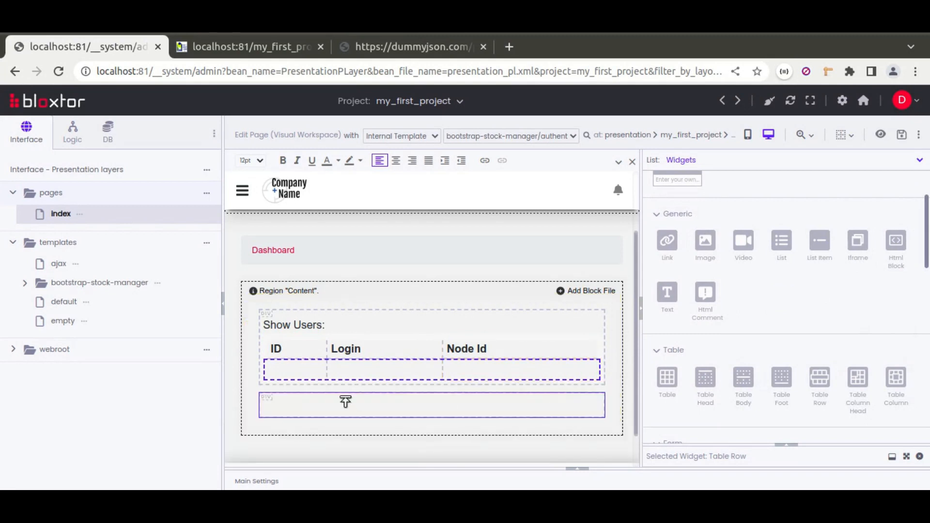
{"action": "left_click", "coordinate": [385, 406]}
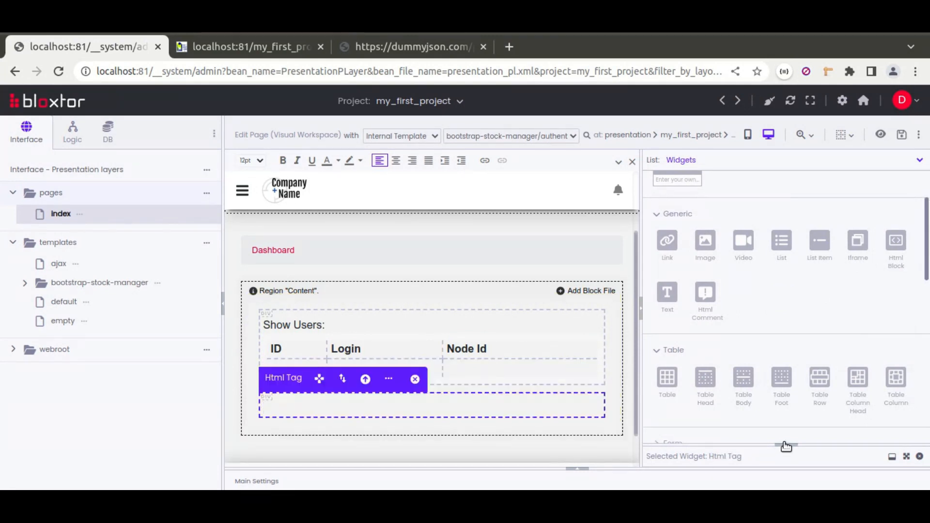
Set the Html Tag to load the products resource on page load with the loadFieldResource handler
{"action": "left_click_drag", "start_coordinate": [789, 449], "coordinate": [786, 265]}
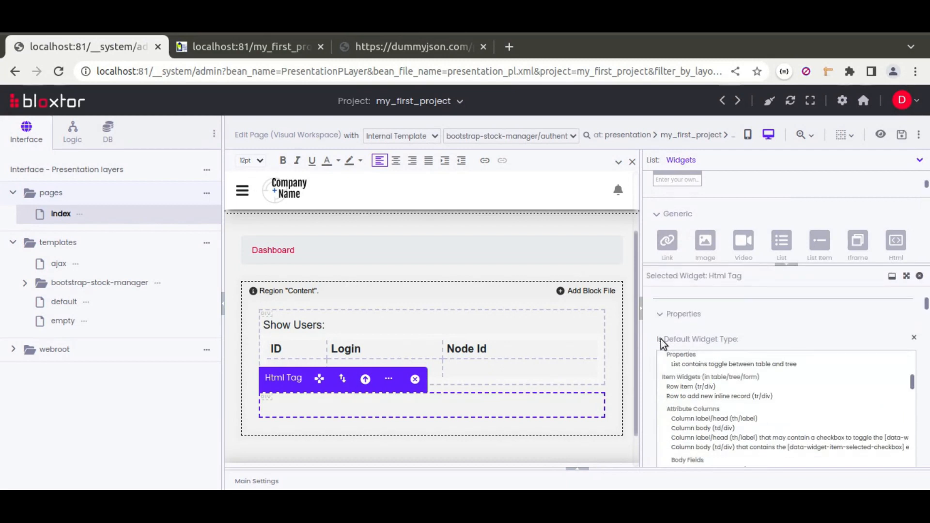
{"action": "scroll", "coordinate": [651, 337], "scroll_direction": "down", "scroll_amount": 3}
{"action": "scroll", "coordinate": [648, 331], "scroll_direction": "up", "scroll_amount": 3}
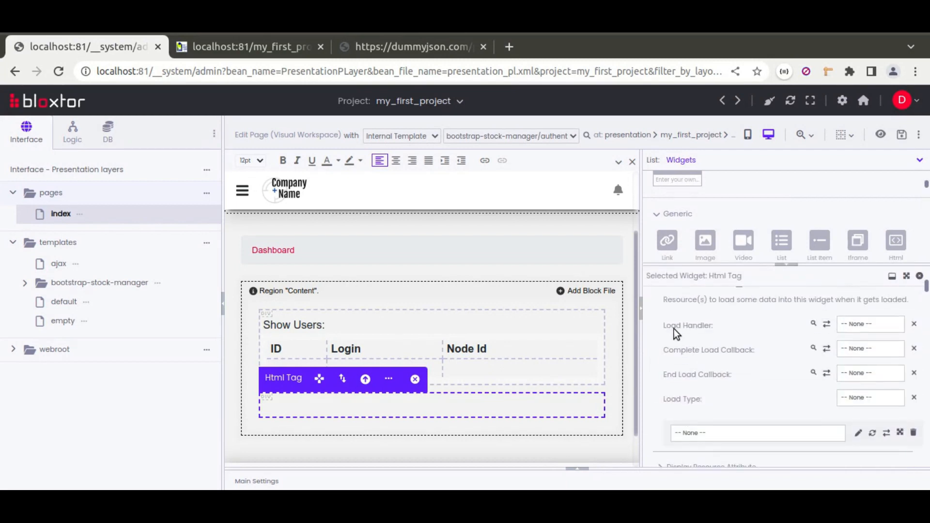
{"action": "scroll", "coordinate": [676, 346], "scroll_direction": "up", "scroll_amount": 2}
{"action": "scroll", "coordinate": [706, 372], "scroll_direction": "down", "scroll_amount": 2}
{"action": "left_click", "coordinate": [708, 438]}
{"action": "left_click", "coordinate": [707, 432]}
{"action": "left_click", "coordinate": [757, 434]}
{"action": "left_click", "coordinate": [696, 467]}
{"action": "left_click", "coordinate": [867, 323]}
{"action": "left_click", "coordinate": [853, 362]}
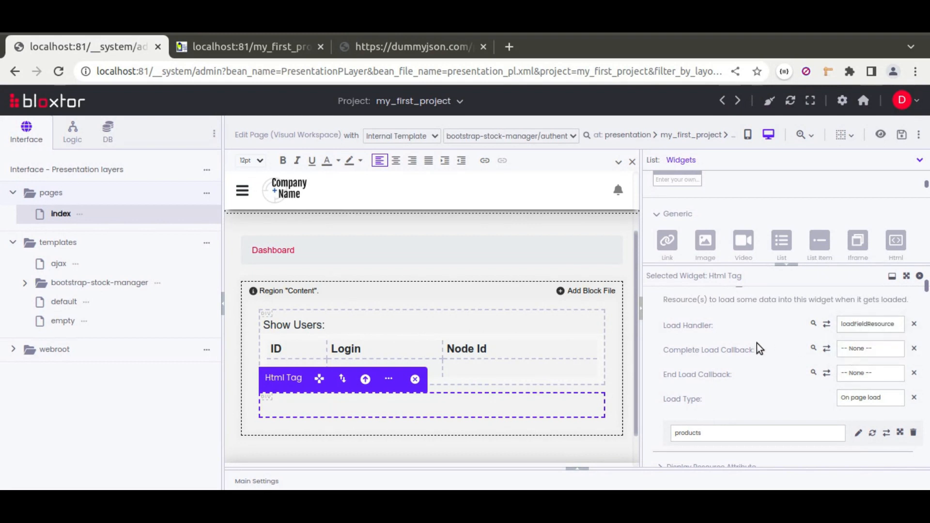
Open the Html Tag's Display Resource Attribute settings and show its resource reference and attribute name fields
{"action": "scroll", "coordinate": [650, 378], "scroll_direction": "down", "scroll_amount": 2}
{"action": "left_click", "coordinate": [689, 305]}
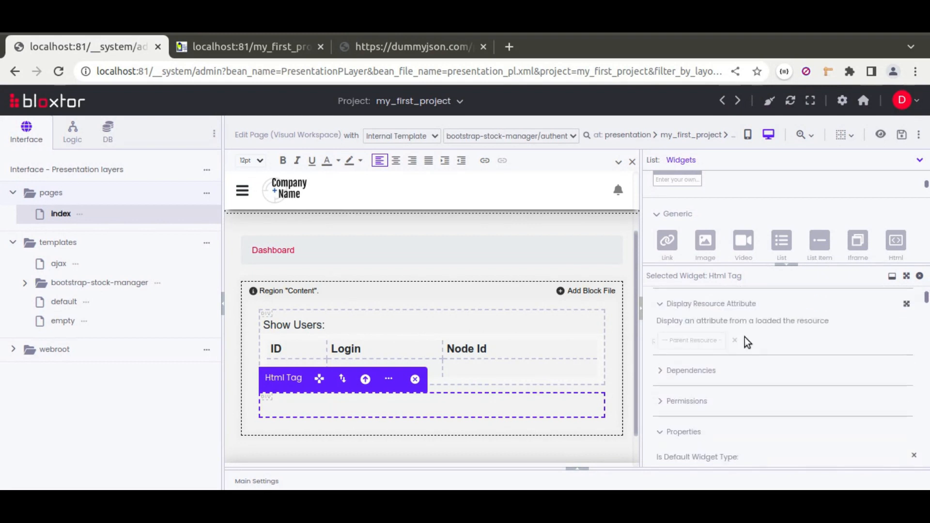
{"action": "left_click", "coordinate": [708, 367]}
Save the page, reload index in the browser to check the products output, and return to the page editor
{"action": "left_click", "coordinate": [903, 137]}
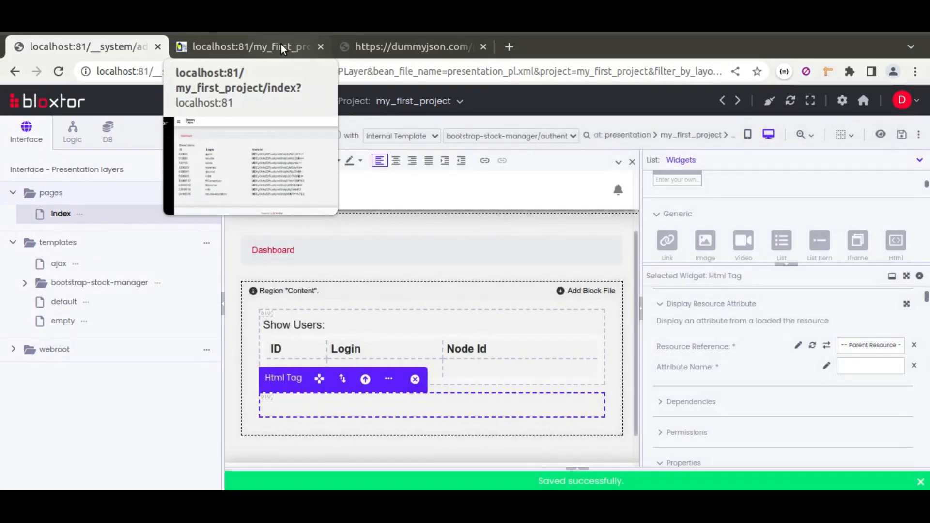
{"action": "left_click", "coordinate": [281, 45]}
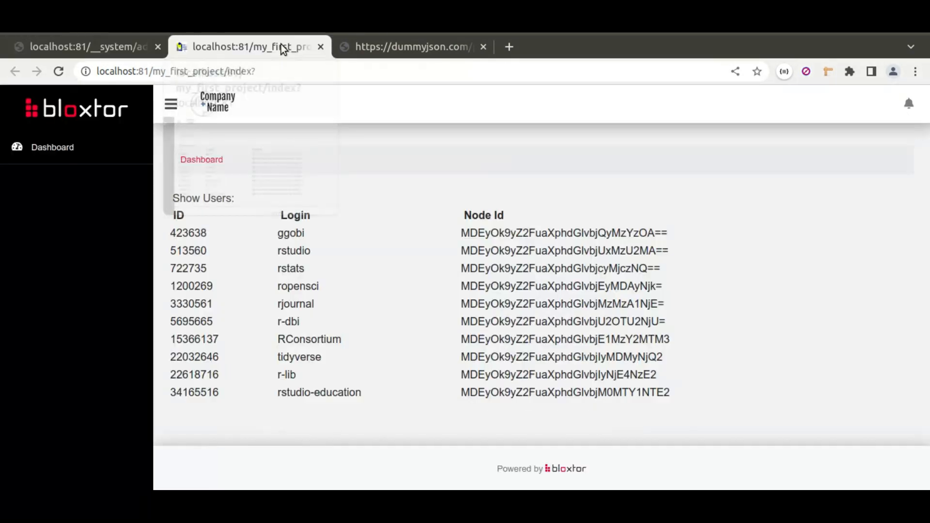
{"action": "left_click", "coordinate": [59, 71]}
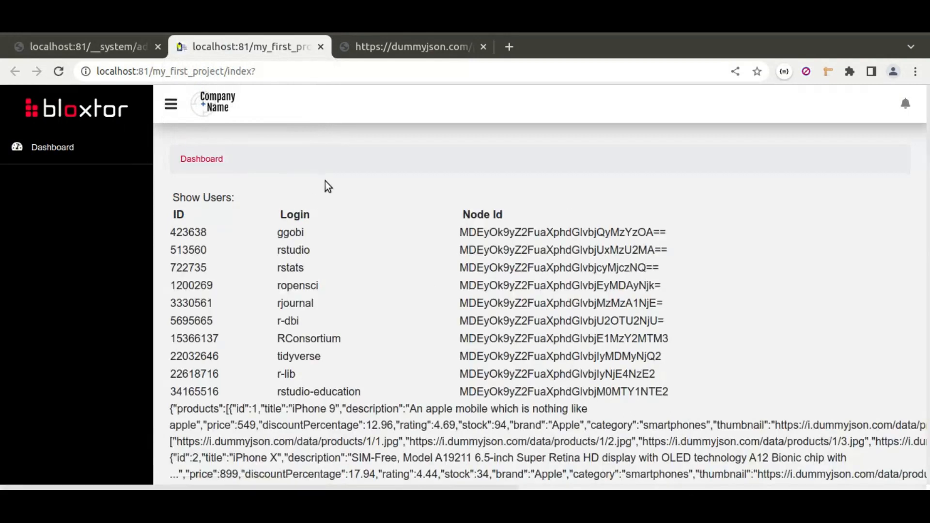
{"action": "left_click_drag", "start_coordinate": [173, 406], "coordinate": [312, 475]}
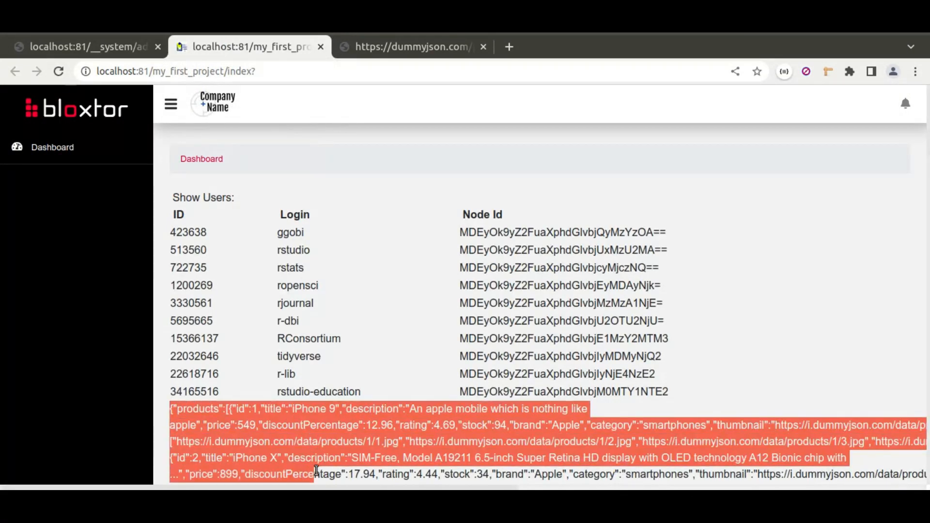
{"action": "left_click", "coordinate": [176, 295]}
{"action": "left_click", "coordinate": [100, 47]}
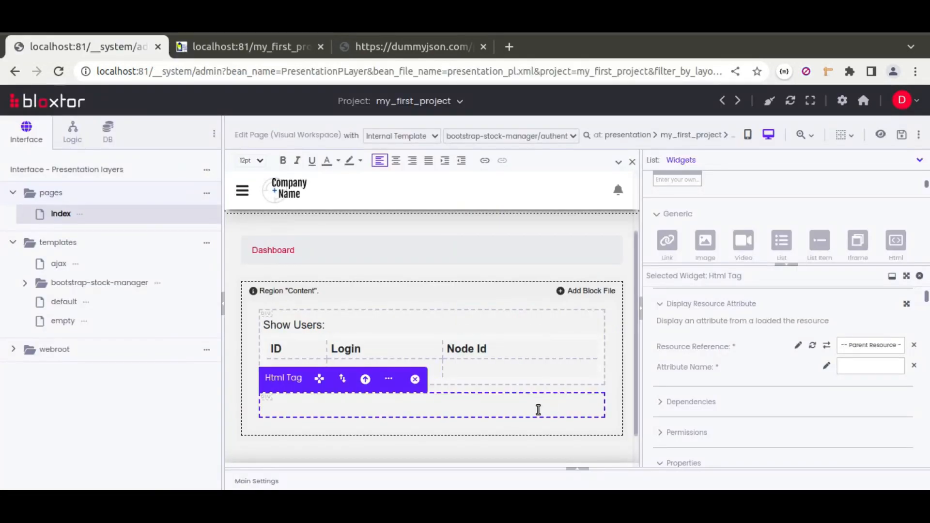
Delete the Html Tag widget below the users table but keep the products resource in the main settings
{"action": "left_click", "coordinate": [389, 379]}
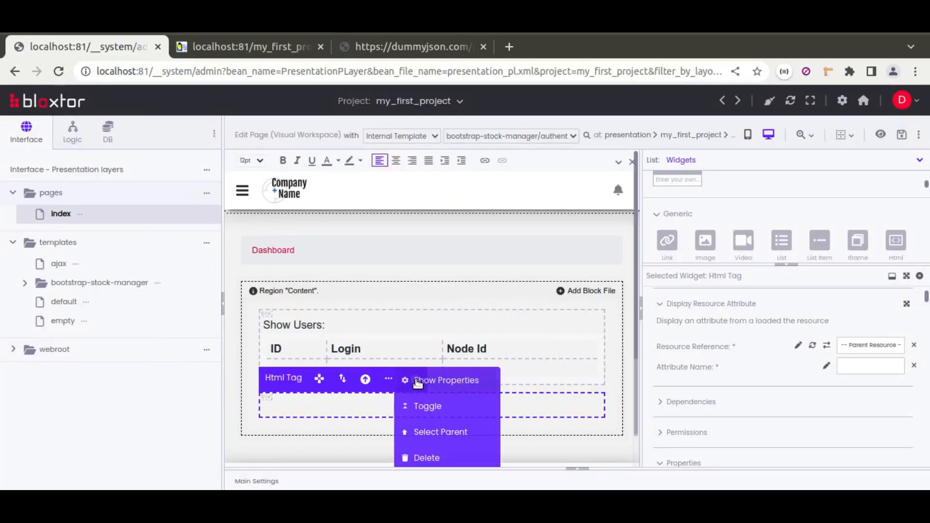
{"action": "left_click", "coordinate": [418, 453]}
{"action": "left_click", "coordinate": [580, 160]}
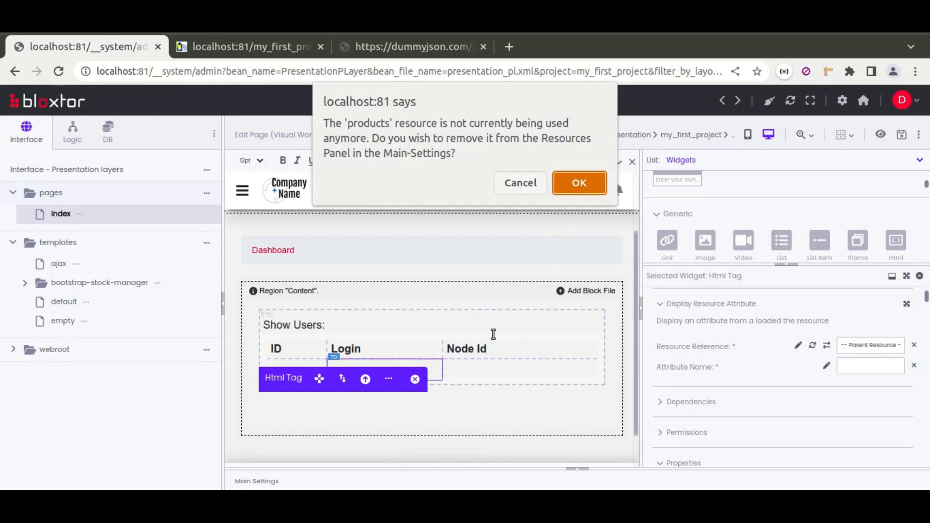
{"action": "left_click", "coordinate": [520, 180]}
Set the products resource's Result Type to content json in the page's main settings
{"action": "left_click", "coordinate": [575, 468]}
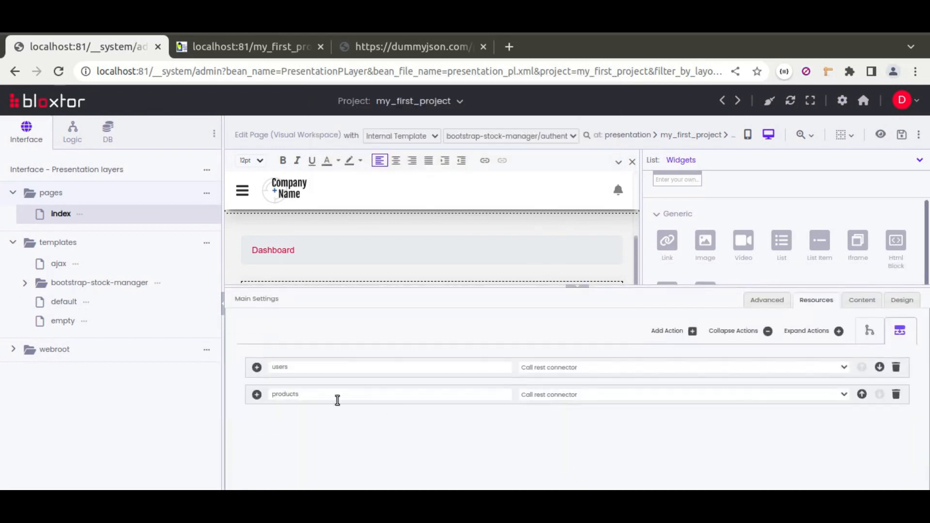
{"action": "left_click", "coordinate": [256, 396]}
{"action": "scroll", "coordinate": [373, 427], "scroll_direction": "down", "scroll_amount": 5}
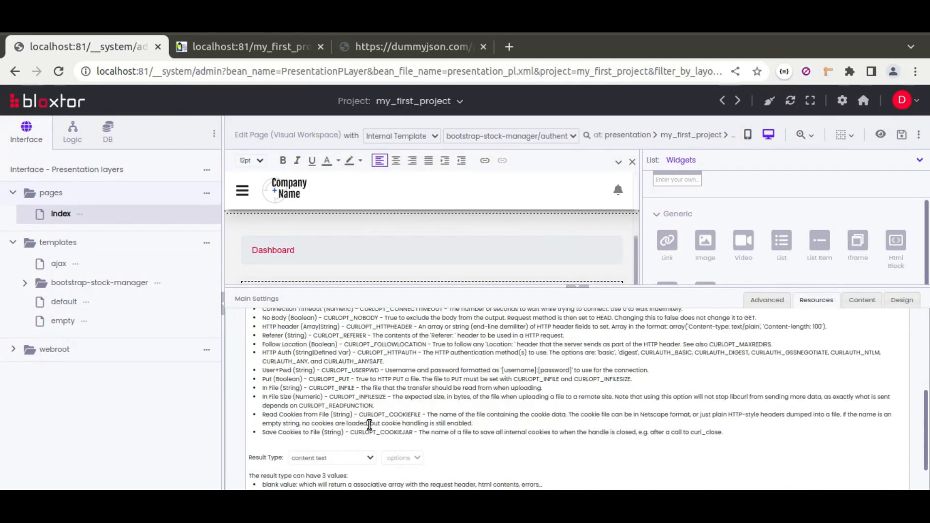
{"action": "left_click", "coordinate": [321, 459]}
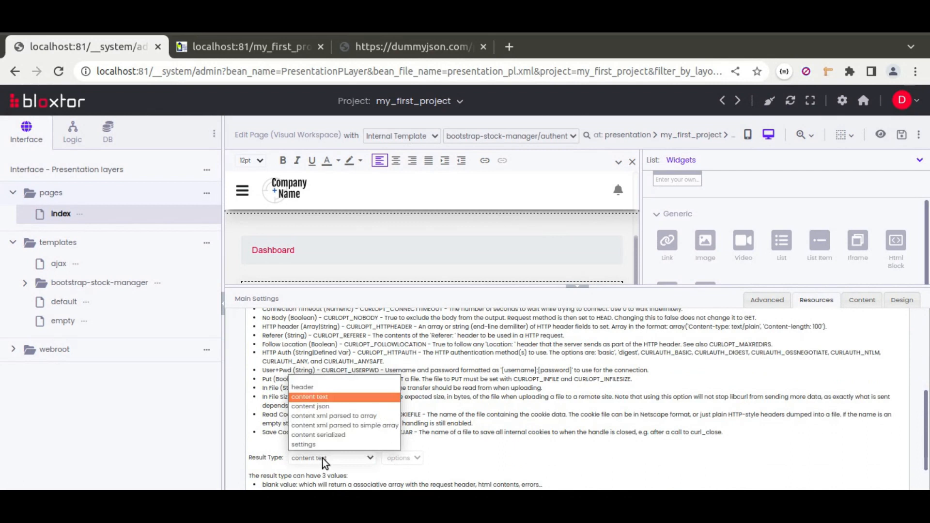
{"action": "left_click", "coordinate": [329, 406]}
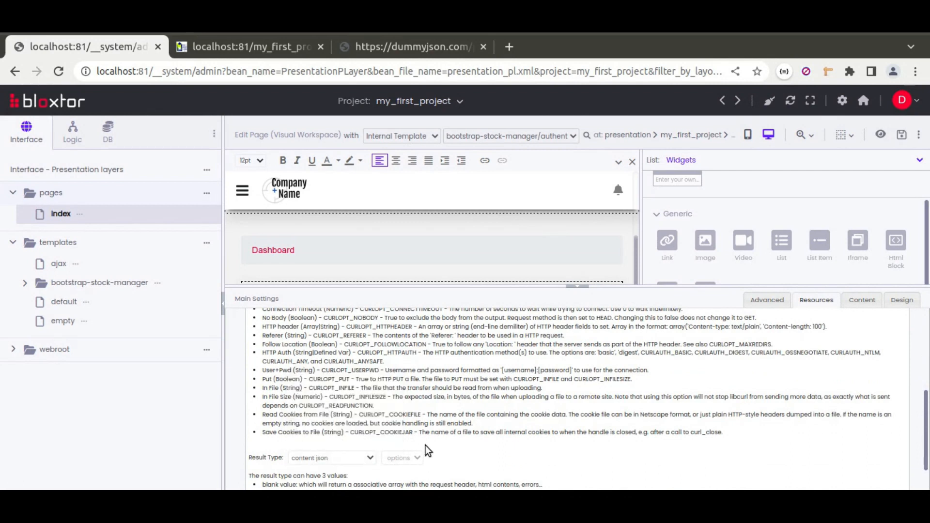
{"action": "scroll", "coordinate": [455, 417], "scroll_direction": "up", "scroll_amount": 4}
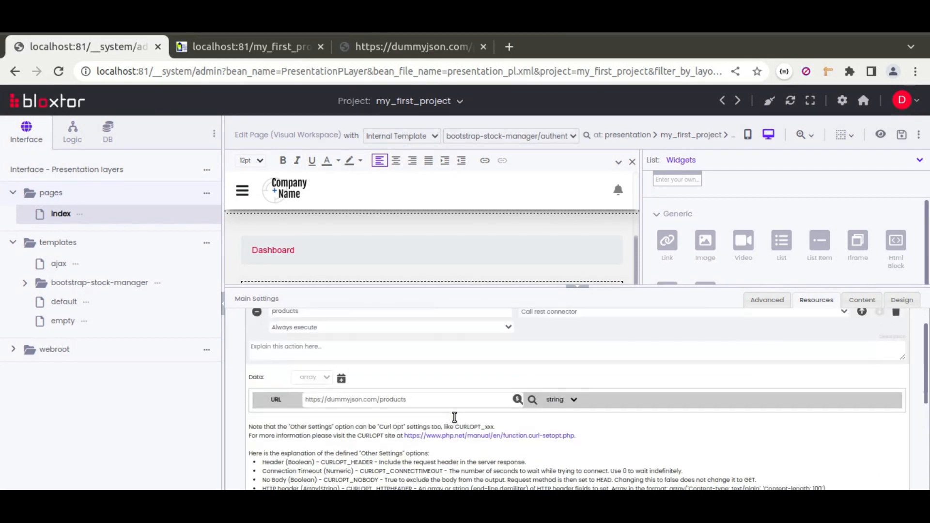
{"action": "left_click", "coordinate": [257, 313]}
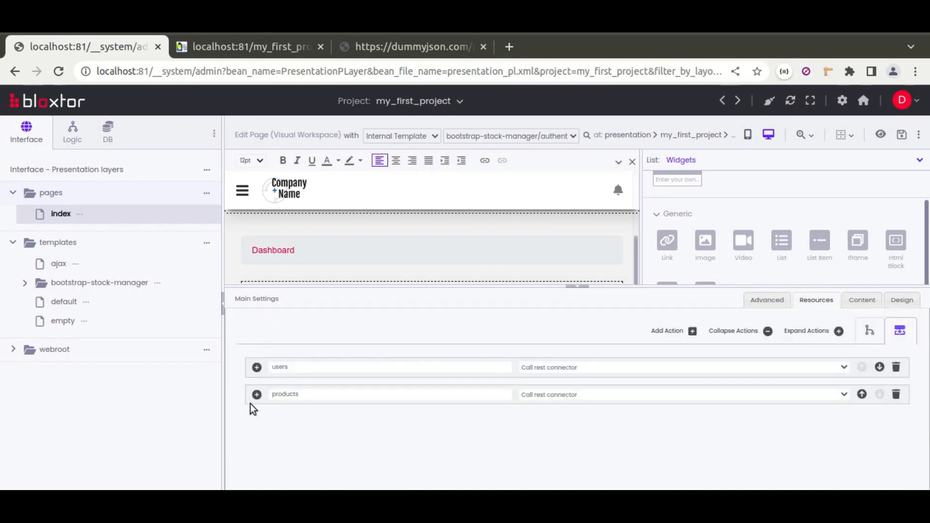
{"action": "left_click", "coordinate": [583, 290]}
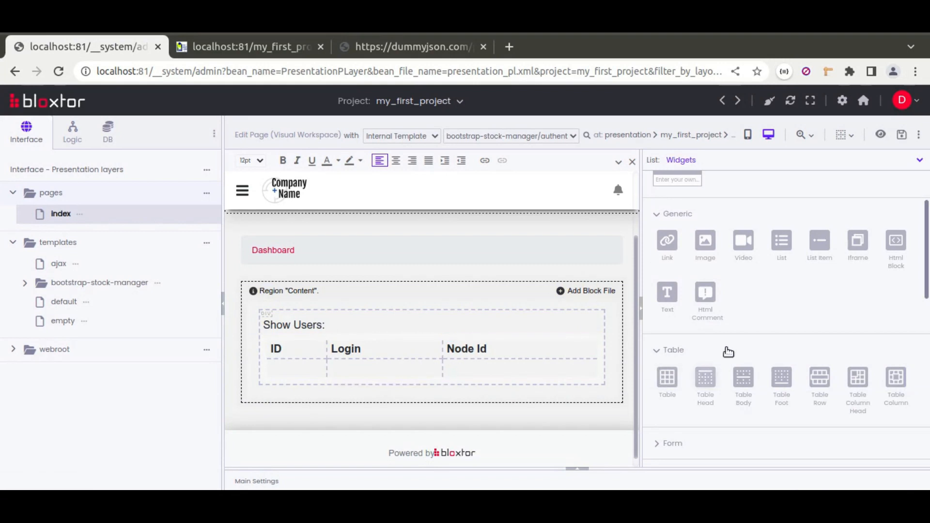
Add an Html Tag below the users table and insert a table with 1 row and 3 columns inside it
{"action": "left_click_drag", "start_coordinate": [810, 266], "coordinate": [465, 401]}
{"action": "left_click", "coordinate": [439, 411]}
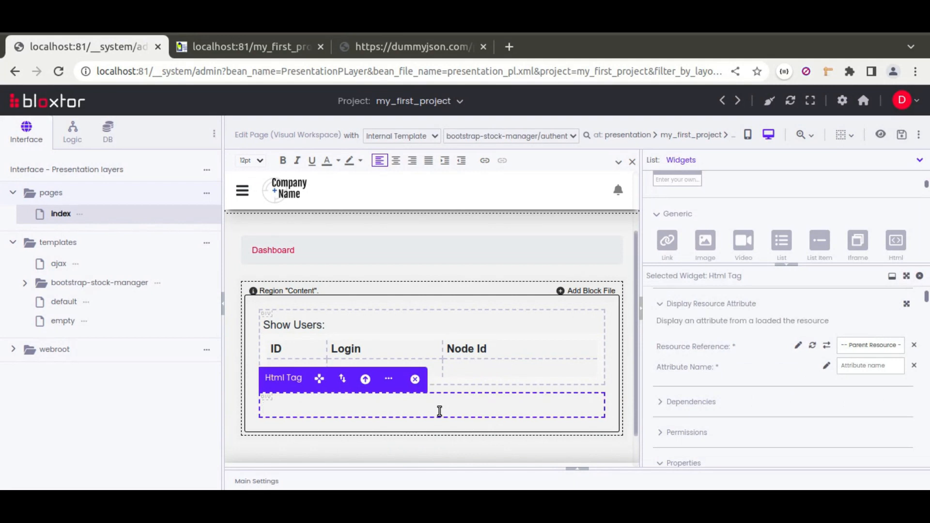
{"action": "left_click", "coordinate": [783, 270]}
{"action": "left_click_drag", "start_coordinate": [667, 377], "coordinate": [524, 416]}
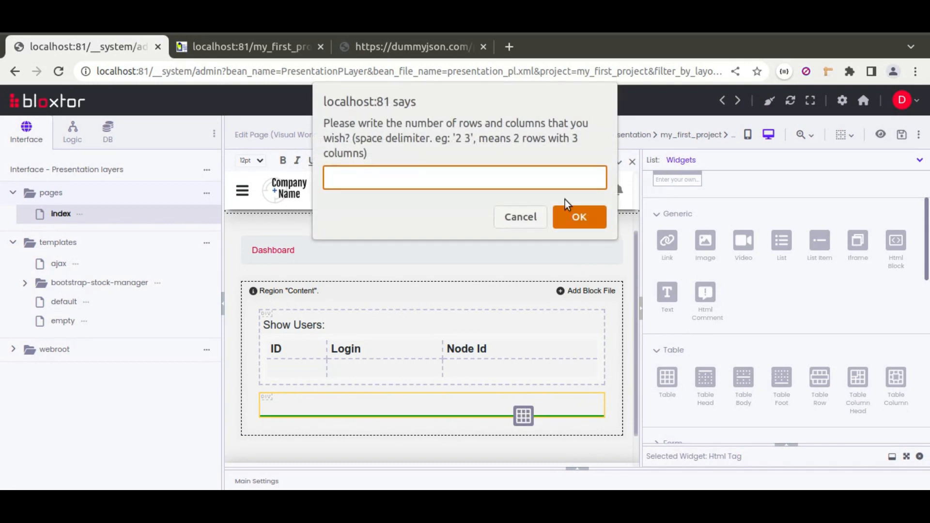
{"action": "type", "text": "1 3"}
{"action": "key", "text": "Return"}
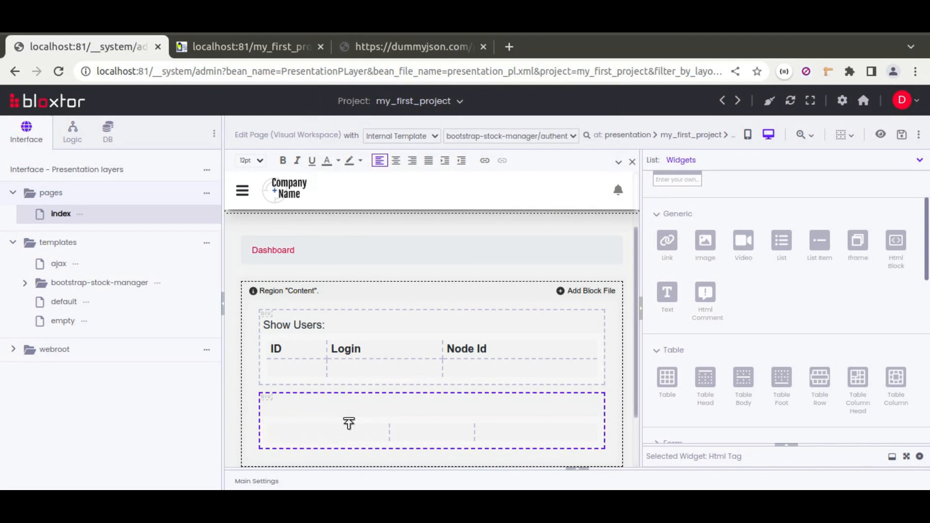
Set the new table to load the products resource on page load with the loadListTableAndTree handler
{"action": "left_click", "coordinate": [349, 423]}
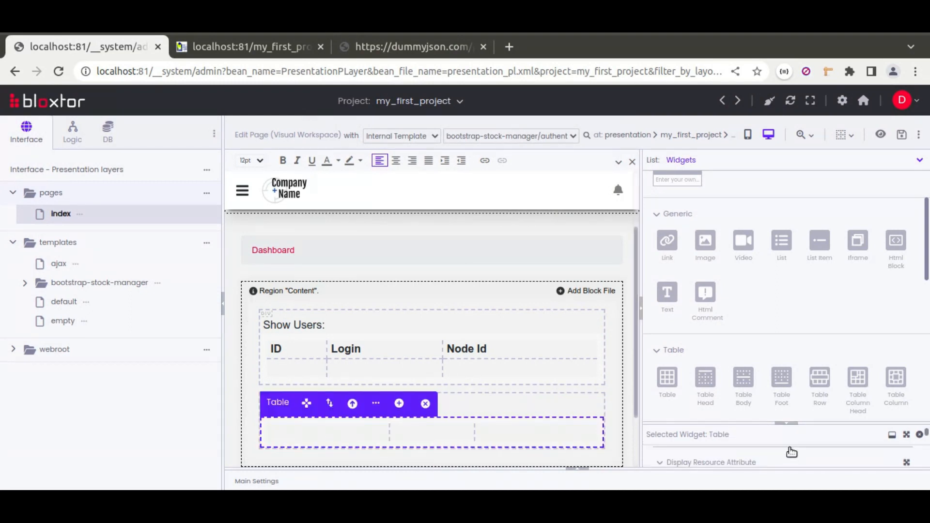
{"action": "scroll", "coordinate": [701, 359], "scroll_direction": "up", "scroll_amount": 3}
{"action": "left_click", "coordinate": [706, 438]}
{"action": "left_click", "coordinate": [709, 466]}
{"action": "left_click", "coordinate": [852, 327]}
{"action": "left_click", "coordinate": [849, 347]}
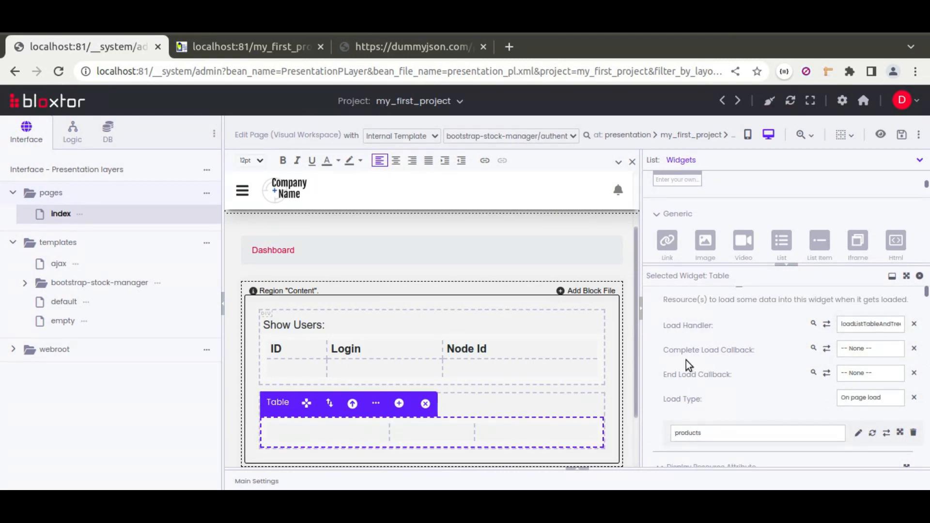
Add a header row to the new table through its Table Head property
{"action": "scroll", "coordinate": [686, 360], "scroll_direction": "up", "scroll_amount": 3}
{"action": "scroll", "coordinate": [678, 361], "scroll_direction": "up", "scroll_amount": 2}
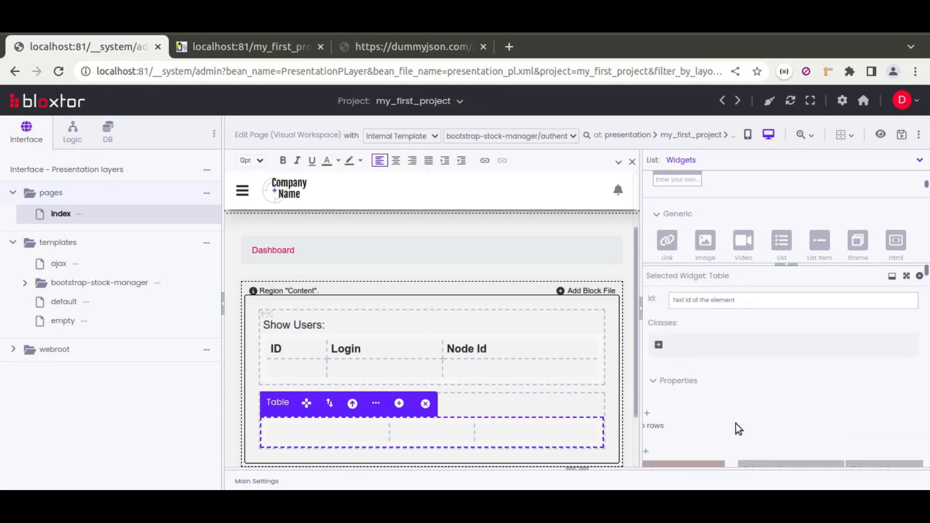
{"action": "scroll", "coordinate": [737, 423], "scroll_direction": "down", "scroll_amount": 2}
{"action": "left_click_drag", "start_coordinate": [743, 446], "coordinate": [714, 441]}
{"action": "left_click", "coordinate": [697, 332]}
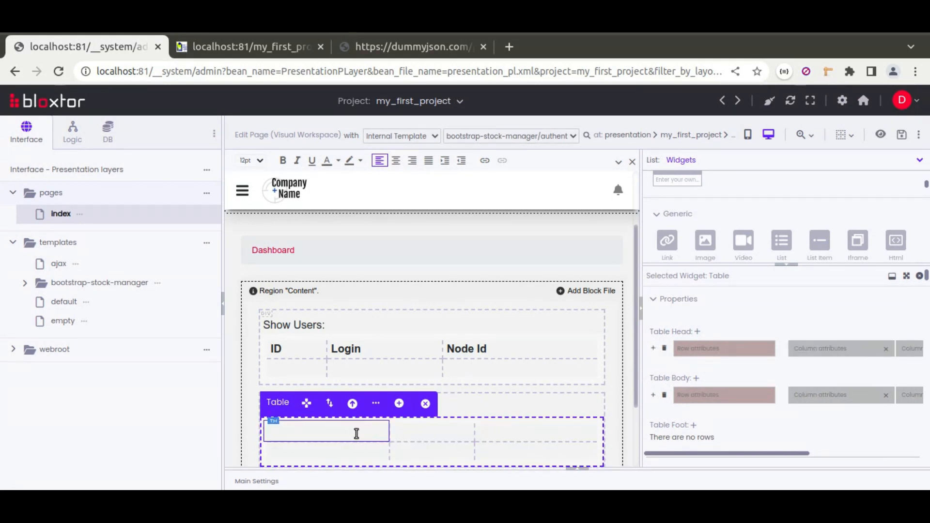
Label the new table's header cells ID, Title and Description, using the dummyjson products data as reference
{"action": "left_click", "coordinate": [357, 432]}
{"action": "left_click", "coordinate": [363, 49]}
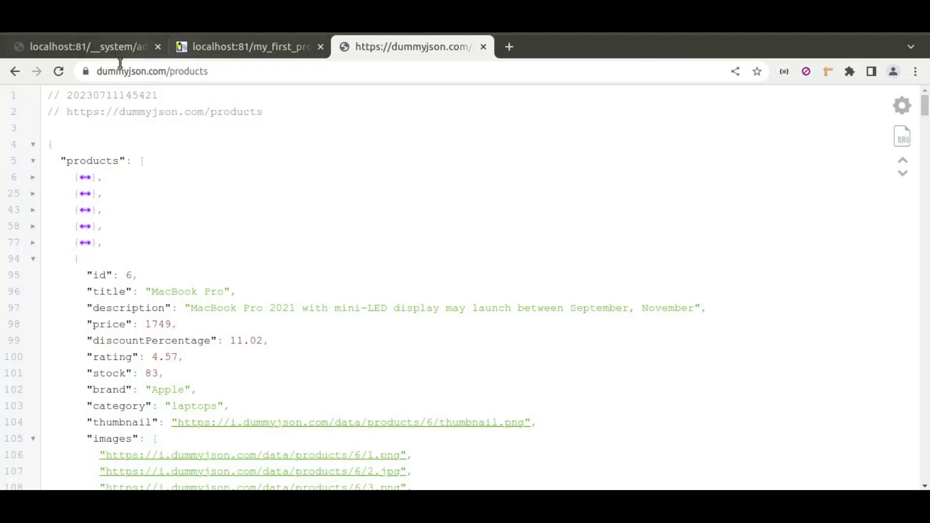
{"action": "left_click", "coordinate": [104, 48]}
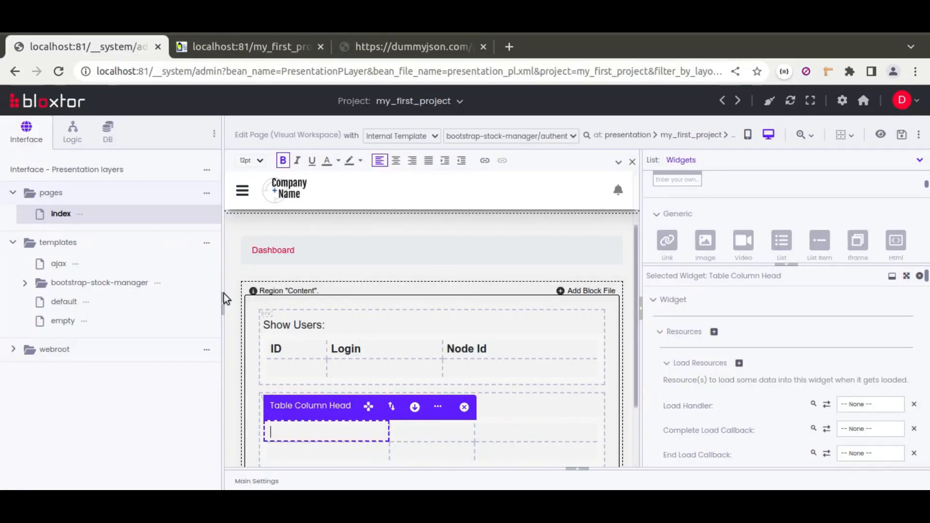
{"action": "type", "text": "ID"}
{"action": "scroll", "coordinate": [298, 430], "scroll_direction": "down", "scroll_amount": 2}
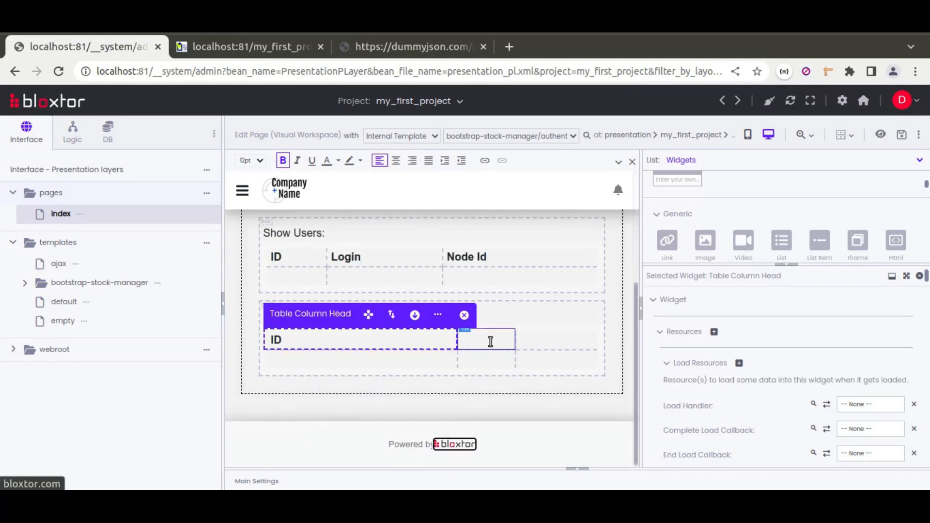
{"action": "left_click", "coordinate": [490, 342]}
{"action": "type", "text": "Title"}
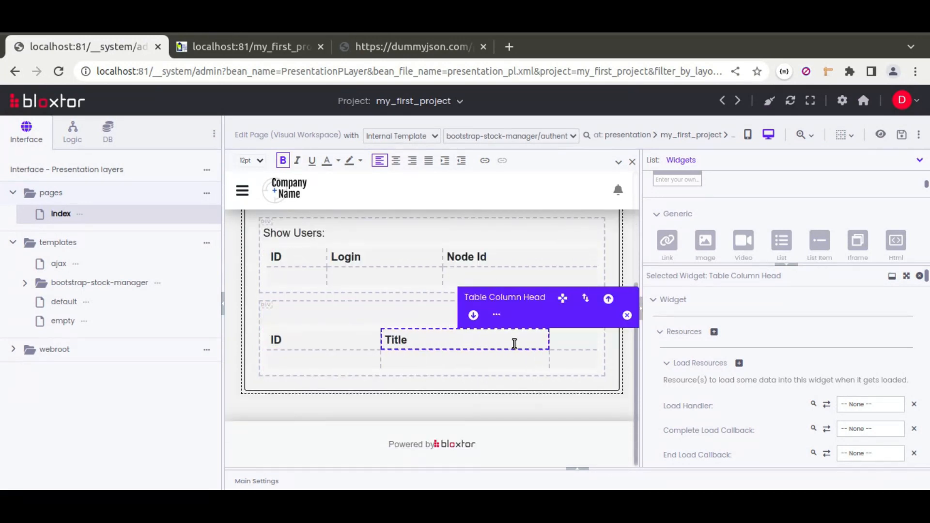
{"action": "left_click", "coordinate": [568, 343]}
{"action": "type", "text": "Description"}
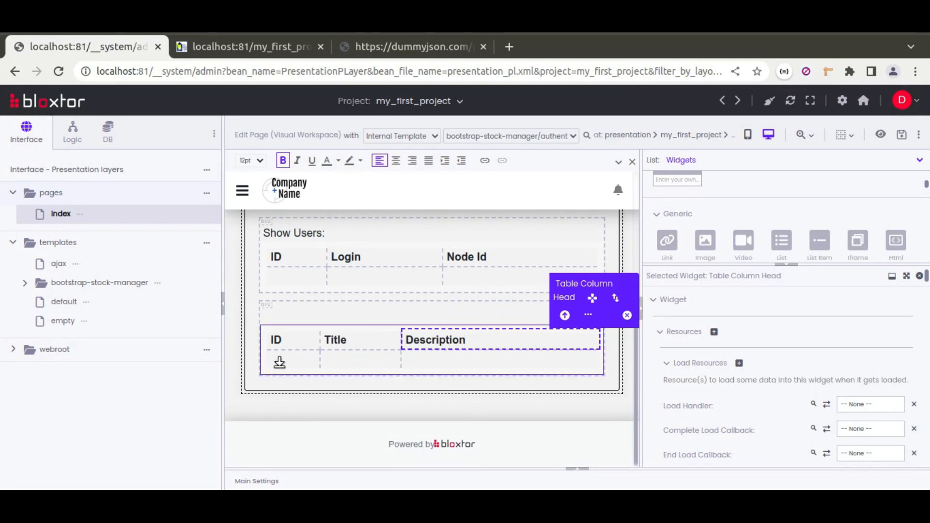
Bind the new table's body cells to the attributes id, title and description, and compare them with the dummyjson products data
{"action": "left_click", "coordinate": [304, 360]}
{"action": "scroll", "coordinate": [690, 379], "scroll_direction": "down", "scroll_amount": 5}
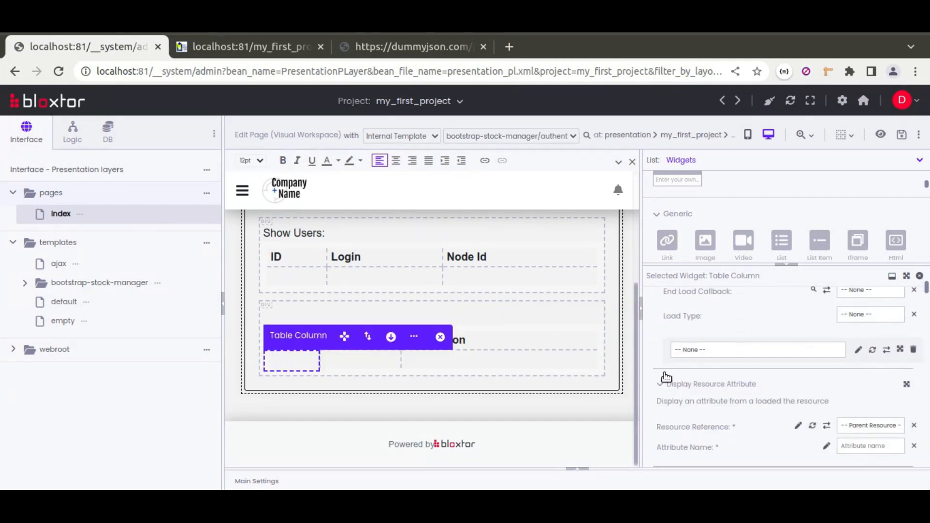
{"action": "type", "text": "id"}
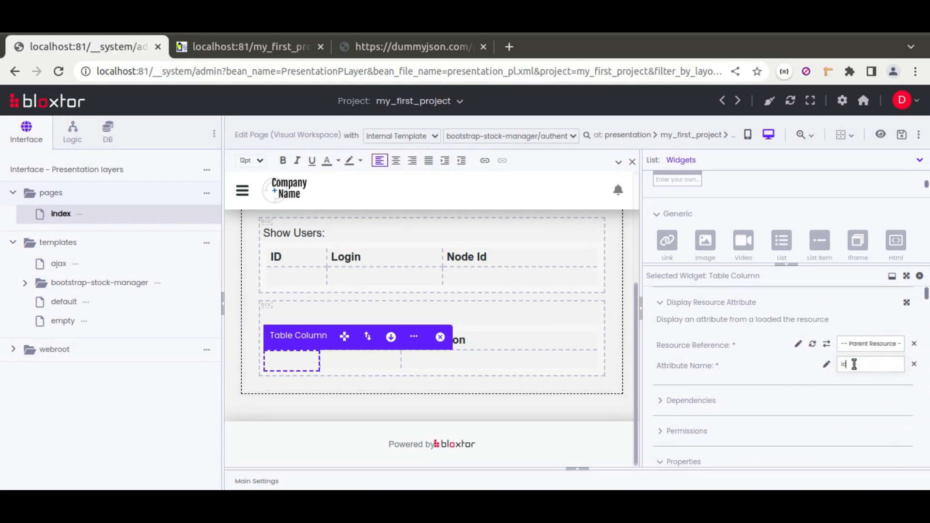
{"action": "left_click", "coordinate": [368, 361]}
{"action": "left_click", "coordinate": [861, 360]}
{"action": "type", "text": "litle"}
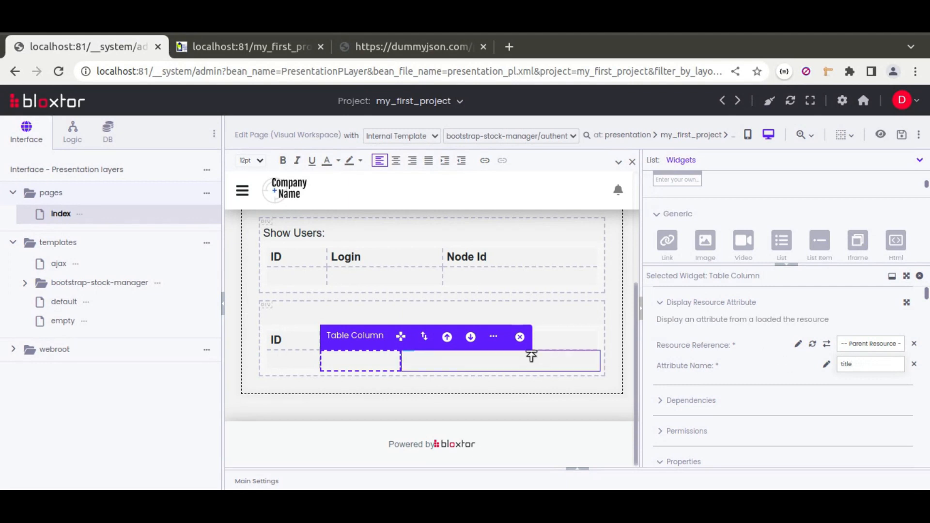
{"action": "left_click", "coordinate": [533, 361]}
{"action": "left_click", "coordinate": [880, 368]}
{"action": "type", "text": "description"}
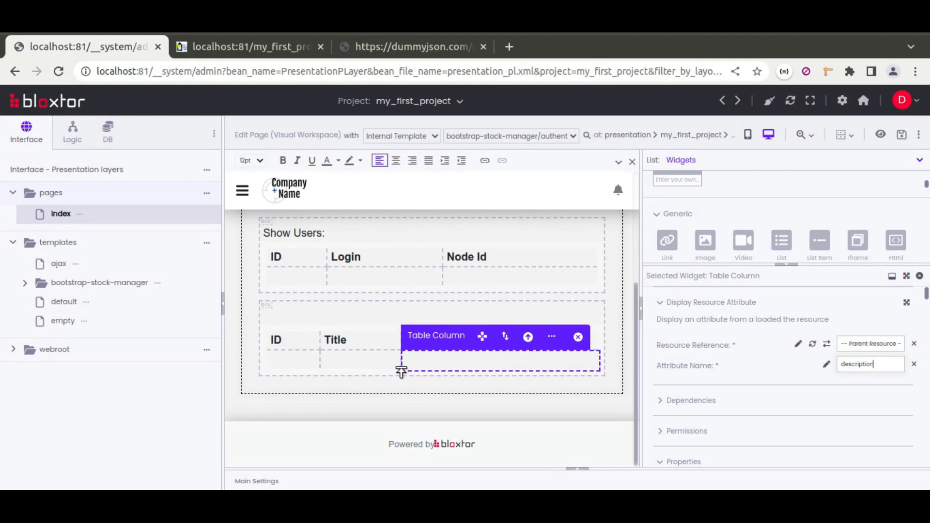
{"action": "left_click", "coordinate": [412, 47]}
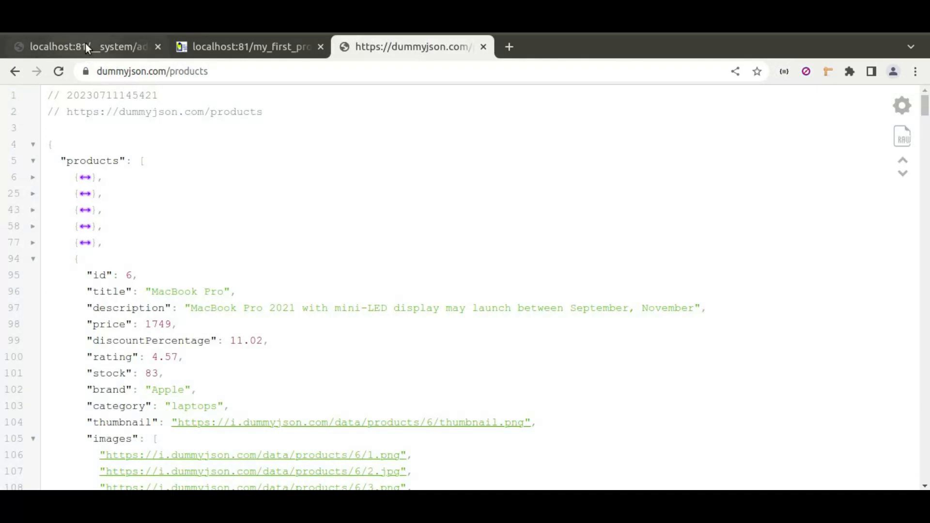
{"action": "mouse_move", "coordinate": [85, 42]}
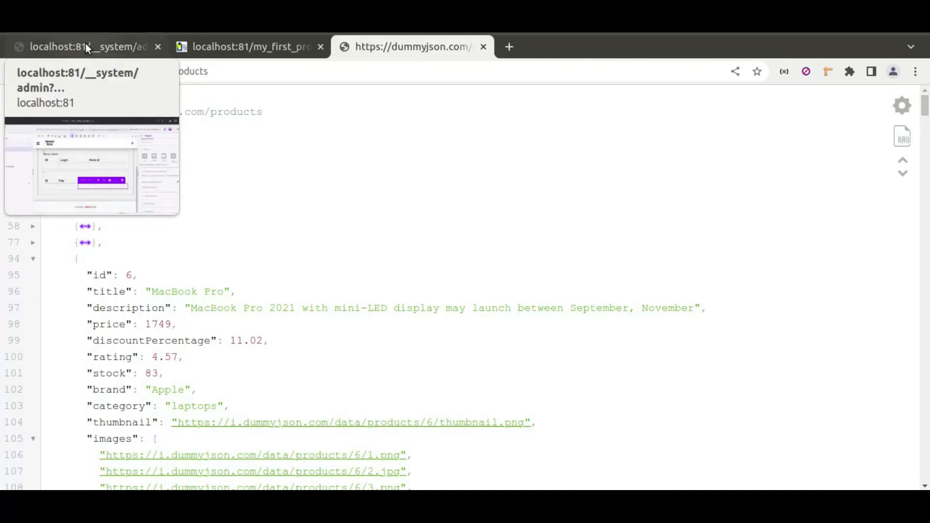
{"action": "left_click", "coordinate": [85, 43]}
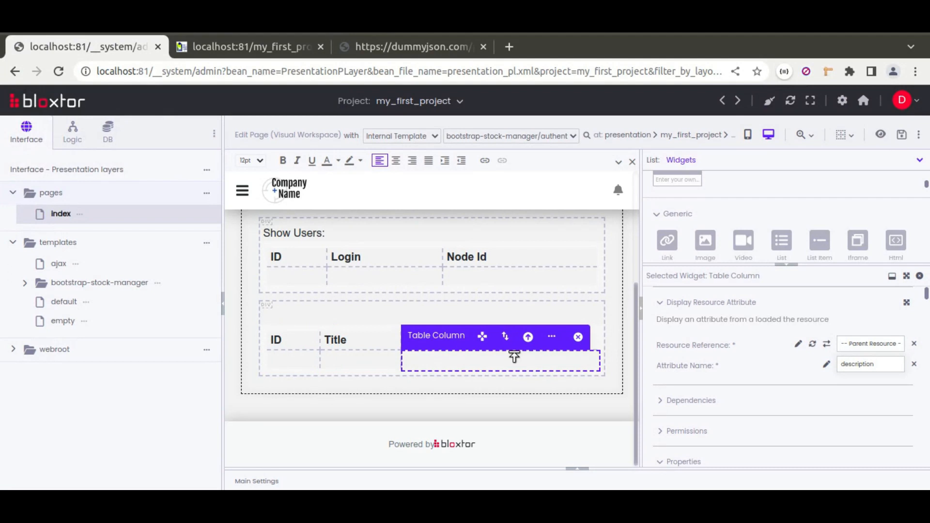
Select the body row of the products table and set its default widget type to Row item (tr/div)
{"action": "left_click", "coordinate": [552, 336]}
{"action": "left_click", "coordinate": [593, 389]}
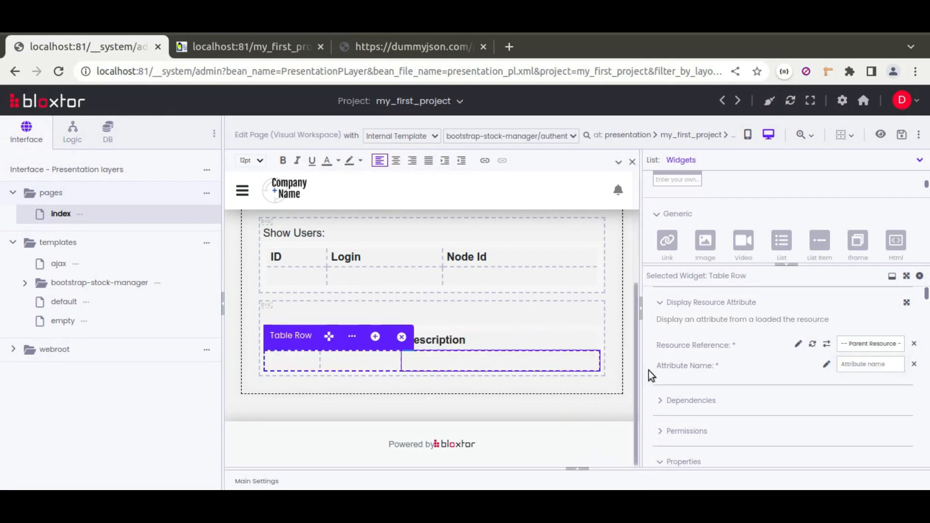
{"action": "scroll", "coordinate": [651, 357], "scroll_direction": "down", "scroll_amount": 3}
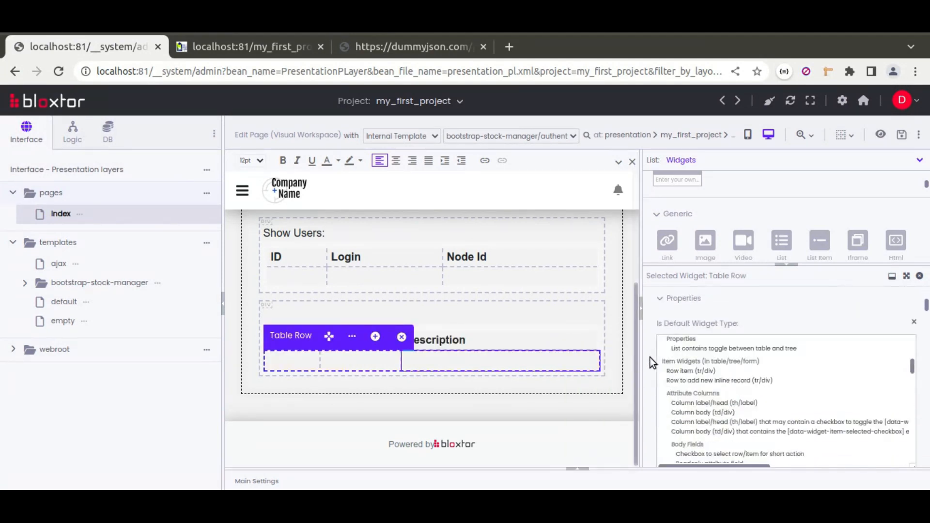
{"action": "left_click", "coordinate": [679, 372]}
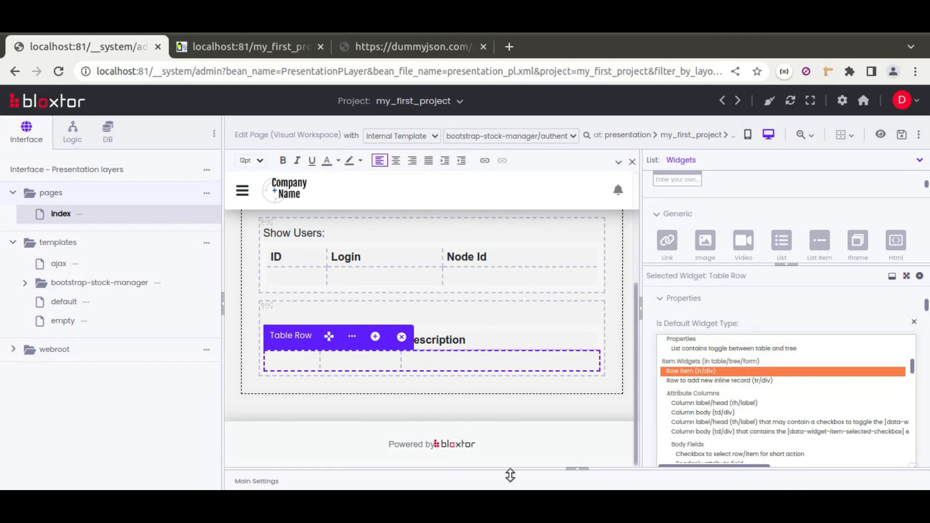
Save the page, reload index in the browser to check the products table, and return to the page editor
{"action": "left_click", "coordinate": [901, 135]}
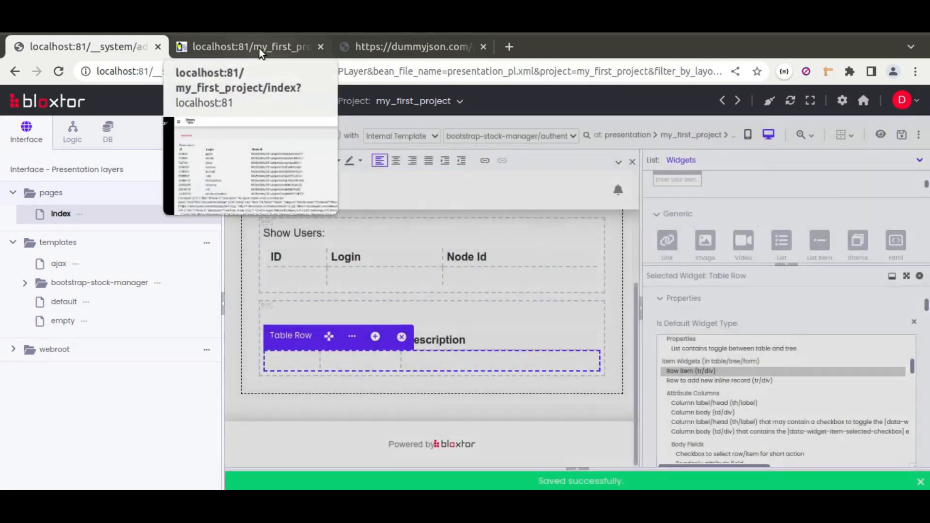
{"action": "left_click", "coordinate": [260, 48]}
{"action": "left_click", "coordinate": [59, 72]}
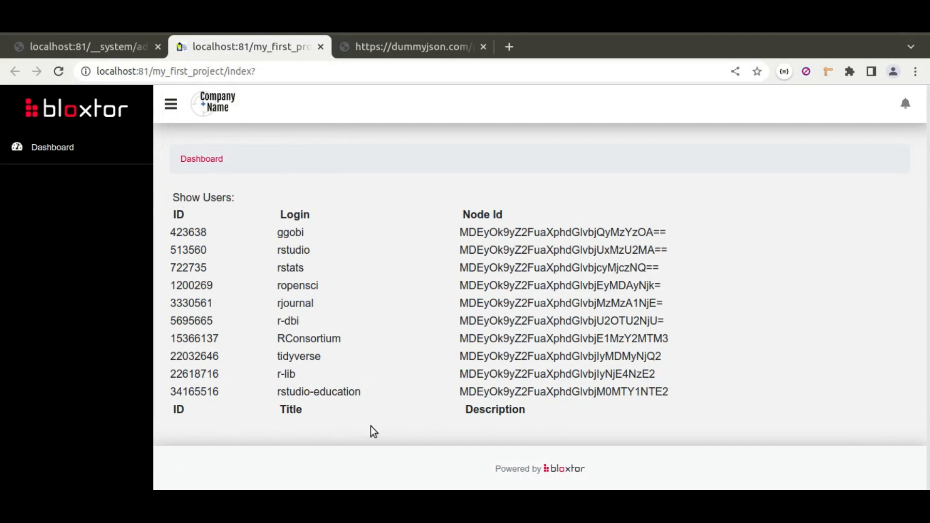
{"action": "left_click", "coordinate": [115, 52]}
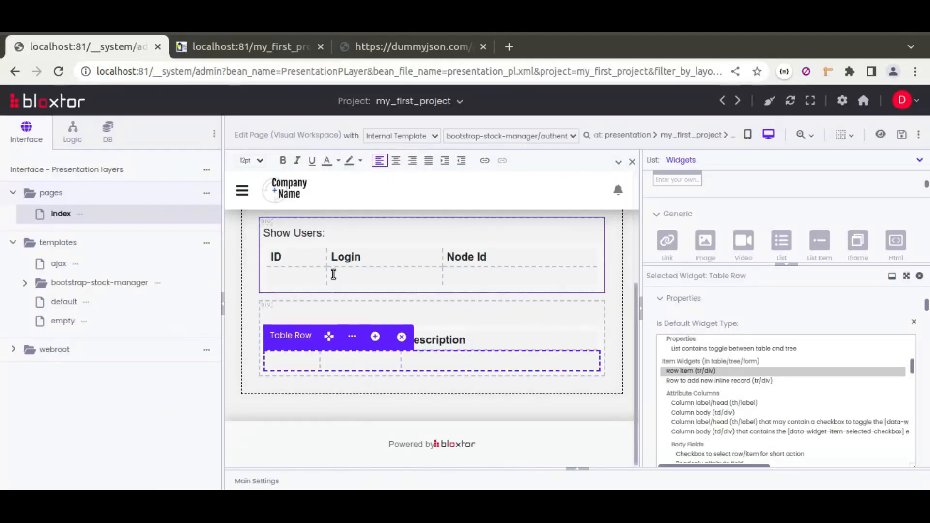
Examine the products action in the page's resources and the top-level structure of the dummyjson products data
{"action": "left_click", "coordinate": [575, 473]}
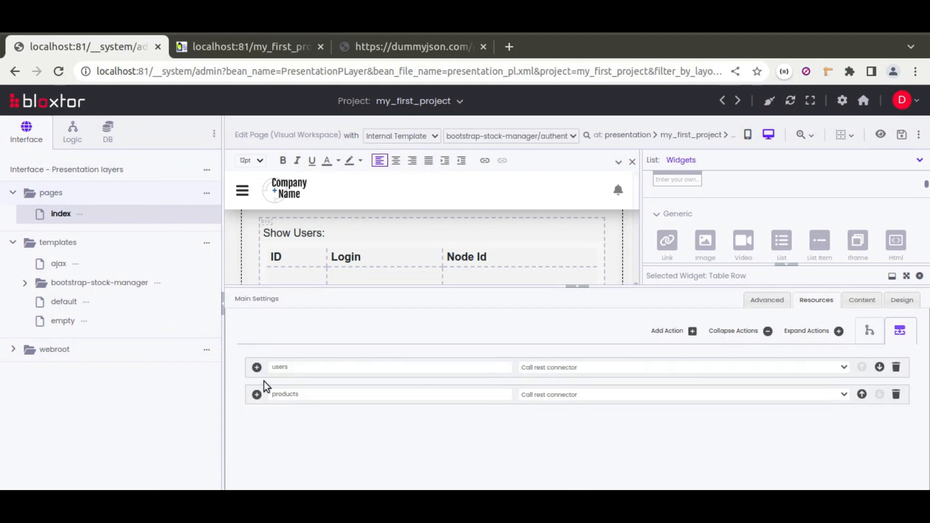
{"action": "left_click", "coordinate": [258, 395]}
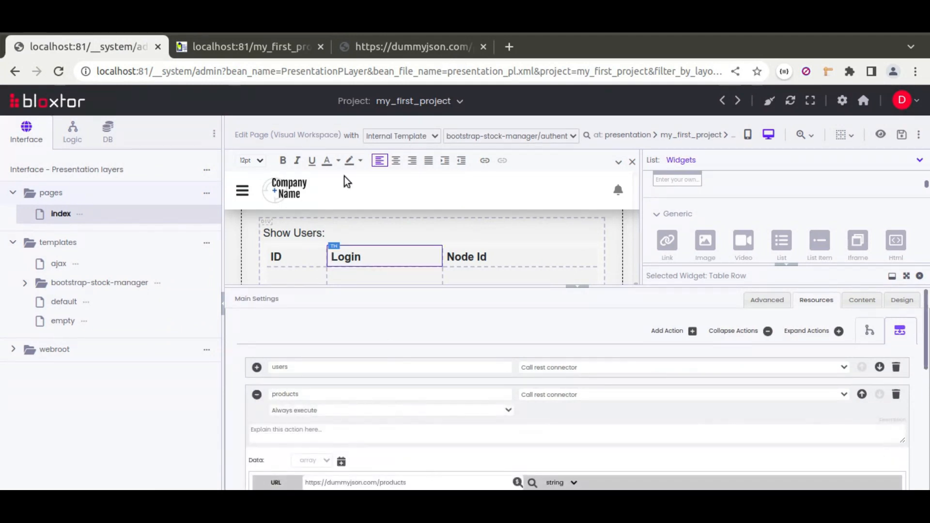
{"action": "left_click", "coordinate": [379, 48]}
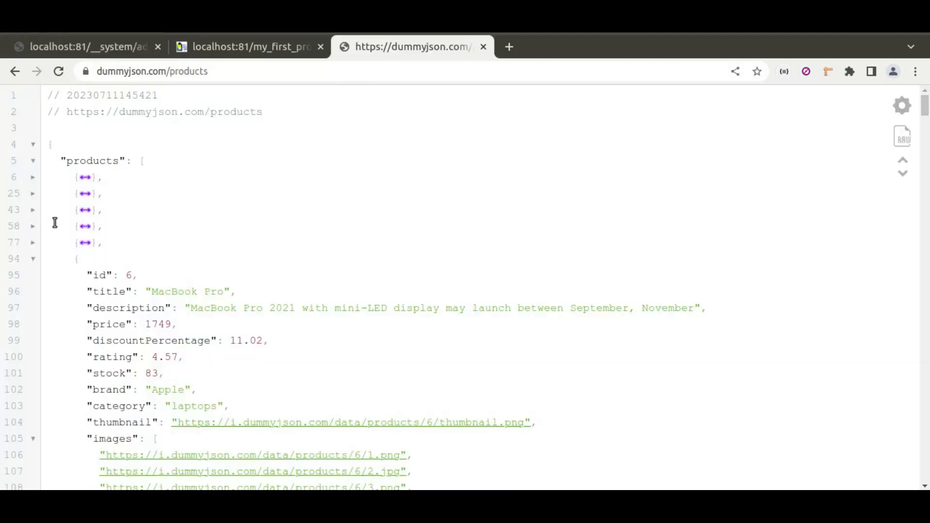
{"action": "left_click", "coordinate": [33, 160]}
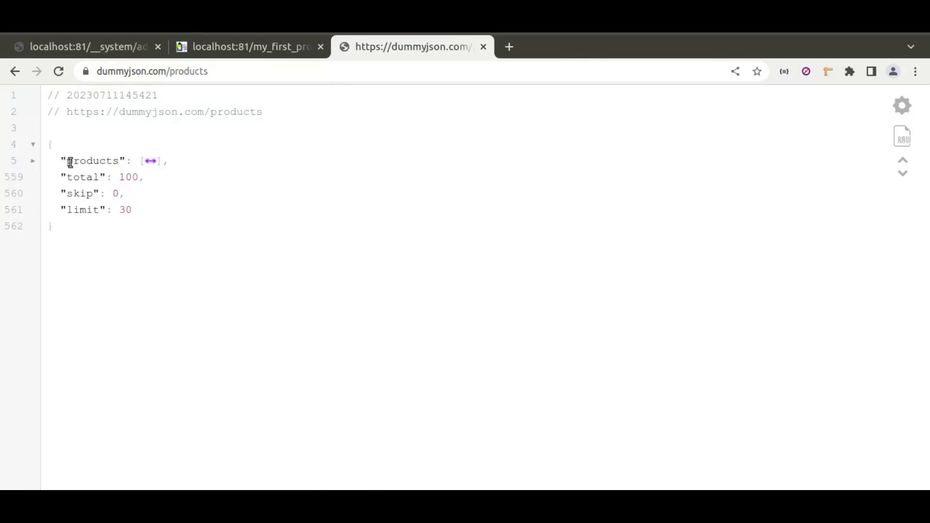
{"action": "left_click", "coordinate": [102, 42]}
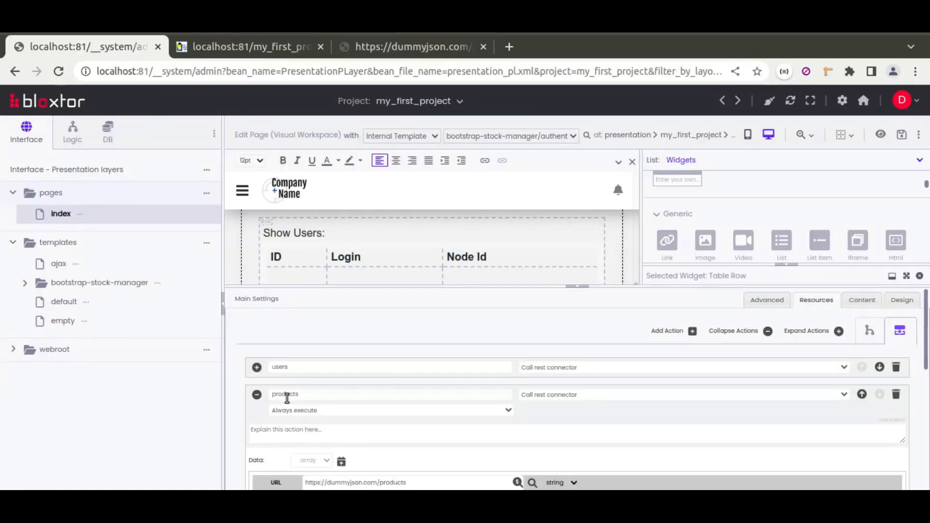
{"action": "left_click", "coordinate": [257, 395]}
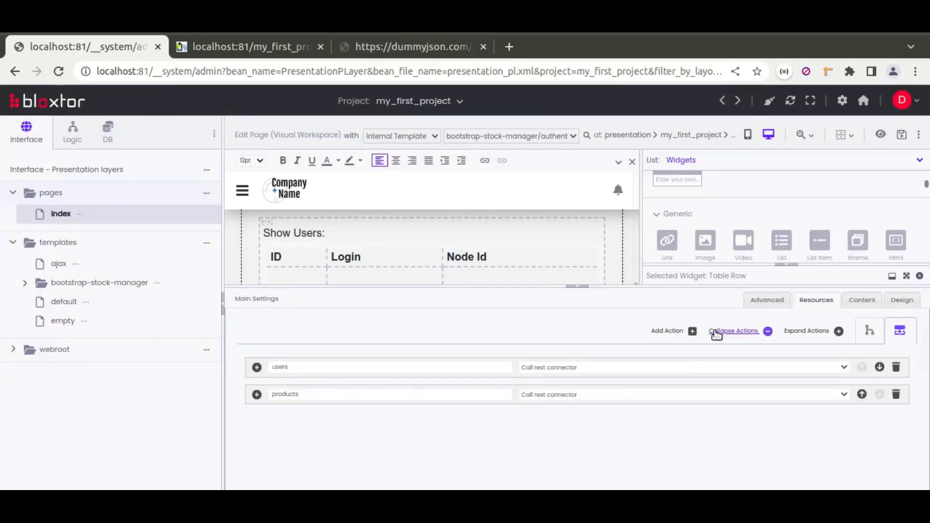
Add a third resource action of type Result from variable
{"action": "left_click", "coordinate": [668, 331]}
{"action": "left_click", "coordinate": [550, 420]}
{"action": "scroll", "coordinate": [581, 359], "scroll_direction": "down", "scroll_amount": 5}
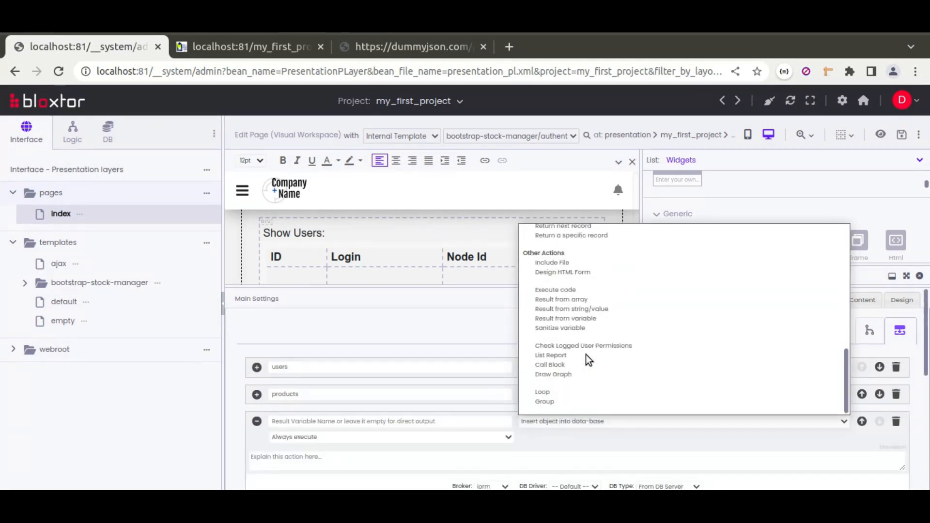
{"action": "left_click", "coordinate": [570, 319]}
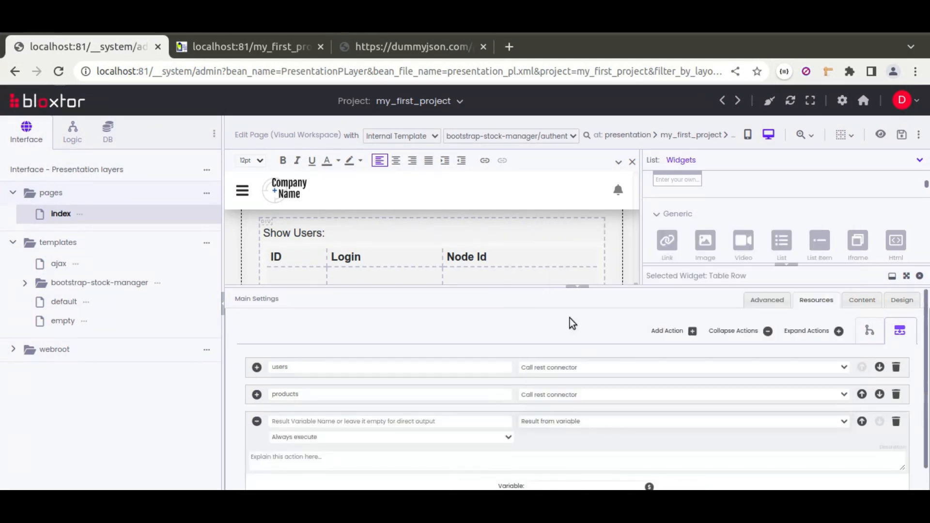
{"action": "scroll", "coordinate": [550, 423], "scroll_direction": "down", "scroll_amount": 1}
{"action": "double_click", "coordinate": [283, 371]}
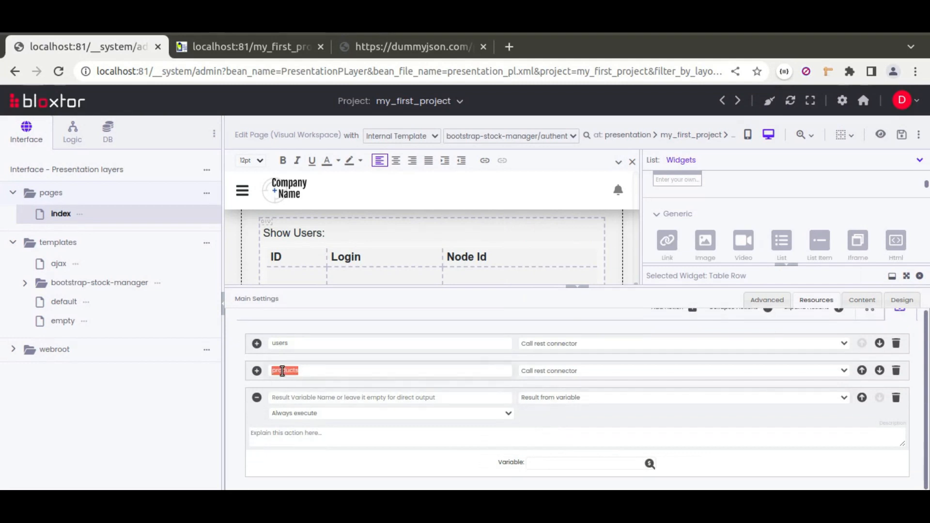
Assign the existent variable products[products] to the new action and name its result variable products
{"action": "left_click", "coordinate": [650, 464]}
{"action": "left_click", "coordinate": [562, 265]}
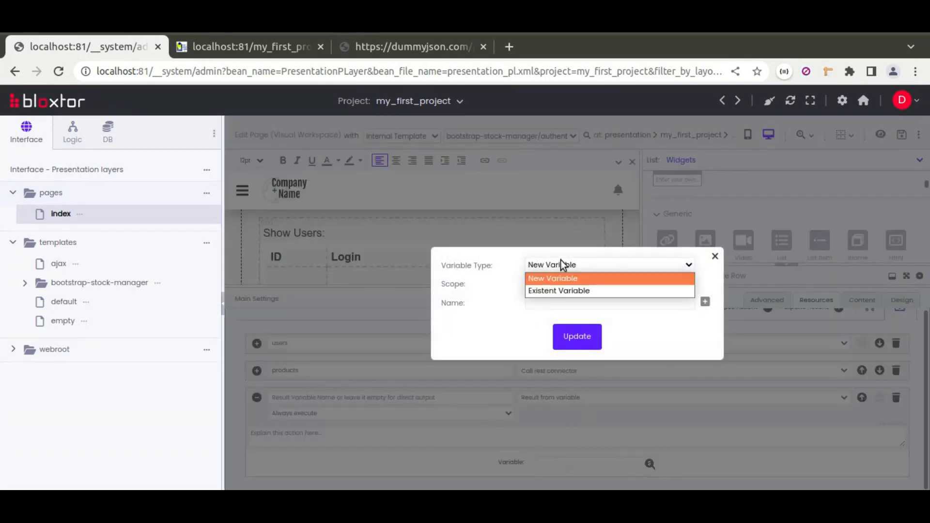
{"action": "left_click", "coordinate": [560, 291]}
{"action": "left_click", "coordinate": [567, 290]}
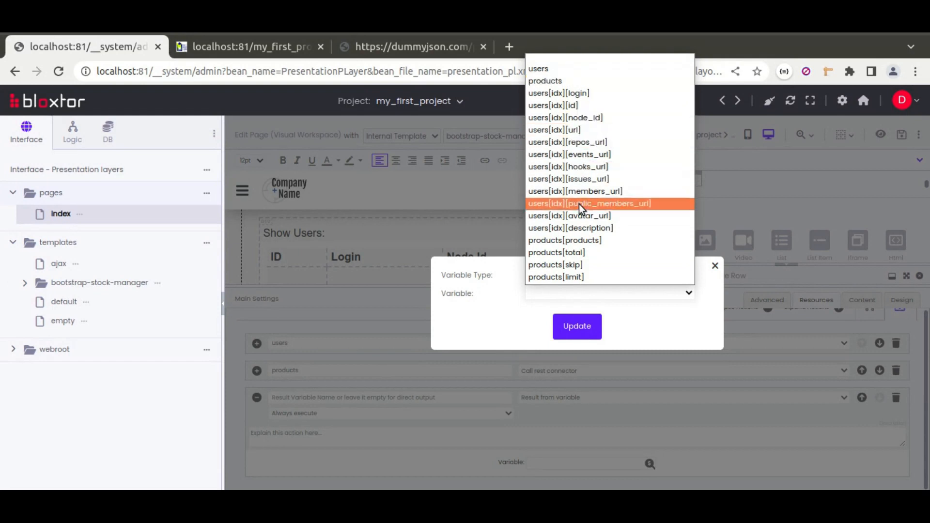
{"action": "left_click", "coordinate": [568, 242]}
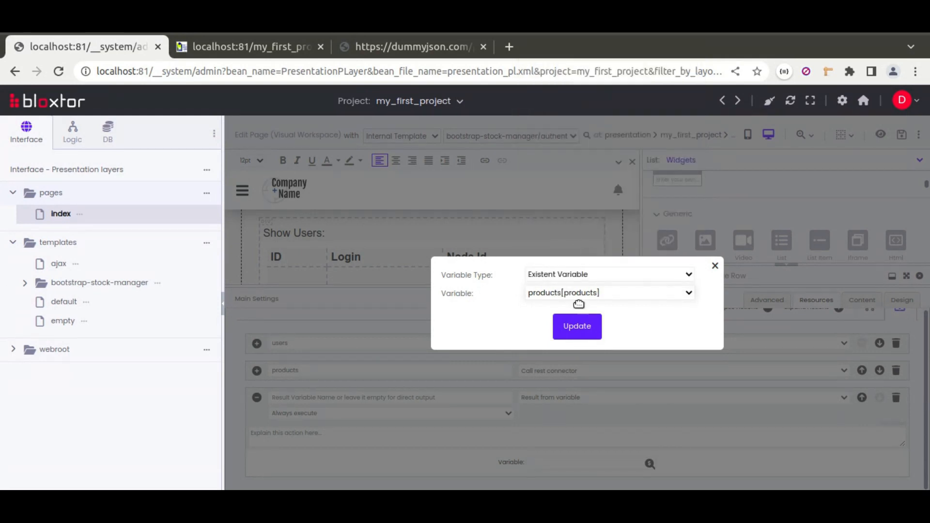
{"action": "left_click", "coordinate": [587, 328]}
{"action": "left_click", "coordinate": [428, 398]}
{"action": "type", "text": "products"}
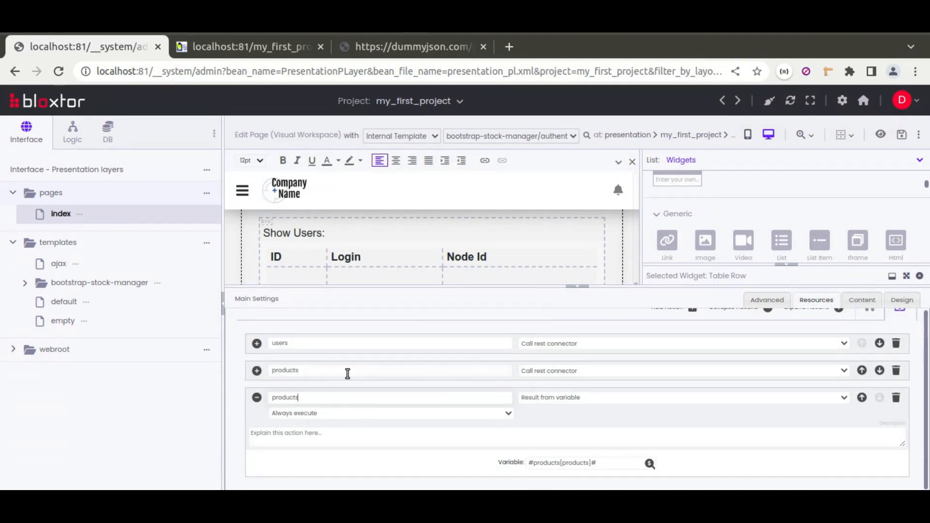
Compare the products[products] variable with the products attribute in the dummyjson data
{"action": "left_click", "coordinate": [388, 47]}
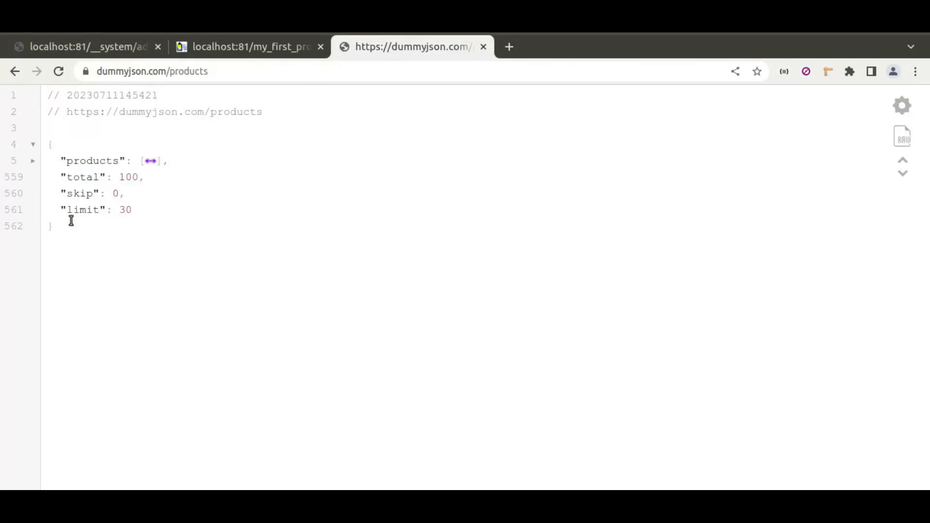
{"action": "left_click", "coordinate": [107, 47]}
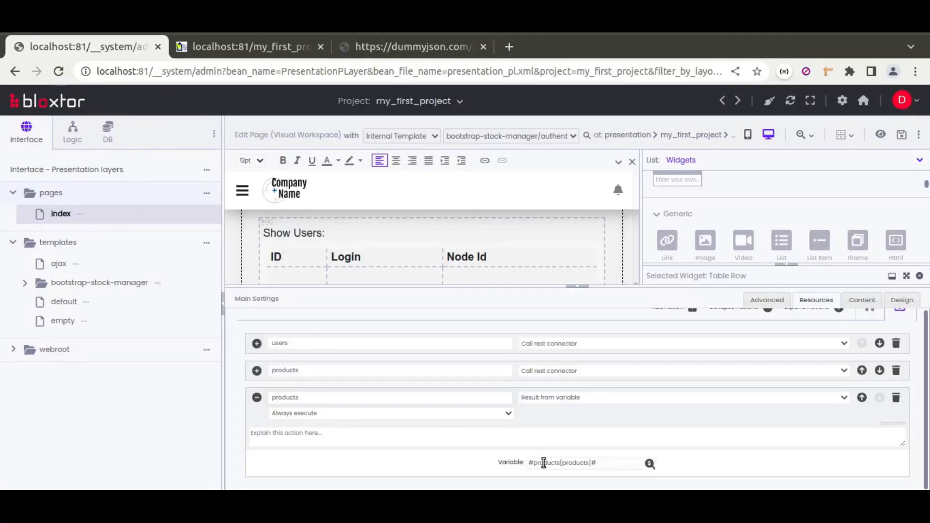
{"action": "left_click", "coordinate": [427, 47]}
{"action": "double_click", "coordinate": [96, 164]}
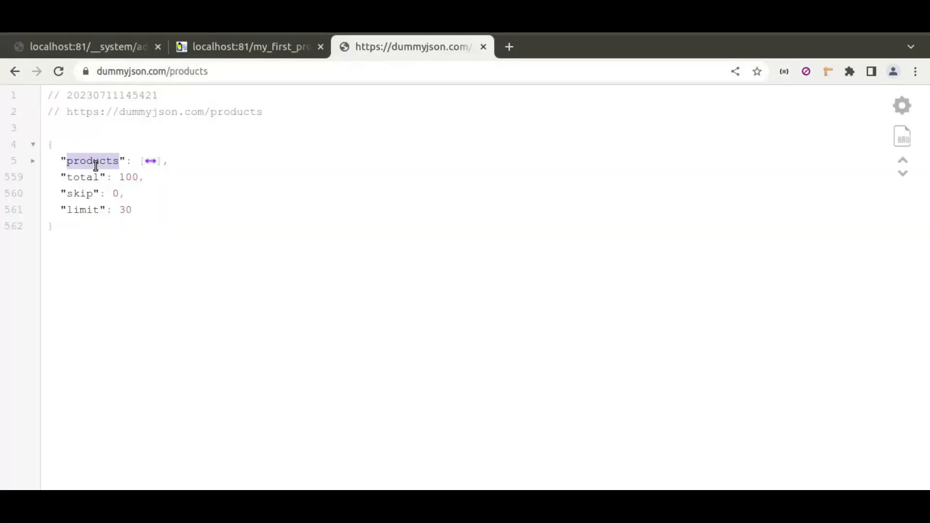
{"action": "left_click", "coordinate": [33, 161]}
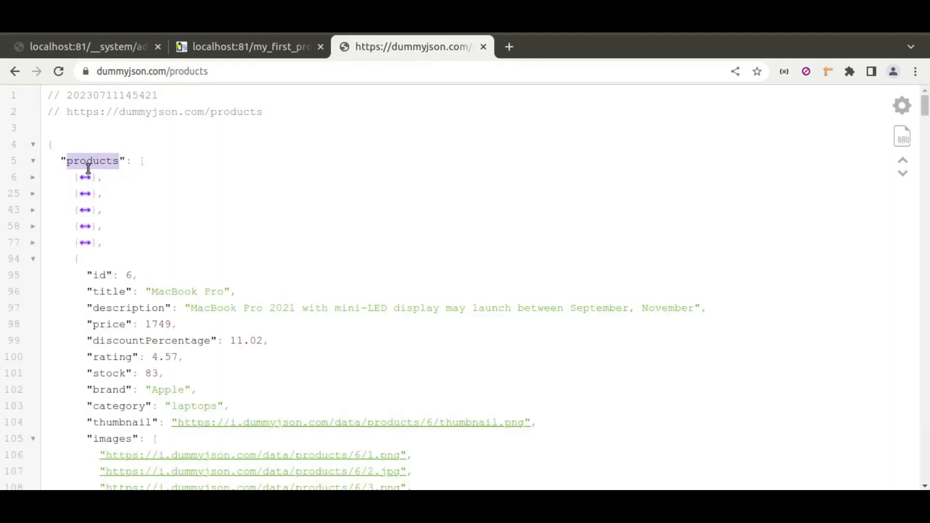
{"action": "left_click", "coordinate": [83, 43]}
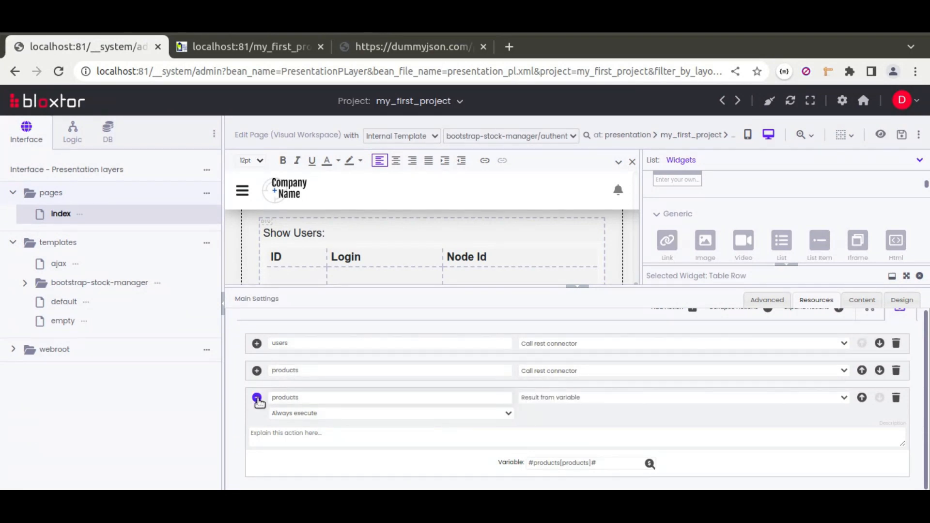
Collapse the Result from variable action, save the page and reload index in the browser
{"action": "left_click", "coordinate": [257, 399]}
{"action": "left_click", "coordinate": [902, 136]}
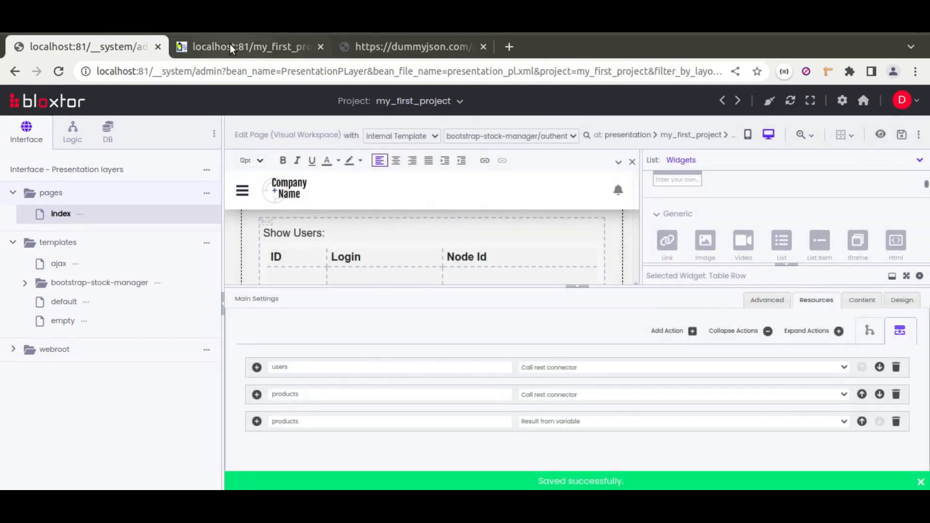
{"action": "left_click", "coordinate": [230, 44]}
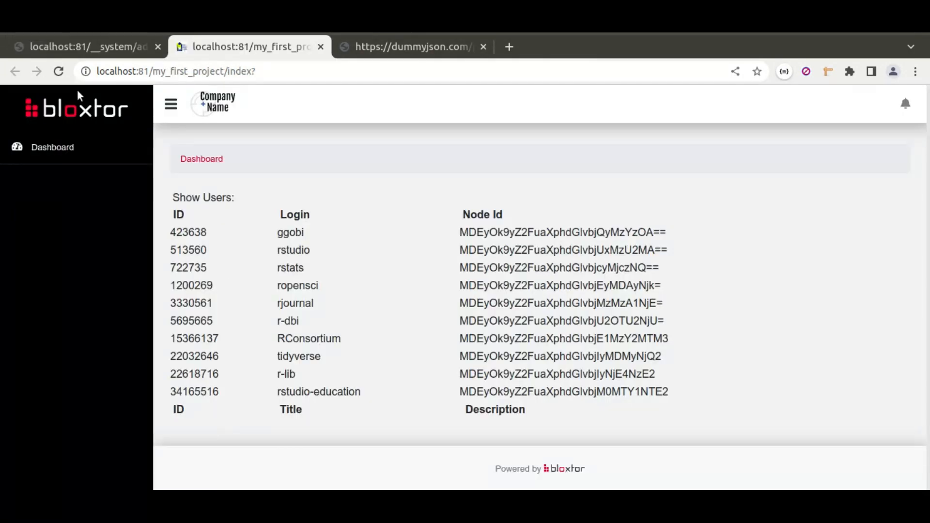
{"action": "left_click", "coordinate": [58, 75]}
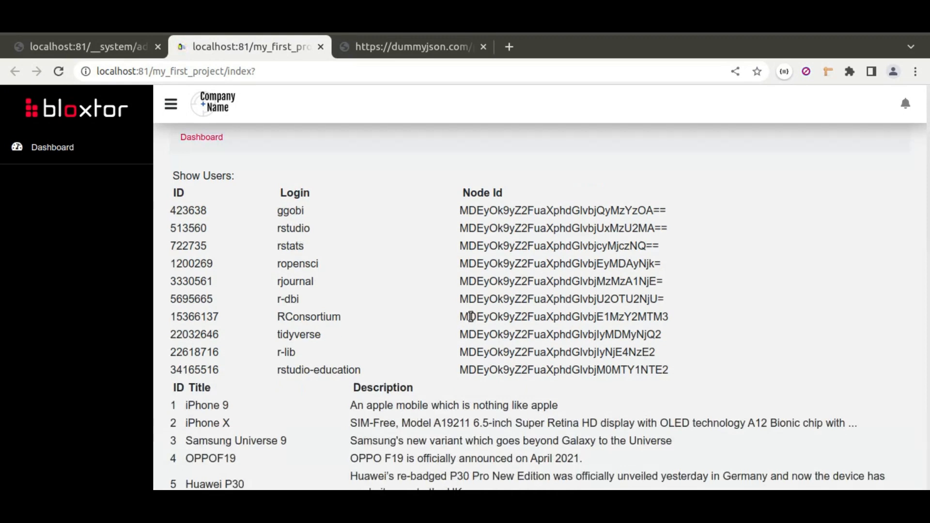
Examine the users and products tables on the reloaded index page, and return to the page editor
{"action": "scroll", "coordinate": [447, 349], "scroll_direction": "down", "scroll_amount": 3}
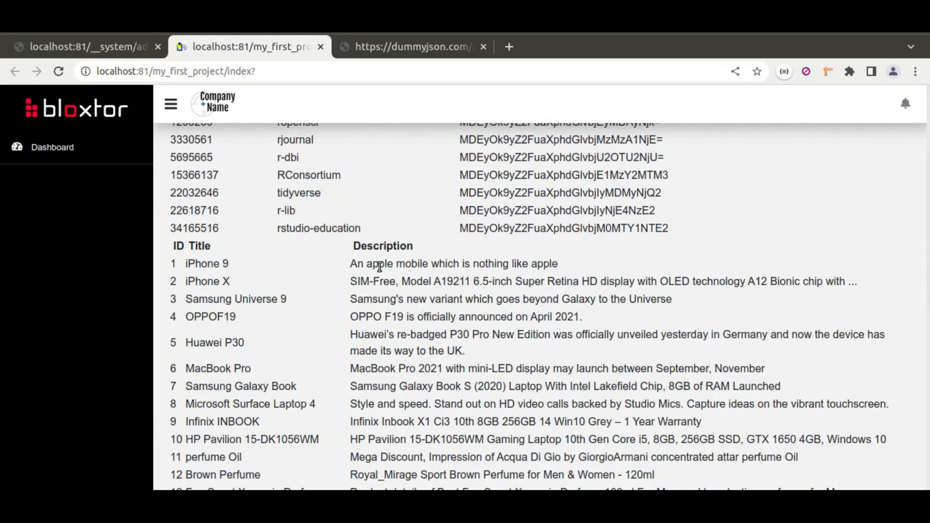
{"action": "scroll", "coordinate": [397, 304], "scroll_direction": "down", "scroll_amount": 8}
{"action": "scroll", "coordinate": [405, 380], "scroll_direction": "up", "scroll_amount": 2}
{"action": "scroll", "coordinate": [406, 389], "scroll_direction": "up", "scroll_amount": 6}
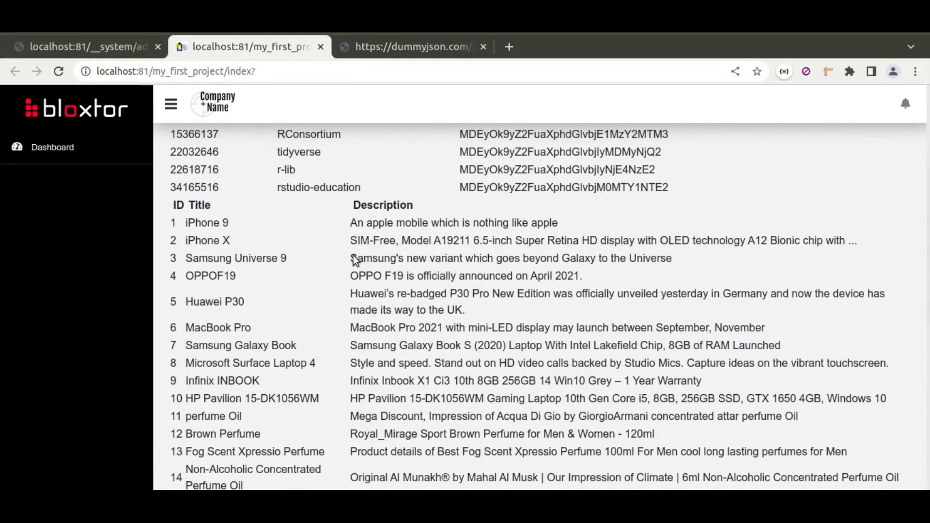
{"action": "scroll", "coordinate": [429, 346], "scroll_direction": "up", "scroll_amount": 3}
{"action": "scroll", "coordinate": [414, 314], "scroll_direction": "down", "scroll_amount": 2}
{"action": "scroll", "coordinate": [401, 424], "scroll_direction": "down", "scroll_amount": 2}
{"action": "left_click", "coordinate": [102, 42]}
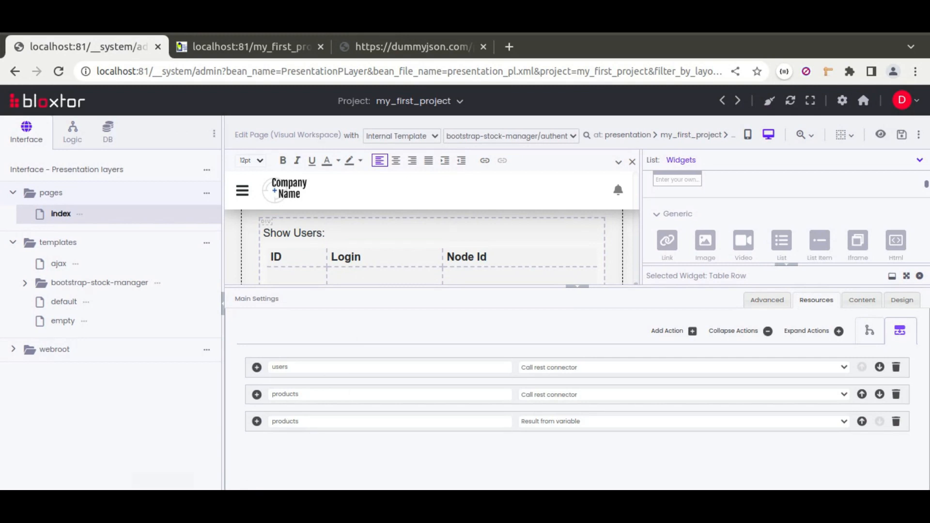
{"action": "left_click", "coordinate": [163, 504]}
{"action": "left_click_drag", "start_coordinate": [31, 136], "coordinate": [225, 135]}
{"action": "key", "text": "ctrl+c"}
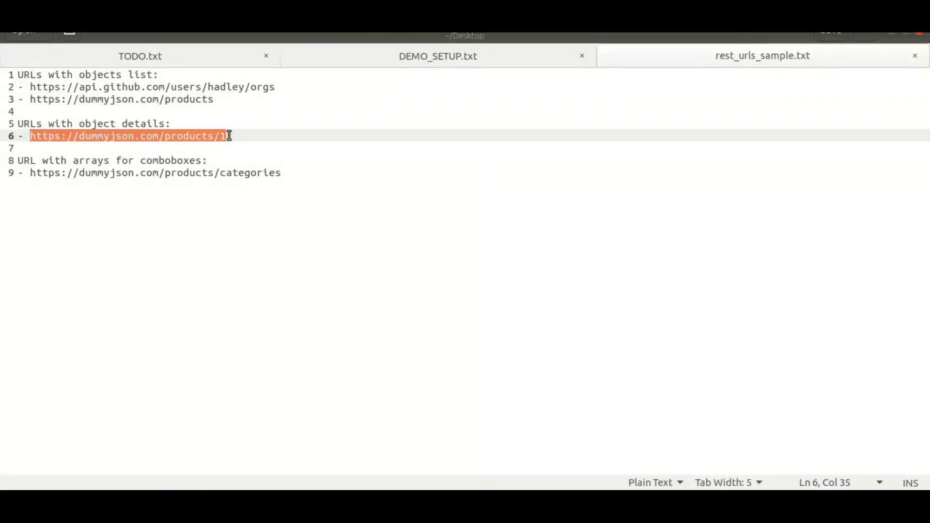
{"action": "key", "text": "alt+Tab"}
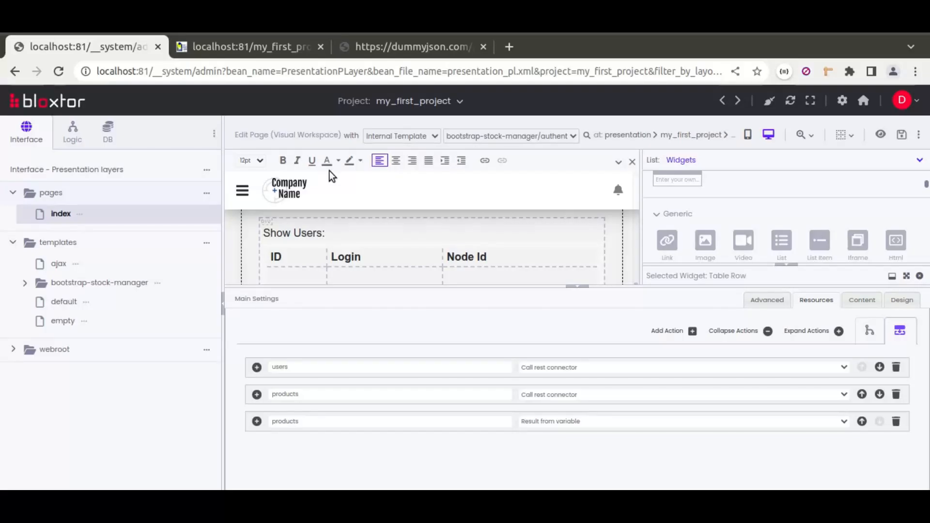
{"action": "left_click", "coordinate": [396, 50]}
{"action": "left_click", "coordinate": [355, 74]}
{"action": "key", "text": "ctrl+v"}
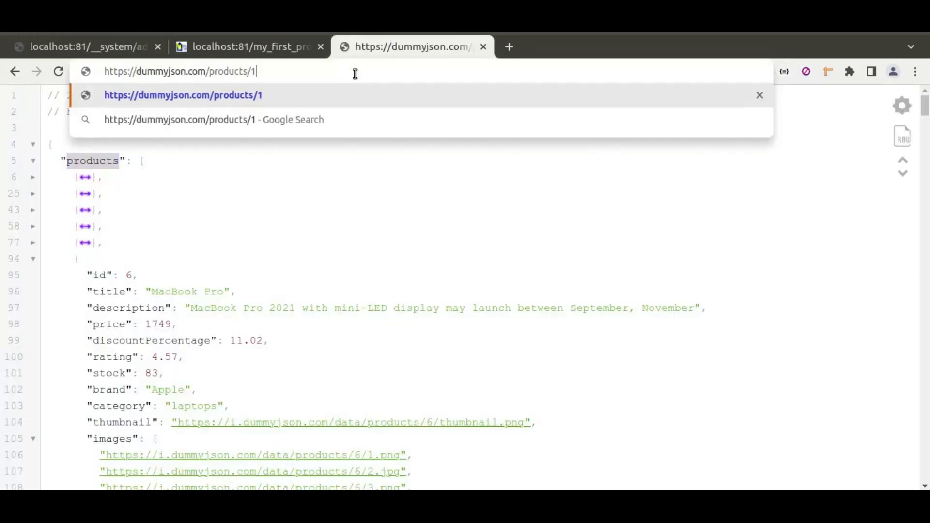
{"action": "key", "text": "Return"}
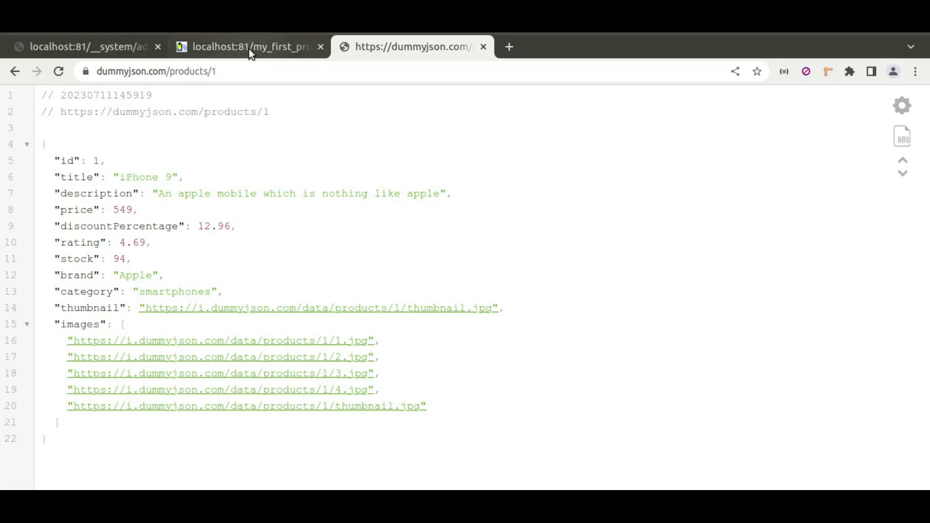
{"action": "left_click", "coordinate": [92, 44]}
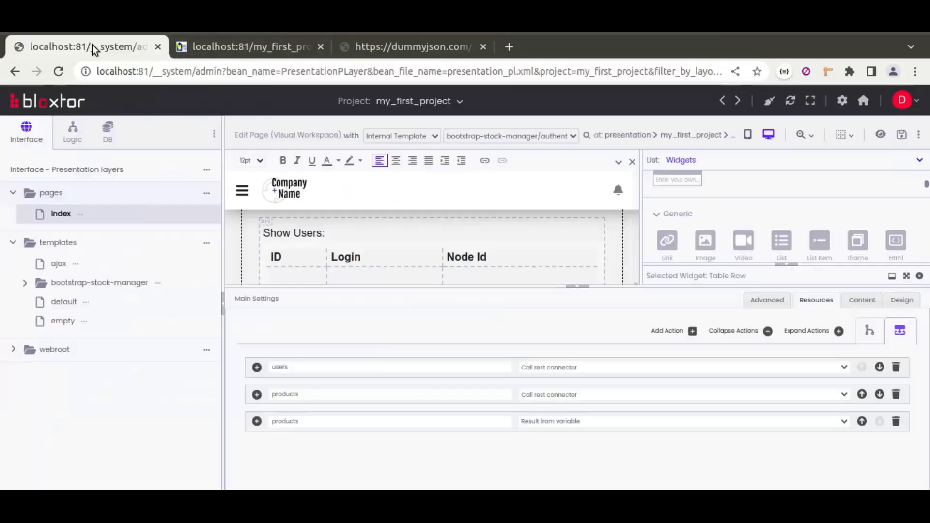
{"action": "left_click", "coordinate": [673, 332]}
{"action": "left_click", "coordinate": [545, 450]}
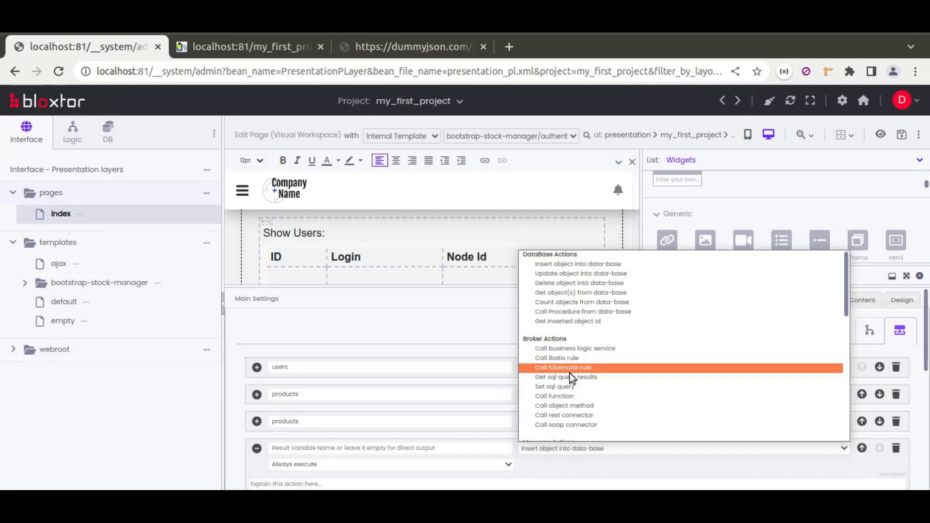
{"action": "left_click", "coordinate": [575, 416]}
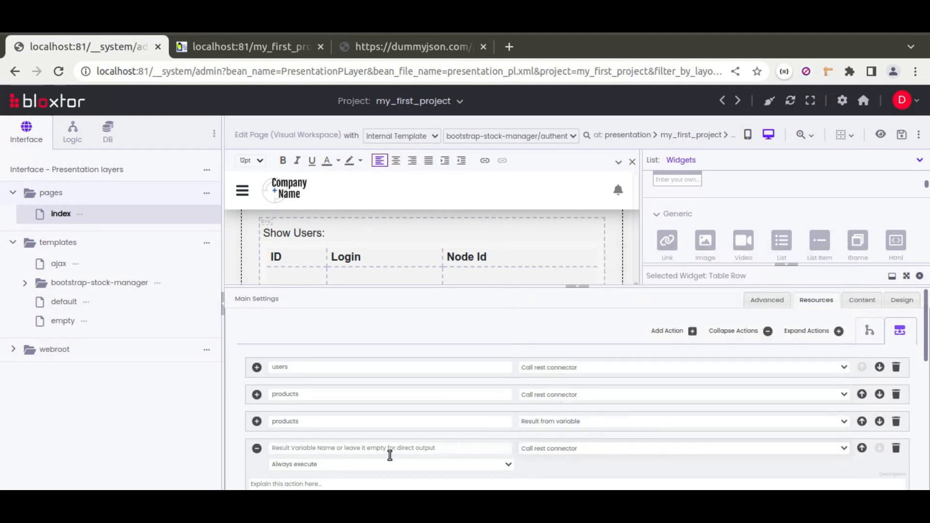
{"action": "scroll", "coordinate": [495, 379], "scroll_direction": "down", "scroll_amount": 5}
{"action": "scroll", "coordinate": [449, 336], "scroll_direction": "up", "scroll_amount": 2}
{"action": "left_click", "coordinate": [376, 372]}
{"action": "key", "text": "ctrl+v"}
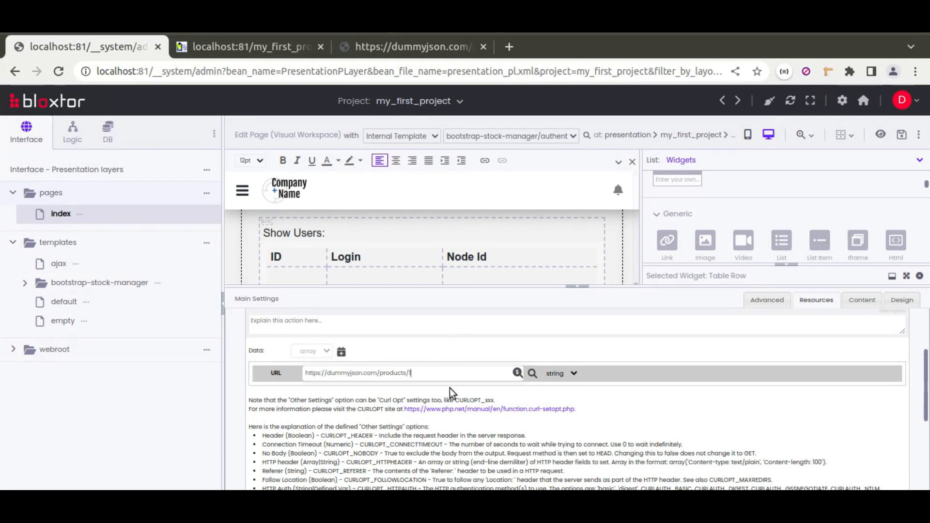
Name the new connector's result variable product and set its result type to content json
{"action": "scroll", "coordinate": [388, 419], "scroll_direction": "up", "scroll_amount": 2}
{"action": "left_click", "coordinate": [313, 367]}
{"action": "type", "text": "product"}
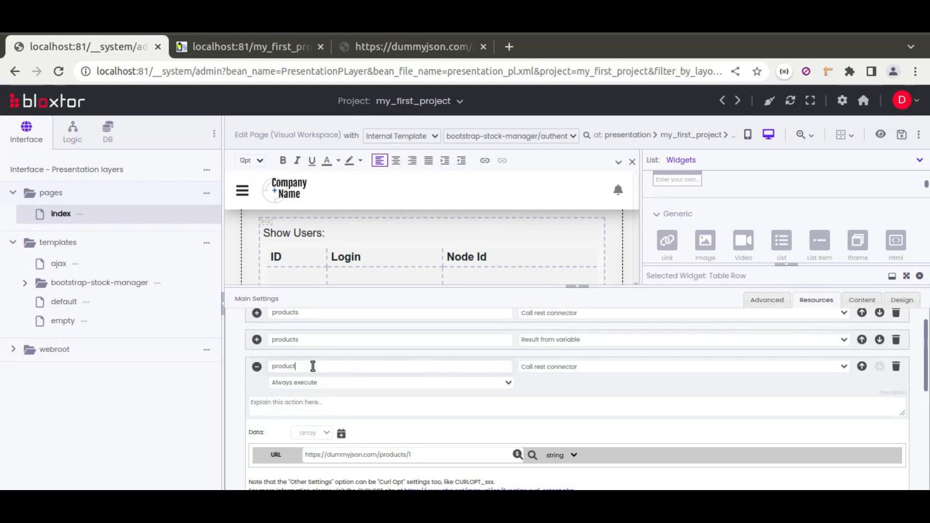
{"action": "scroll", "coordinate": [349, 426], "scroll_direction": "down", "scroll_amount": 5}
{"action": "left_click", "coordinate": [339, 429]}
{"action": "left_click", "coordinate": [318, 379]}
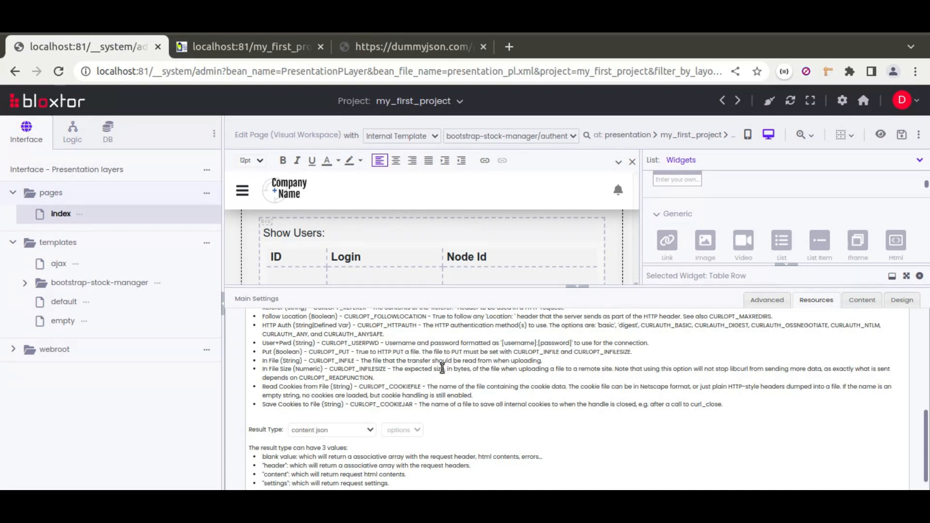
{"action": "scroll", "coordinate": [427, 394], "scroll_direction": "up", "scroll_amount": 4}
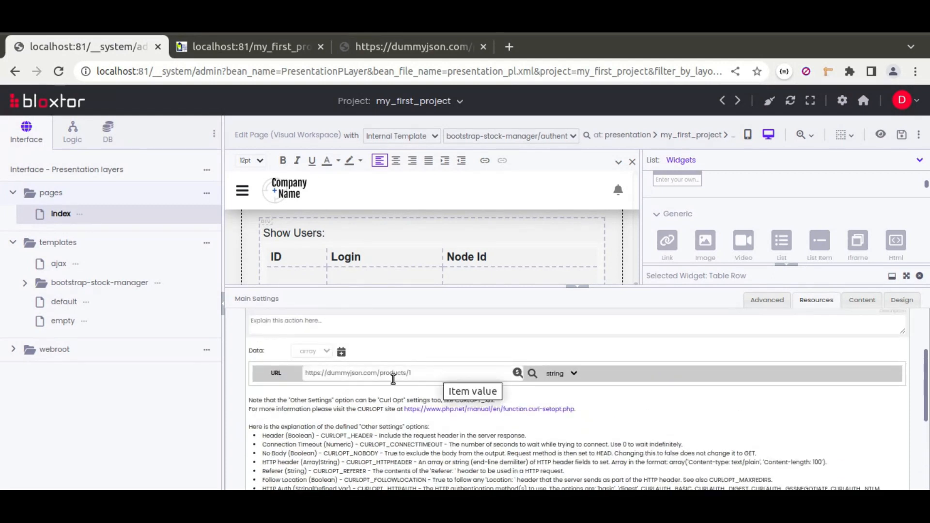
Collapse the product connector action and add an Html Block below the products table, with two more Html Blocks nested inside it
{"action": "scroll", "coordinate": [435, 336], "scroll_direction": "up", "scroll_amount": 2}
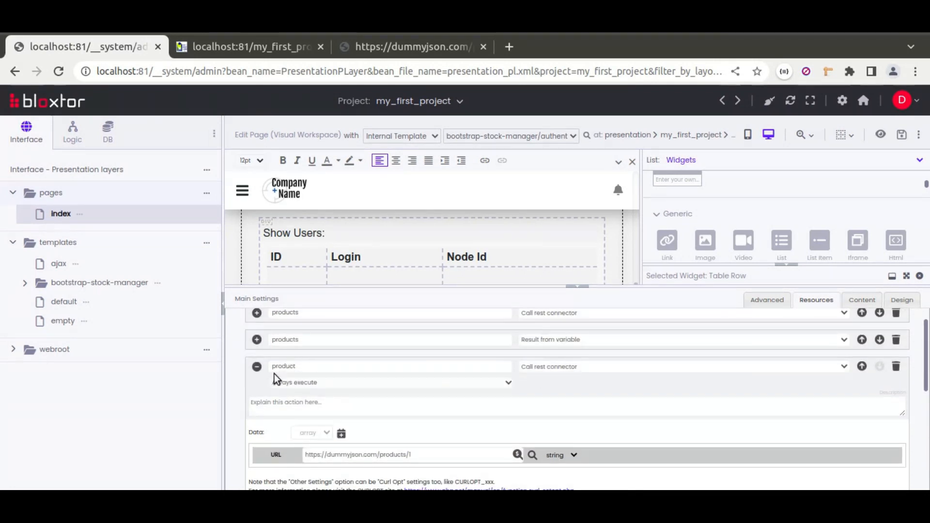
{"action": "left_click", "coordinate": [256, 366]}
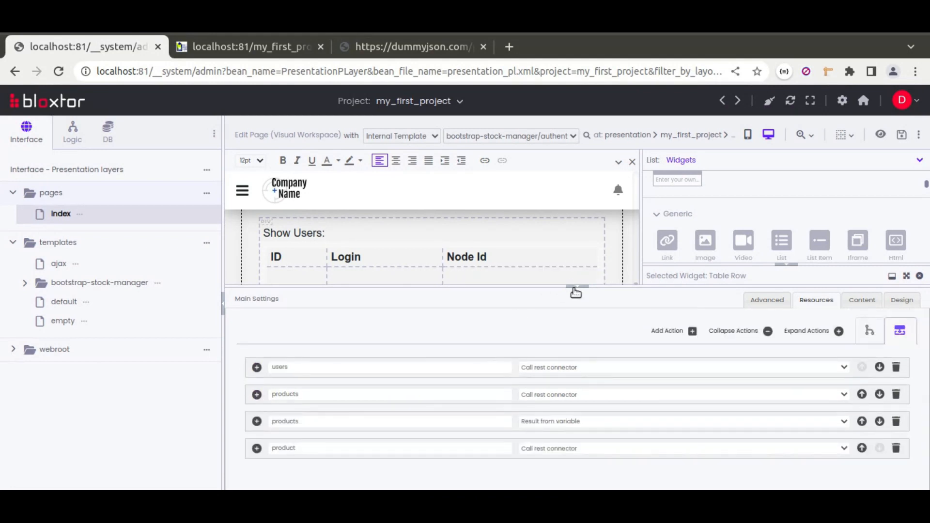
{"action": "left_click", "coordinate": [575, 291]}
{"action": "left_click", "coordinate": [784, 266]}
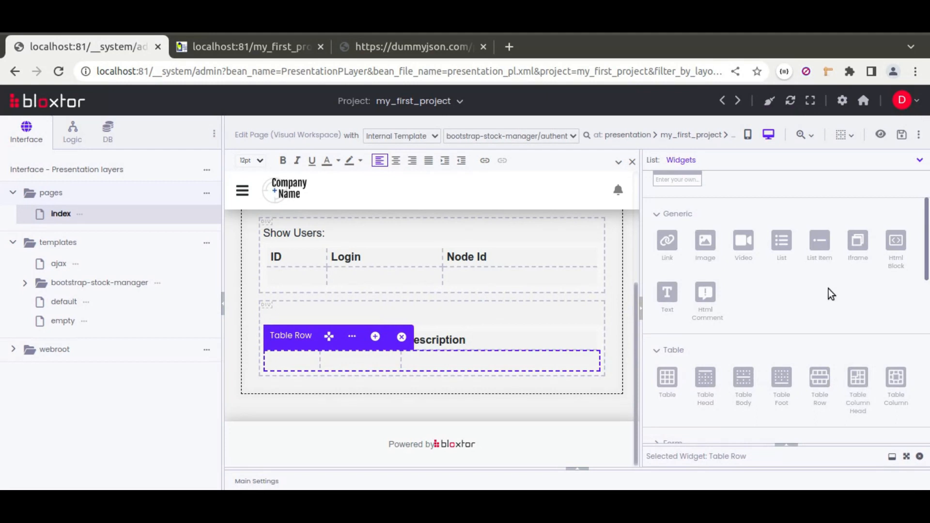
{"action": "scroll", "coordinate": [804, 289], "scroll_direction": "up", "scroll_amount": 2}
{"action": "left_click_drag", "start_coordinate": [889, 320], "coordinate": [523, 394]}
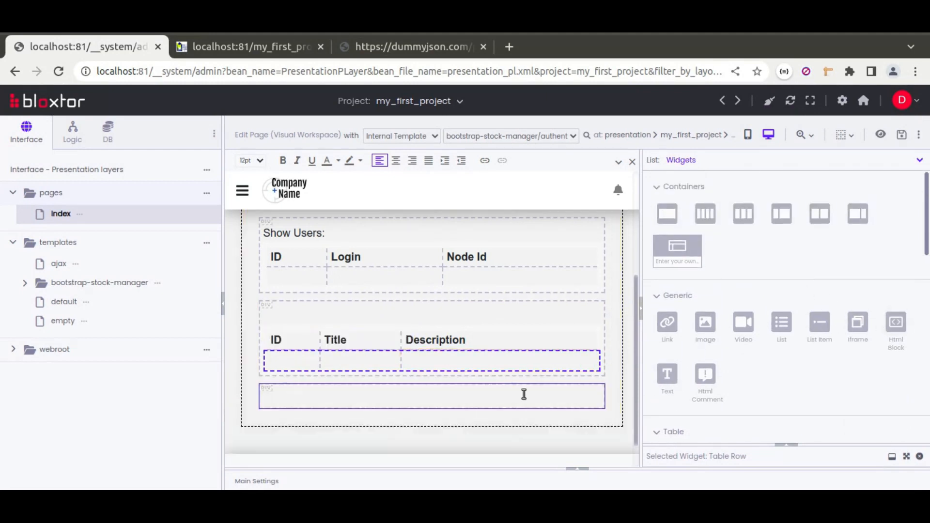
{"action": "left_click_drag", "start_coordinate": [895, 323], "coordinate": [519, 403]}
{"action": "left_click_drag", "start_coordinate": [897, 322], "coordinate": [417, 429]}
Check the field names in the product JSON and label the first nested block "Title:"
{"action": "left_click", "coordinate": [374, 409]}
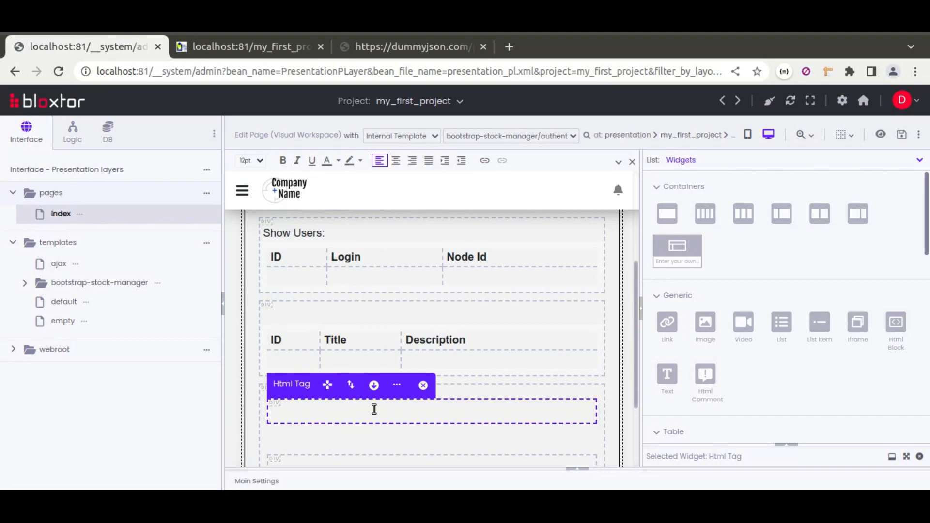
{"action": "left_click", "coordinate": [391, 55]}
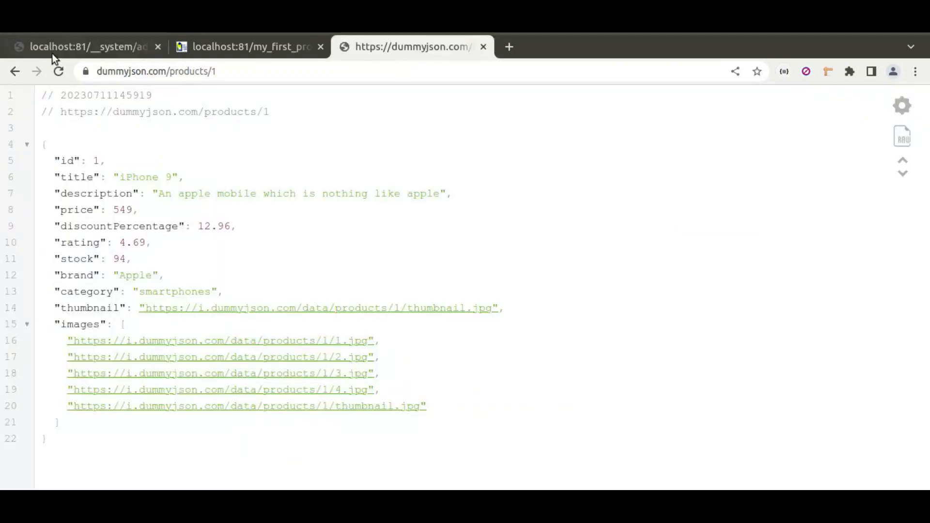
{"action": "left_click", "coordinate": [77, 48]}
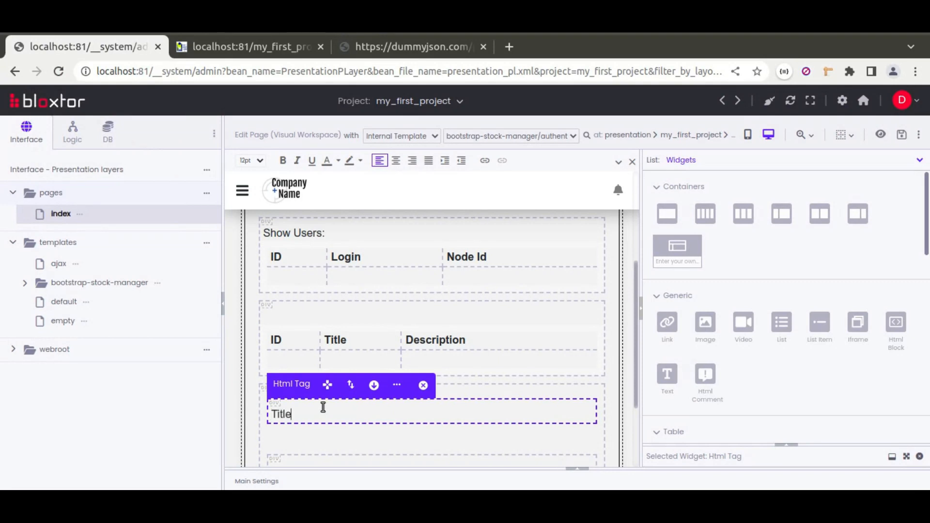
Load the product resource into the Title block on page load, using the loadFieldResource load handler
{"action": "left_click", "coordinate": [791, 446]}
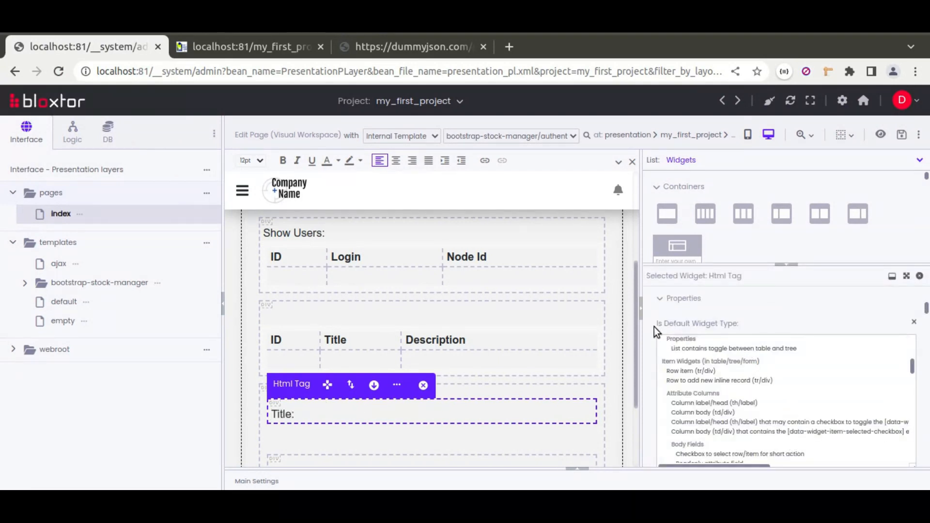
{"action": "scroll", "coordinate": [653, 327], "scroll_direction": "up", "scroll_amount": 10}
{"action": "scroll", "coordinate": [653, 326], "scroll_direction": "down", "scroll_amount": 2}
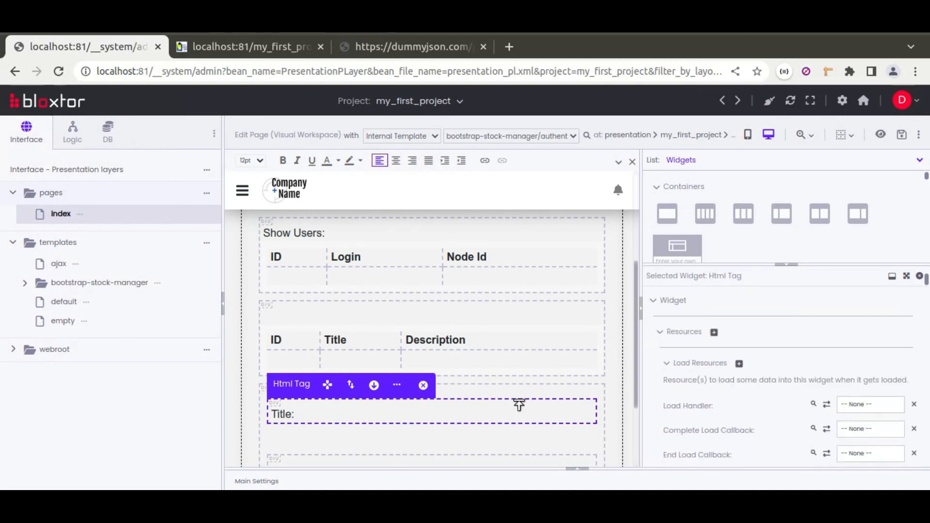
{"action": "scroll", "coordinate": [664, 383], "scroll_direction": "down", "scroll_amount": 2}
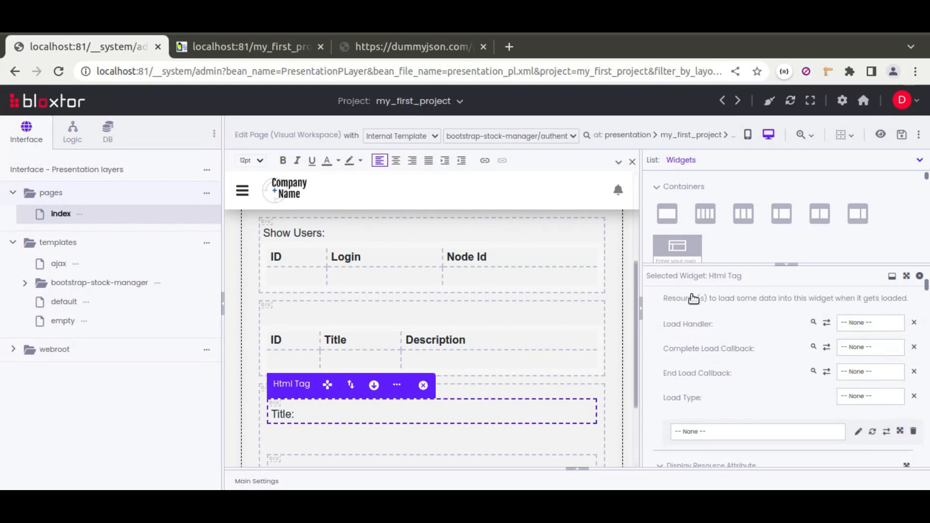
{"action": "left_click", "coordinate": [699, 431]}
{"action": "left_click", "coordinate": [699, 437]}
{"action": "left_click", "coordinate": [872, 431]}
{"action": "left_click", "coordinate": [780, 431]}
{"action": "left_click", "coordinate": [686, 474]}
{"action": "left_click", "coordinate": [855, 320]}
{"action": "left_click", "coordinate": [852, 357]}
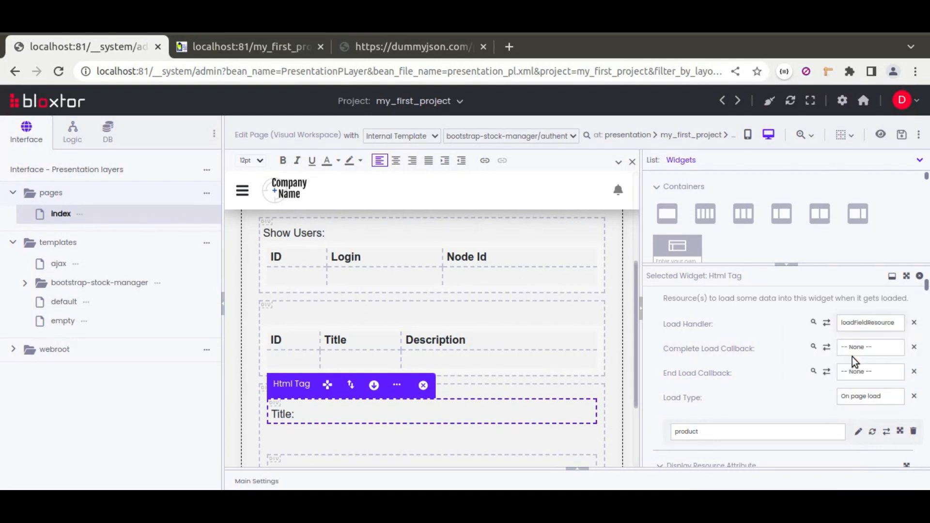
Make the Title block display the resource's title attribute with the replacement type append
{"action": "scroll", "coordinate": [656, 361], "scroll_direction": "down", "scroll_amount": 3}
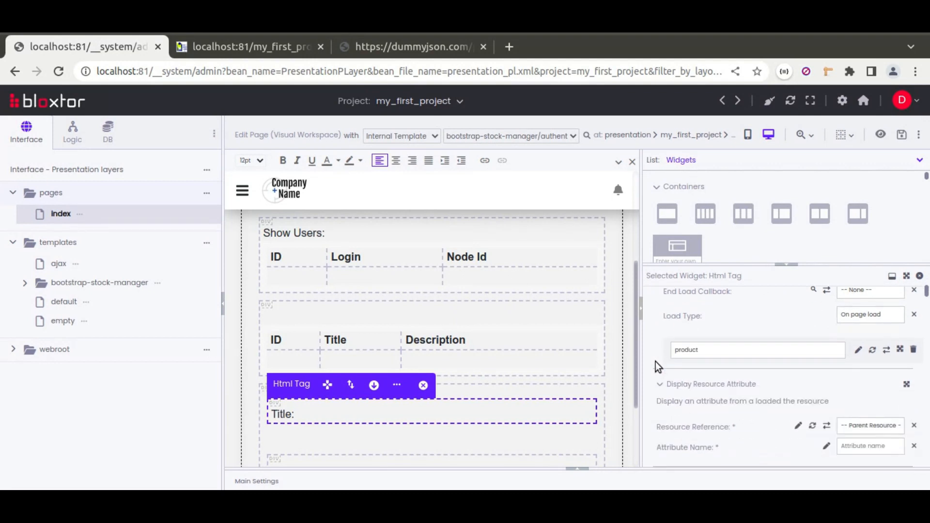
{"action": "scroll", "coordinate": [730, 386], "scroll_direction": "down", "scroll_amount": 3}
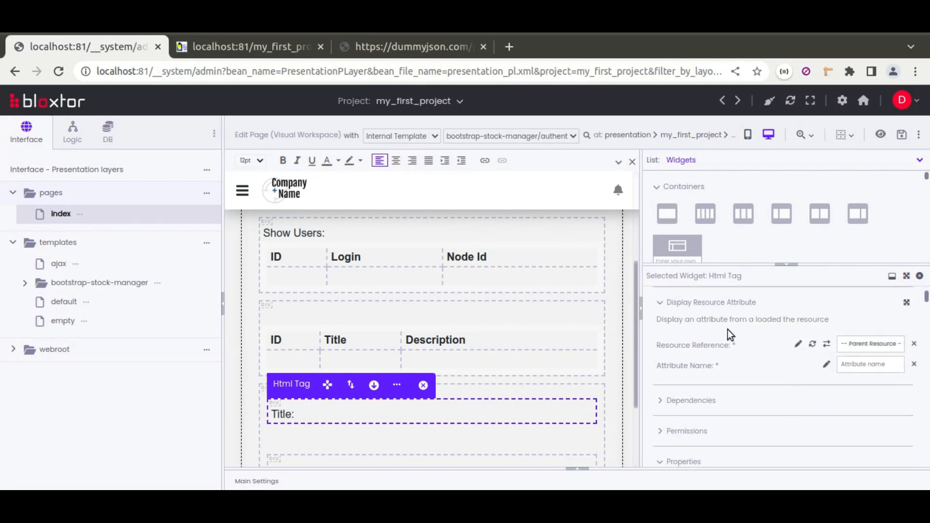
{"action": "type", "text": "title"}
{"action": "left_click", "coordinate": [907, 302]}
{"action": "left_click", "coordinate": [722, 307]}
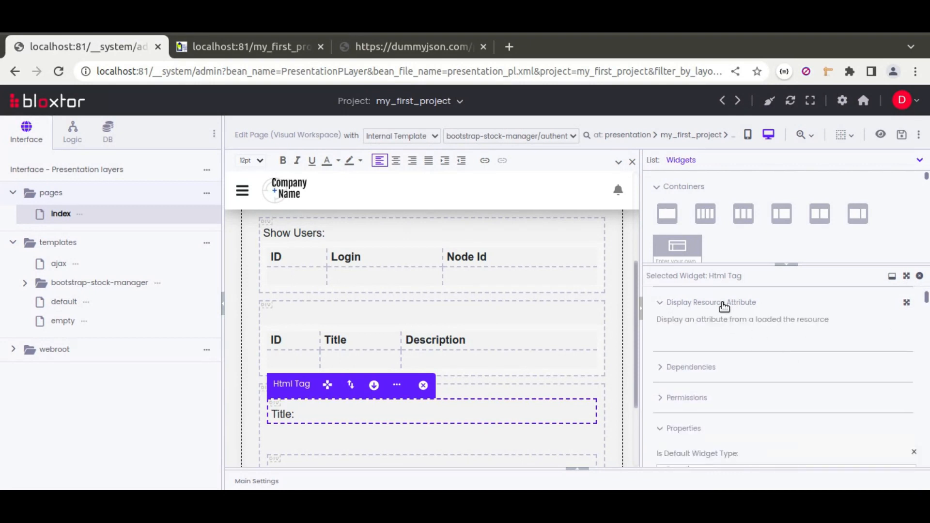
{"action": "left_click", "coordinate": [905, 307]}
{"action": "scroll", "coordinate": [789, 349], "scroll_direction": "down", "scroll_amount": 2}
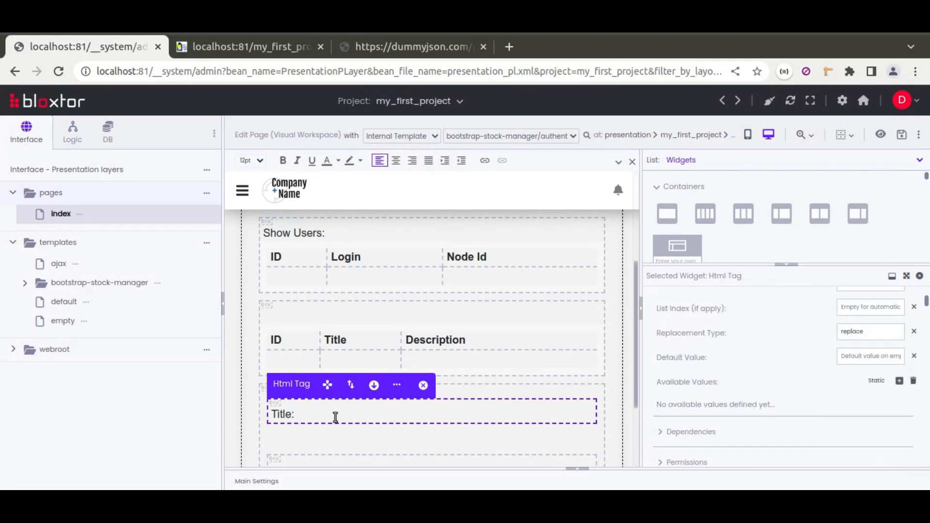
{"action": "left_click", "coordinate": [872, 331]}
{"action": "left_click", "coordinate": [838, 348]}
For the second nested block, load the product resource on page load and display its description attribute
{"action": "left_click", "coordinate": [450, 460]}
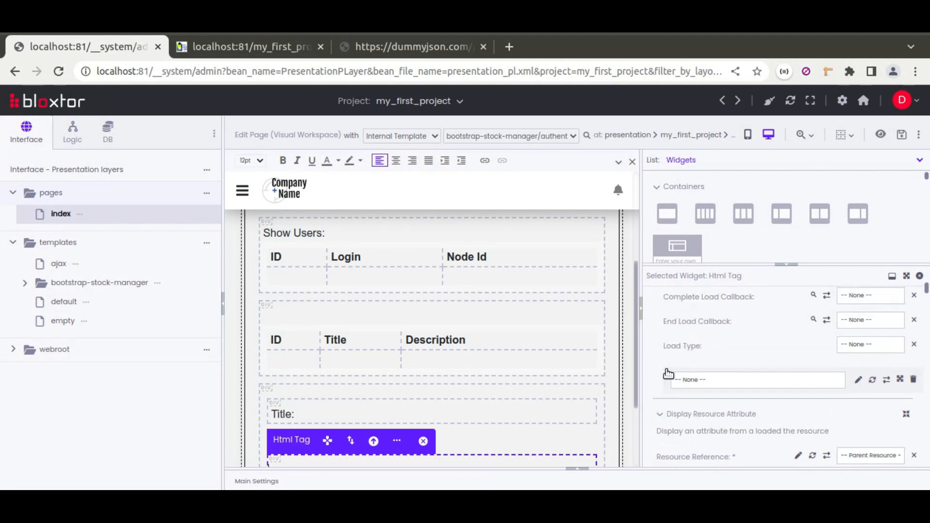
{"action": "scroll", "coordinate": [688, 398], "scroll_direction": "up", "scroll_amount": 1}
{"action": "scroll", "coordinate": [698, 390], "scroll_direction": "down", "scroll_amount": 3}
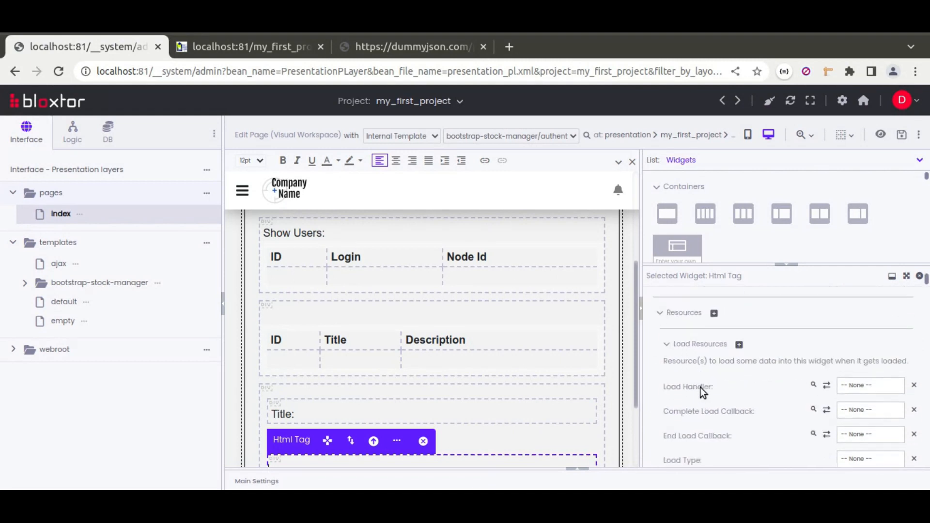
{"action": "left_click", "coordinate": [702, 432]}
{"action": "left_click", "coordinate": [689, 475]}
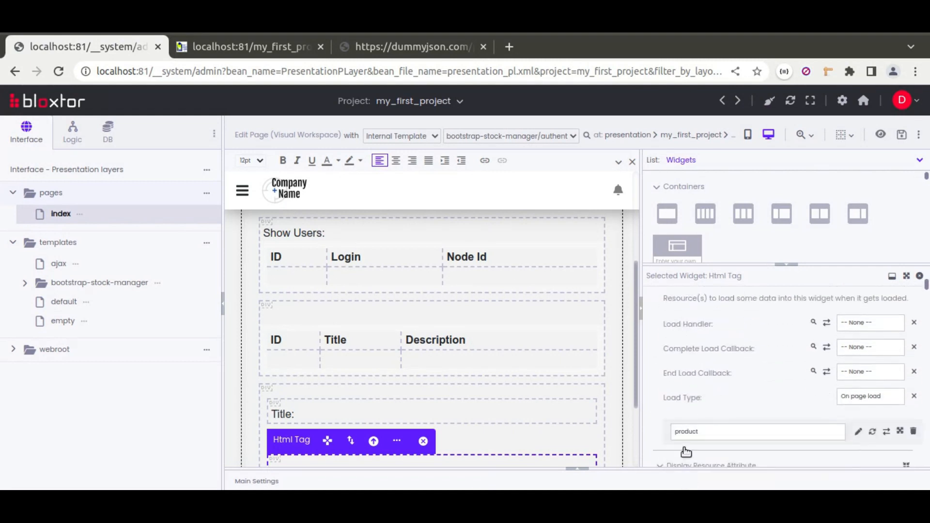
{"action": "scroll", "coordinate": [663, 406], "scroll_direction": "down", "scroll_amount": 5}
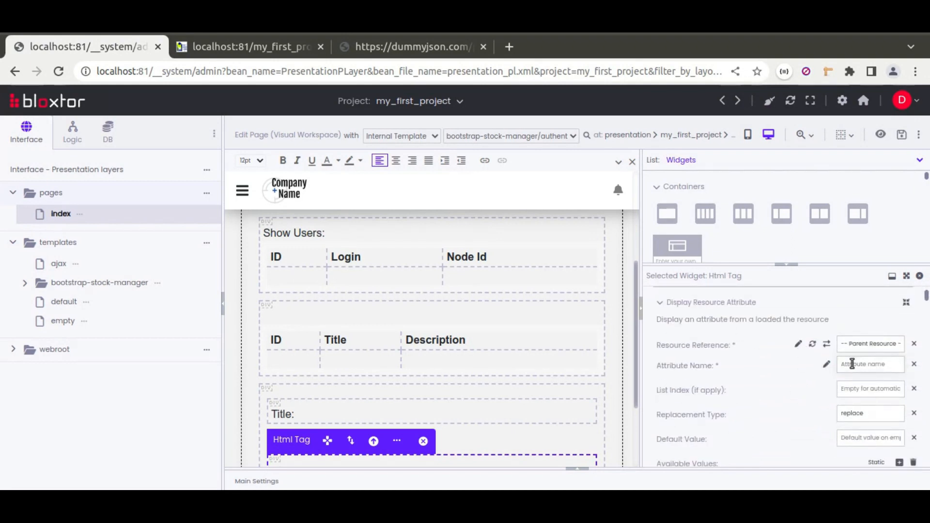
{"action": "type", "text": "description"}
Enter sample text in the description block and replace it with "Error cannot get product data"
{"action": "scroll", "coordinate": [536, 353], "scroll_direction": "down", "scroll_amount": 2}
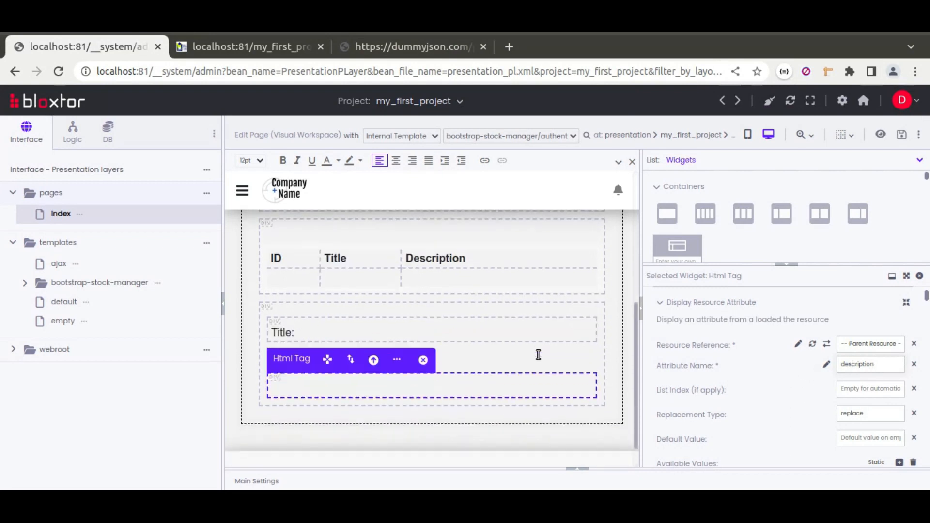
{"action": "left_click", "coordinate": [410, 385]}
{"action": "type", "text": "asdsa sadas d asd as"}
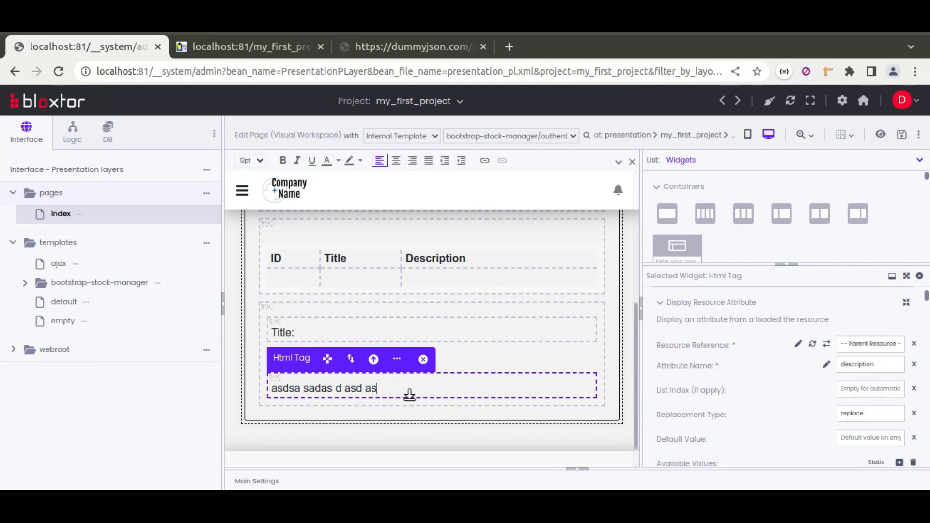
{"action": "left_click_drag", "start_coordinate": [379, 388], "coordinate": [273, 383]}
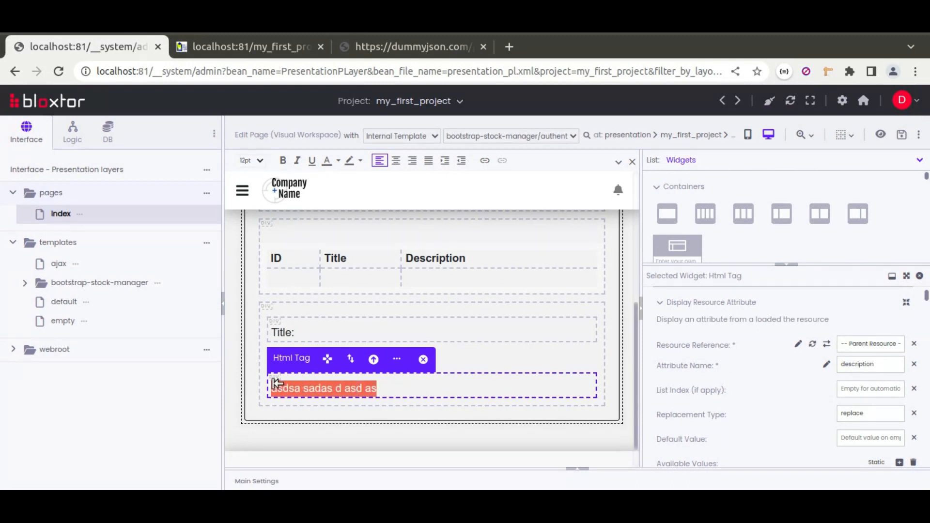
{"action": "key", "text": "Delete"}
{"action": "type", "text": "Error cannot get product data"}
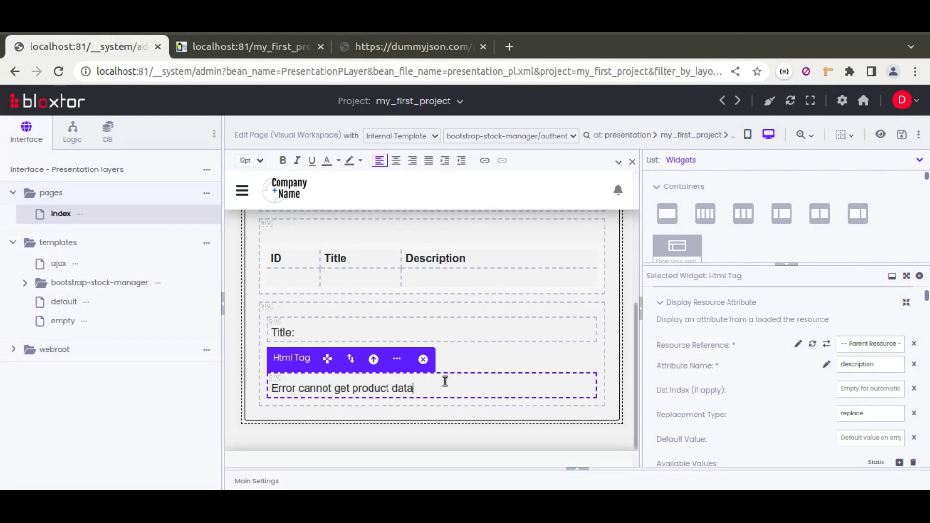
Change the description block's placeholder text to "Loading... getting product data..." and save the page
{"action": "left_click", "coordinate": [271, 388]}
{"action": "type", "text": "Loading..."}
{"action": "key", "text": "Delete"}
{"action": "key", "text": "Delete"}
{"action": "key", "text": "Delete"}
{"action": "key", "text": "Delete"}
{"action": "key", "text": "Delete"}
{"action": "key", "text": "Delete"}
{"action": "key", "text": "Delete"}
{"action": "key", "text": "Delete"}
{"action": "key", "text": "Delete"}
{"action": "key", "text": "Delete"}
{"action": "key", "text": "Delete"}
{"action": "key", "text": "Delete"}
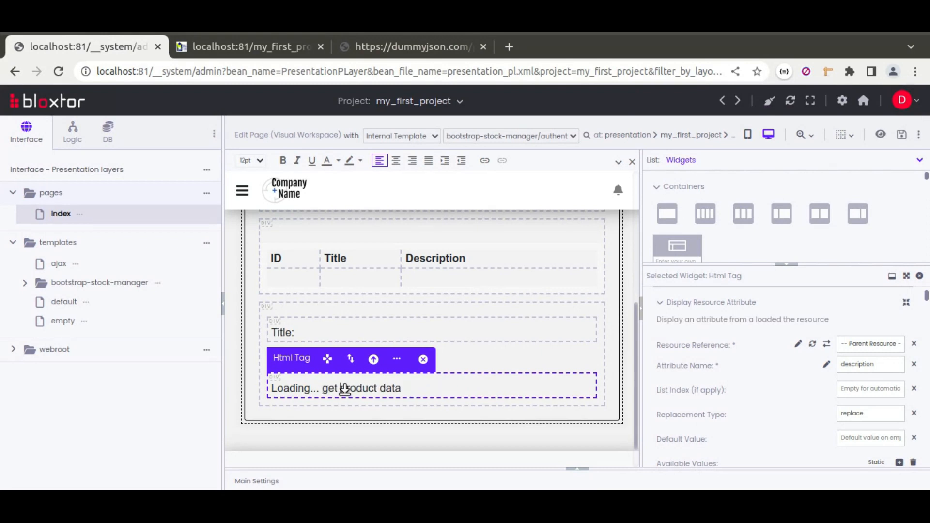
{"action": "type", "text": "ting"}
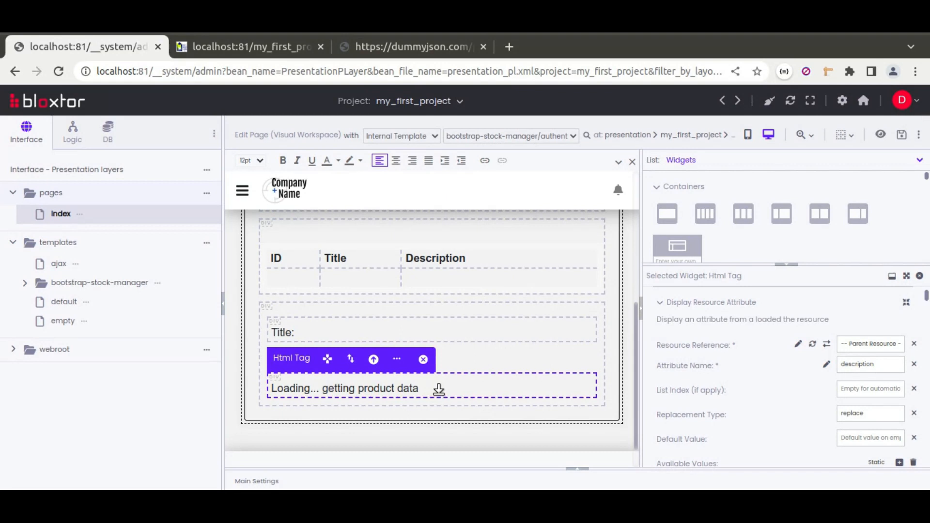
{"action": "type", "text": "..."}
{"action": "left_click", "coordinate": [901, 134]}
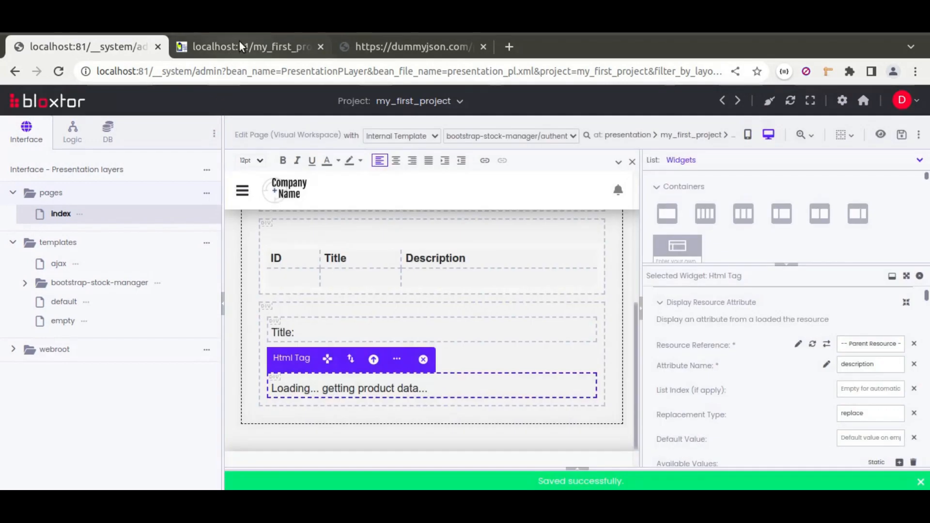
Reload the published index page and compare its product title with the title in the dummyjson products/1 response
{"action": "left_click", "coordinate": [239, 43]}
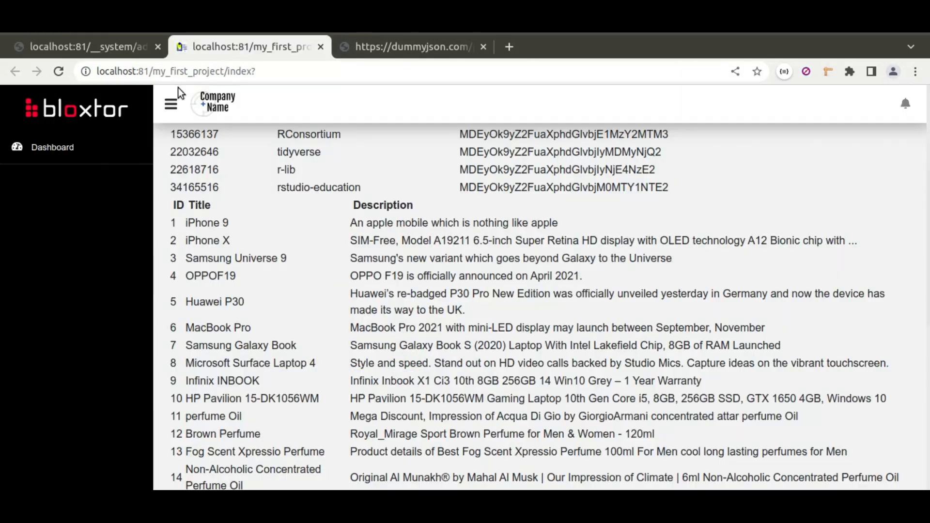
{"action": "left_click", "coordinate": [62, 71]}
{"action": "scroll", "coordinate": [334, 279], "scroll_direction": "down", "scroll_amount": 10}
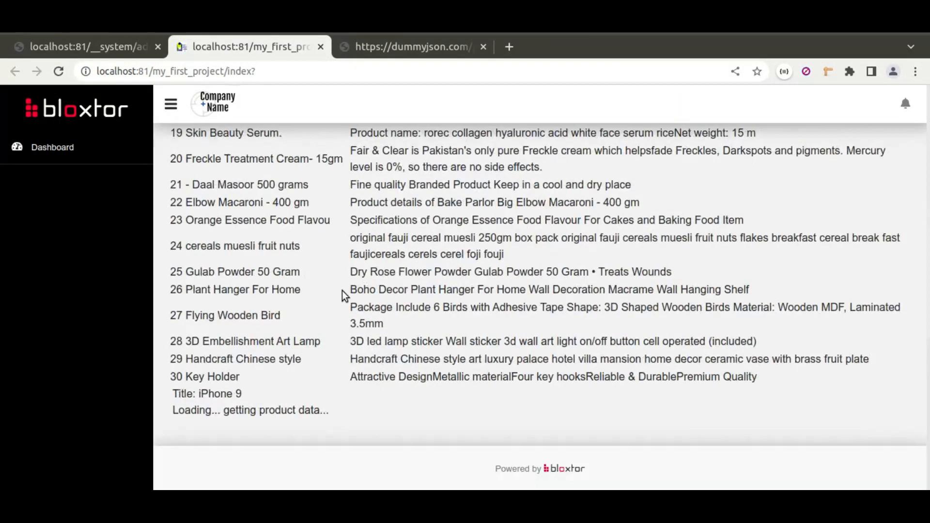
{"action": "left_click_drag", "start_coordinate": [170, 393], "coordinate": [341, 417]}
{"action": "left_click_drag", "start_coordinate": [199, 393], "coordinate": [242, 395]}
{"action": "left_click", "coordinate": [365, 45]}
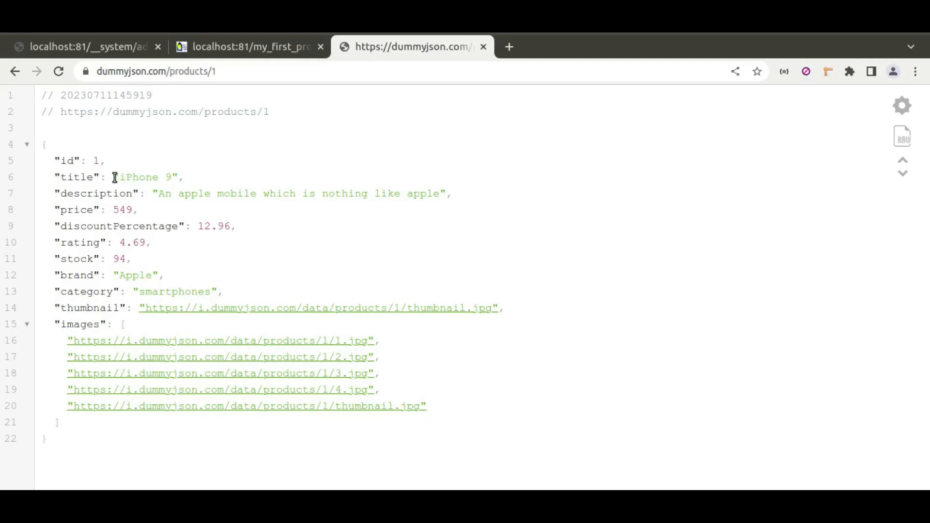
{"action": "left_click_drag", "start_coordinate": [121, 177], "coordinate": [185, 177]}
Check the description line on the published page against the description field in the dummyjson response
{"action": "left_click", "coordinate": [266, 49]}
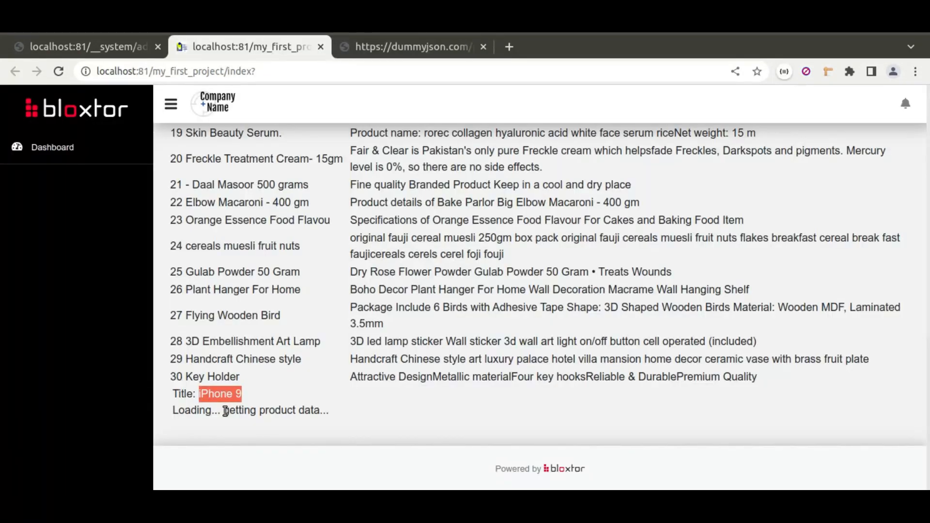
{"action": "left_click_drag", "start_coordinate": [178, 411], "coordinate": [358, 417]}
{"action": "left_click", "coordinate": [359, 418]}
{"action": "left_click_drag", "start_coordinate": [177, 411], "coordinate": [345, 415]}
{"action": "left_click", "coordinate": [345, 415]}
{"action": "left_click", "coordinate": [389, 48]}
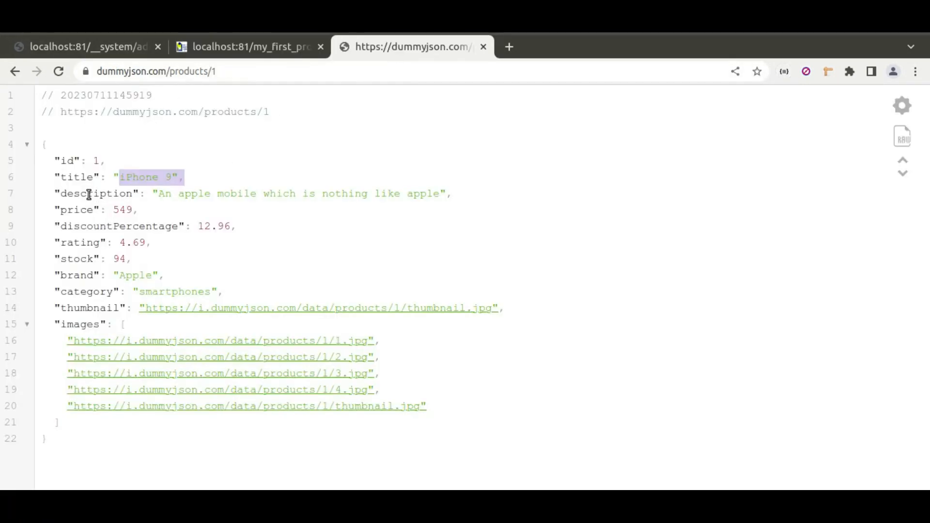
Set the description block's load handler to loadFieldResource in the page editor and save the page
{"action": "left_click", "coordinate": [96, 47]}
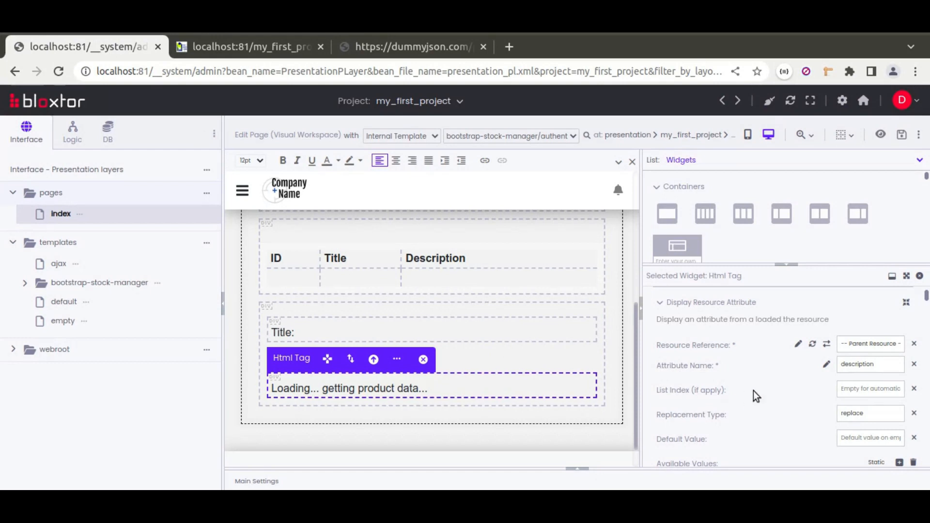
{"action": "scroll", "coordinate": [717, 370], "scroll_direction": "up", "scroll_amount": 2}
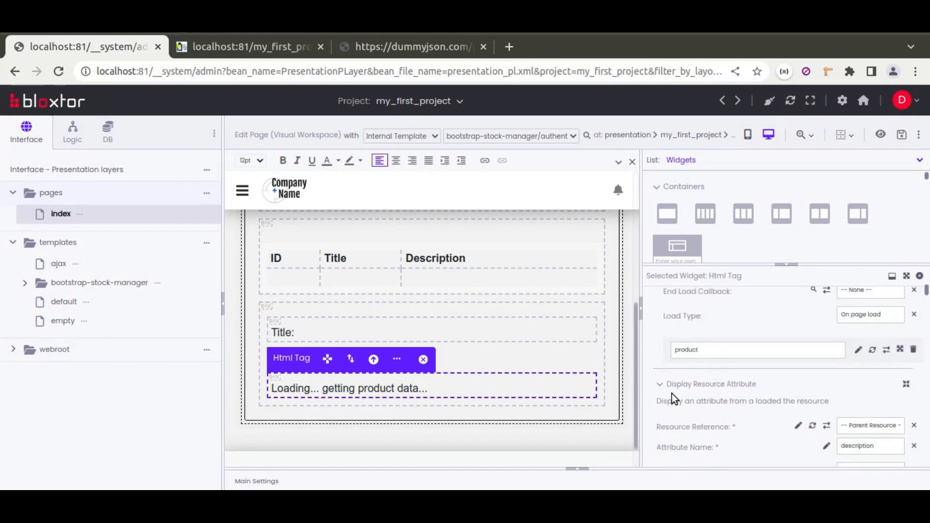
{"action": "scroll", "coordinate": [672, 394], "scroll_direction": "up", "scroll_amount": 2}
{"action": "left_click", "coordinate": [874, 321]}
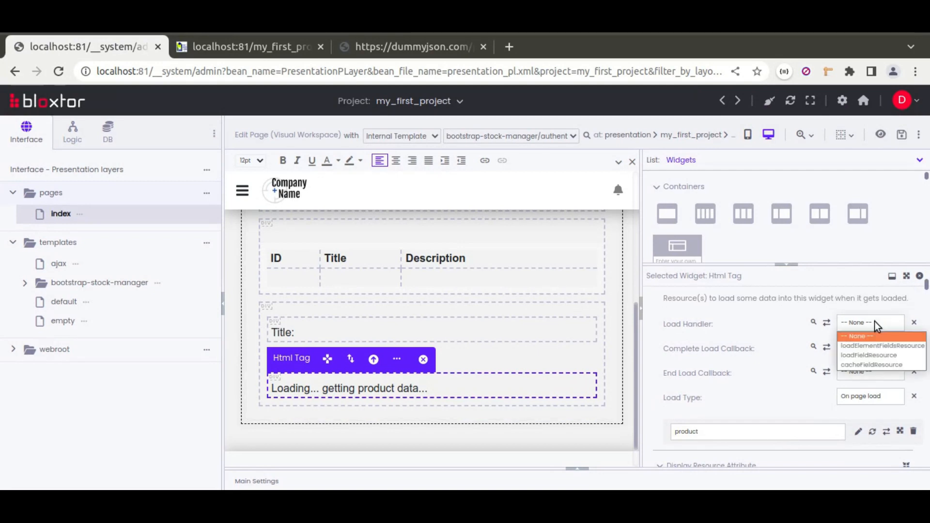
{"action": "left_click", "coordinate": [859, 357]}
{"action": "left_click", "coordinate": [901, 134]}
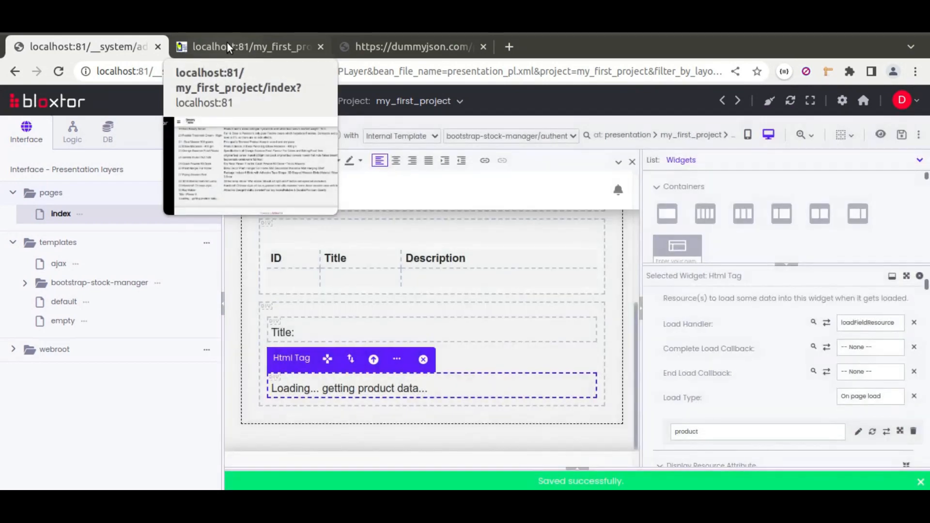
Reload the published index page and compare the product description with the dummyjson products/1 response
{"action": "left_click", "coordinate": [227, 42]}
{"action": "left_click", "coordinate": [58, 72]}
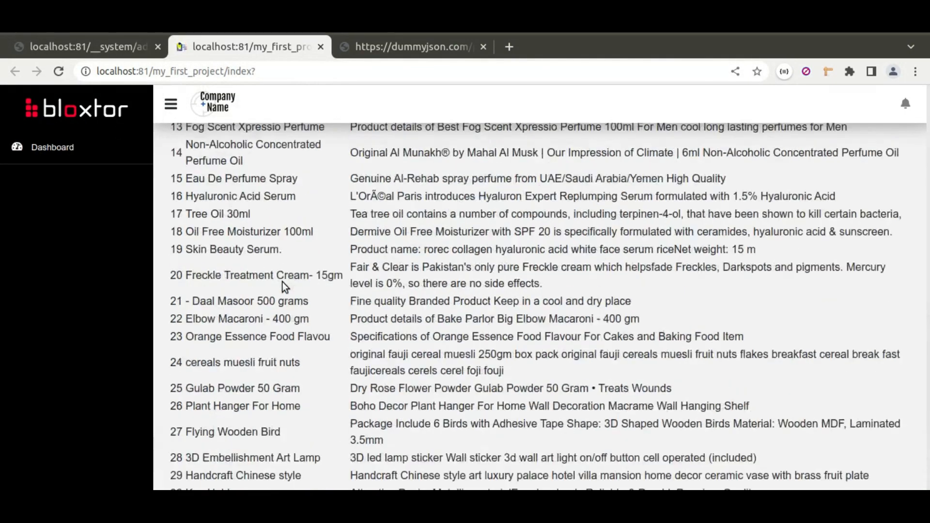
{"action": "left_click_drag", "start_coordinate": [173, 411], "coordinate": [388, 413]}
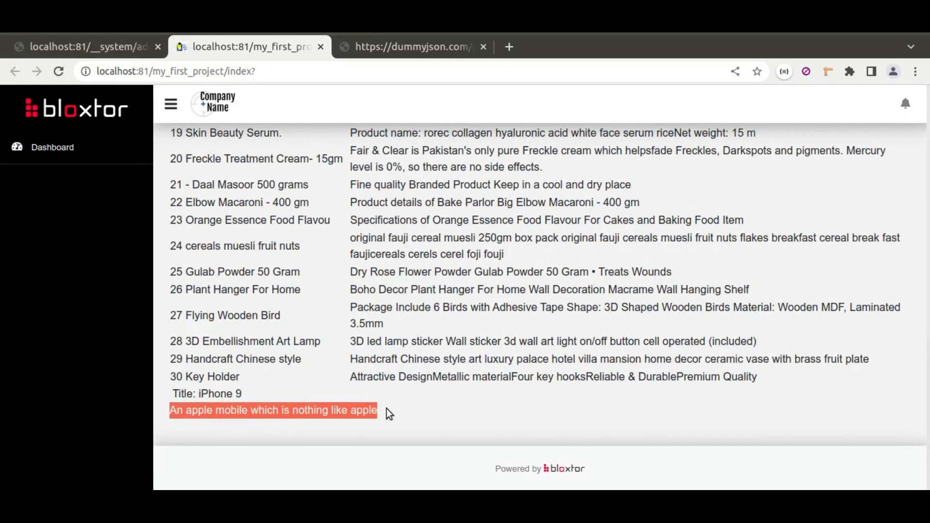
{"action": "left_click", "coordinate": [99, 46]}
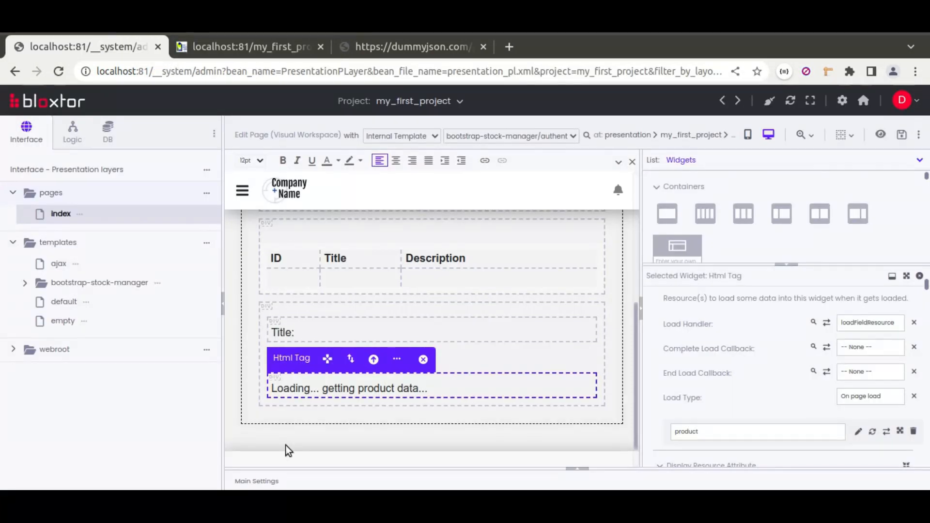
{"action": "left_click", "coordinate": [223, 45]}
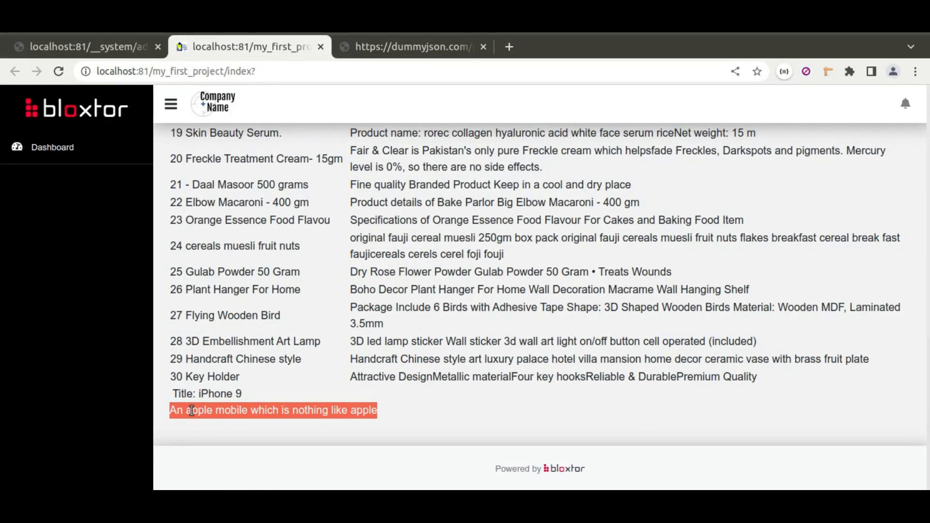
{"action": "left_click", "coordinate": [388, 53]}
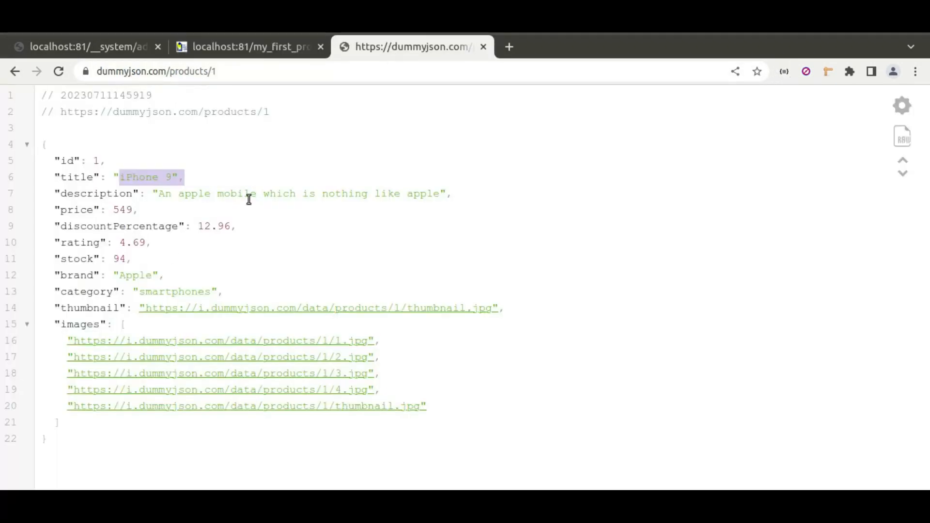
{"action": "left_click_drag", "start_coordinate": [445, 194], "coordinate": [159, 193]}
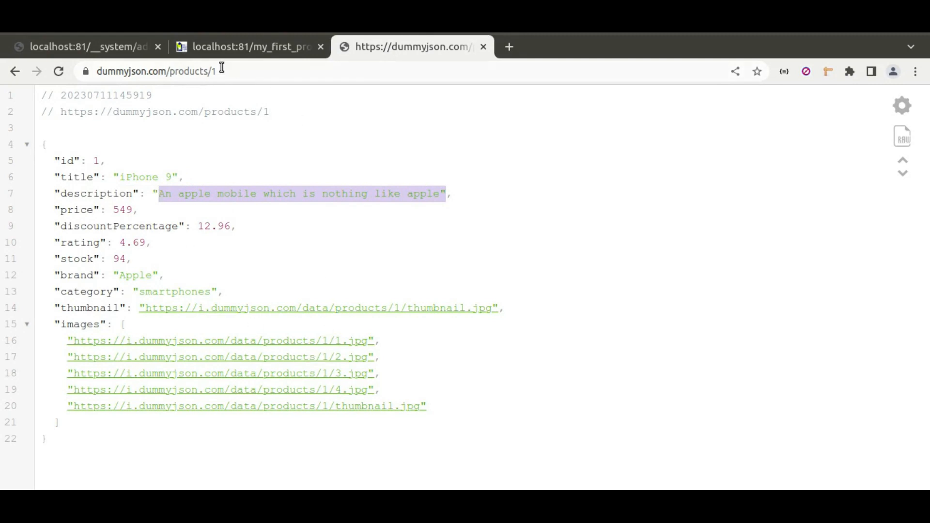
In the page editor, make the parent block load the product resource on page load with the loadElementFieldsResource handler
{"action": "left_click", "coordinate": [121, 49]}
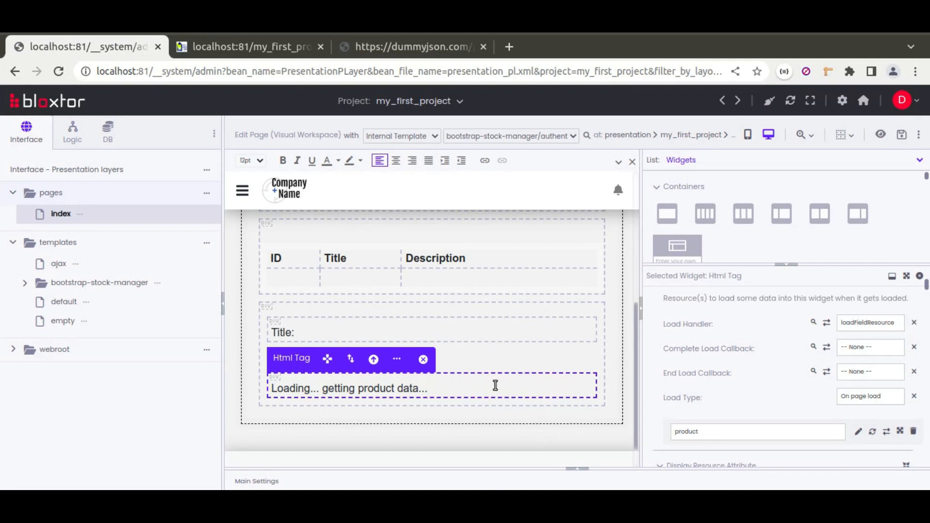
{"action": "left_click", "coordinate": [349, 332]}
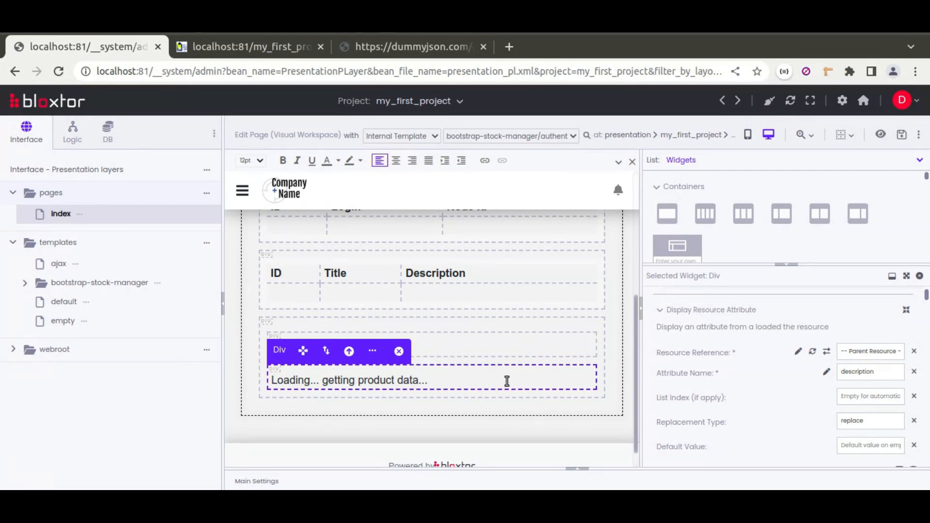
{"action": "left_click", "coordinate": [482, 325]}
{"action": "scroll", "coordinate": [690, 373], "scroll_direction": "up", "scroll_amount": 2}
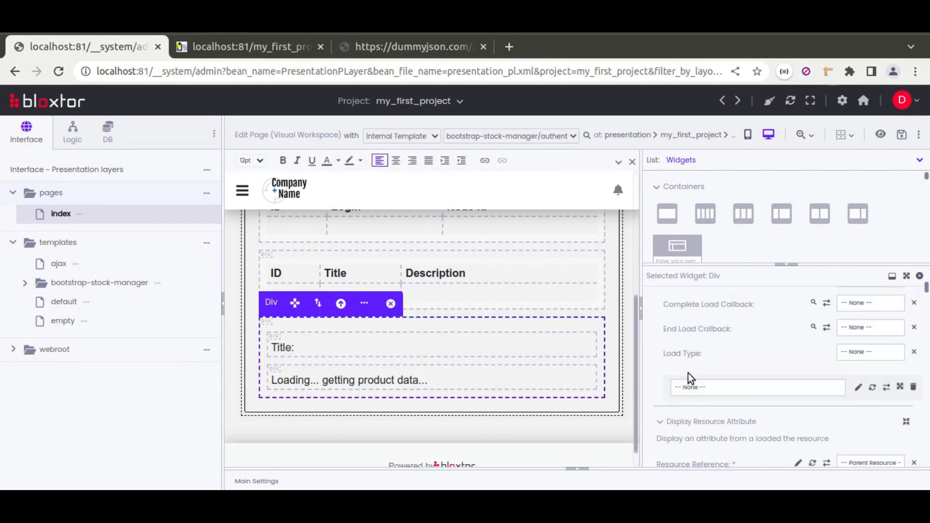
{"action": "scroll", "coordinate": [688, 373], "scroll_direction": "up", "scroll_amount": 1}
{"action": "left_click", "coordinate": [702, 441]}
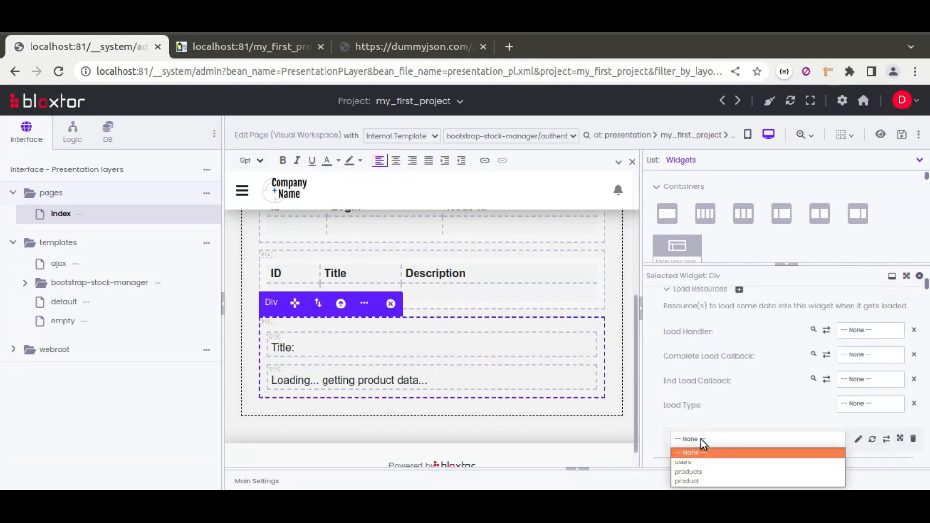
{"action": "left_click", "coordinate": [691, 482]}
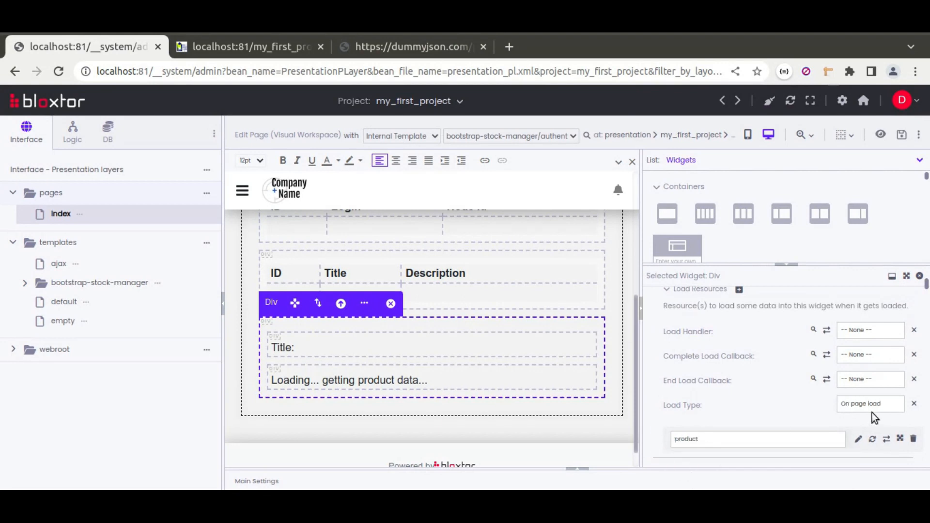
{"action": "left_click", "coordinate": [859, 330]}
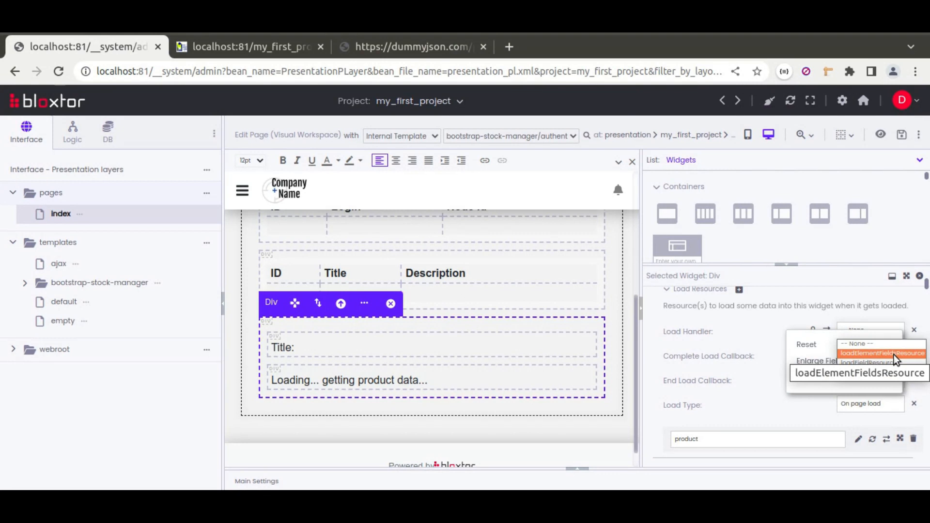
{"action": "left_click", "coordinate": [896, 355]}
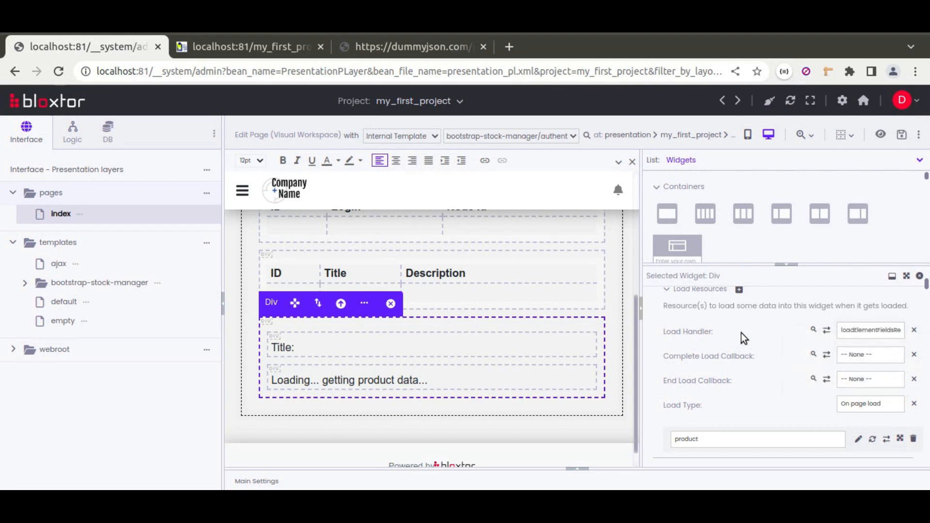
Remove the product load resource from the Title and description blocks, and clear the description block's load handler
{"action": "left_click", "coordinate": [523, 342]}
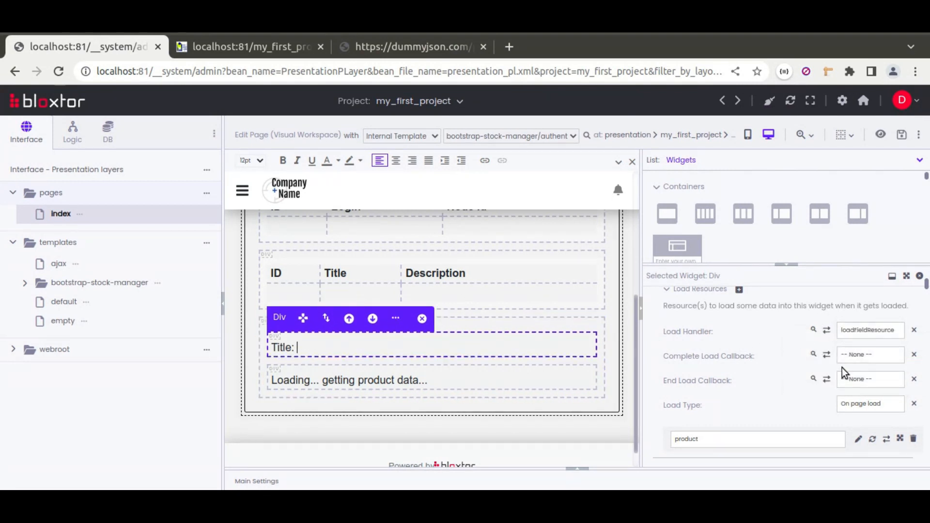
{"action": "left_click", "coordinate": [913, 436]}
{"action": "left_click", "coordinate": [588, 158]}
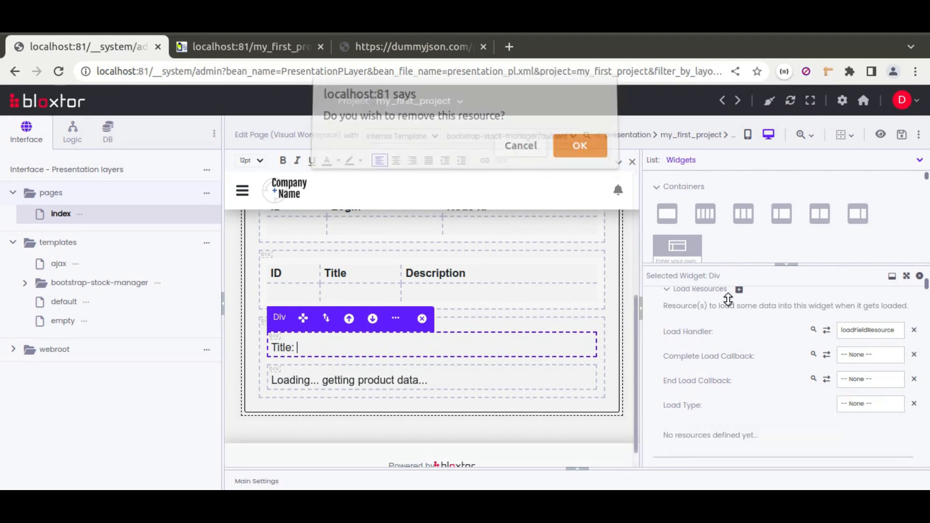
{"action": "left_click", "coordinate": [556, 378]}
{"action": "left_click", "coordinate": [913, 438]}
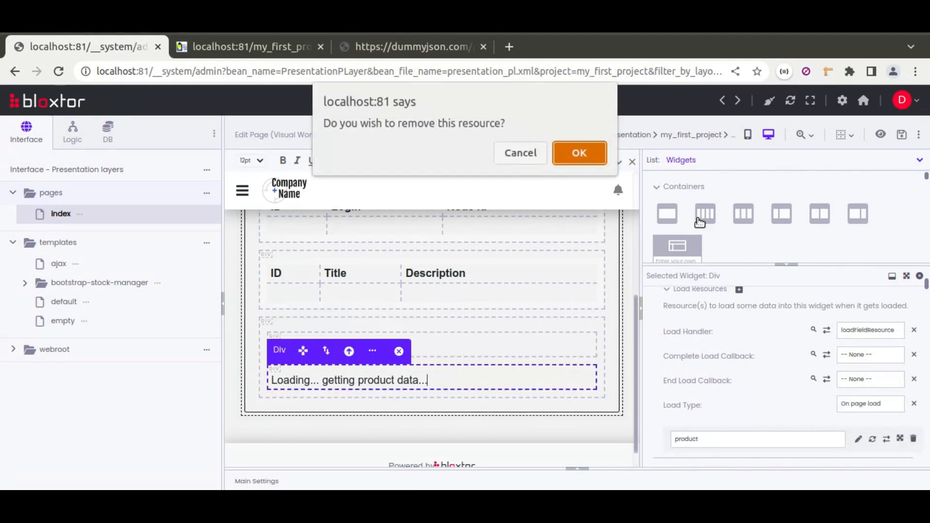
{"action": "left_click", "coordinate": [594, 155]}
{"action": "left_click", "coordinate": [914, 330]}
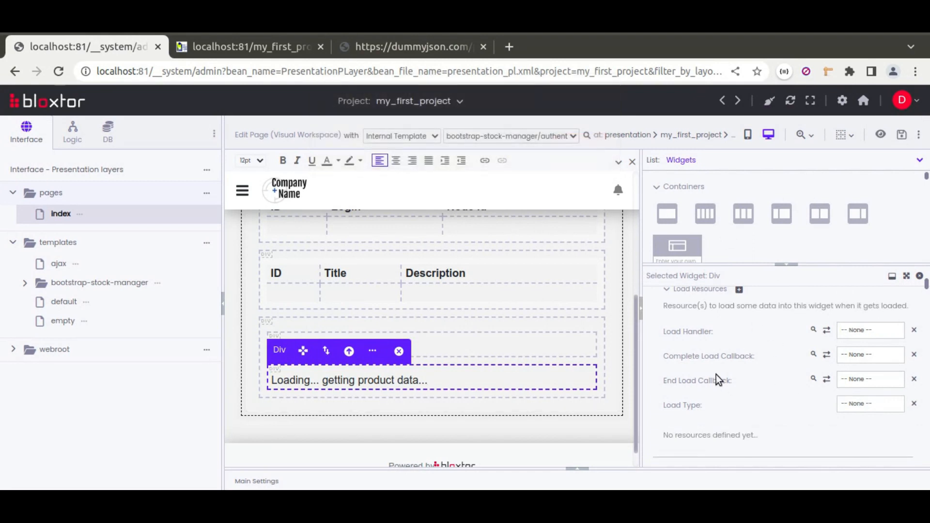
Review the load resources and displayed attributes of the parent, Title and description blocks, and save the page
{"action": "left_click", "coordinate": [521, 351]}
{"action": "left_click", "coordinate": [515, 372]}
{"action": "left_click", "coordinate": [511, 348]}
{"action": "left_click", "coordinate": [512, 374]}
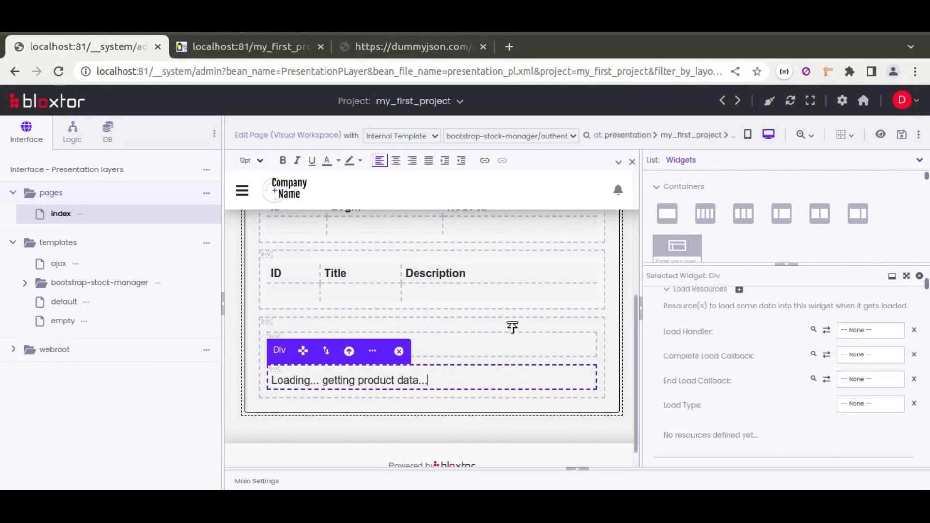
{"action": "left_click", "coordinate": [512, 328]}
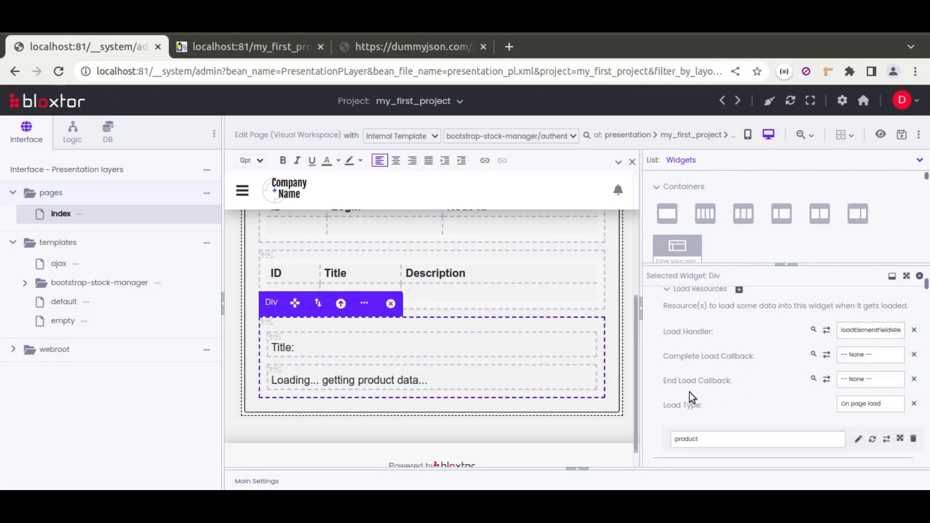
{"action": "left_click", "coordinate": [571, 347]}
{"action": "scroll", "coordinate": [650, 383], "scroll_direction": "down", "scroll_amount": 4}
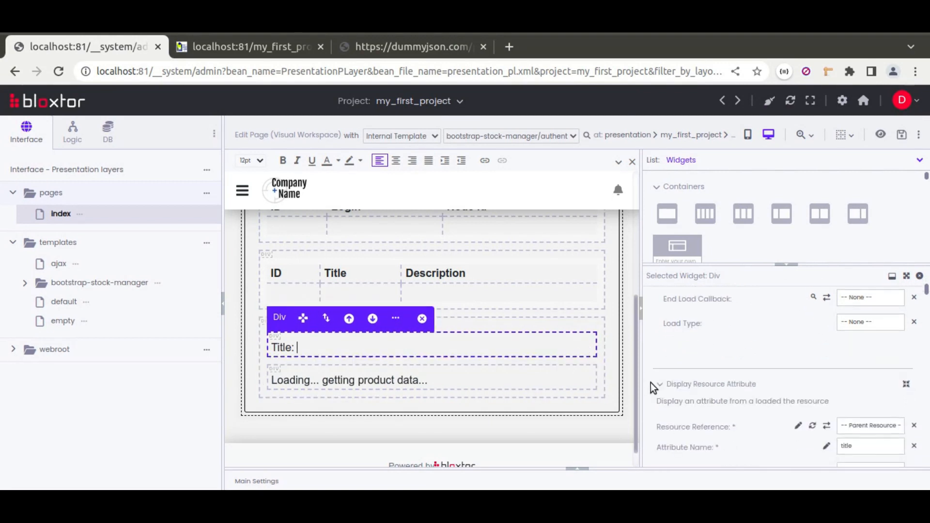
{"action": "left_click", "coordinate": [532, 378]}
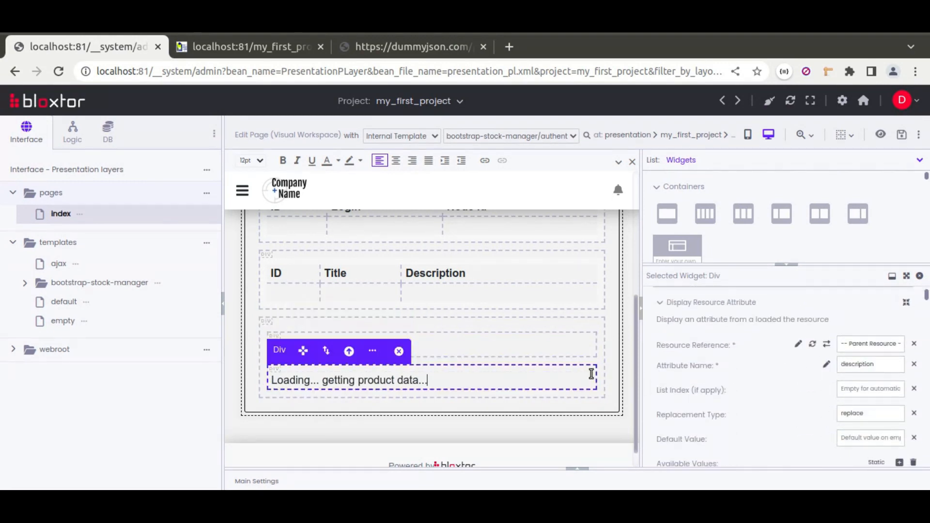
{"action": "left_click", "coordinate": [573, 346]}
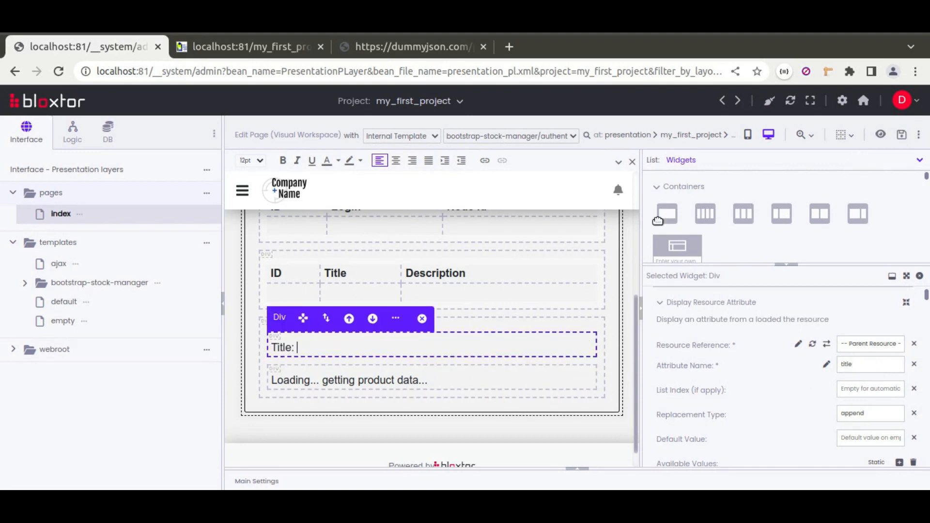
{"action": "left_click", "coordinate": [505, 376]}
{"action": "left_click", "coordinate": [901, 137]}
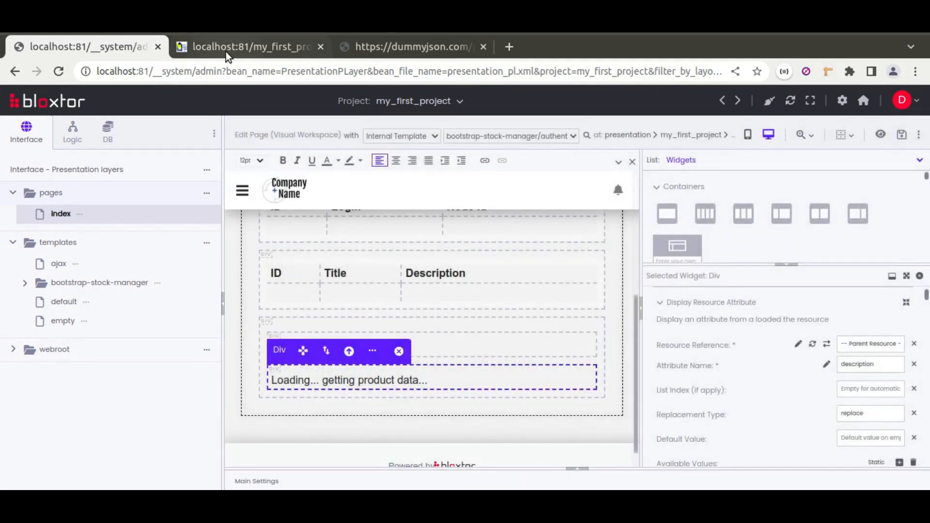
Reload the published index page and compare the product title and description with the dummyjson products/1 response
{"action": "left_click", "coordinate": [226, 51]}
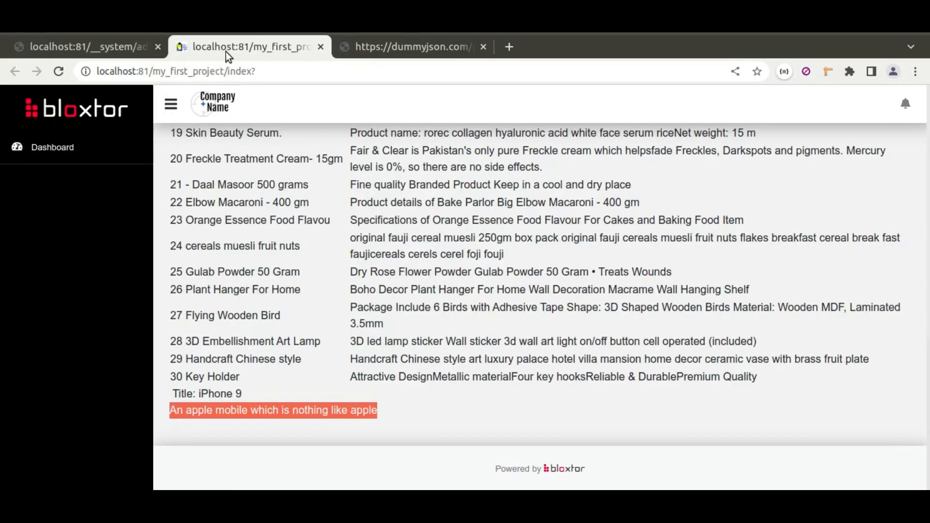
{"action": "left_click", "coordinate": [59, 71]}
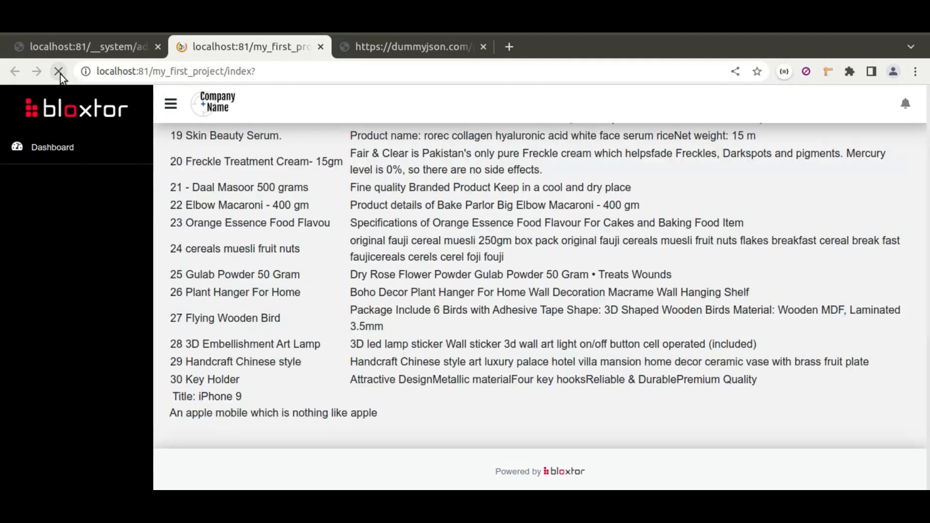
{"action": "scroll", "coordinate": [365, 302], "scroll_direction": "down", "scroll_amount": 10}
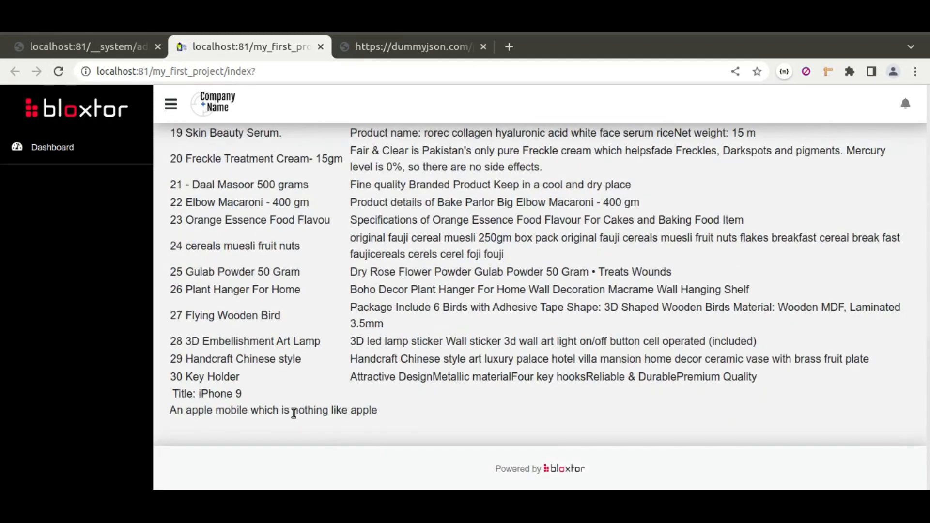
{"action": "left_click_drag", "start_coordinate": [387, 408], "coordinate": [168, 388]}
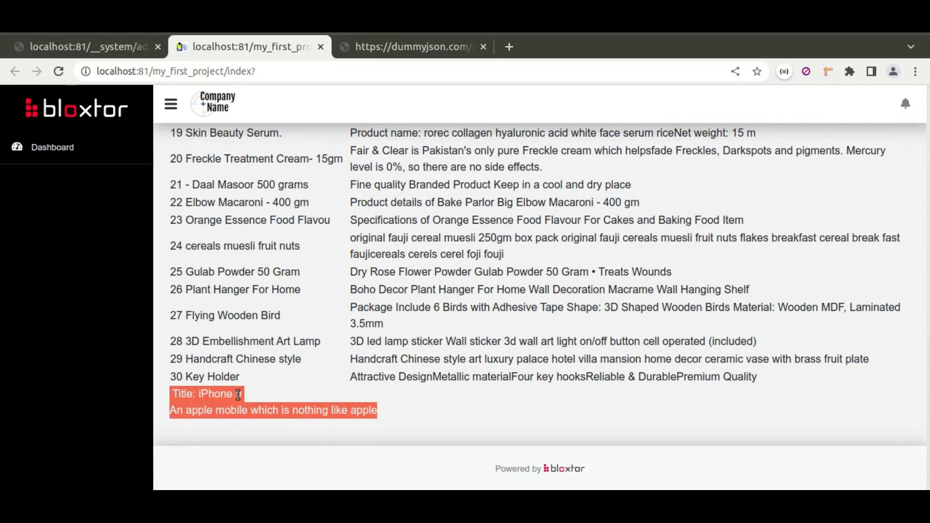
{"action": "left_click", "coordinate": [368, 45]}
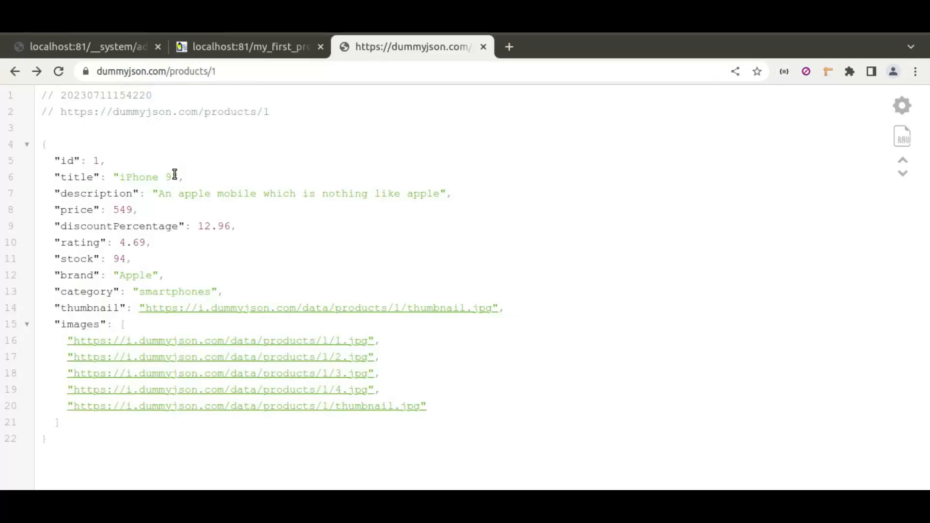
{"action": "left_click_drag", "start_coordinate": [179, 193], "coordinate": [445, 193]}
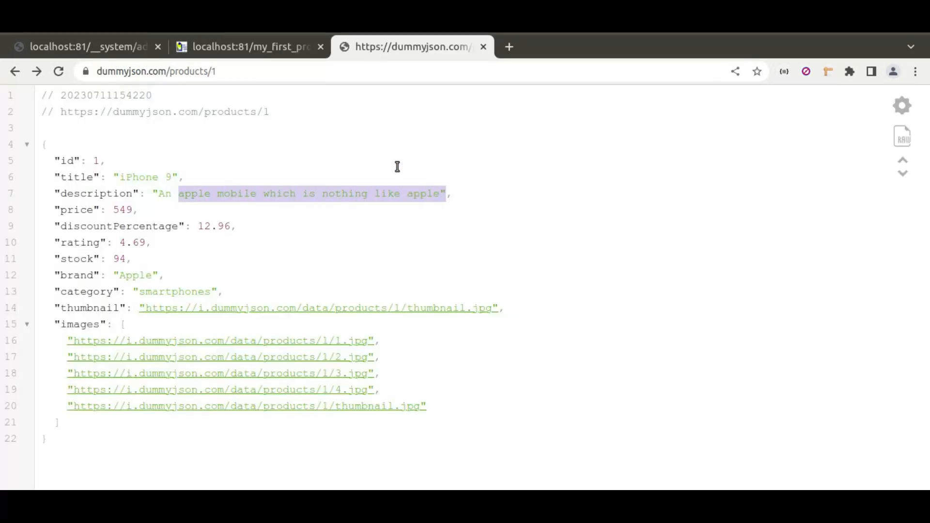
In the page editor, add an Html Block below the product block and place a Dropdown inside it
{"action": "left_click", "coordinate": [99, 46]}
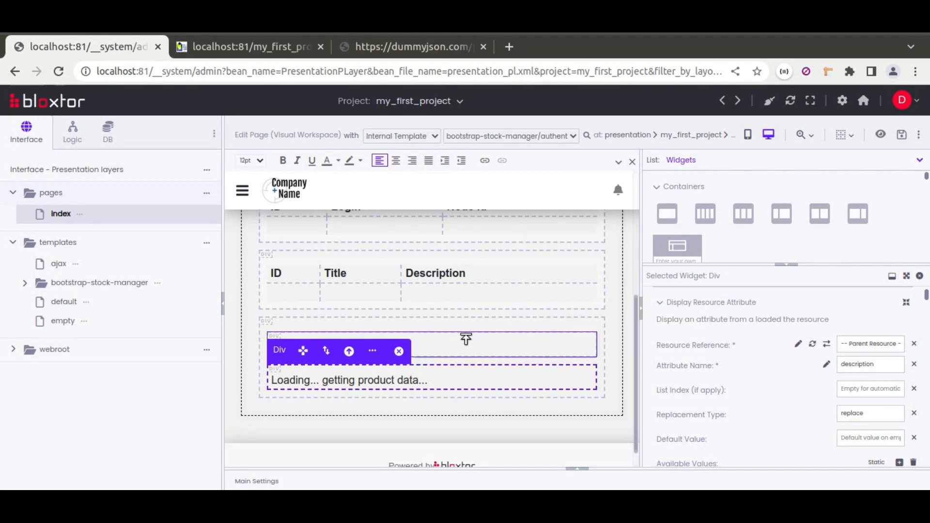
{"action": "left_click", "coordinate": [781, 264]}
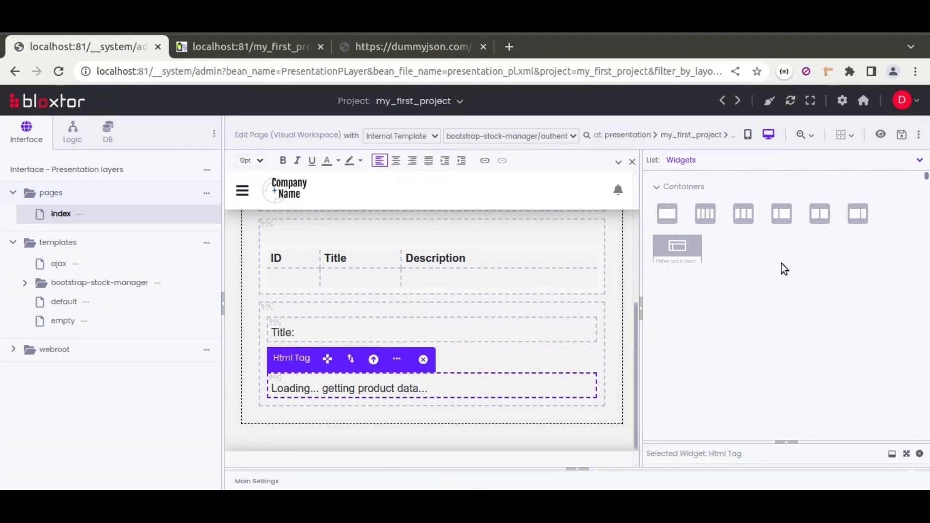
{"action": "left_click_drag", "start_coordinate": [896, 322], "coordinate": [543, 421]}
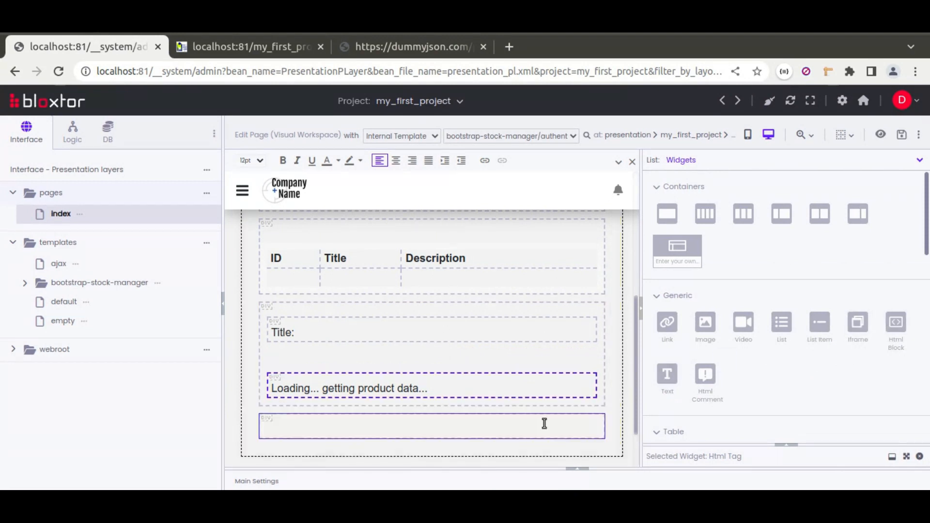
{"action": "scroll", "coordinate": [709, 350], "scroll_direction": "down", "scroll_amount": 4}
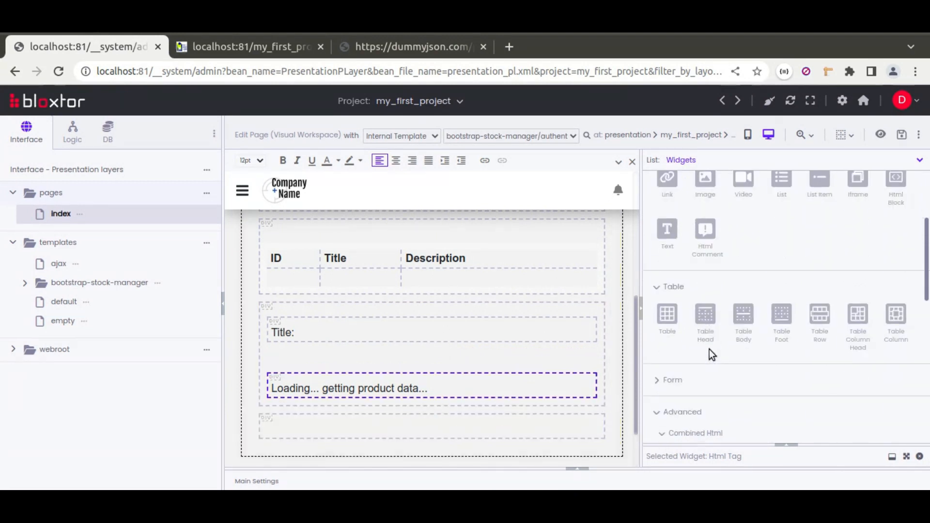
{"action": "scroll", "coordinate": [710, 348], "scroll_direction": "down", "scroll_amount": 1}
{"action": "left_click", "coordinate": [665, 283]}
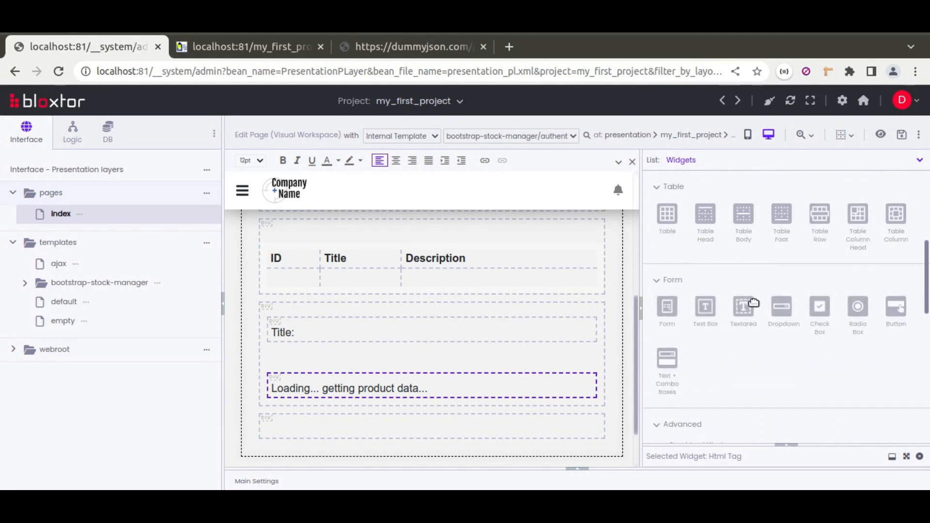
{"action": "left_click_drag", "start_coordinate": [783, 308], "coordinate": [480, 431]}
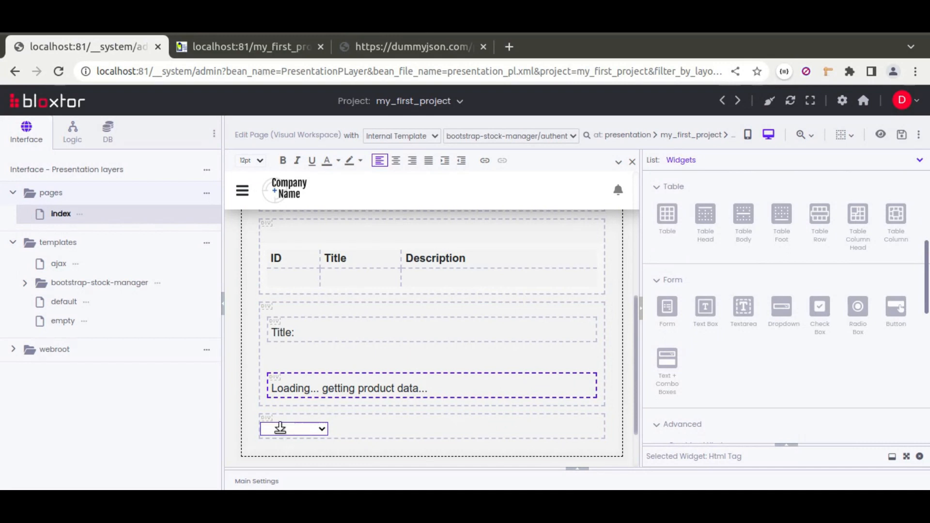
{"action": "left_click", "coordinate": [300, 431]}
{"action": "left_click", "coordinate": [165, 488]}
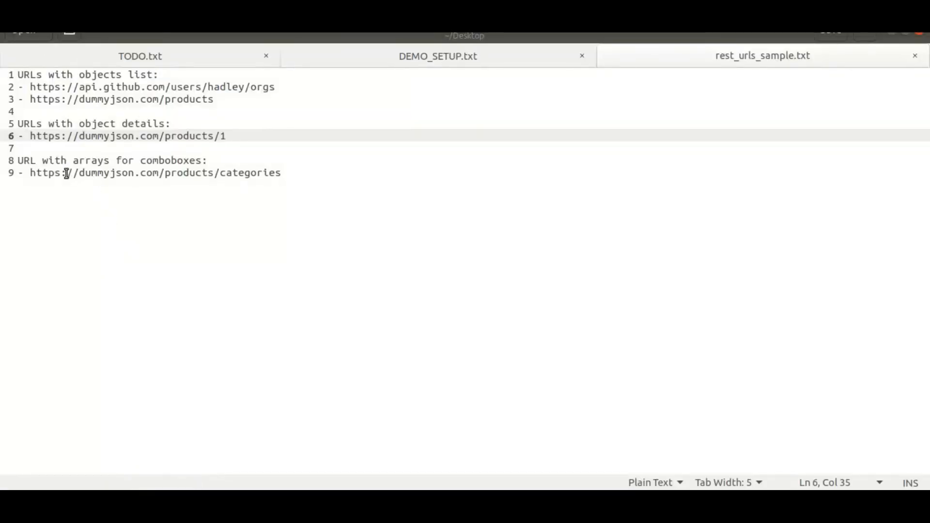
{"action": "left_click_drag", "start_coordinate": [30, 173], "coordinate": [301, 176]}
{"action": "key", "text": "ctrl+c"}
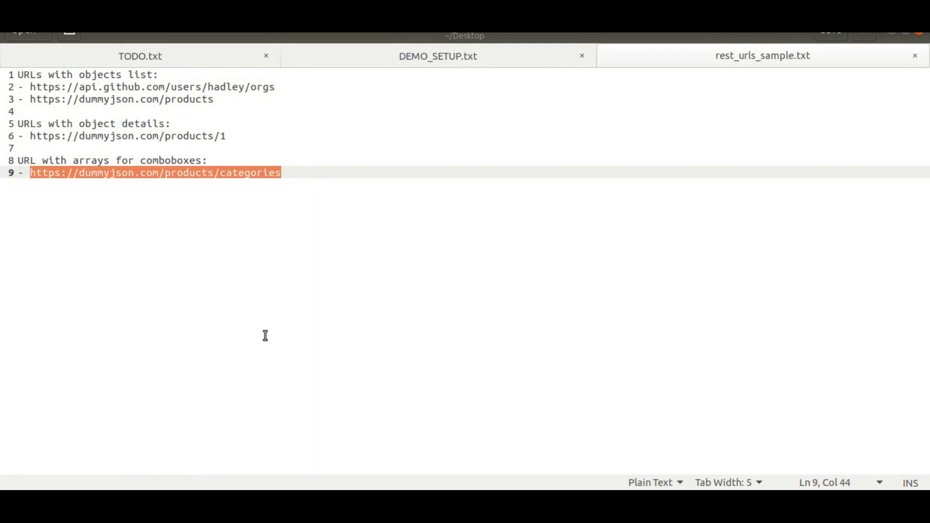
{"action": "left_click", "coordinate": [251, 485]}
{"action": "left_click", "coordinate": [195, 401]}
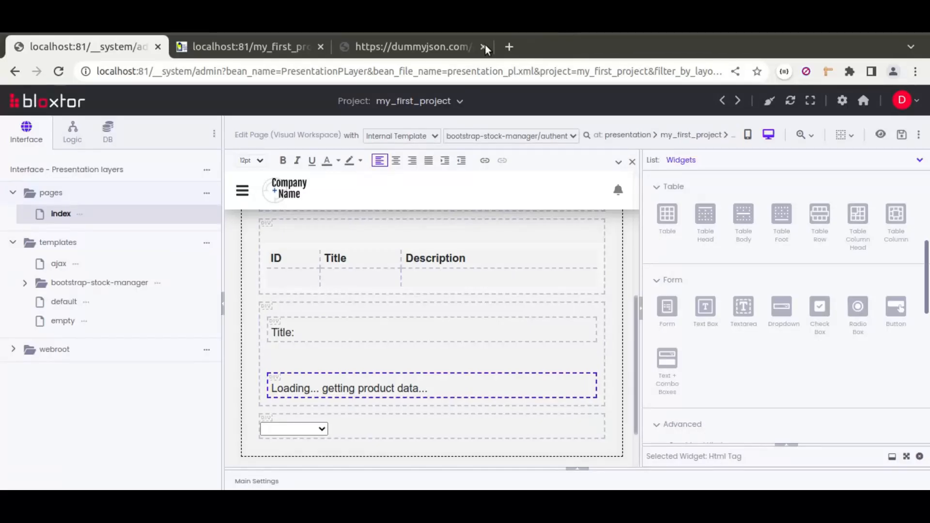
{"action": "left_click", "coordinate": [460, 47]}
{"action": "left_click", "coordinate": [325, 71]}
{"action": "key", "text": "ctrl+v"}
{"action": "key", "text": "Return"}
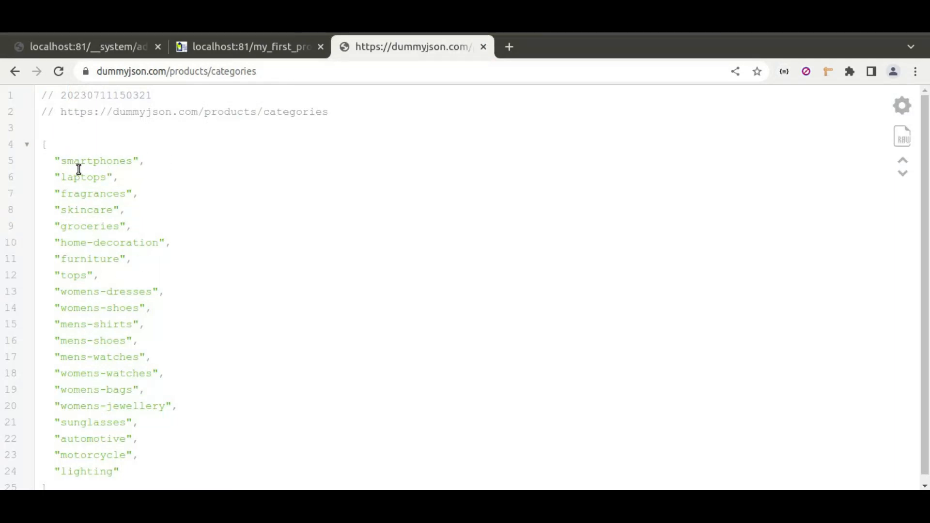
{"action": "left_click", "coordinate": [129, 47]}
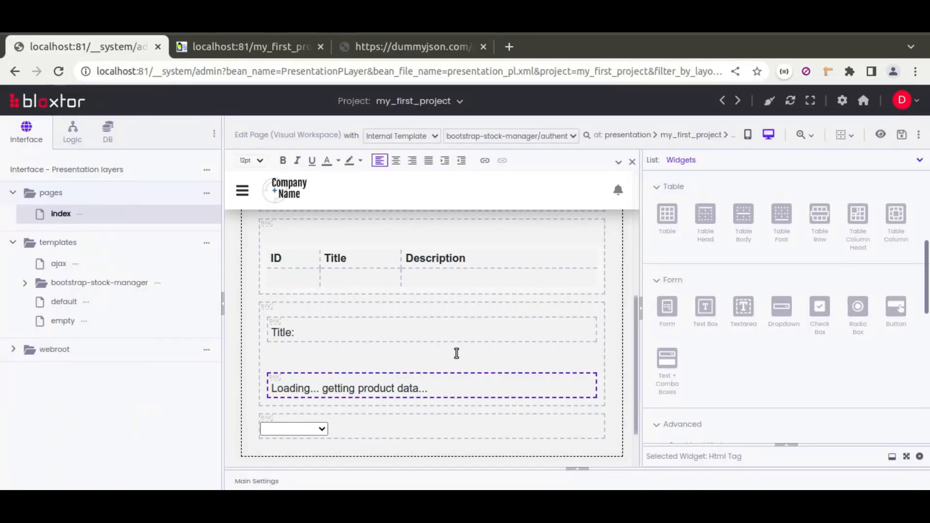
{"action": "left_click", "coordinate": [584, 477]}
{"action": "left_click", "coordinate": [666, 331]}
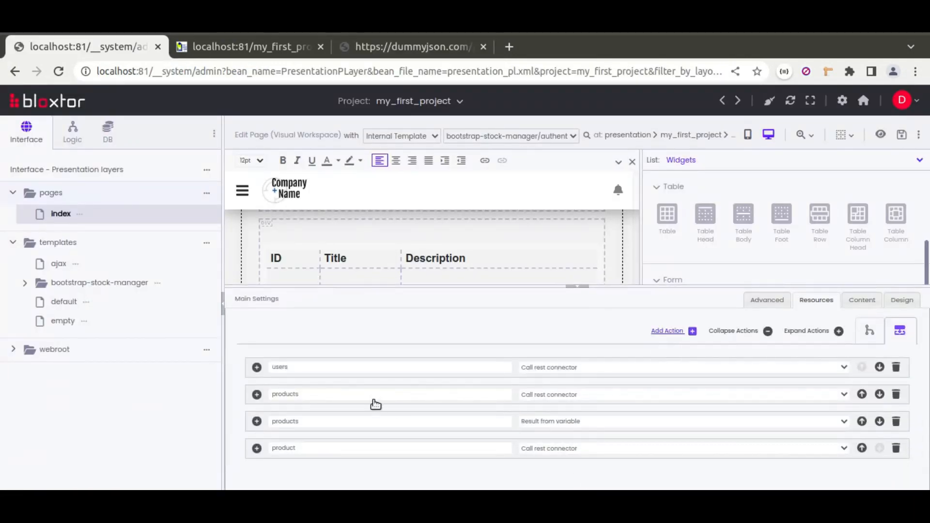
{"action": "left_click", "coordinate": [553, 391]}
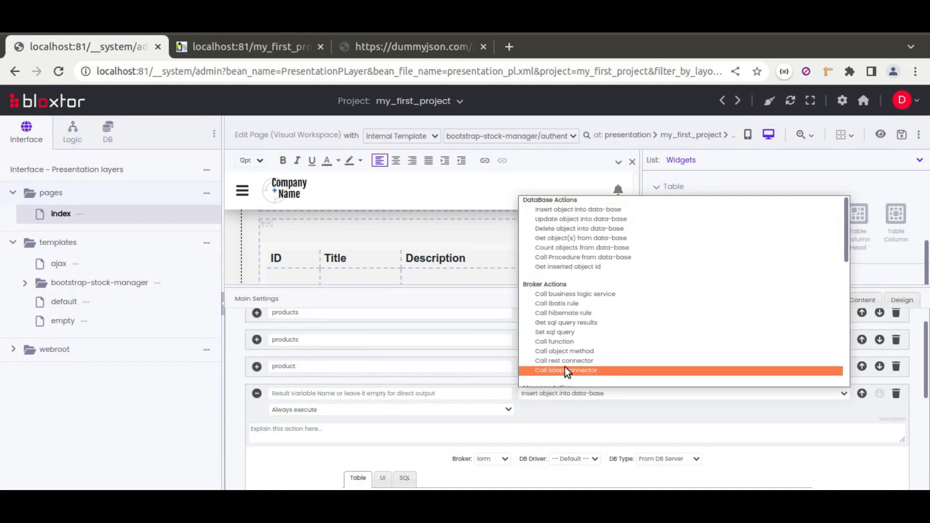
{"action": "left_click", "coordinate": [565, 368]}
{"action": "scroll", "coordinate": [476, 362], "scroll_direction": "down", "scroll_amount": 1}
{"action": "left_click", "coordinate": [339, 400]}
{"action": "key", "text": "ctrl+v"}
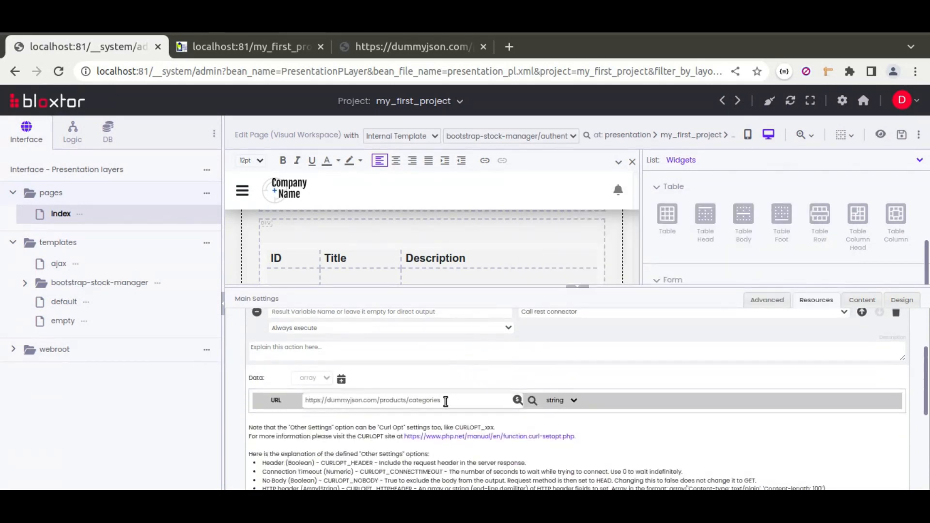
{"action": "triple_click", "coordinate": [431, 400]}
Set the new REST connector action's result type to content json
{"action": "scroll", "coordinate": [324, 441], "scroll_direction": "down", "scroll_amount": 3}
{"action": "left_click", "coordinate": [327, 456]}
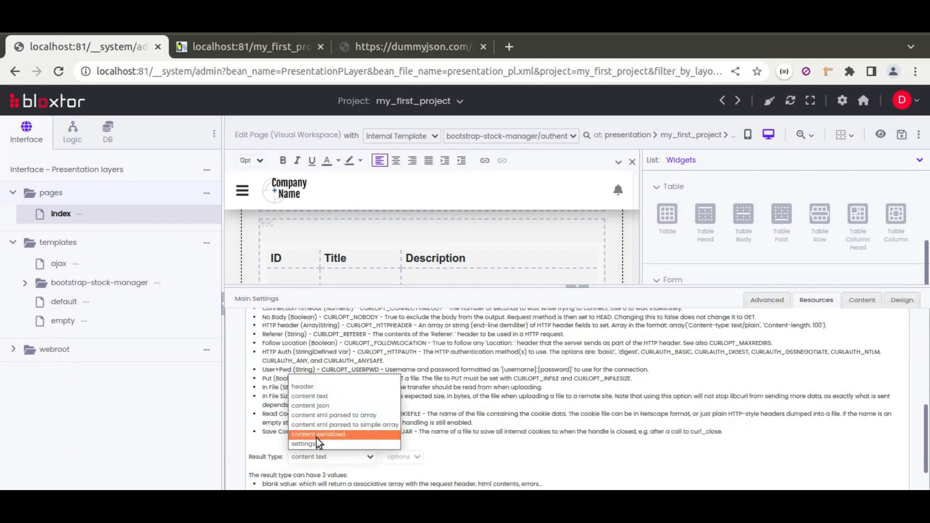
{"action": "left_click", "coordinate": [316, 405]}
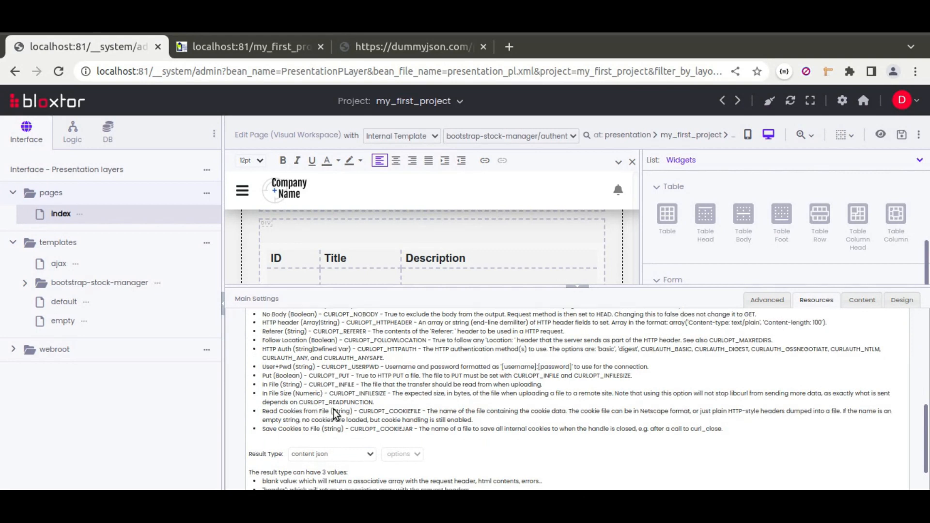
{"action": "scroll", "coordinate": [333, 409], "scroll_direction": "down", "scroll_amount": 1}
{"action": "left_click", "coordinate": [333, 411]}
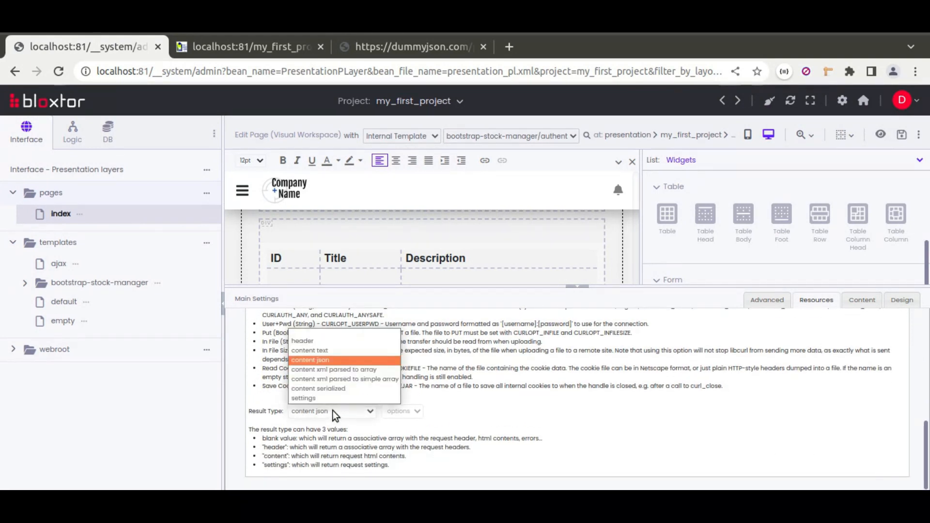
{"action": "left_click", "coordinate": [333, 411]}
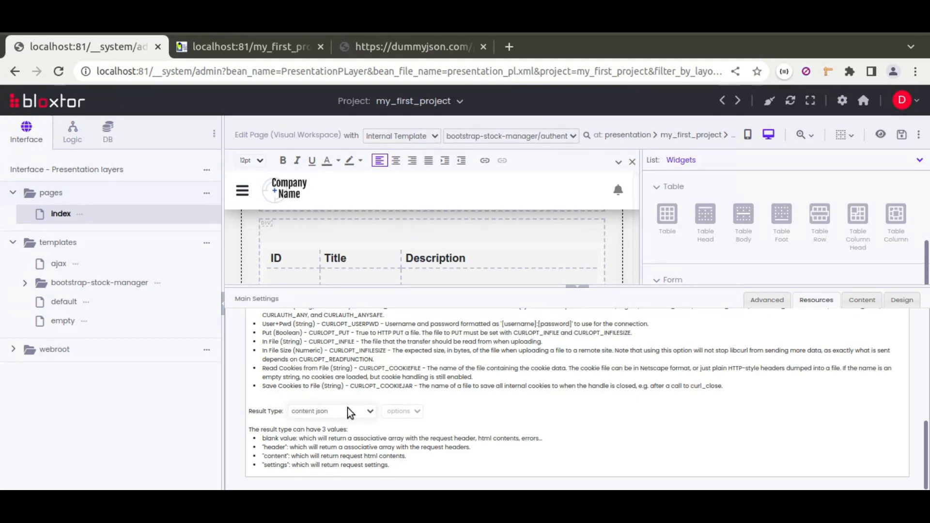
Name the new action's result variable categories and collapse the main settings
{"action": "scroll", "coordinate": [320, 373], "scroll_direction": "up", "scroll_amount": 4}
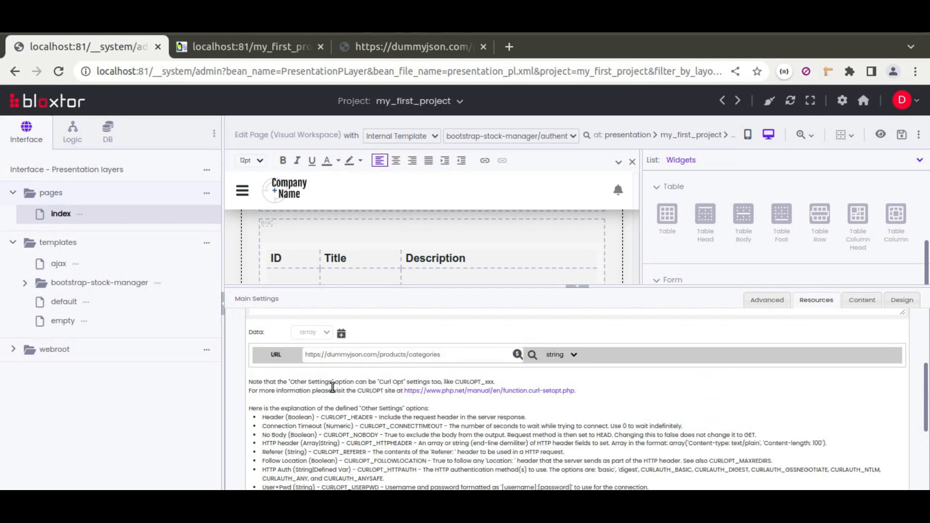
{"action": "scroll", "coordinate": [324, 383], "scroll_direction": "up", "scroll_amount": 2}
{"action": "type", "text": "co"}
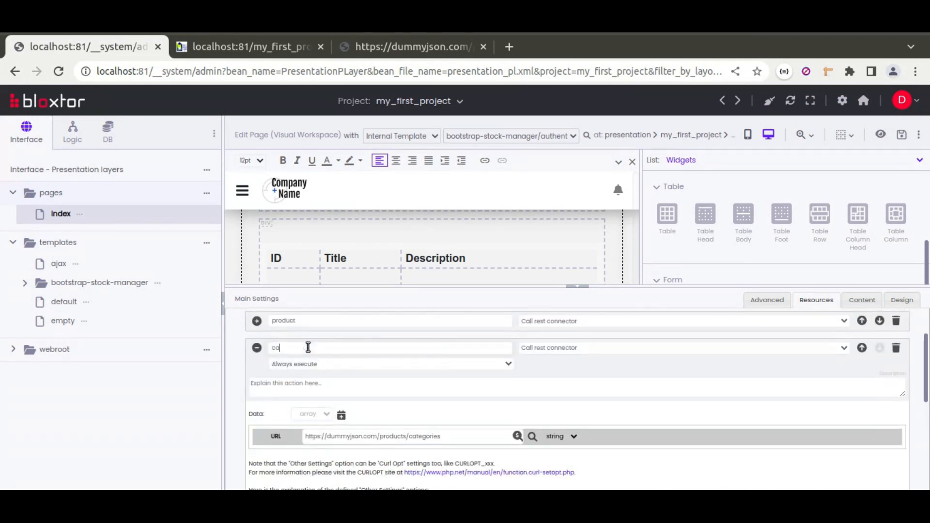
{"action": "double_click", "coordinate": [301, 348]}
{"action": "left_click", "coordinate": [519, 365]}
{"action": "left_click", "coordinate": [581, 287]}
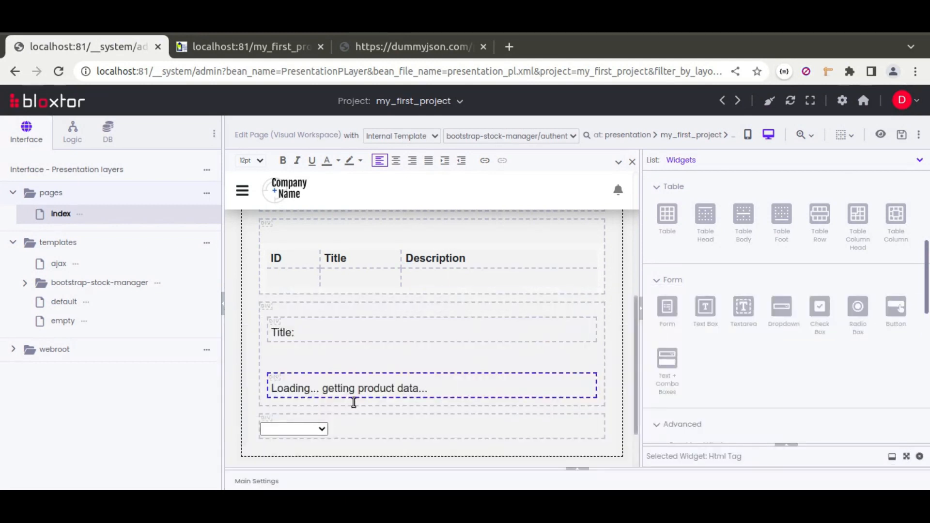
Assign the categories resource to the new Dropdown's load resources
{"action": "scroll", "coordinate": [297, 429], "scroll_direction": "down", "scroll_amount": 1}
{"action": "left_click", "coordinate": [300, 414]}
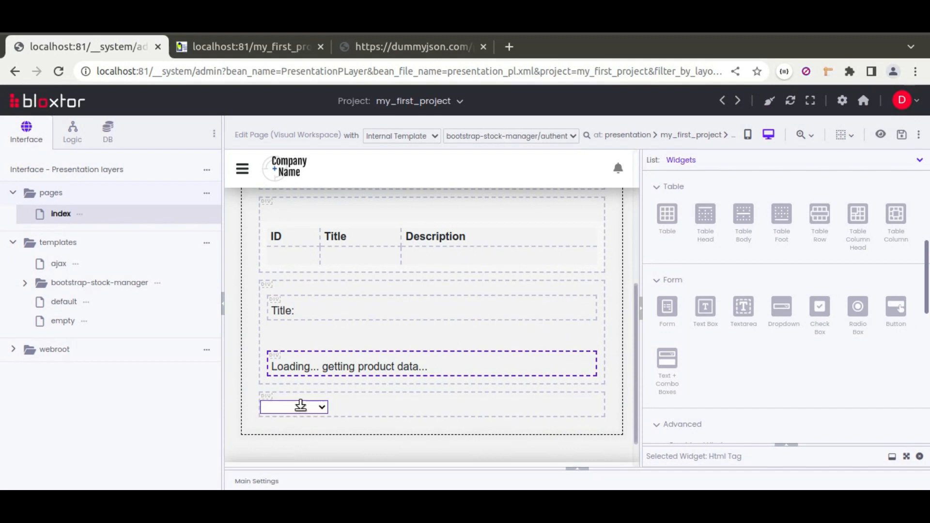
{"action": "left_click", "coordinate": [793, 446]}
{"action": "scroll", "coordinate": [703, 341], "scroll_direction": "up", "scroll_amount": 3}
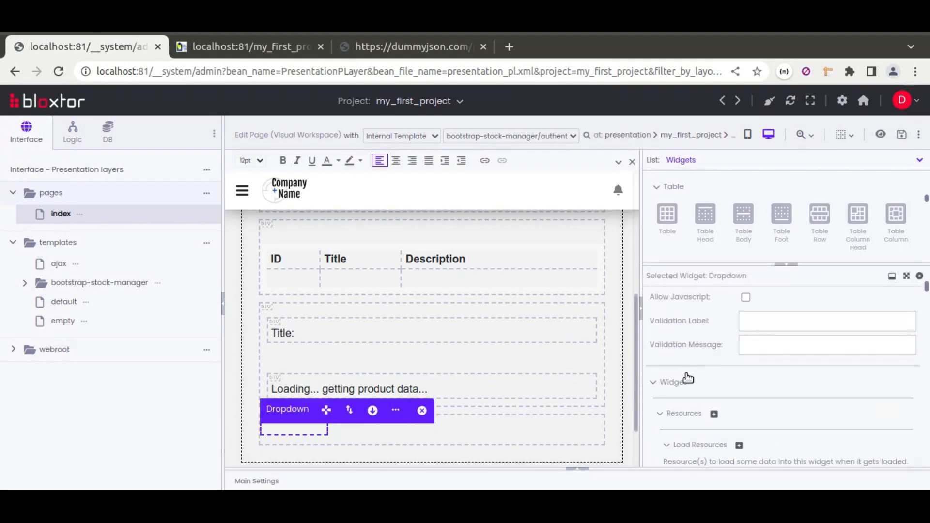
{"action": "scroll", "coordinate": [693, 383], "scroll_direction": "down", "scroll_amount": 5}
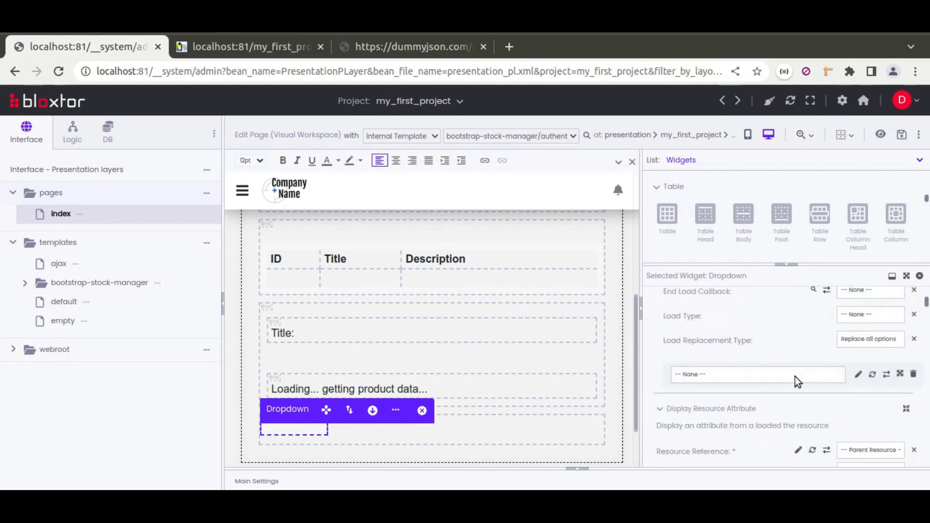
{"action": "left_click", "coordinate": [801, 376]}
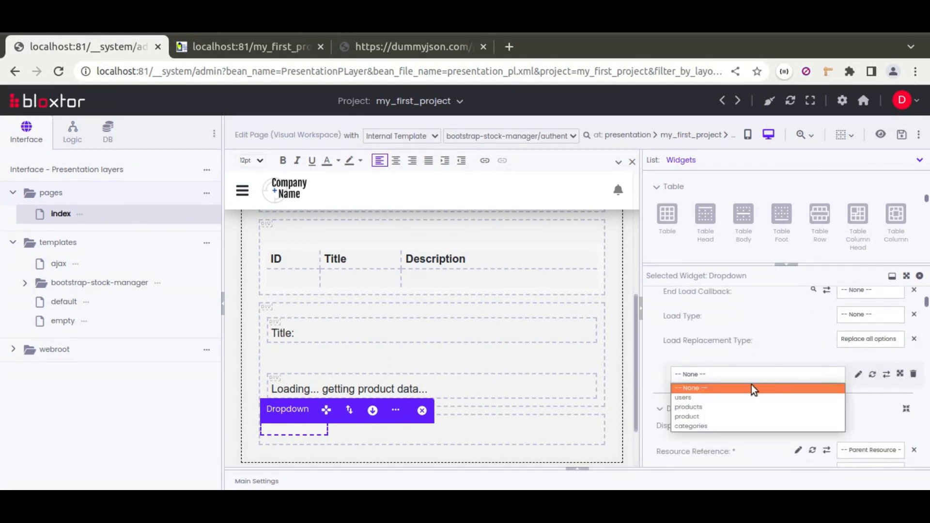
{"action": "left_click", "coordinate": [691, 426]}
Set the Dropdown's load handler to loadFieldResource and review its load settings
{"action": "scroll", "coordinate": [784, 347], "scroll_direction": "up", "scroll_amount": 2}
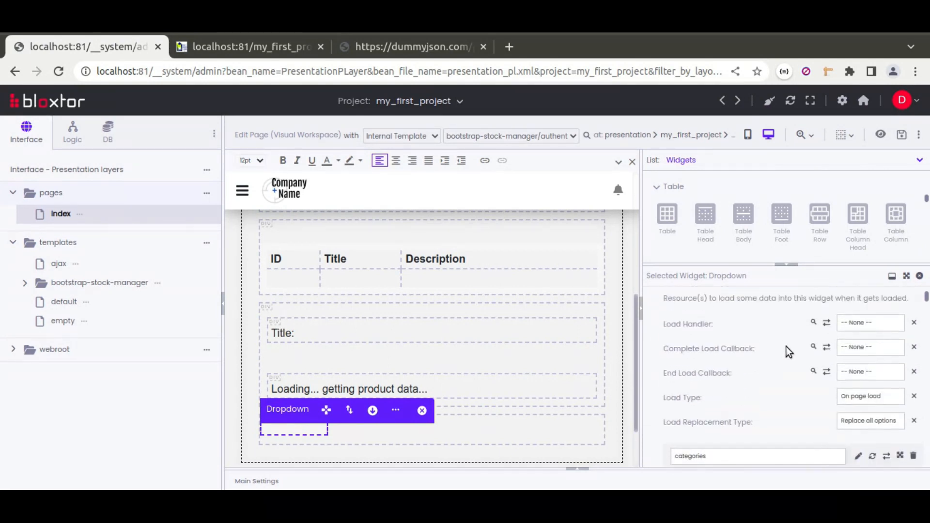
{"action": "left_click", "coordinate": [861, 328]}
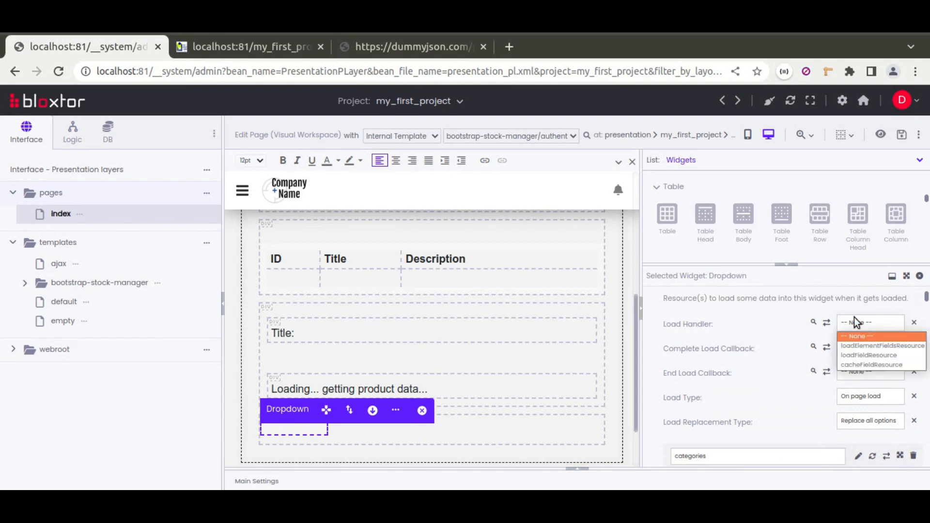
{"action": "left_click", "coordinate": [855, 357]}
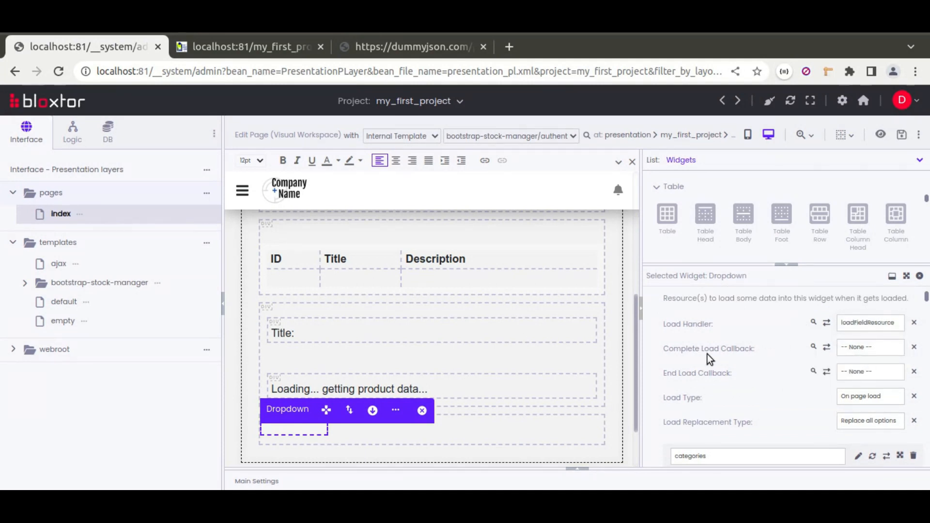
{"action": "scroll", "coordinate": [668, 375], "scroll_direction": "down", "scroll_amount": 2}
{"action": "scroll", "coordinate": [695, 344], "scroll_direction": "up", "scroll_amount": 3}
{"action": "scroll", "coordinate": [694, 344], "scroll_direction": "down", "scroll_amount": 1}
Save the page and check the category dropdown's options on the reloaded index page
{"action": "left_click", "coordinate": [902, 135]}
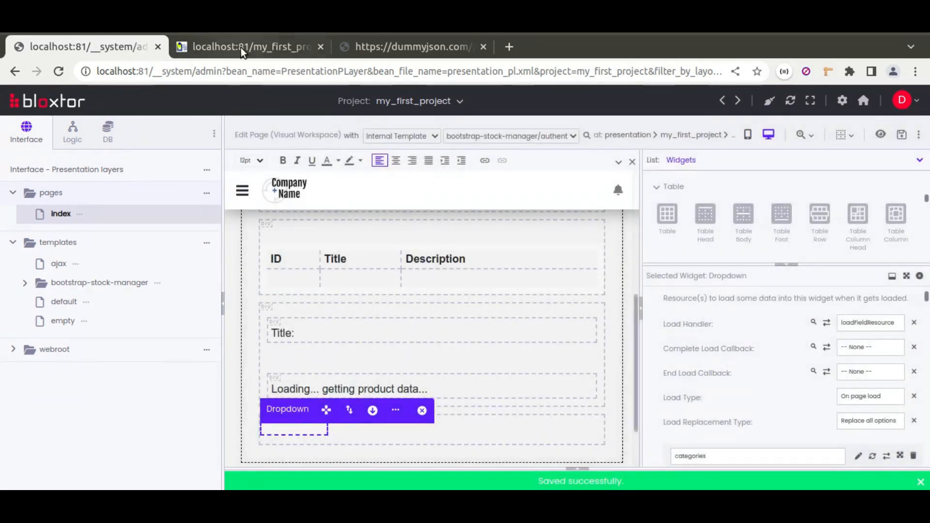
{"action": "left_click", "coordinate": [241, 48]}
{"action": "left_click", "coordinate": [59, 71]}
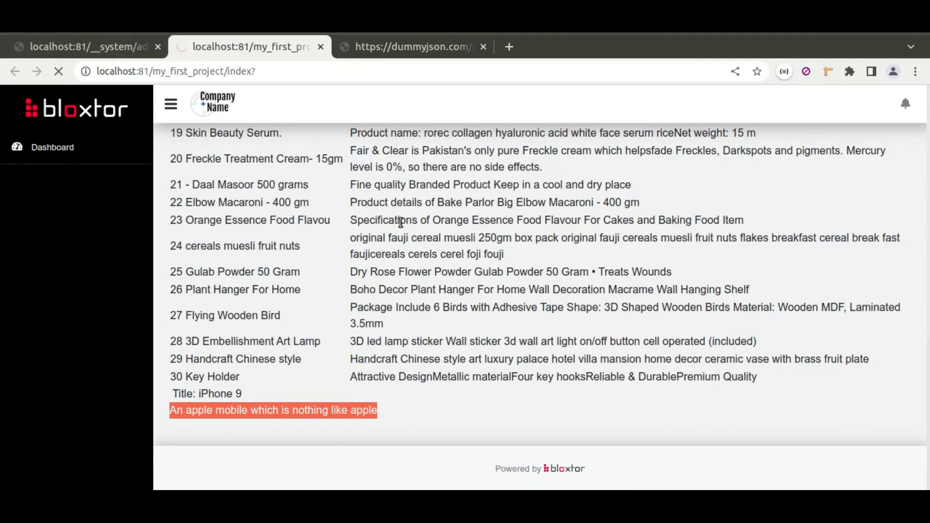
{"action": "scroll", "coordinate": [381, 307], "scroll_direction": "down", "scroll_amount": 10}
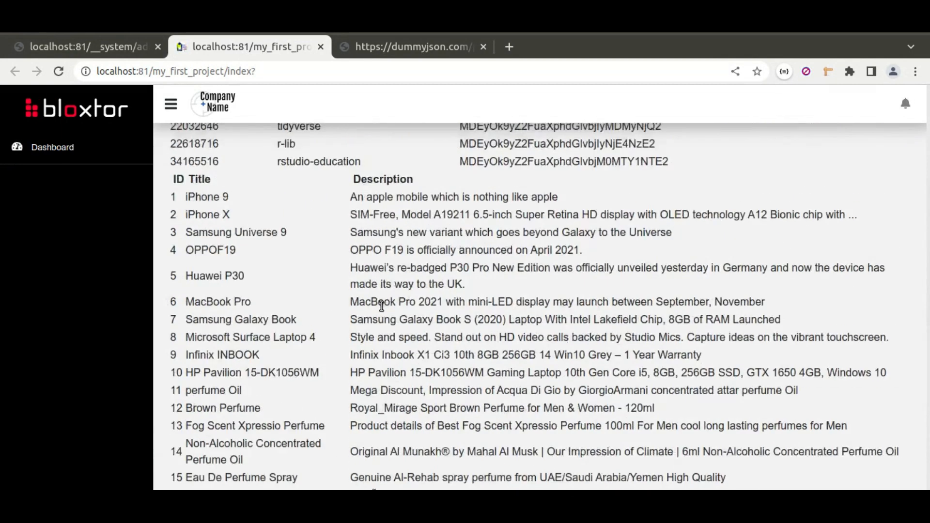
{"action": "left_click", "coordinate": [228, 410]}
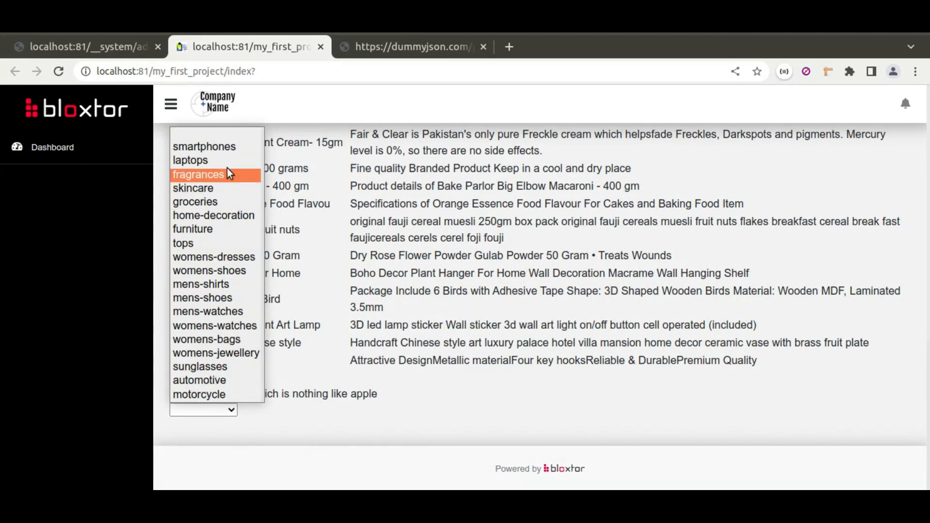
{"action": "left_click", "coordinate": [363, 409]}
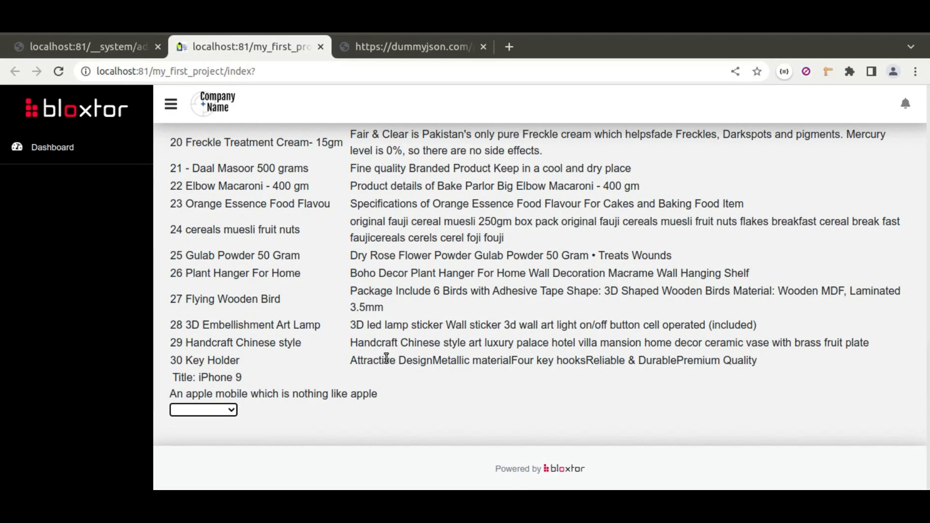
Compare the users table on the rendered index page with the URL and HTTP header settings of the users action
{"action": "scroll", "coordinate": [455, 339], "scroll_direction": "up", "scroll_amount": 3}
{"action": "scroll", "coordinate": [454, 339], "scroll_direction": "up", "scroll_amount": 10}
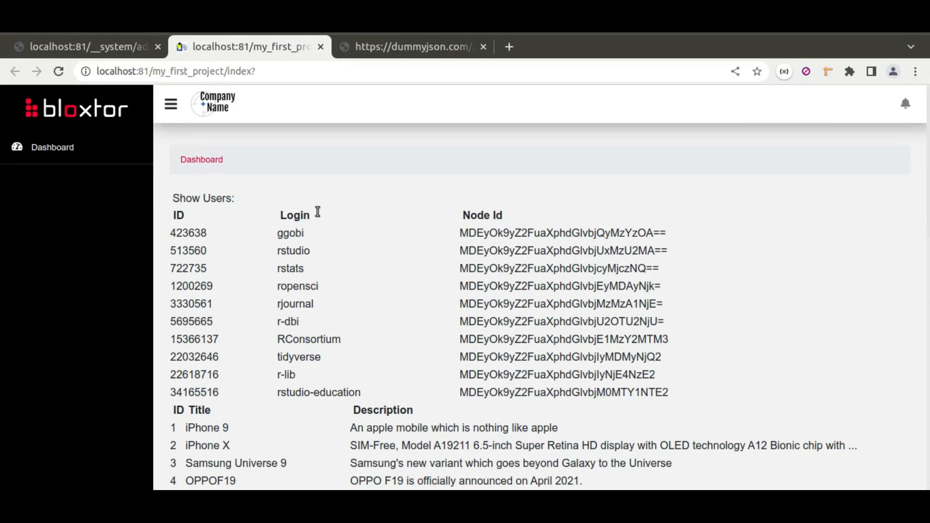
{"action": "scroll", "coordinate": [373, 408], "scroll_direction": "down", "scroll_amount": 5}
{"action": "scroll", "coordinate": [335, 365], "scroll_direction": "up", "scroll_amount": 3}
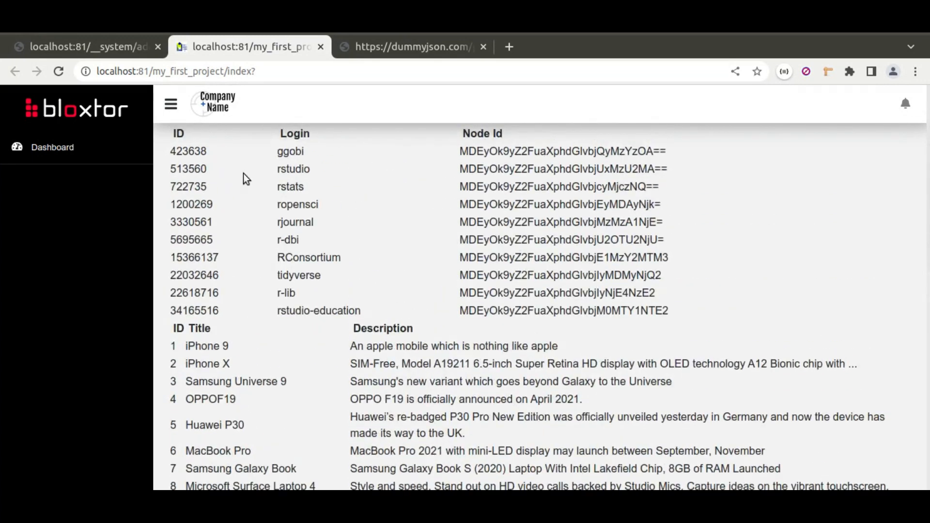
{"action": "scroll", "coordinate": [338, 311], "scroll_direction": "down", "scroll_amount": 1}
{"action": "scroll", "coordinate": [338, 309], "scroll_direction": "up", "scroll_amount": 3}
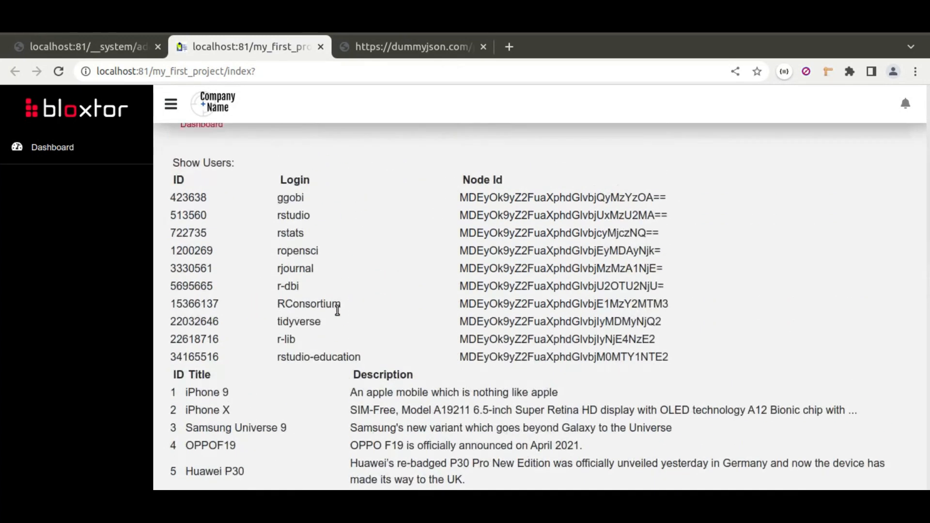
{"action": "left_click_drag", "start_coordinate": [177, 233], "coordinate": [663, 392]}
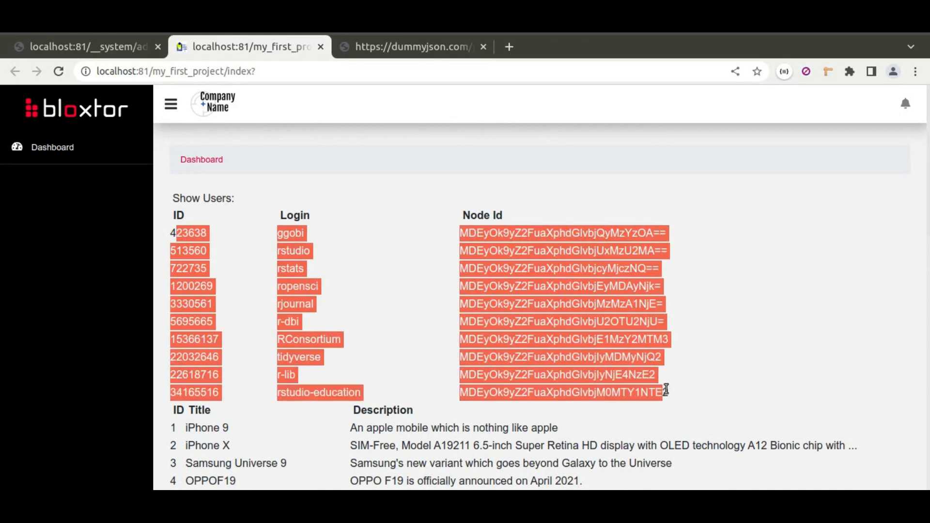
{"action": "left_click", "coordinate": [107, 46]}
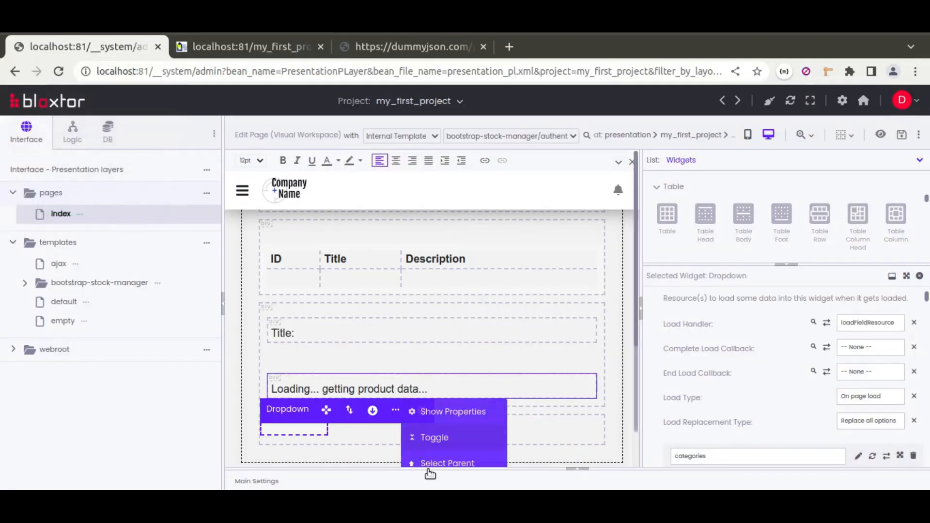
{"action": "left_click", "coordinate": [576, 469]}
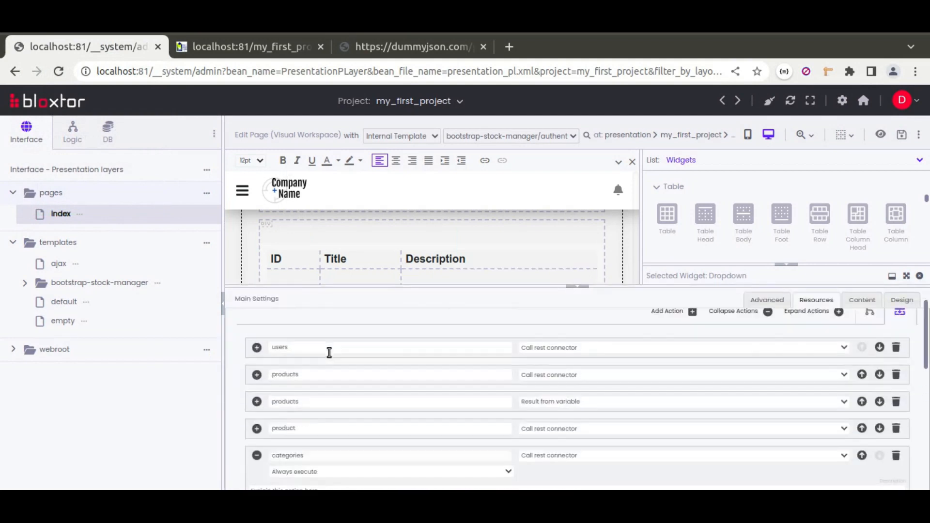
{"action": "left_click", "coordinate": [255, 366]}
{"action": "scroll", "coordinate": [292, 382], "scroll_direction": "down", "scroll_amount": 4}
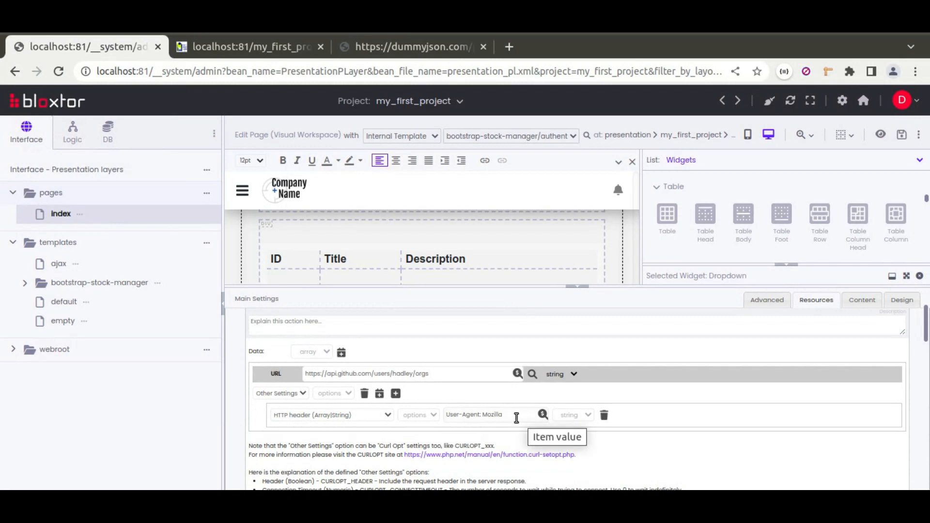
{"action": "scroll", "coordinate": [270, 336], "scroll_direction": "up", "scroll_amount": 3}
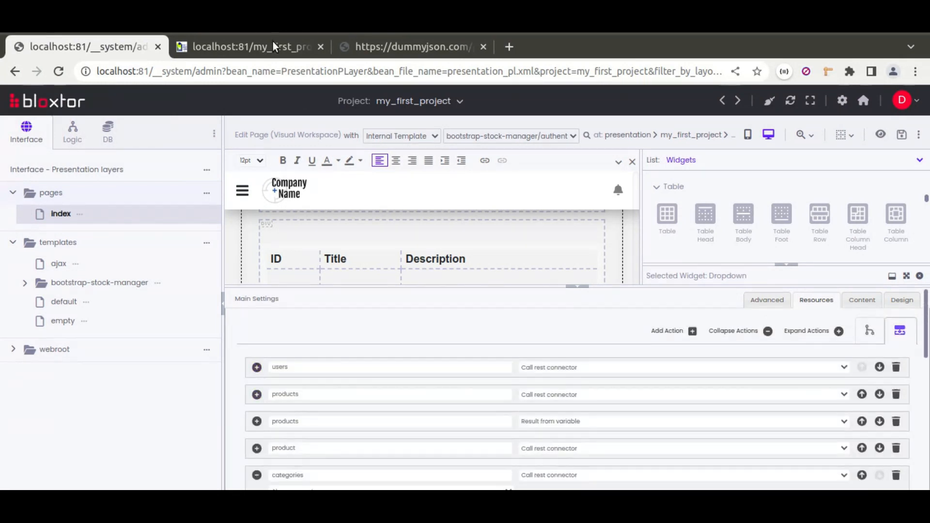
Compare the products table on the rendered index page with the variable used by the products Result from variable action
{"action": "left_click", "coordinate": [258, 51]}
{"action": "scroll", "coordinate": [269, 349], "scroll_direction": "down", "scroll_amount": 2}
{"action": "scroll", "coordinate": [270, 350], "scroll_direction": "down", "scroll_amount": 8}
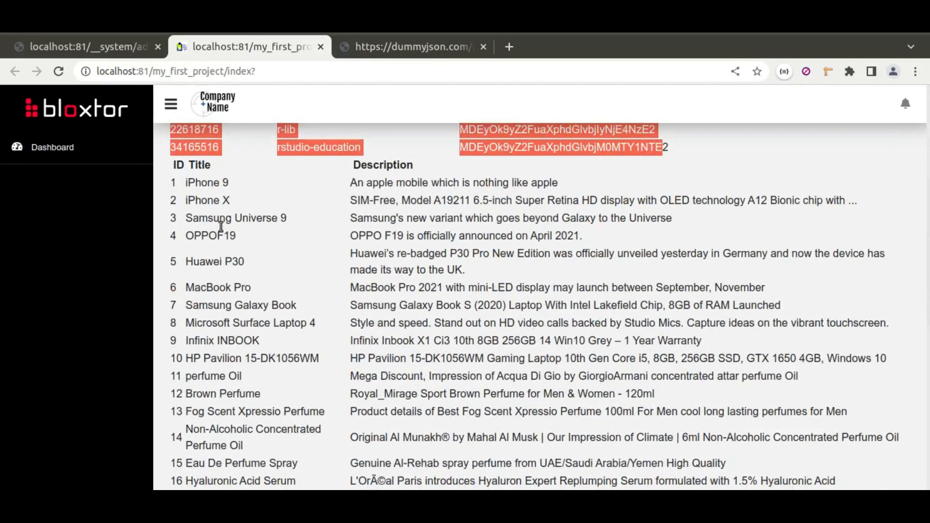
{"action": "left_click_drag", "start_coordinate": [185, 171], "coordinate": [505, 447]}
{"action": "left_click", "coordinate": [426, 321]}
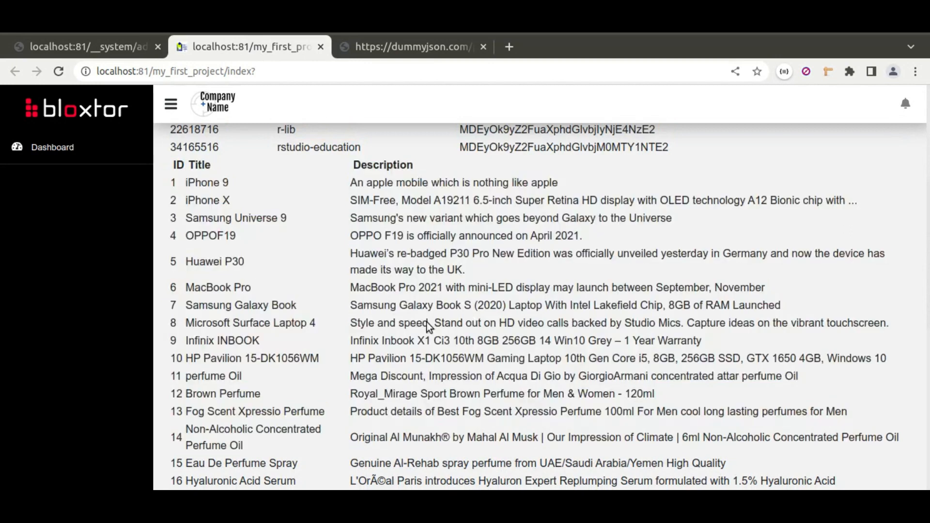
{"action": "left_click", "coordinate": [100, 46]}
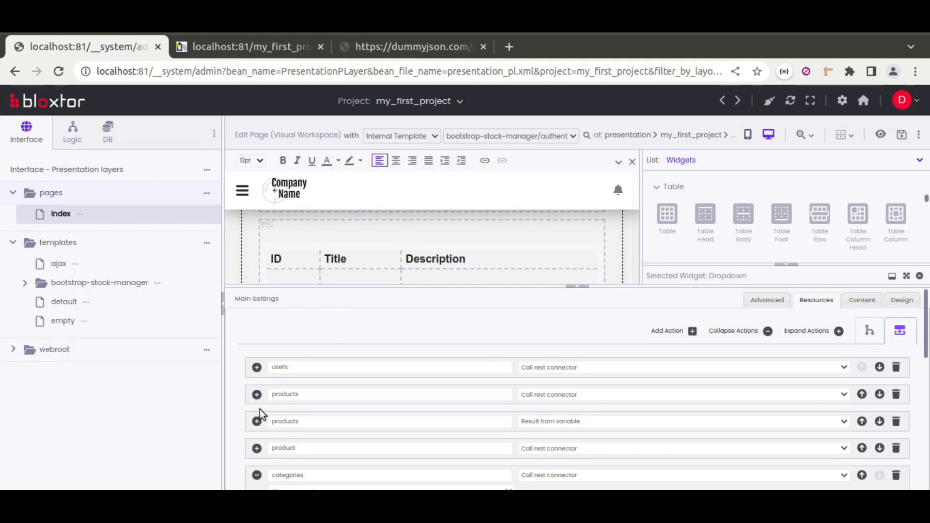
{"action": "left_click", "coordinate": [257, 422]}
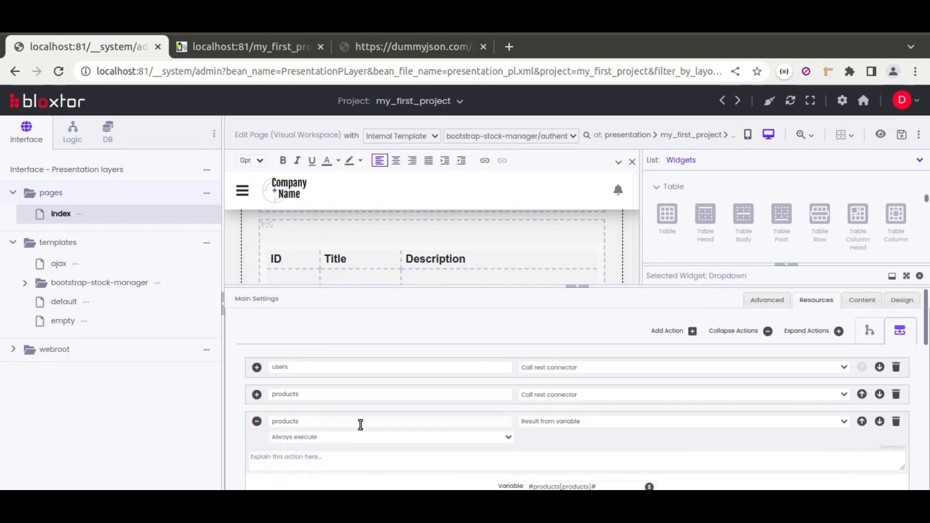
{"action": "scroll", "coordinate": [360, 425], "scroll_direction": "down", "scroll_amount": 2}
{"action": "double_click", "coordinate": [581, 405]}
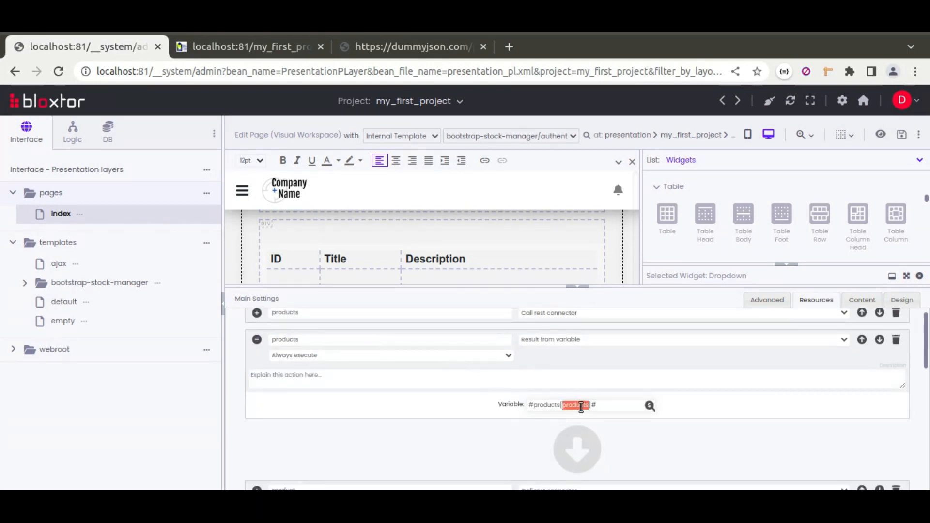
{"action": "left_click", "coordinate": [257, 340]}
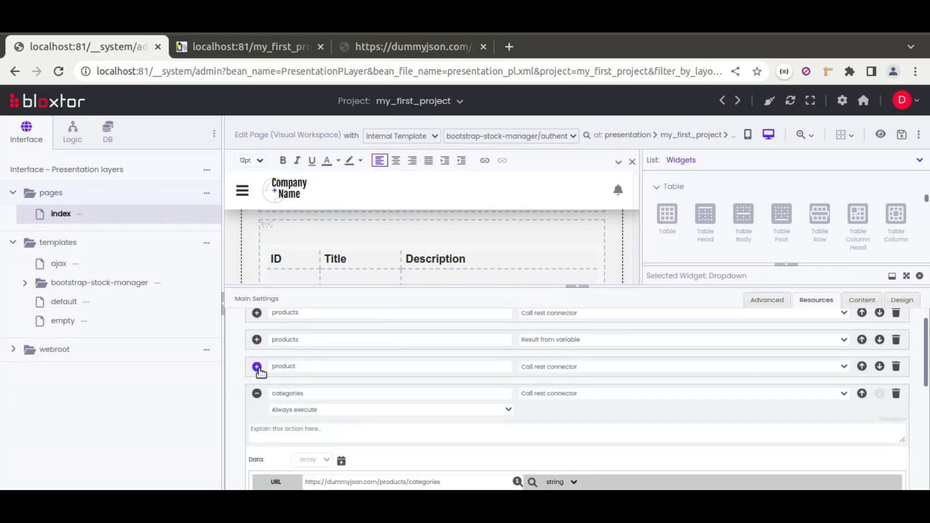
Compare the product action's URL with the single product's title and description on the rendered index page
{"action": "left_click", "coordinate": [258, 367]}
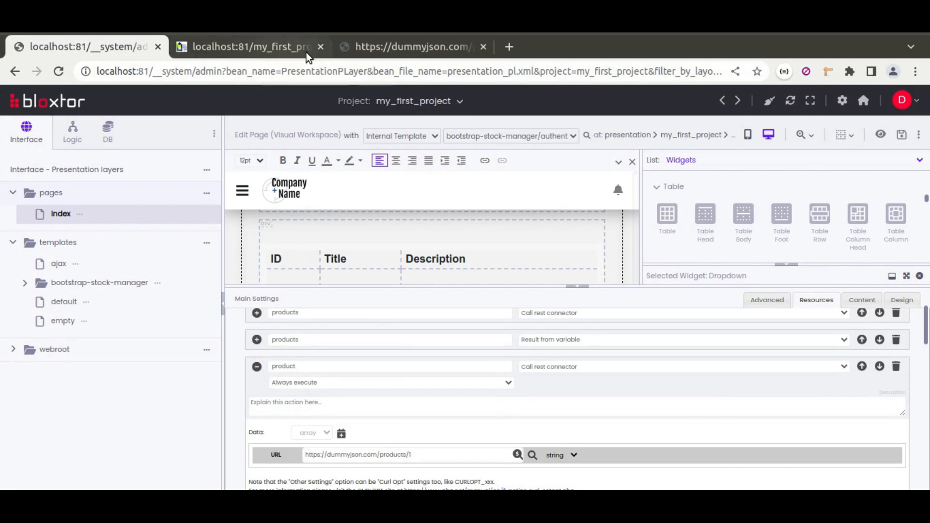
{"action": "left_click", "coordinate": [280, 53]}
{"action": "scroll", "coordinate": [374, 373], "scroll_direction": "down", "scroll_amount": 8}
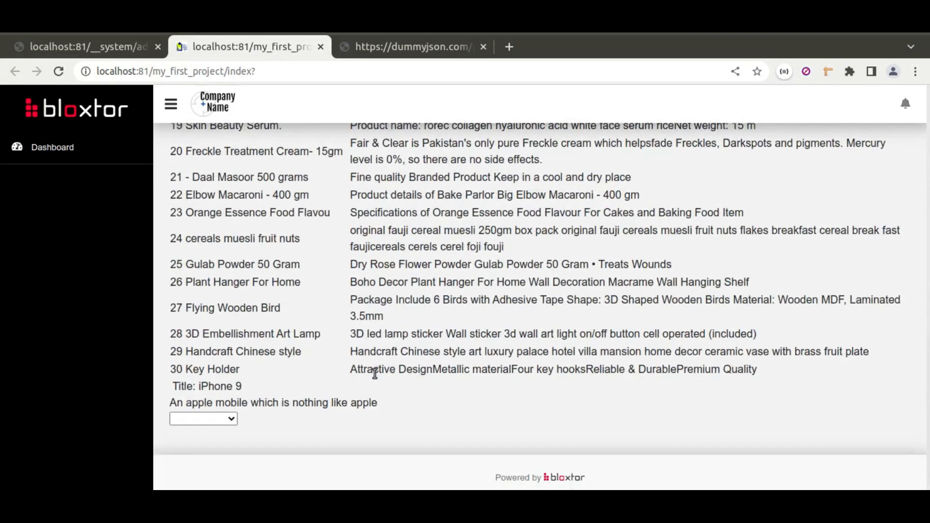
{"action": "left_click_drag", "start_coordinate": [166, 377], "coordinate": [385, 395]}
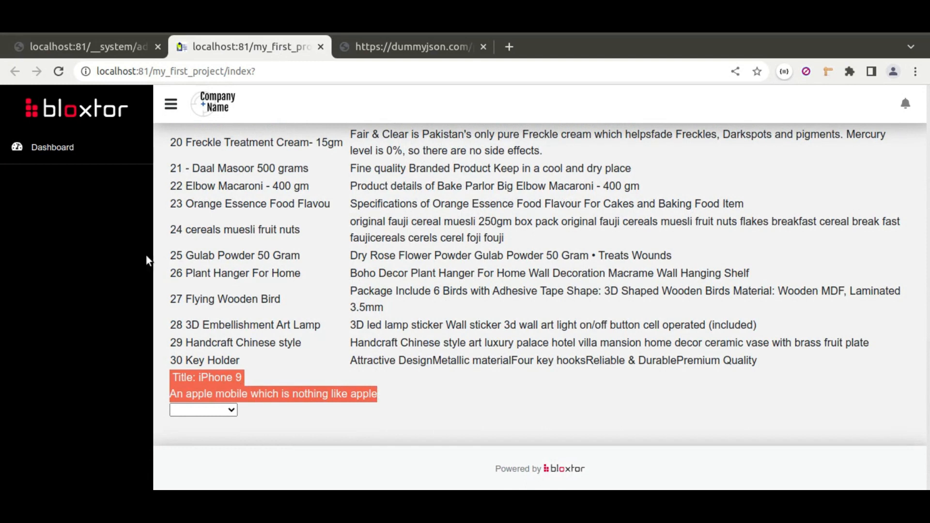
{"action": "left_click", "coordinate": [108, 50]}
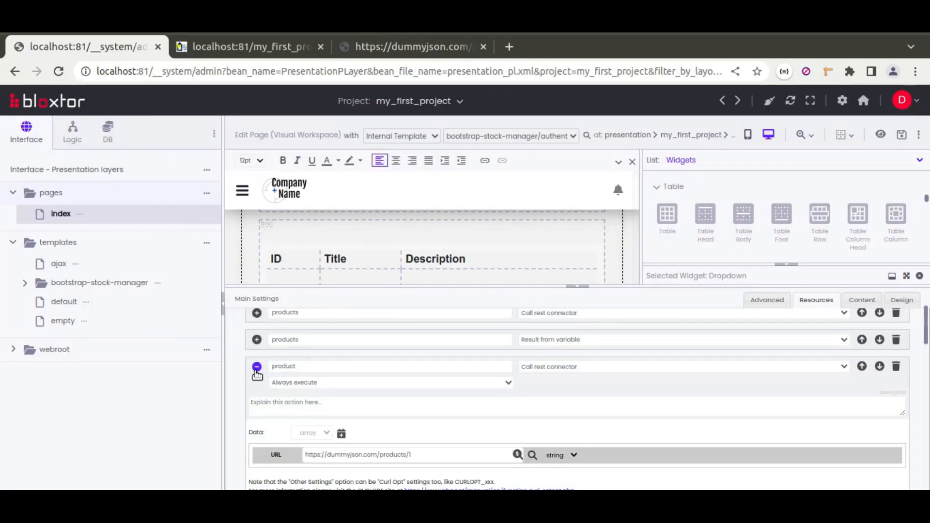
{"action": "left_click", "coordinate": [256, 369]}
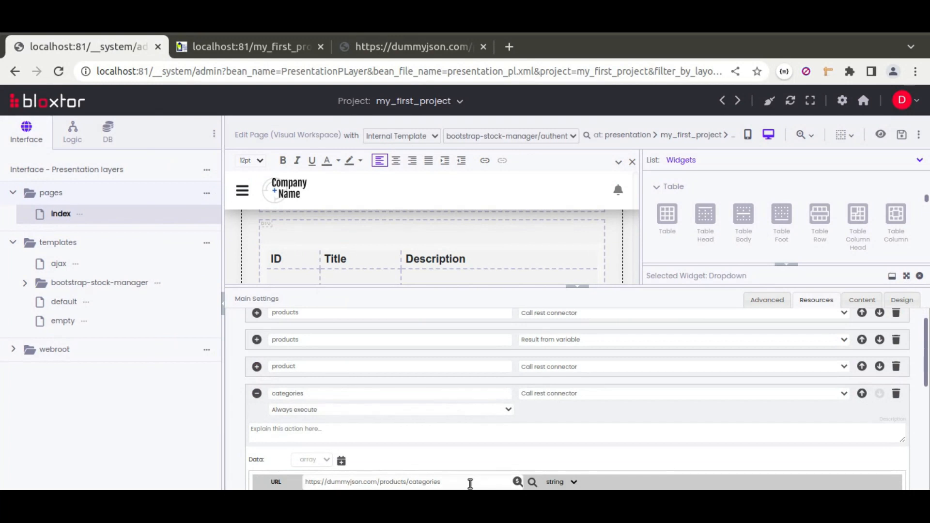
Compare the categories action's URL with the dropdown options on the rendered index page, and collapse the action
{"action": "scroll", "coordinate": [430, 431], "scroll_direction": "down", "scroll_amount": 3}
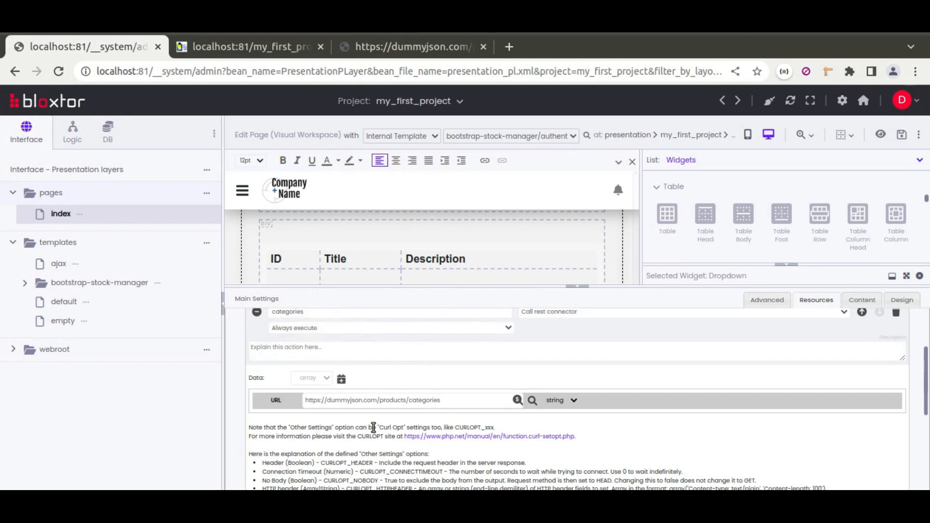
{"action": "key", "text": "ctrl+Tab"}
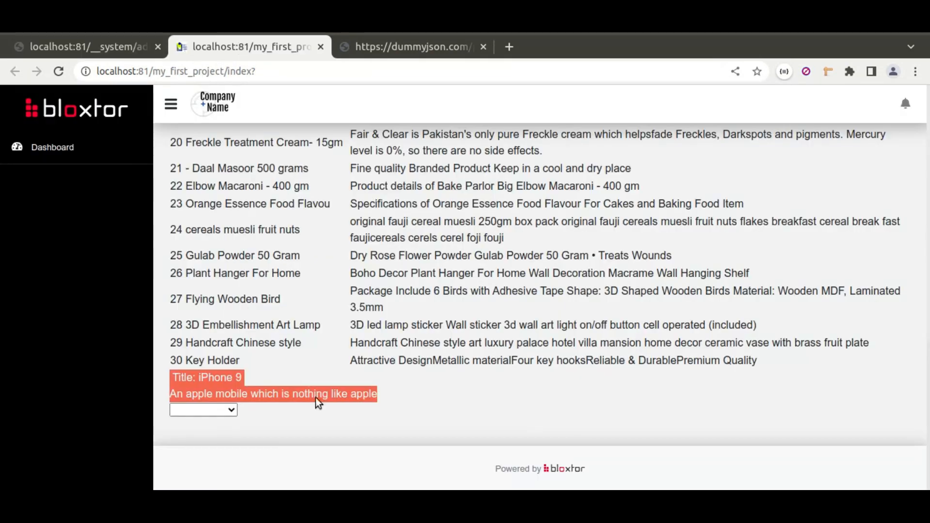
{"action": "left_click", "coordinate": [232, 412]}
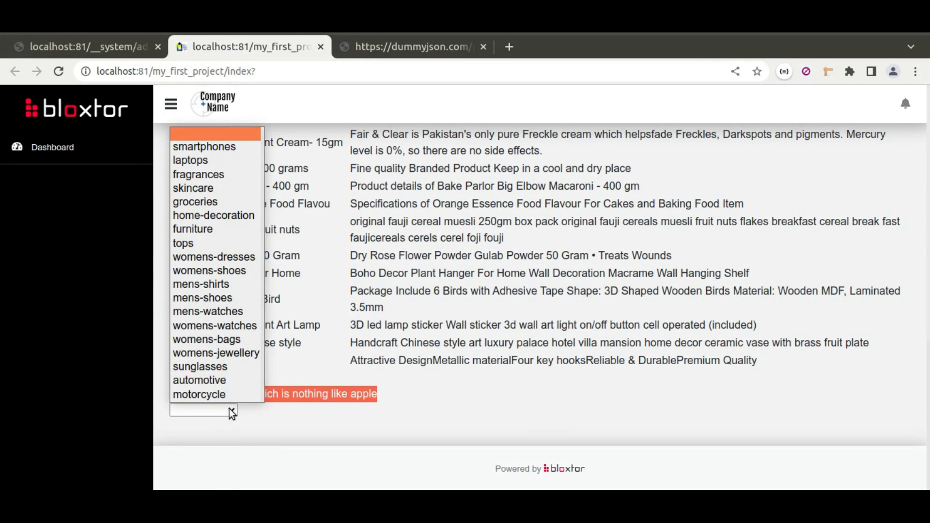
{"action": "left_click", "coordinate": [263, 410]}
{"action": "left_click", "coordinate": [253, 319]}
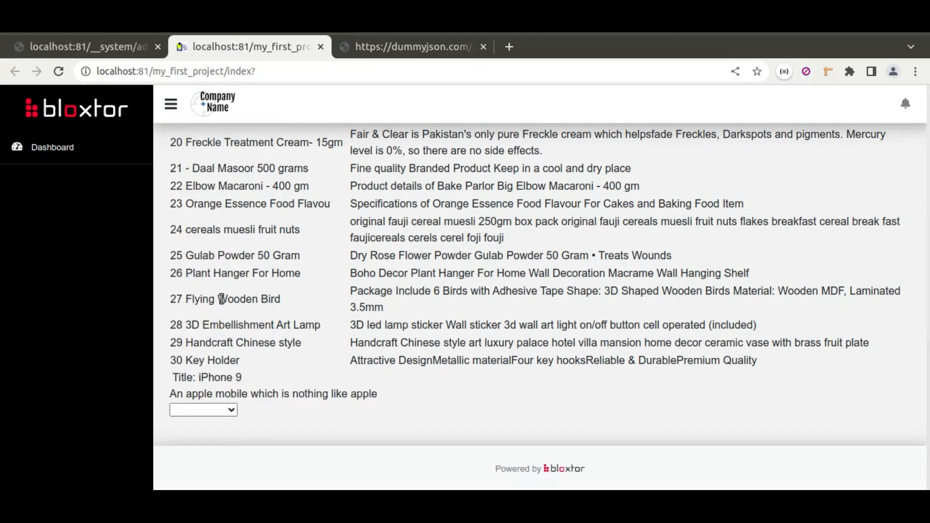
{"action": "left_click", "coordinate": [100, 47]}
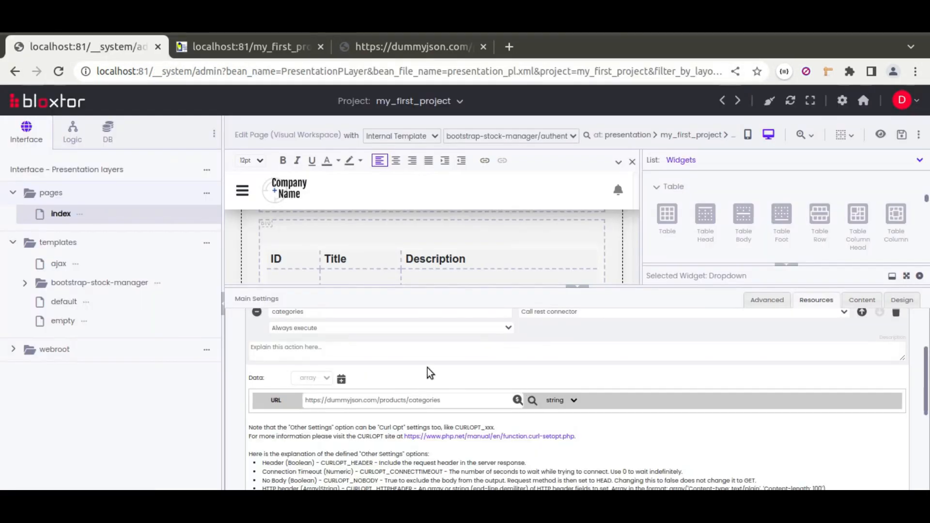
{"action": "left_click", "coordinate": [257, 312]}
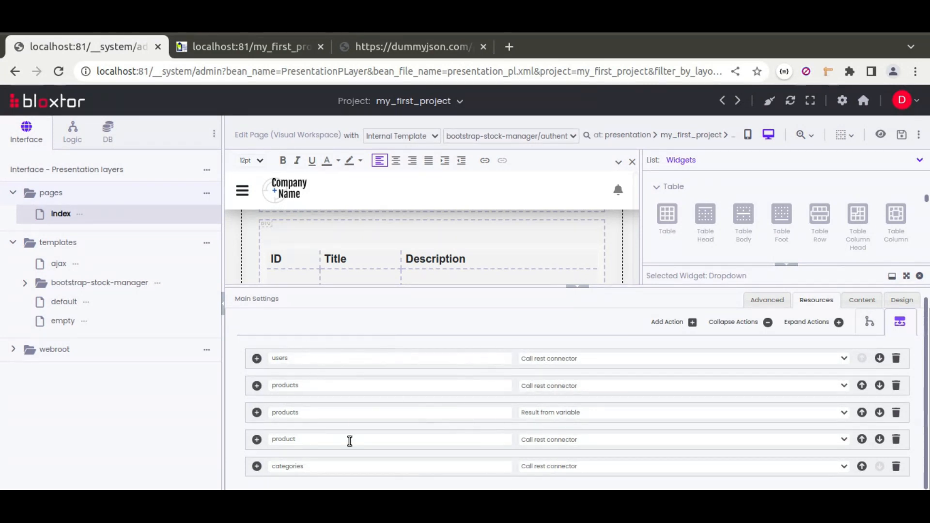
Manually add a service object named MyRestService to my_first_project in the business logic layers
{"action": "left_click", "coordinate": [69, 140]}
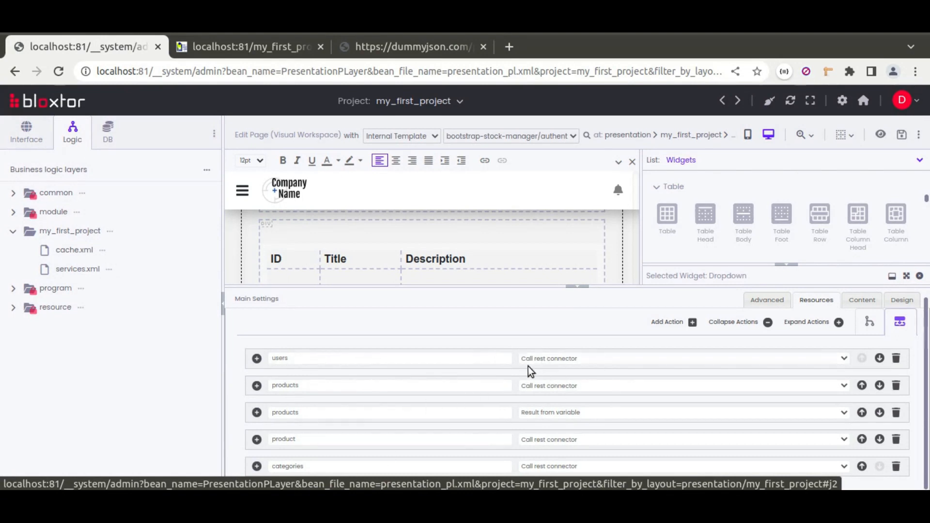
{"action": "left_click", "coordinate": [110, 236]}
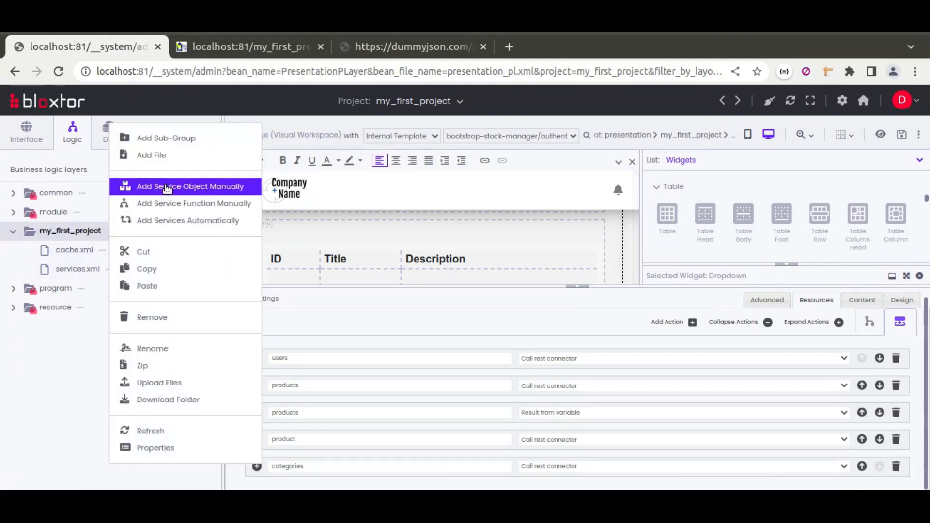
{"action": "left_click", "coordinate": [218, 192]}
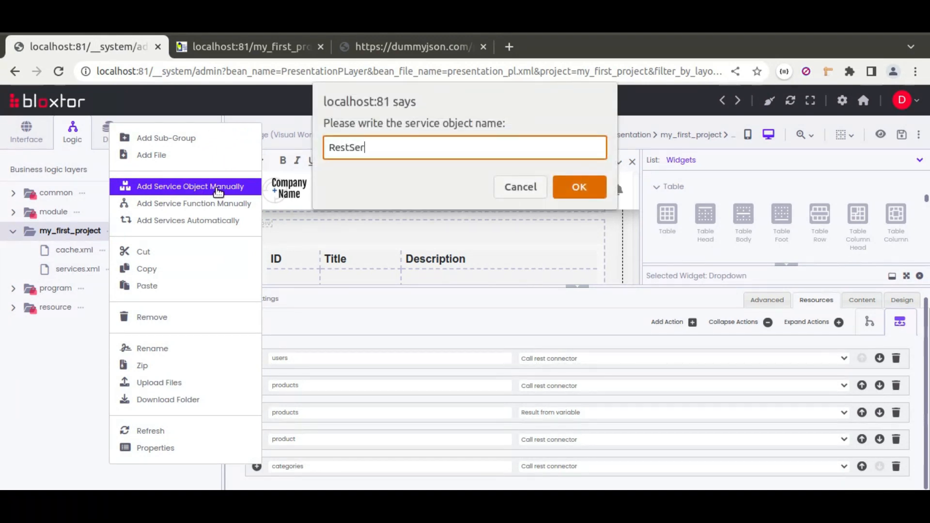
{"action": "type", "text": "My"}
{"action": "key", "text": "Return"}
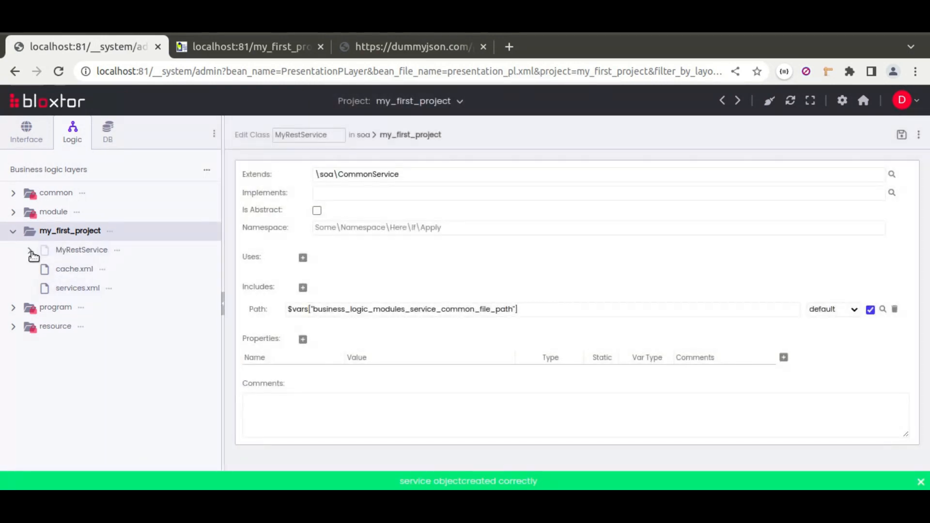
Add a service method named getUsers to the MyRestService class and expand the service to show it
{"action": "left_click", "coordinate": [30, 251]}
{"action": "left_click", "coordinate": [128, 270]}
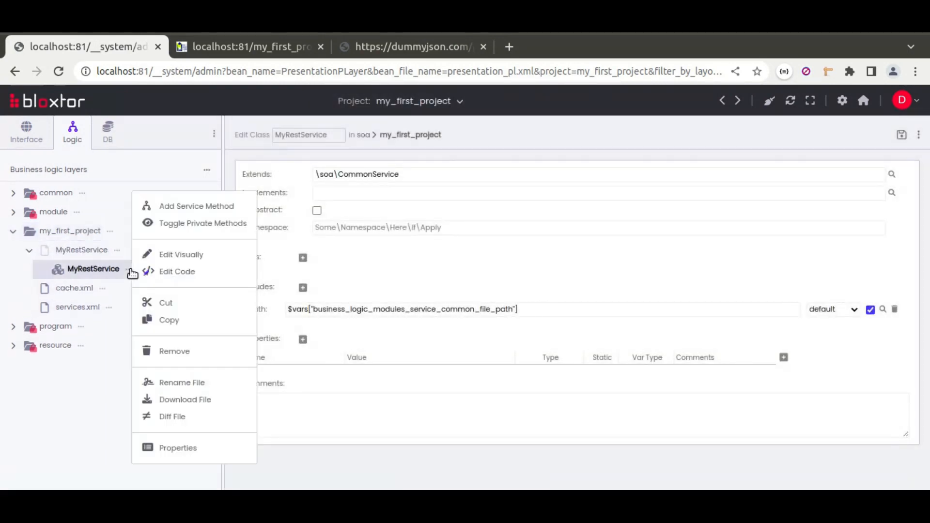
{"action": "left_click", "coordinate": [188, 209]}
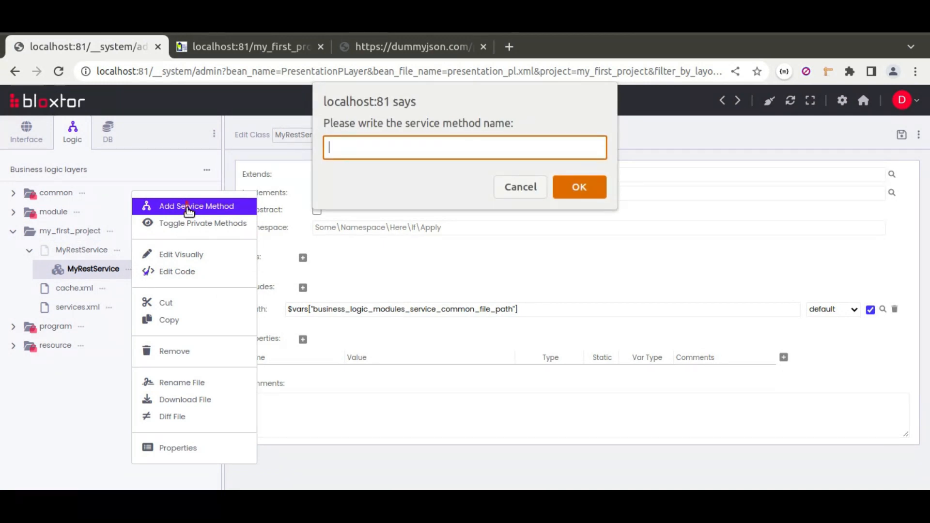
{"action": "type", "text": "getUsers"}
{"action": "left_click", "coordinate": [579, 187]}
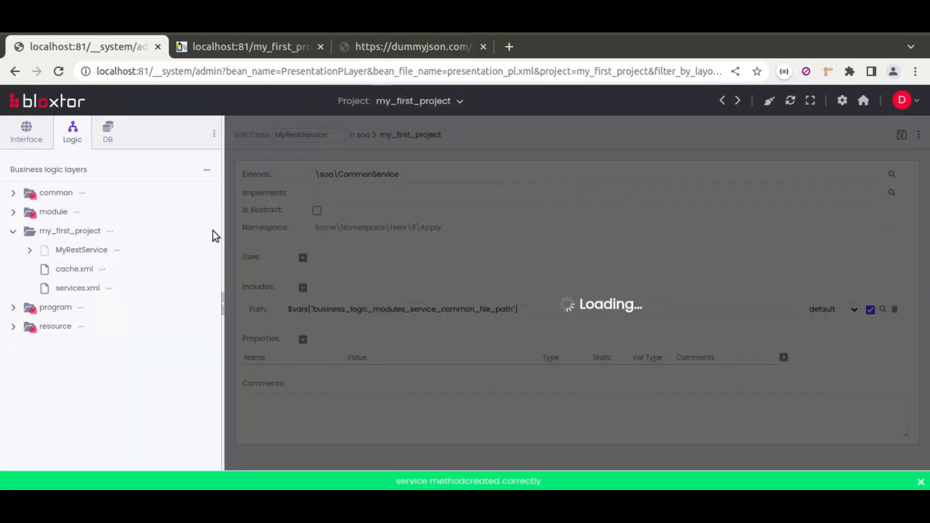
{"action": "left_click", "coordinate": [28, 251]}
{"action": "left_click", "coordinate": [40, 269]}
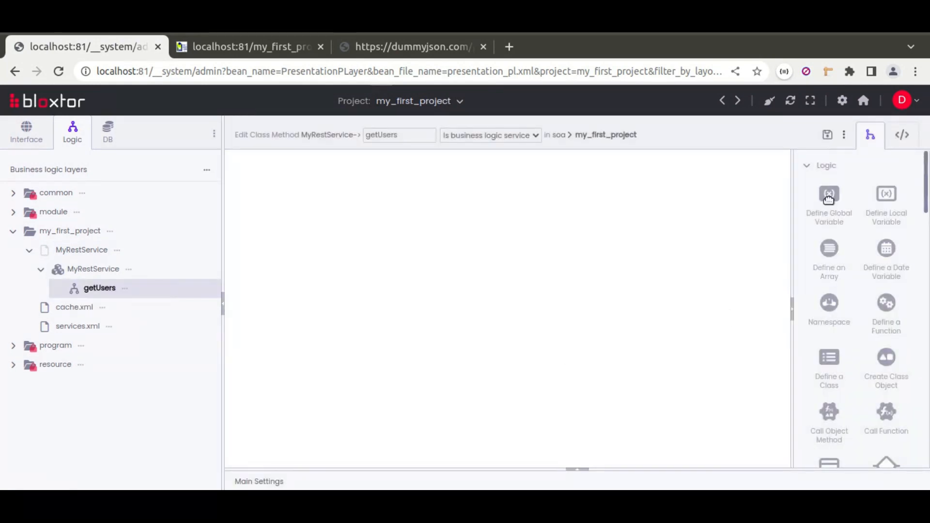
Add a Connect with REST Web-Service task after the Include File task in the getUsers workflow, and widen its properties area
{"action": "scroll", "coordinate": [829, 357], "scroll_direction": "down", "scroll_amount": 15}
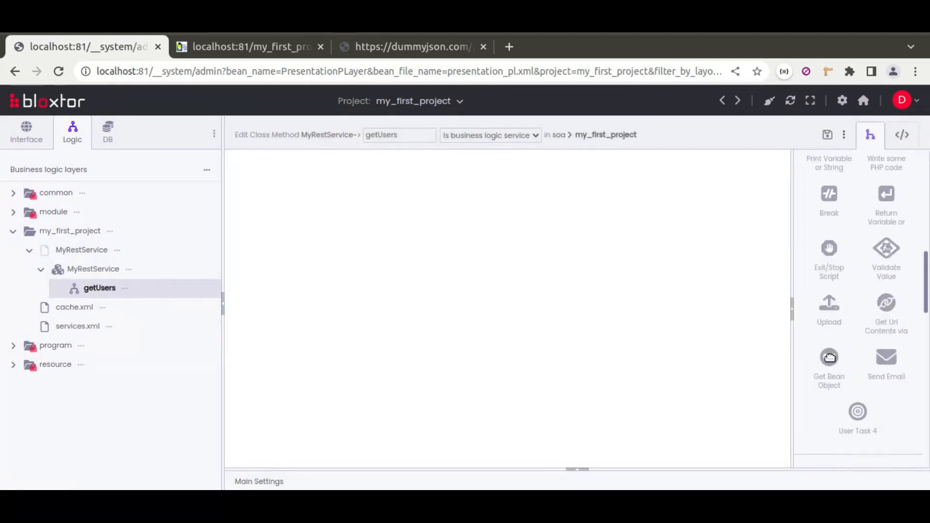
{"action": "scroll", "coordinate": [829, 358], "scroll_direction": "down", "scroll_amount": 1}
{"action": "left_click_drag", "start_coordinate": [829, 253], "coordinate": [373, 245]}
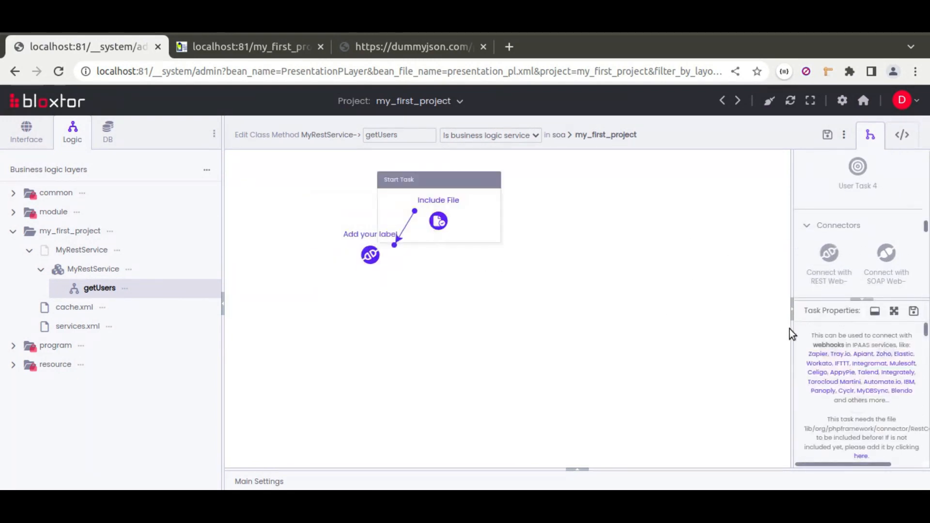
{"action": "left_click_drag", "start_coordinate": [792, 331], "coordinate": [580, 306]}
{"action": "left_click", "coordinate": [688, 430]}
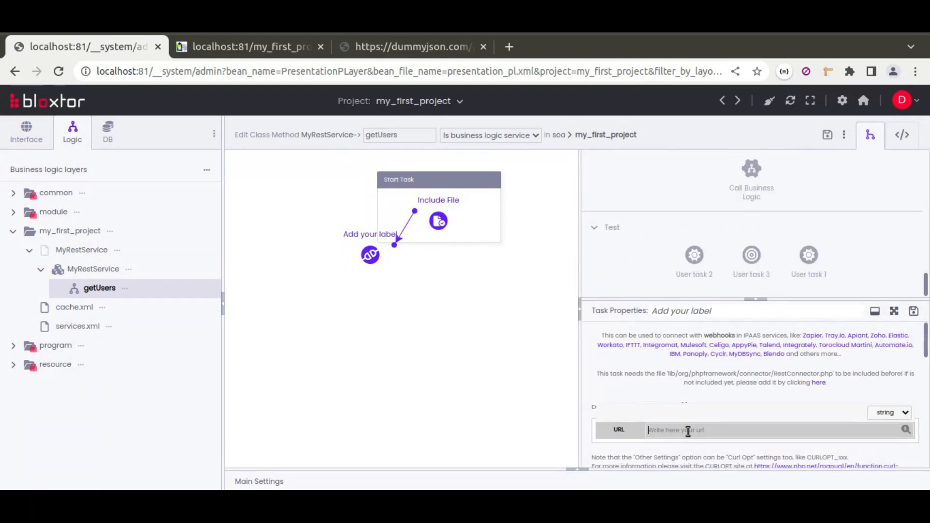
{"action": "left_click", "coordinate": [165, 501]}
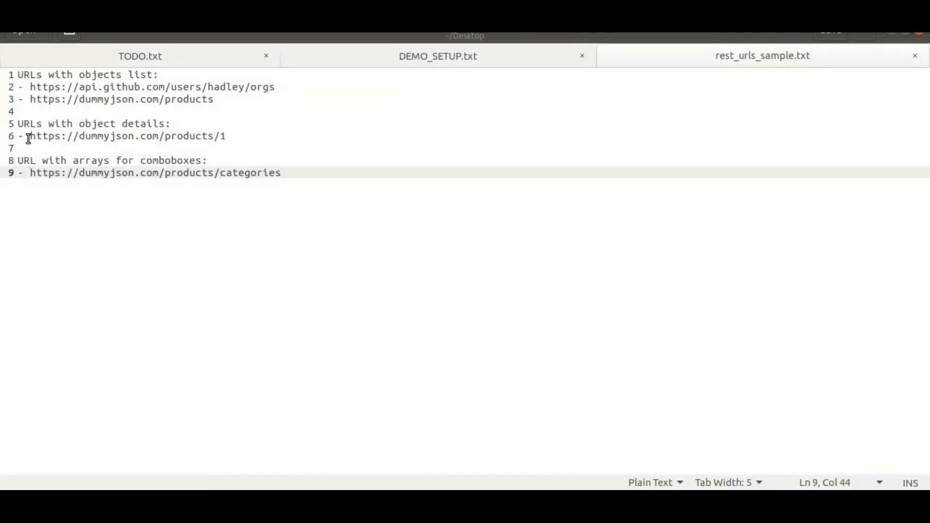
{"action": "left_click_drag", "start_coordinate": [31, 88], "coordinate": [277, 87]}
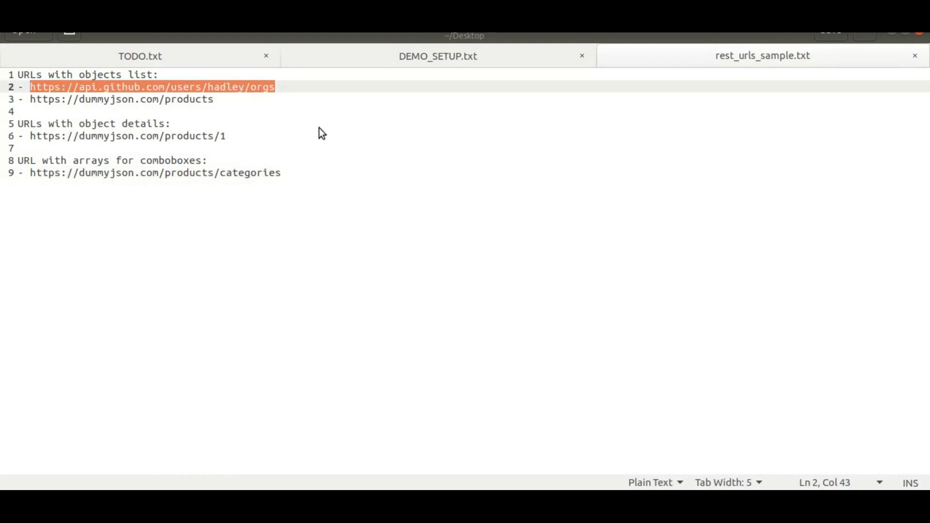
{"action": "key", "text": "ctrl+c"}
{"action": "key", "text": "alt+Tab"}
{"action": "key", "text": "ctrl+v"}
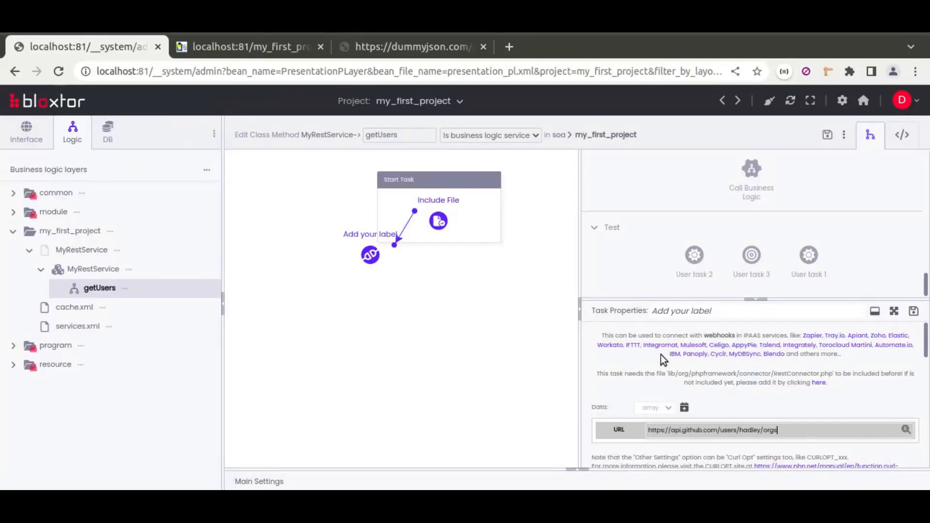
Add an Other Settings entry to the REST task's data with the HTTP header "User-Agent: Chrome"
{"action": "scroll", "coordinate": [661, 355], "scroll_direction": "down", "scroll_amount": 2}
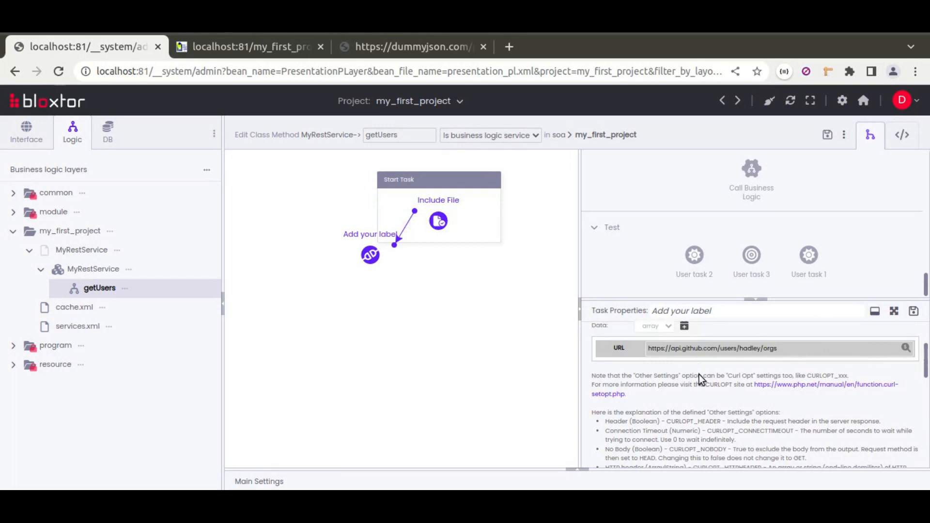
{"action": "scroll", "coordinate": [696, 380], "scroll_direction": "up", "scroll_amount": 2}
{"action": "left_click", "coordinate": [684, 407]}
{"action": "scroll", "coordinate": [695, 390], "scroll_direction": "down", "scroll_amount": 2}
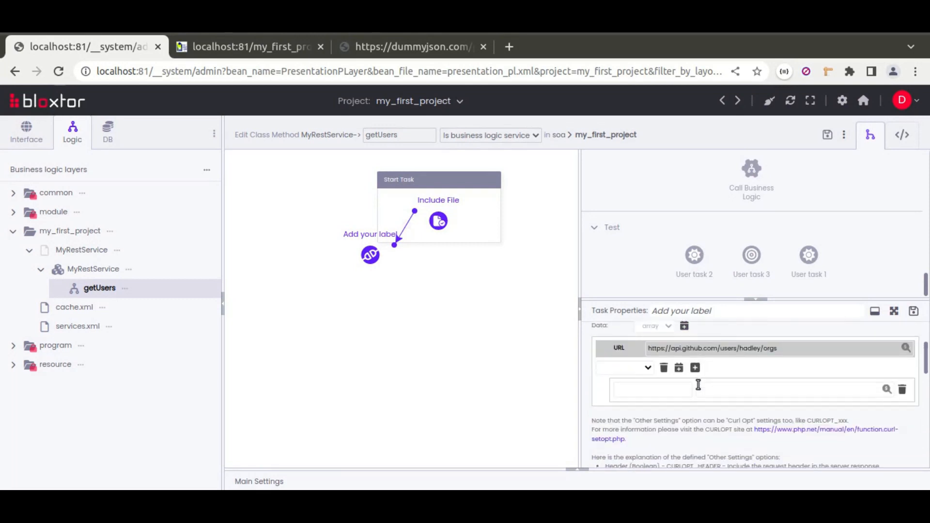
{"action": "left_click", "coordinate": [605, 370]}
{"action": "left_click", "coordinate": [623, 429]}
{"action": "left_click", "coordinate": [648, 388]}
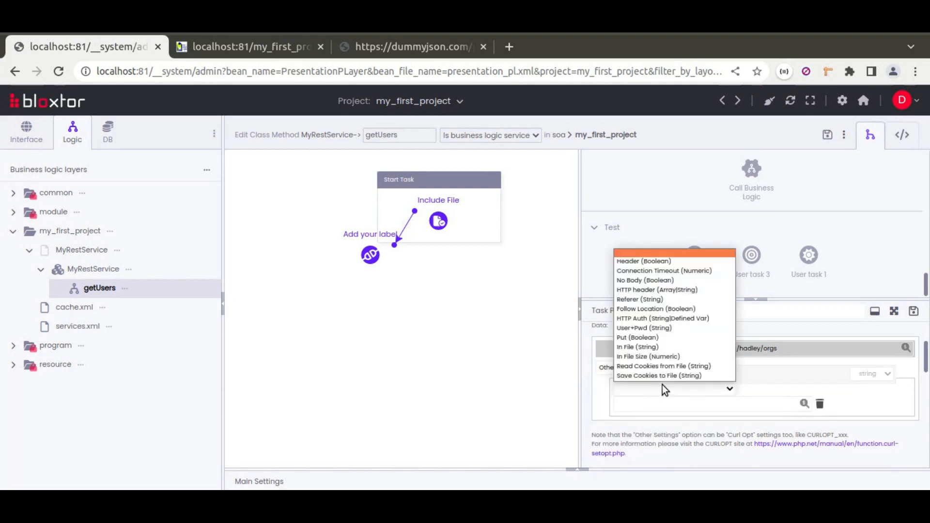
{"action": "left_click", "coordinate": [661, 291]}
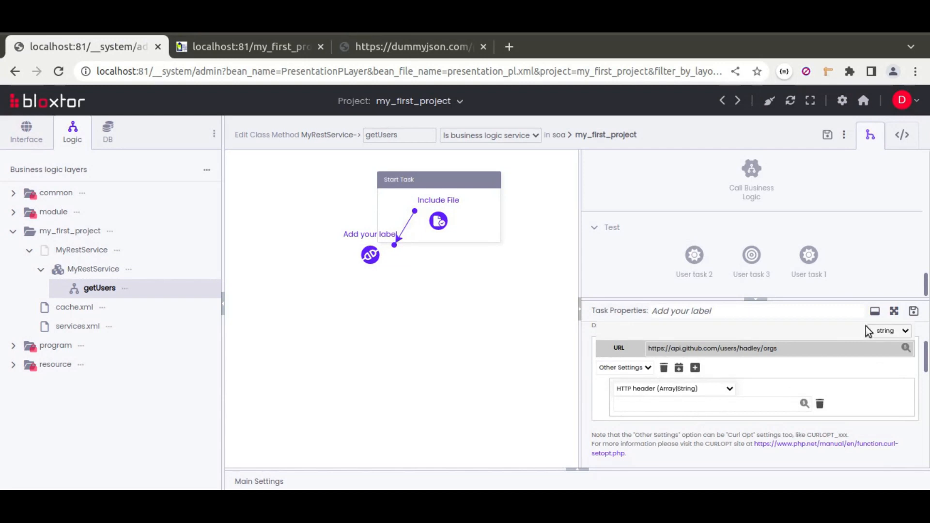
{"action": "left_click", "coordinate": [875, 311]}
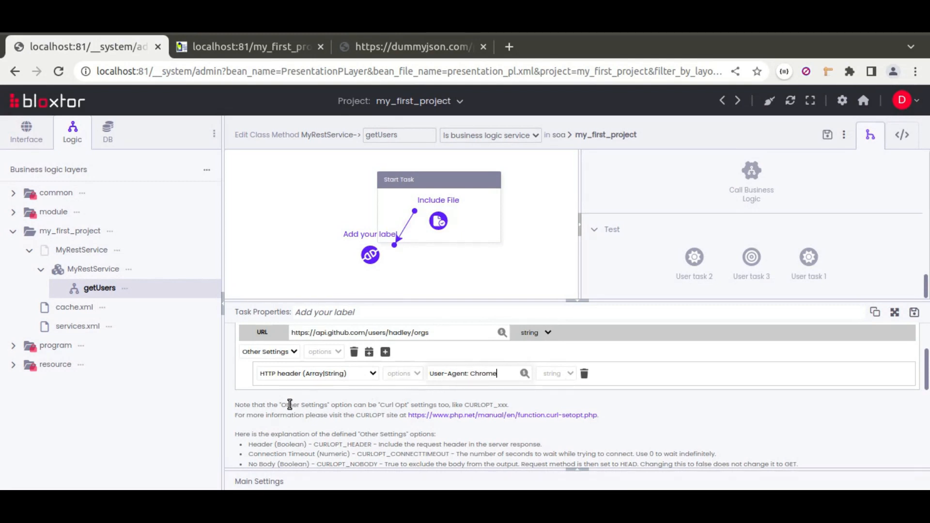
Set the REST task's result type to content json and store the result in a simple variable named users
{"action": "scroll", "coordinate": [316, 410], "scroll_direction": "down", "scroll_amount": 10}
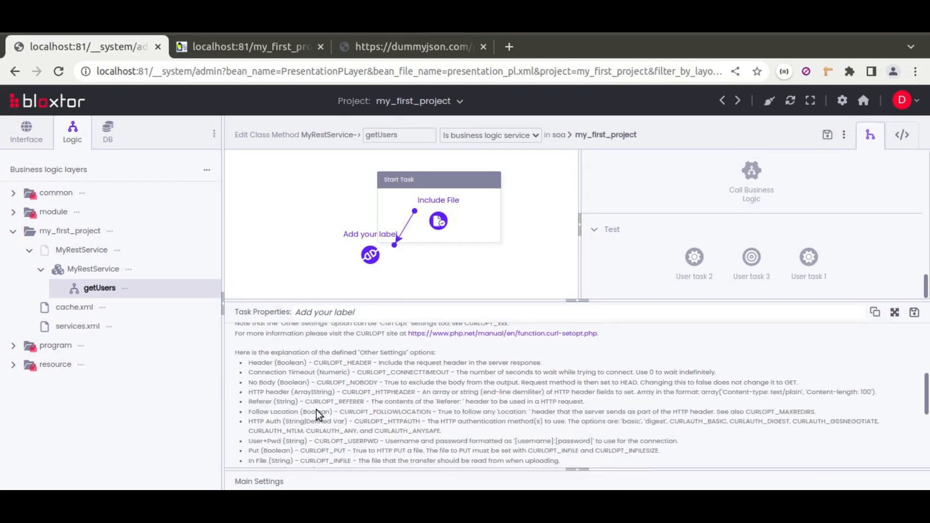
{"action": "left_click", "coordinate": [312, 374]}
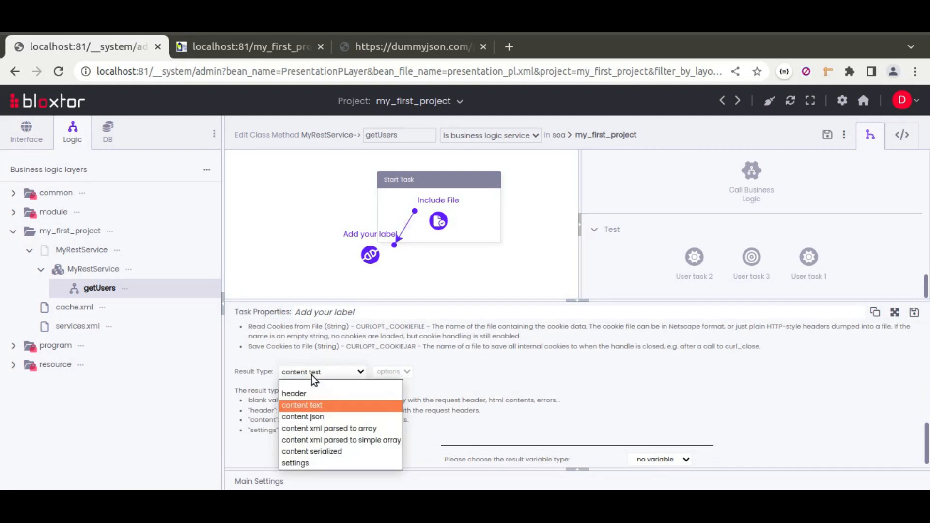
{"action": "left_click", "coordinate": [315, 417]}
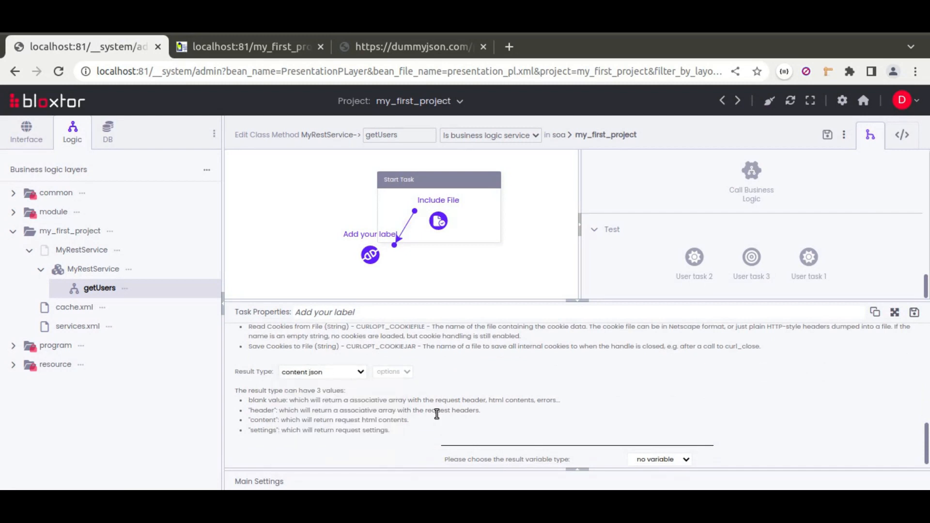
{"action": "left_click", "coordinate": [681, 459]}
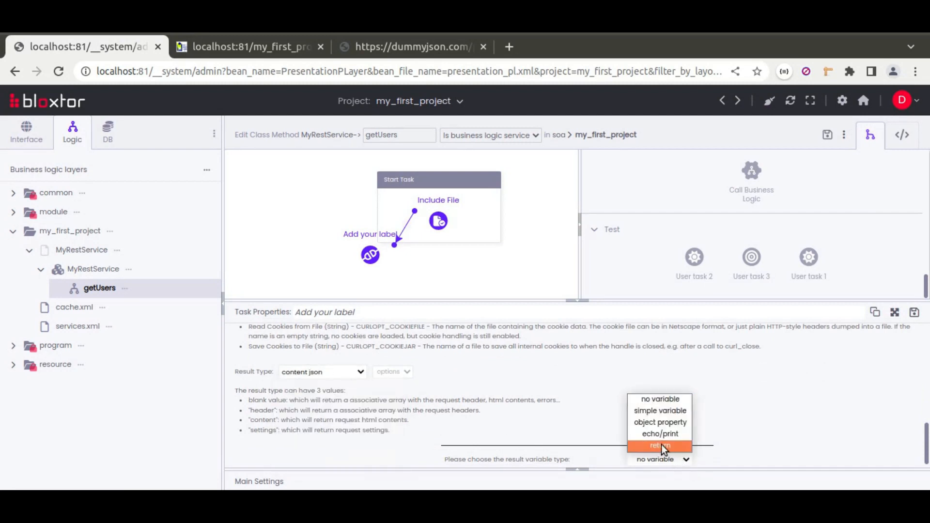
{"action": "left_click", "coordinate": [658, 410]}
{"action": "scroll", "coordinate": [598, 400], "scroll_direction": "down", "scroll_amount": 1}
{"action": "left_click", "coordinate": [555, 427]}
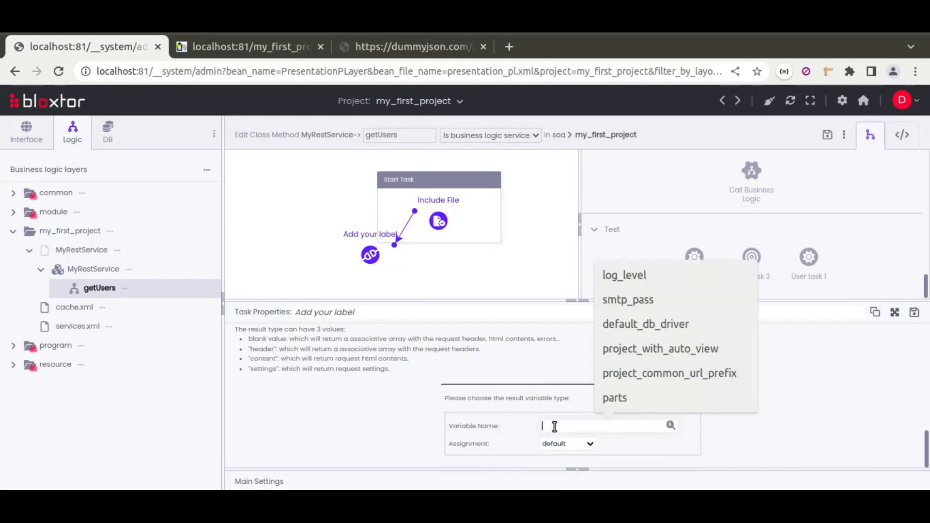
{"action": "type", "text": "users"}
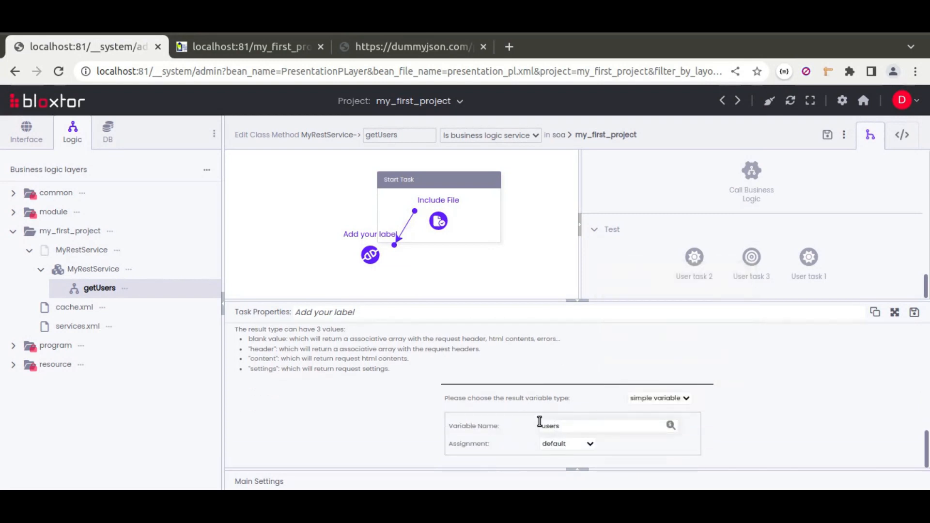
Label the REST task "connect to rest service", save its properties, and align it vertically below the Include File task
{"action": "scroll", "coordinate": [406, 386], "scroll_direction": "up", "scroll_amount": 5}
{"action": "double_click", "coordinate": [368, 311]}
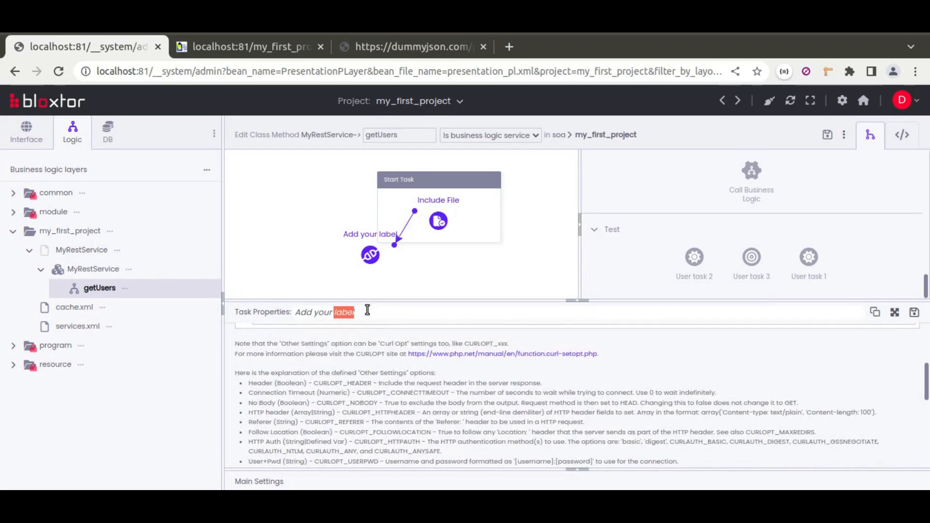
{"action": "triple_click", "coordinate": [367, 310]}
{"action": "type", "text": "connect to rest service"}
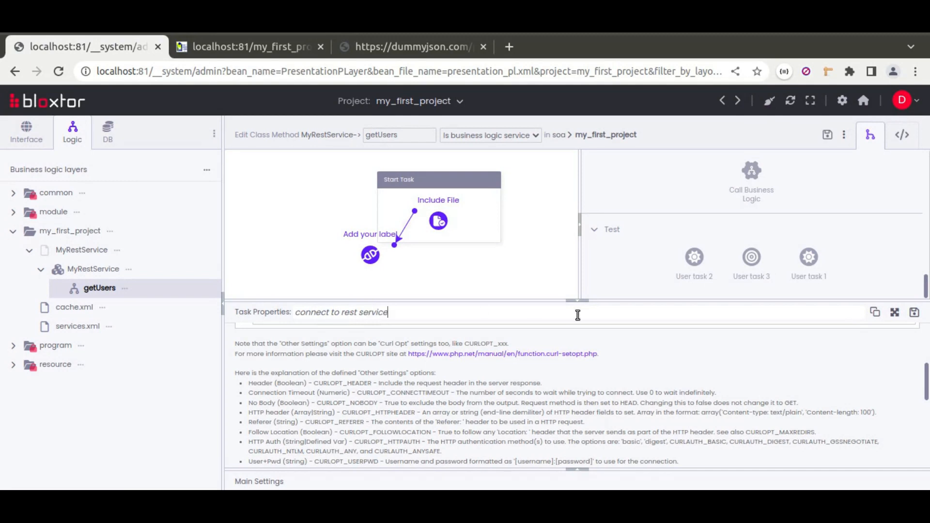
{"action": "left_click", "coordinate": [914, 312]}
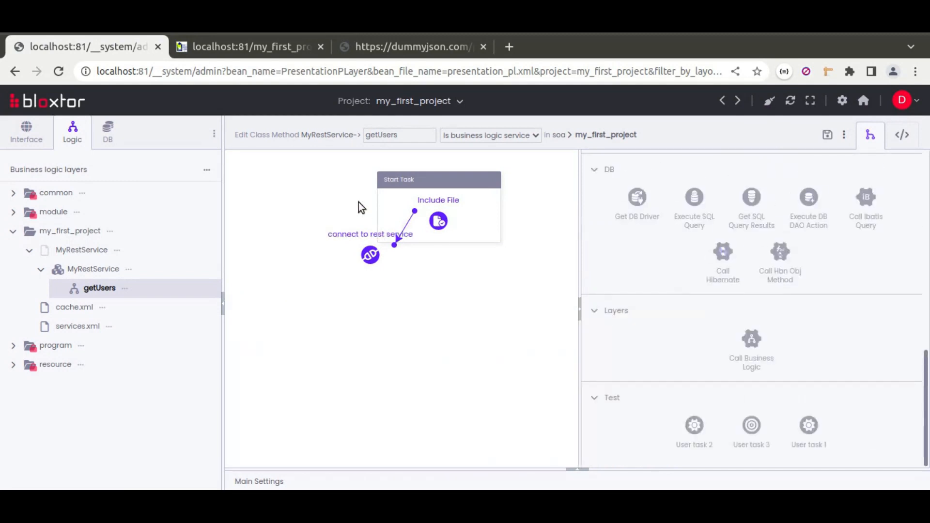
{"action": "left_click_drag", "start_coordinate": [370, 214], "coordinate": [357, 268]}
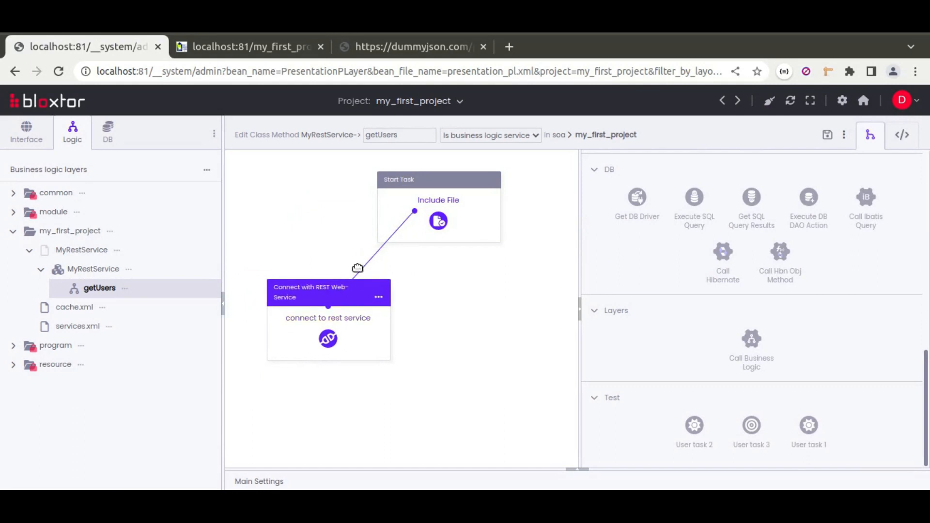
{"action": "left_click_drag", "start_coordinate": [441, 182], "coordinate": [334, 177]}
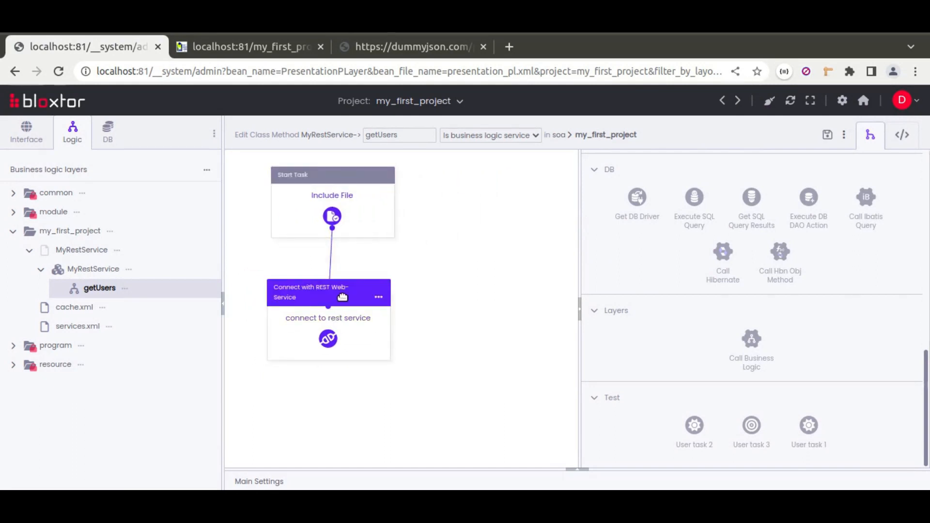
Review the REST task's URL, HTTP header, result type and result variable, and close its properties
{"action": "double_click", "coordinate": [342, 297]}
{"action": "scroll", "coordinate": [463, 374], "scroll_direction": "down", "scroll_amount": 1}
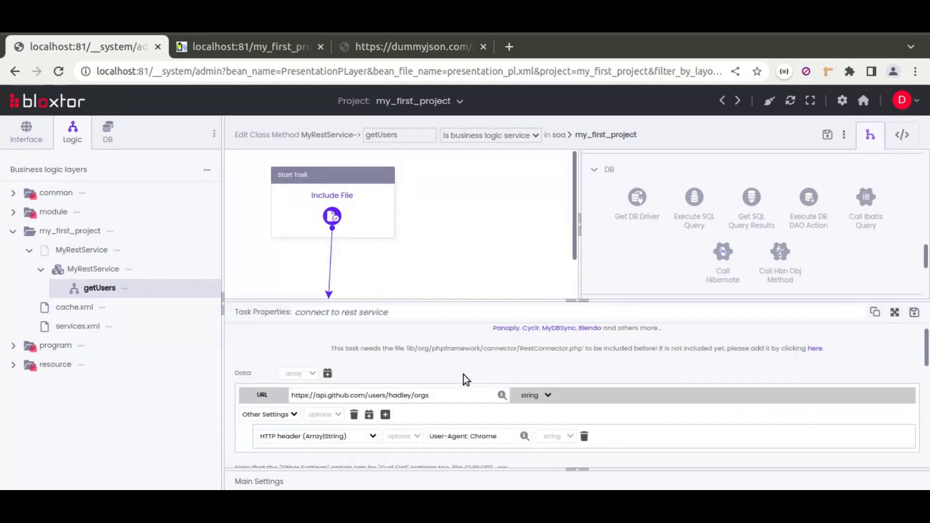
{"action": "scroll", "coordinate": [463, 374], "scroll_direction": "down", "scroll_amount": 1}
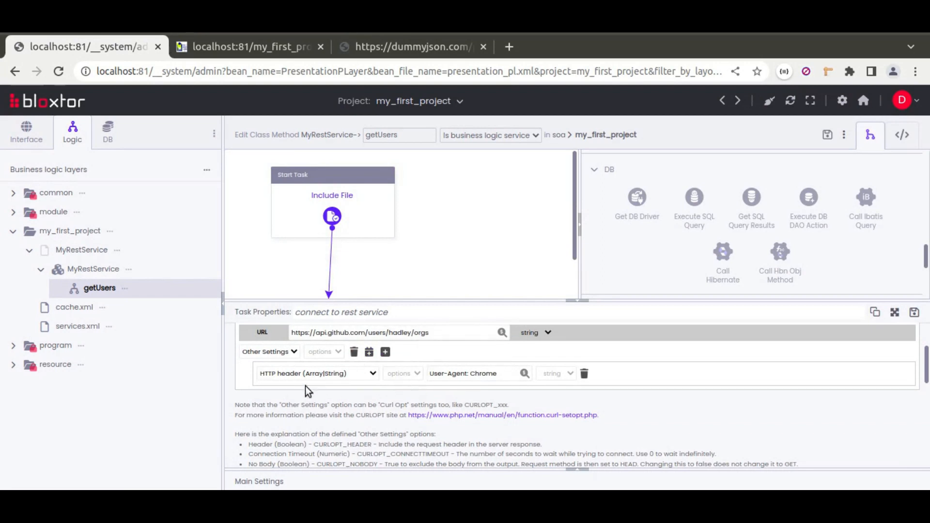
{"action": "scroll", "coordinate": [367, 413], "scroll_direction": "down", "scroll_amount": 5}
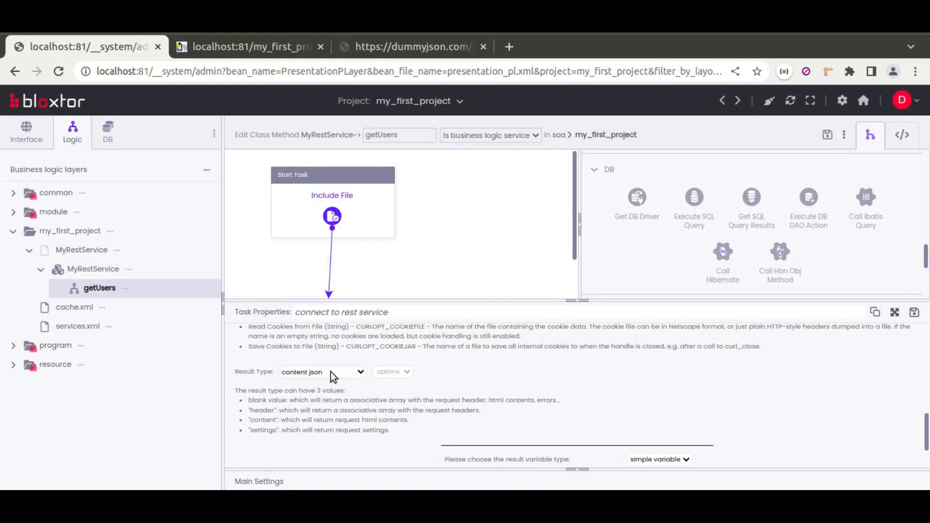
{"action": "scroll", "coordinate": [407, 422], "scroll_direction": "down", "scroll_amount": 1}
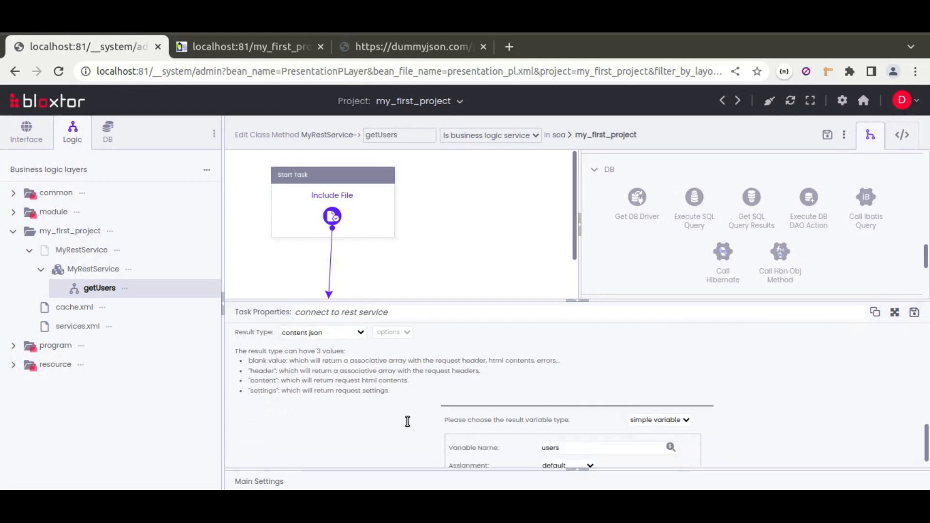
{"action": "left_click", "coordinate": [579, 301]}
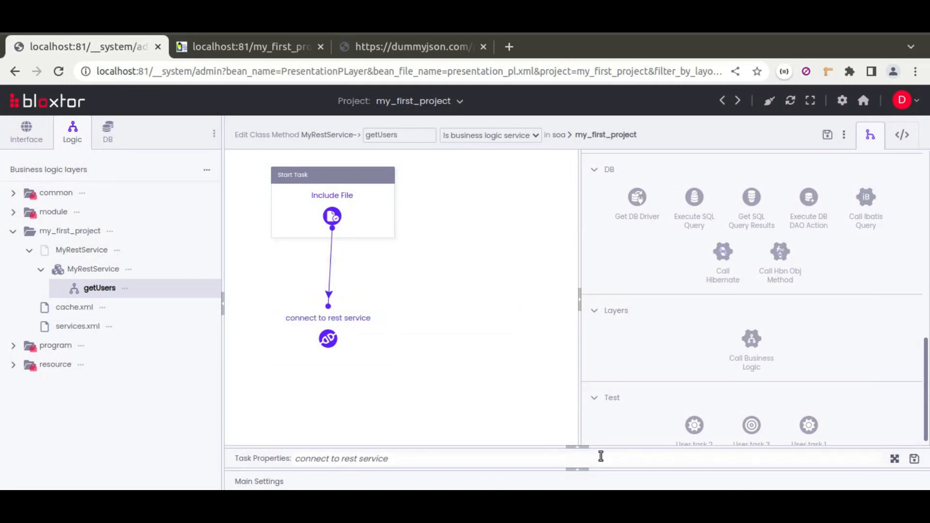
{"action": "left_click", "coordinate": [578, 446]}
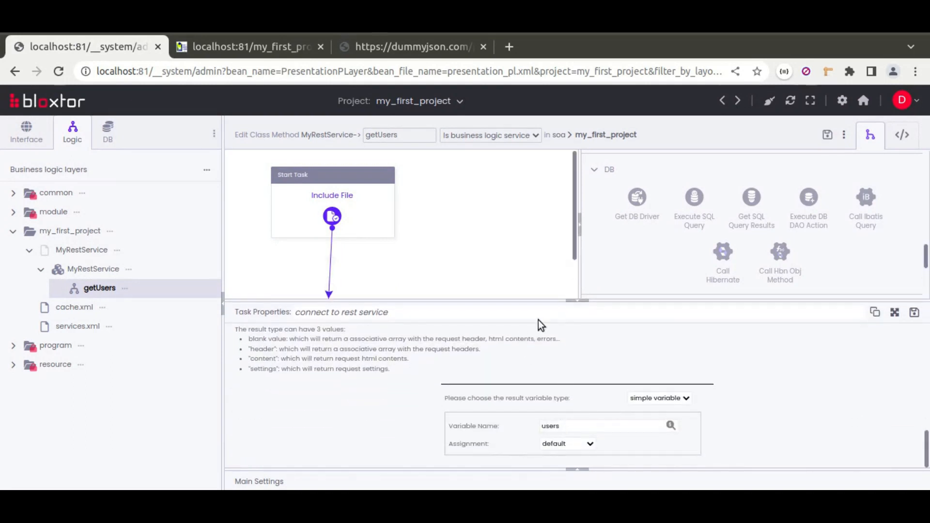
{"action": "left_click", "coordinate": [915, 314]}
Add a Return Variable task to the getUsers workflow following the connect to rest service task
{"action": "scroll", "coordinate": [755, 301], "scroll_direction": "up", "scroll_amount": 5}
{"action": "scroll", "coordinate": [755, 301], "scroll_direction": "up", "scroll_amount": 3}
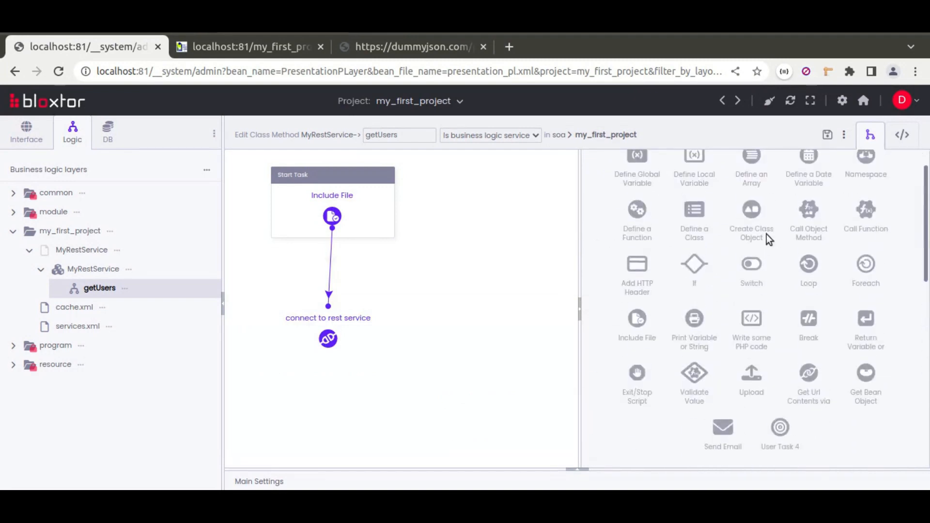
{"action": "left_click_drag", "start_coordinate": [866, 321], "coordinate": [422, 377]}
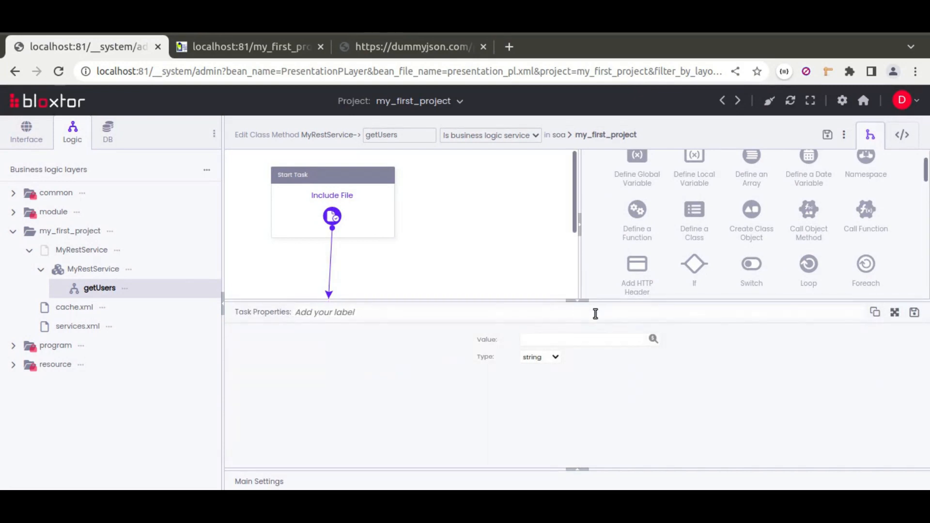
Pick the variable that the return task returns from the variable chooser and save the task's properties
{"action": "left_click", "coordinate": [654, 339]}
{"action": "left_click", "coordinate": [548, 262]}
{"action": "left_click", "coordinate": [560, 301]}
{"action": "left_click", "coordinate": [572, 291]}
{"action": "left_click", "coordinate": [556, 324]}
{"action": "left_click", "coordinate": [555, 326]}
{"action": "left_click", "coordinate": [915, 312]}
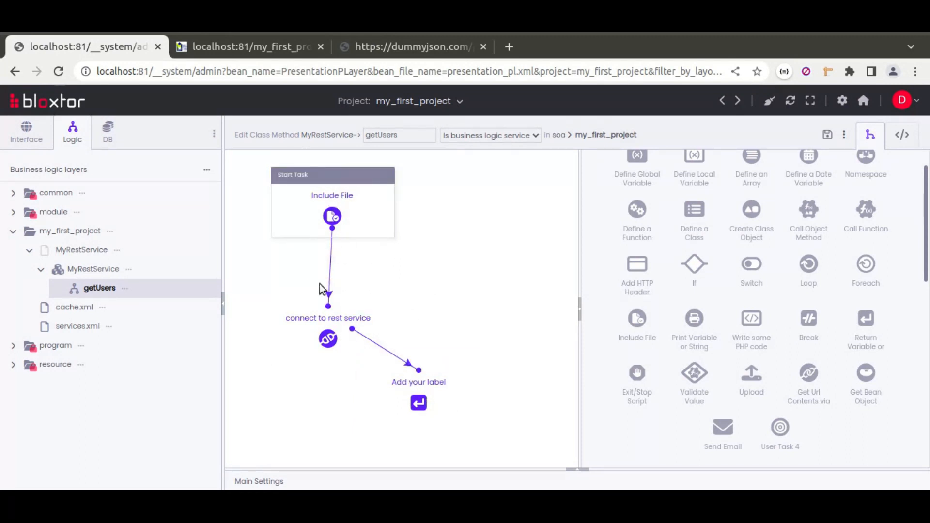
Add a service method named getProducts to the MyRestService class and select it in the expanded my_first_project tree
{"action": "left_click", "coordinate": [129, 269]}
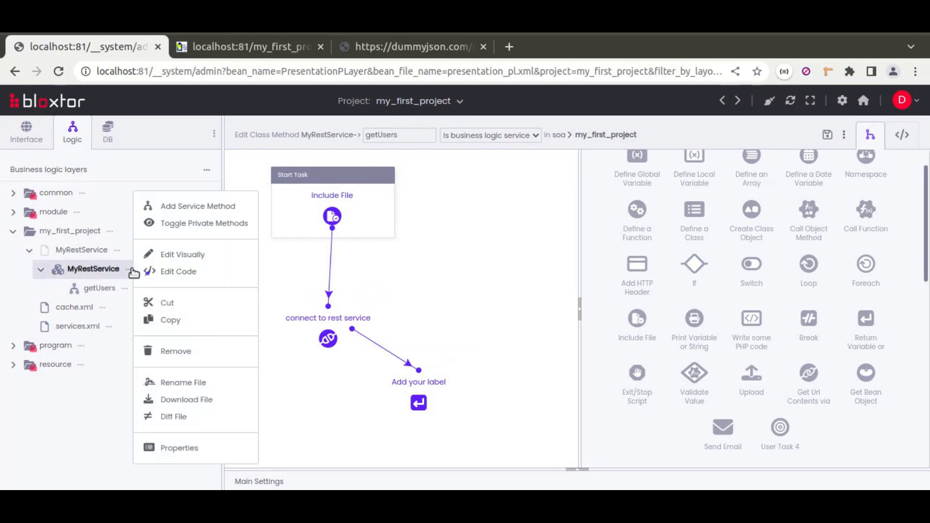
{"action": "left_click", "coordinate": [197, 207]}
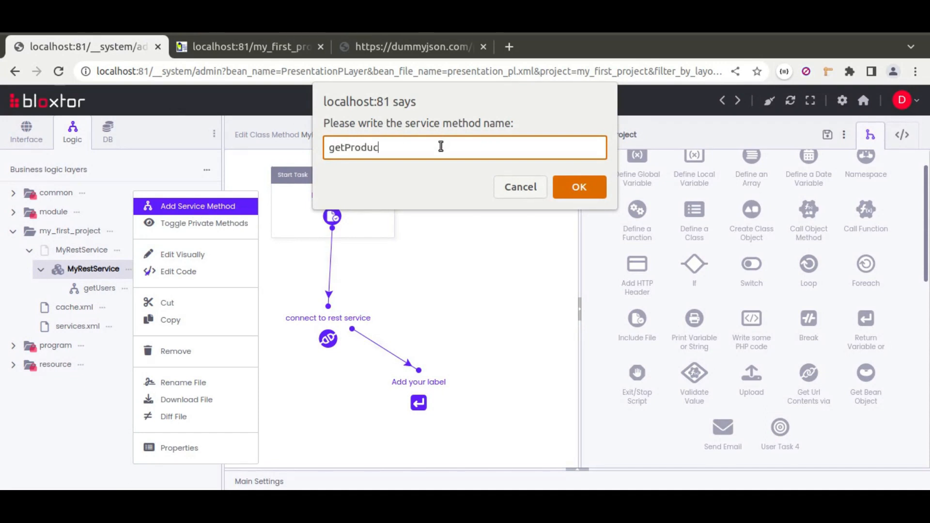
{"action": "left_click", "coordinate": [580, 187]}
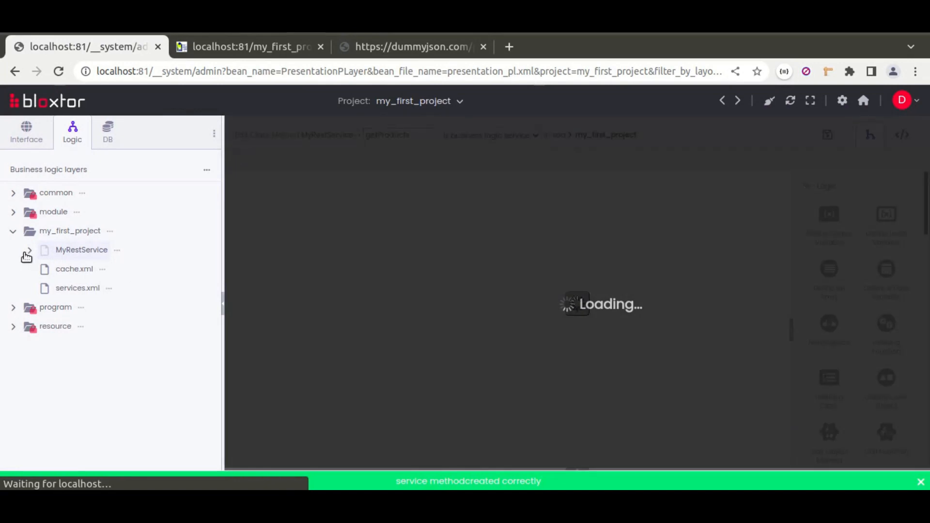
{"action": "left_click", "coordinate": [29, 250]}
{"action": "left_click", "coordinate": [40, 269]}
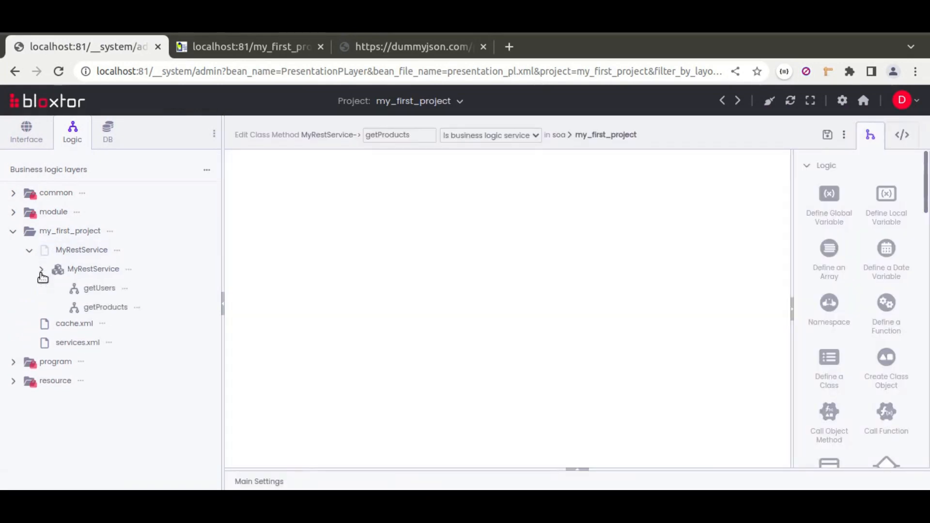
{"action": "left_click", "coordinate": [99, 309]}
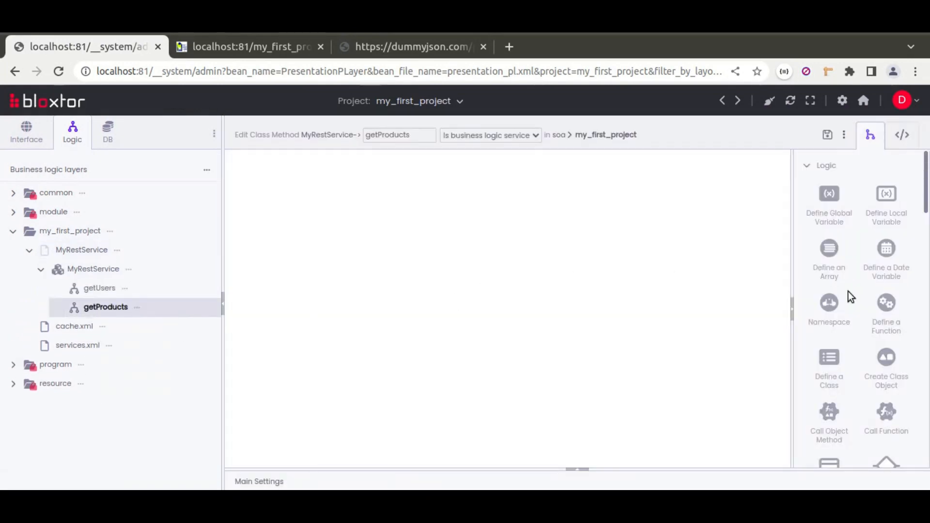
Add a Connect with REST Web-Service task following the Include File task and widen the task properties area
{"action": "scroll", "coordinate": [848, 292], "scroll_direction": "down", "scroll_amount": 5}
{"action": "scroll", "coordinate": [848, 291], "scroll_direction": "down", "scroll_amount": 10}
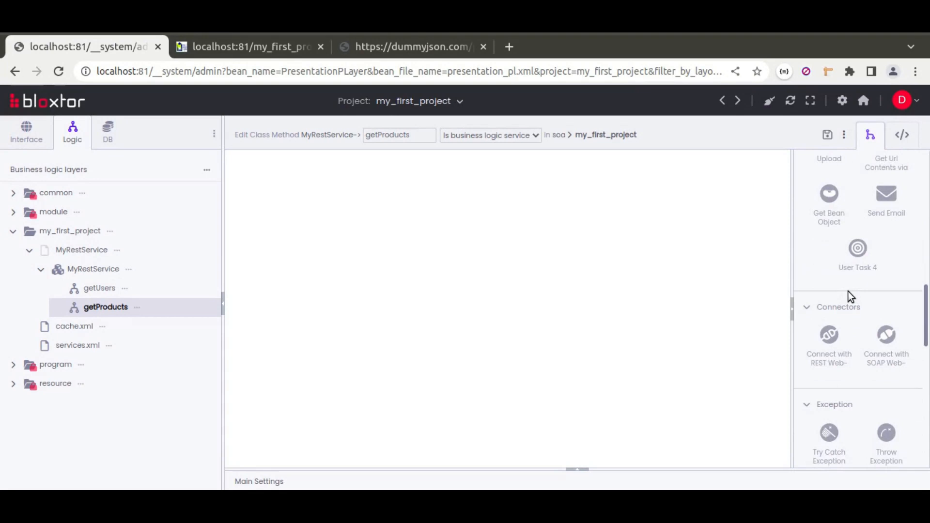
{"action": "left_click_drag", "start_coordinate": [833, 336], "coordinate": [390, 300]}
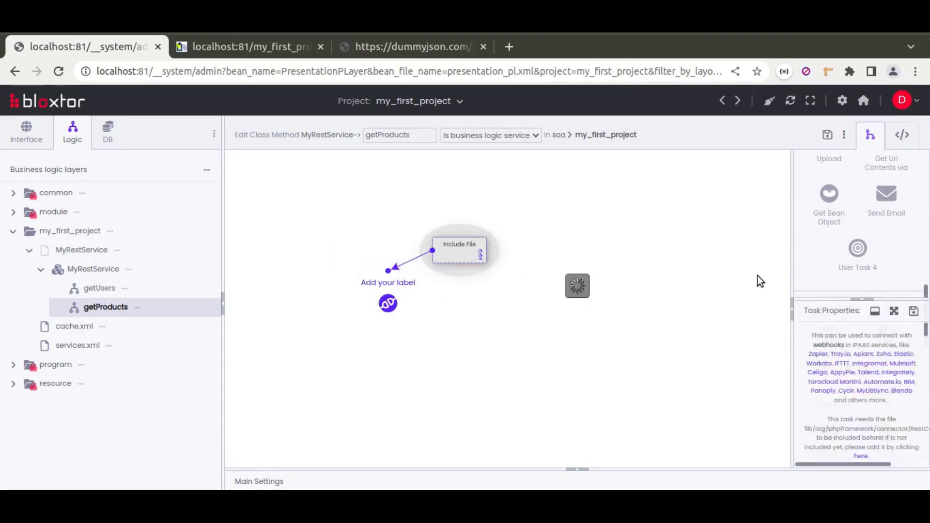
{"action": "left_click_drag", "start_coordinate": [793, 269], "coordinate": [514, 255]}
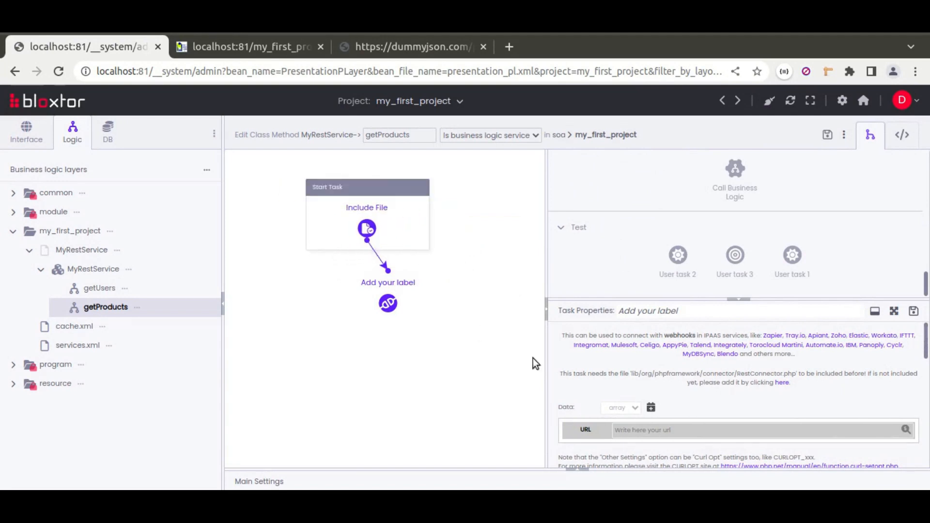
{"action": "key", "text": "alt+Tab"}
{"action": "left_click_drag", "start_coordinate": [26, 101], "coordinate": [216, 99]}
{"action": "key", "text": "ctrl+c"}
{"action": "key", "text": "alt+Tab"}
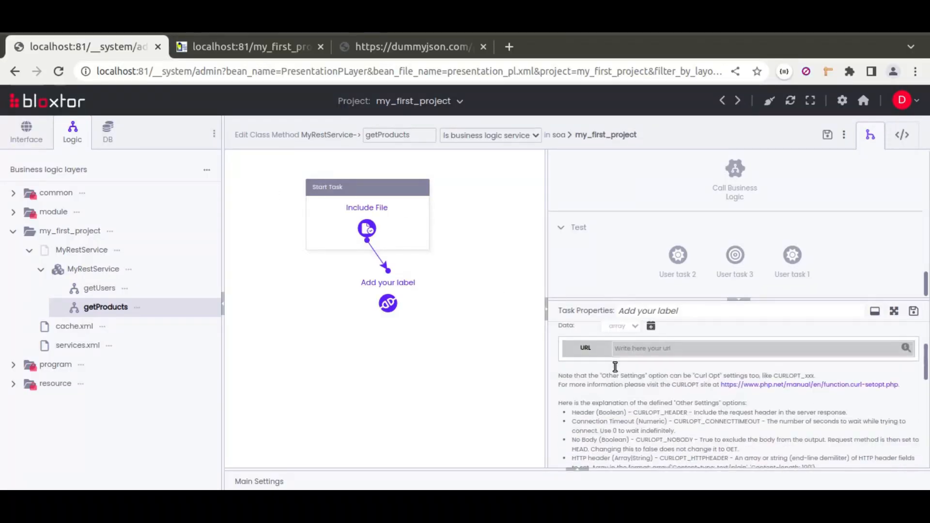
{"action": "left_click", "coordinate": [658, 351]}
{"action": "key", "text": "ctrl+v"}
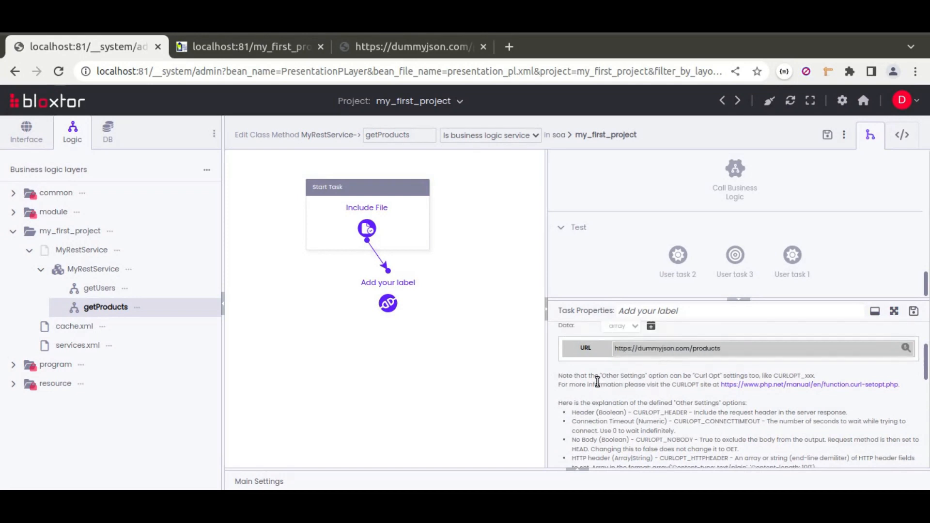
Set the REST task's result type to content json
{"action": "scroll", "coordinate": [598, 383], "scroll_direction": "down", "scroll_amount": 10}
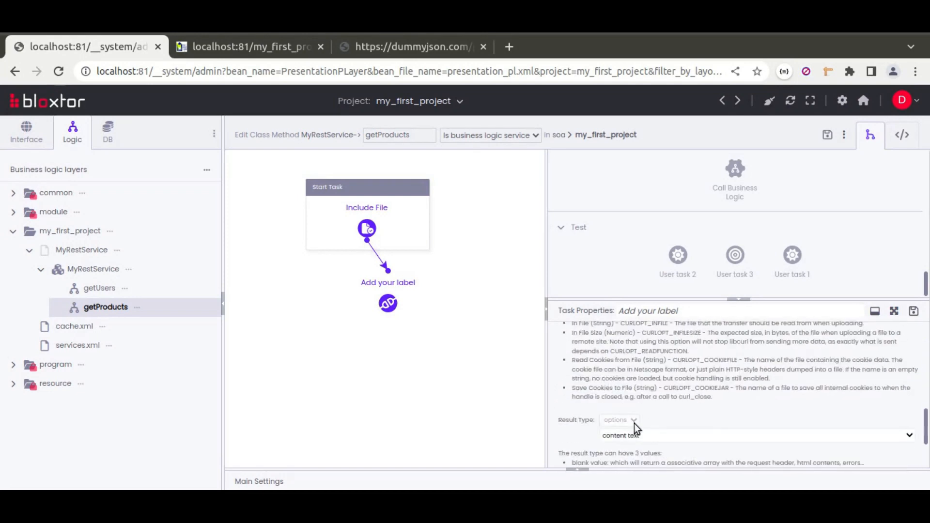
{"action": "scroll", "coordinate": [635, 423], "scroll_direction": "down", "scroll_amount": 2}
{"action": "left_click", "coordinate": [636, 358]}
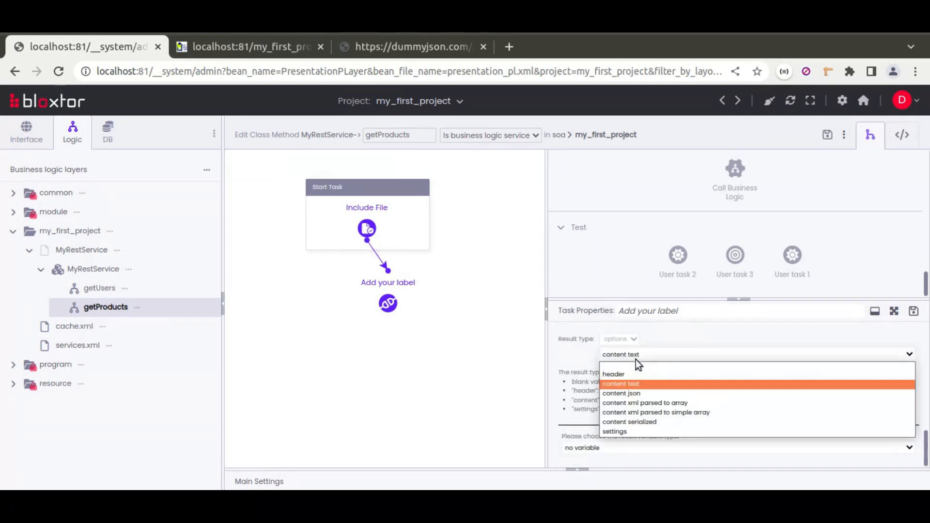
{"action": "left_click", "coordinate": [638, 394]}
Store the REST task's result in a simple variable named products and save the task's properties
{"action": "left_click", "coordinate": [606, 446]}
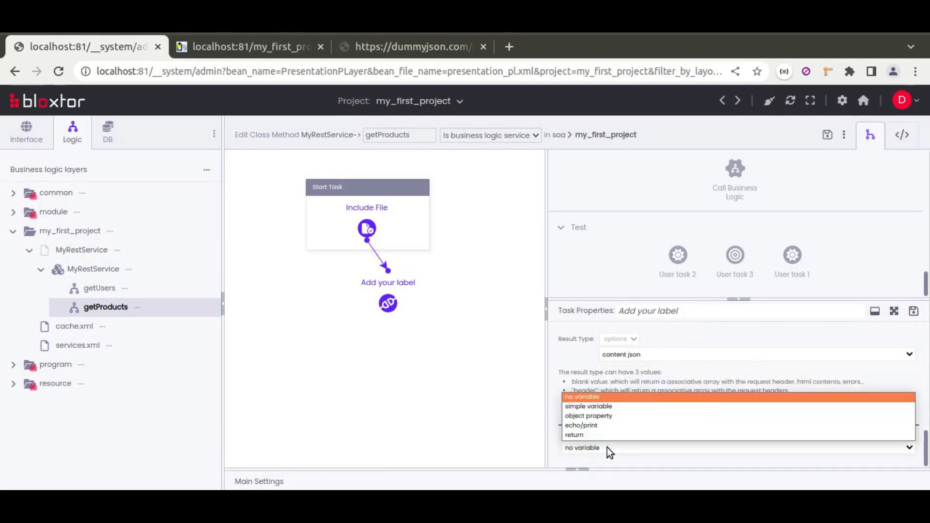
{"action": "left_click", "coordinate": [598, 406]}
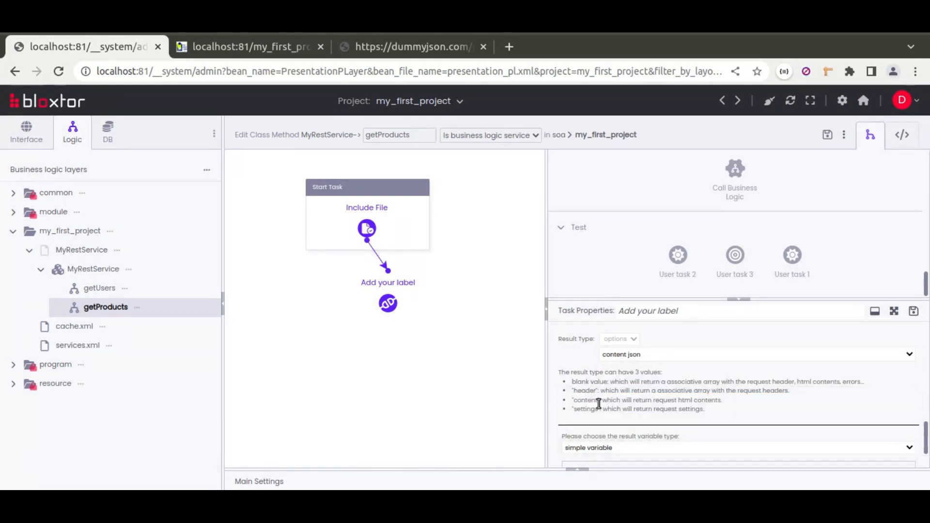
{"action": "scroll", "coordinate": [640, 412], "scroll_direction": "down", "scroll_amount": 1}
{"action": "left_click", "coordinate": [657, 430]}
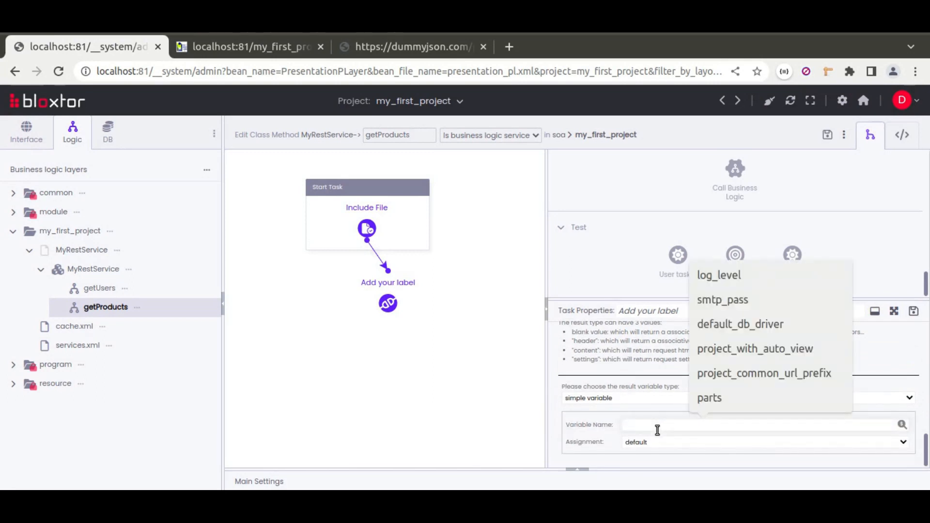
{"action": "type", "text": "products"}
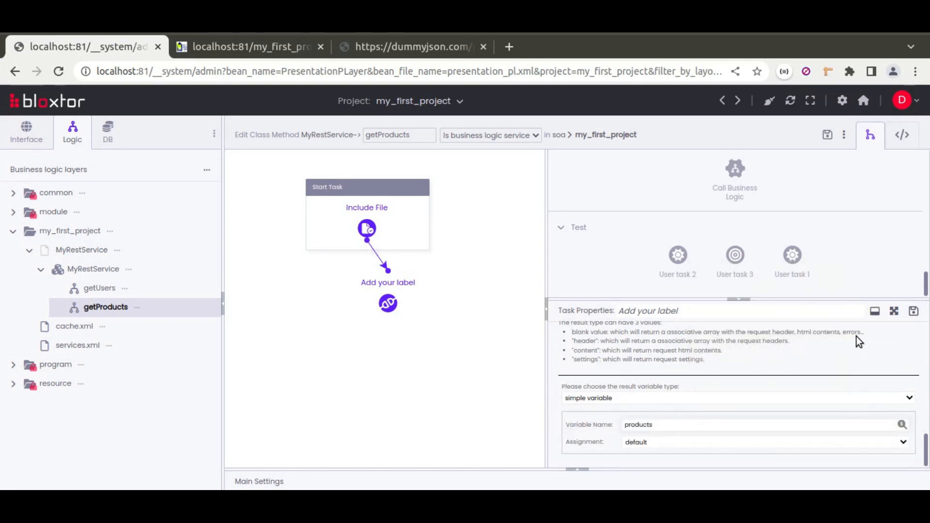
{"action": "left_click", "coordinate": [913, 311]}
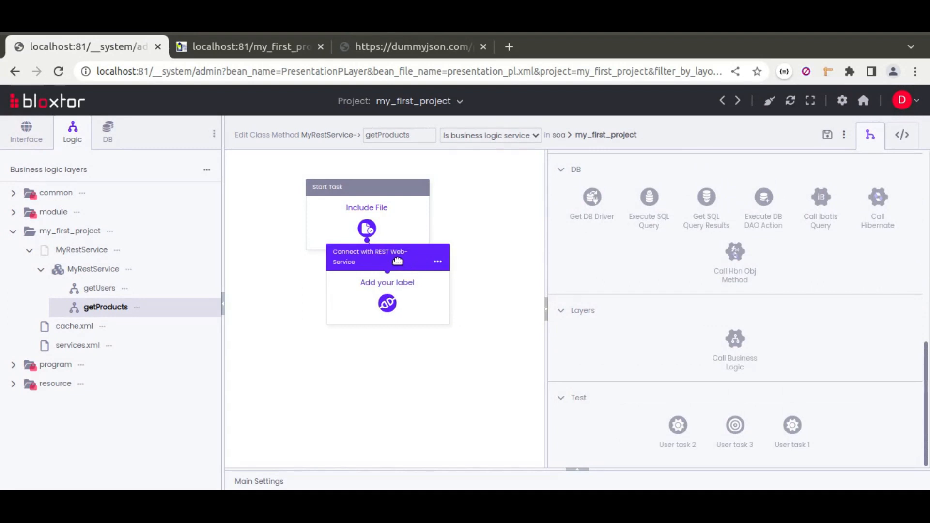
Align the REST task below the Include File task and add a Return Variable task following it
{"action": "scroll", "coordinate": [813, 286], "scroll_direction": "up", "scroll_amount": 4}
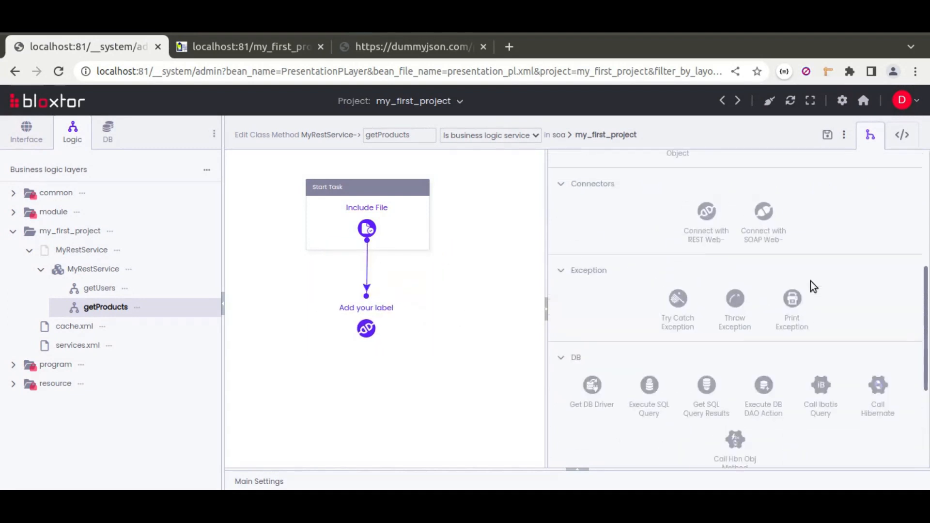
{"action": "scroll", "coordinate": [814, 287], "scroll_direction": "up", "scroll_amount": 3}
{"action": "left_click_drag", "start_coordinate": [649, 290], "coordinate": [360, 368]}
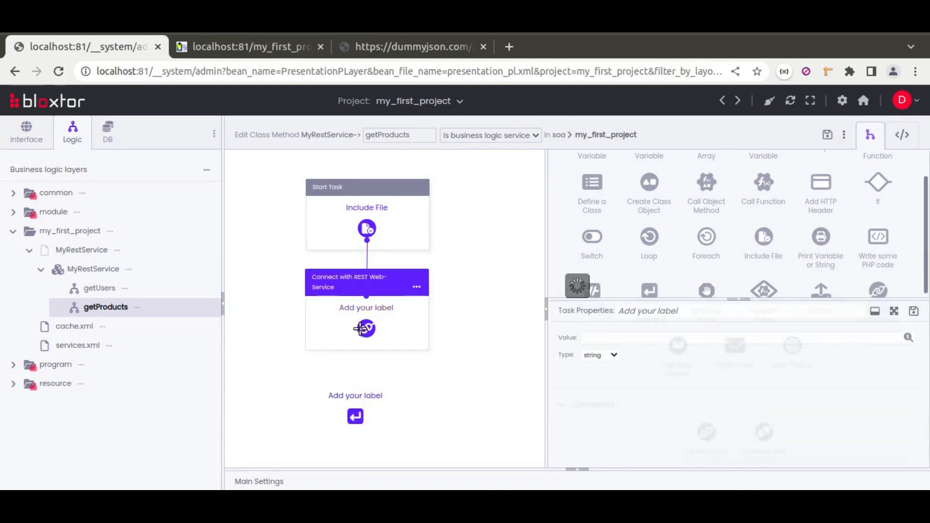
Set the return task's value to the existent variable $products and save the task's properties
{"action": "left_click", "coordinate": [908, 338]}
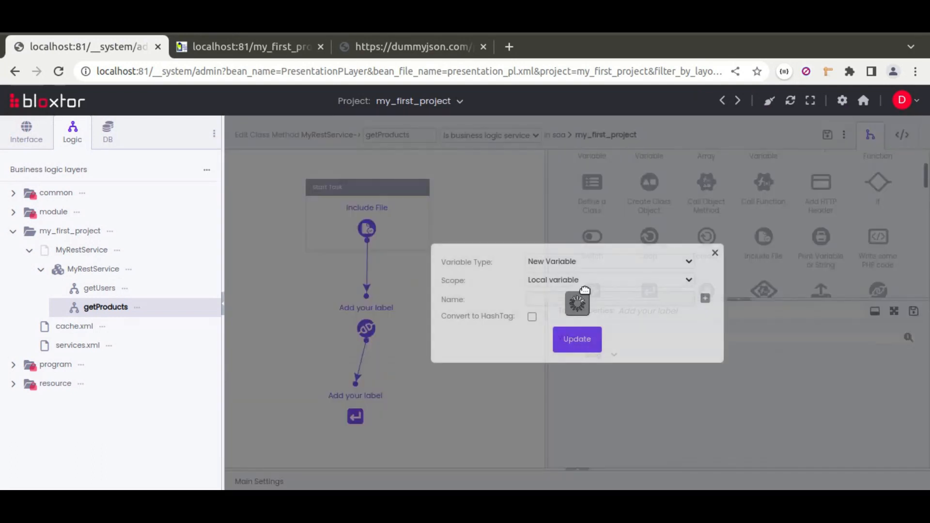
{"action": "left_click", "coordinate": [552, 262]}
{"action": "left_click", "coordinate": [548, 298]}
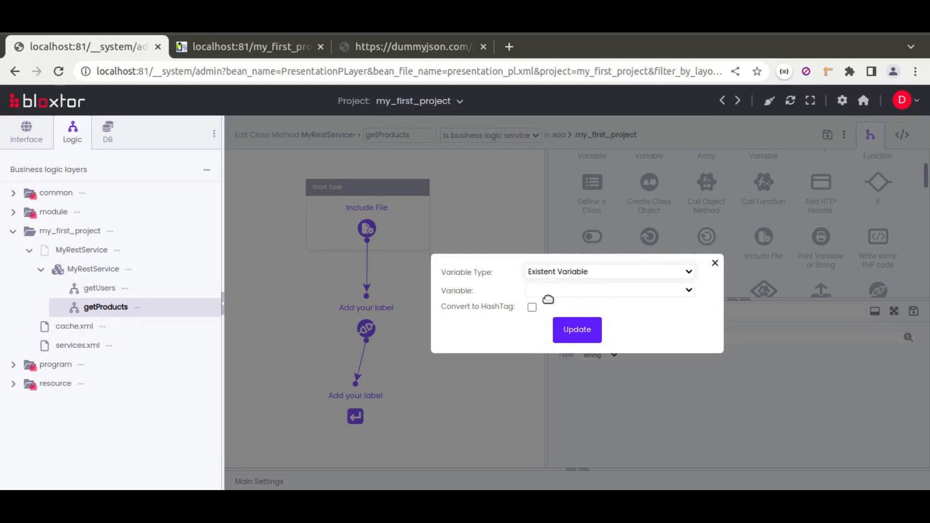
{"action": "left_click", "coordinate": [557, 291]}
{"action": "left_click", "coordinate": [558, 321]}
{"action": "left_click", "coordinate": [565, 331]}
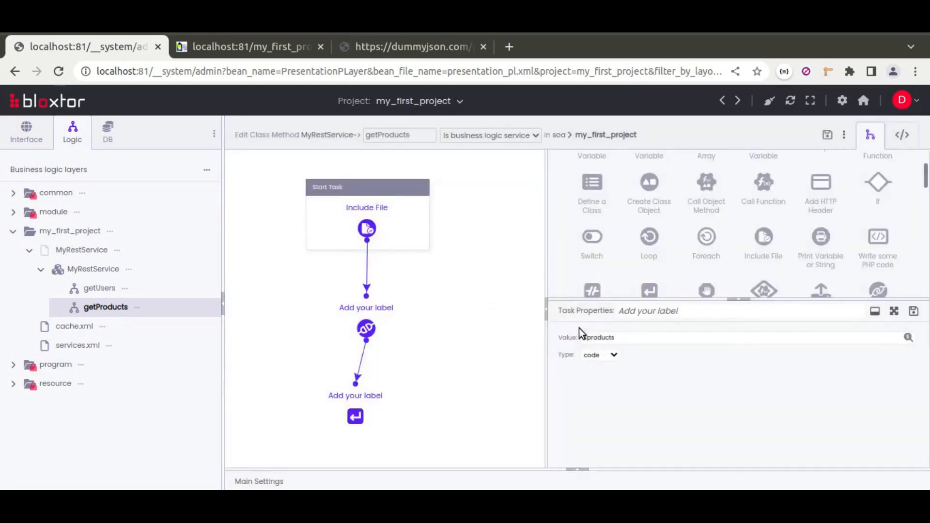
{"action": "left_click", "coordinate": [914, 311]}
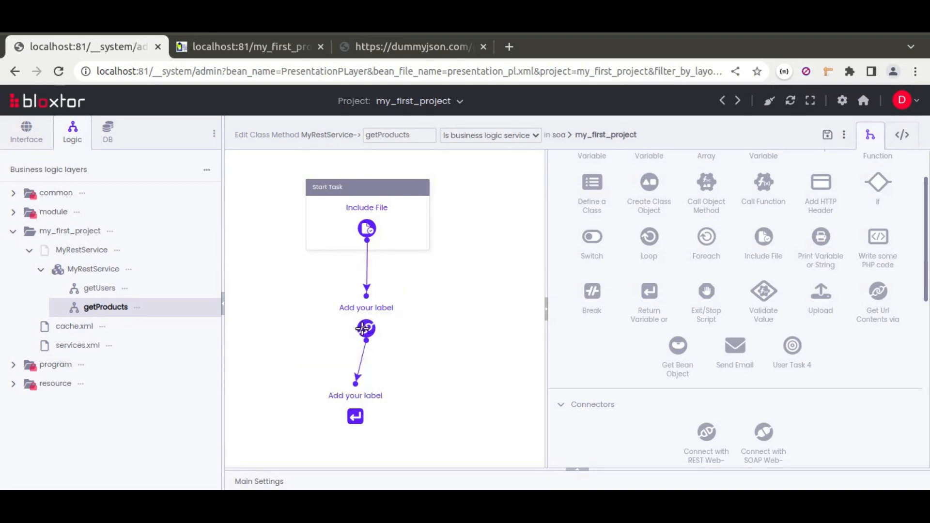
Insert a Define Local Variable task between the REST and return tasks, with the new local variable $product['products'] as its value
{"action": "scroll", "coordinate": [685, 303], "scroll_direction": "up", "scroll_amount": 2}
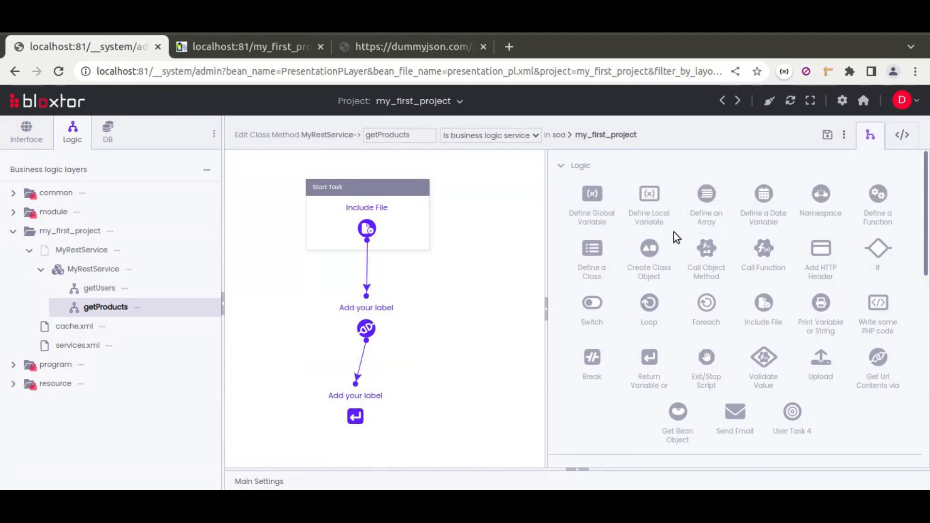
{"action": "left_click_drag", "start_coordinate": [649, 196], "coordinate": [364, 363]}
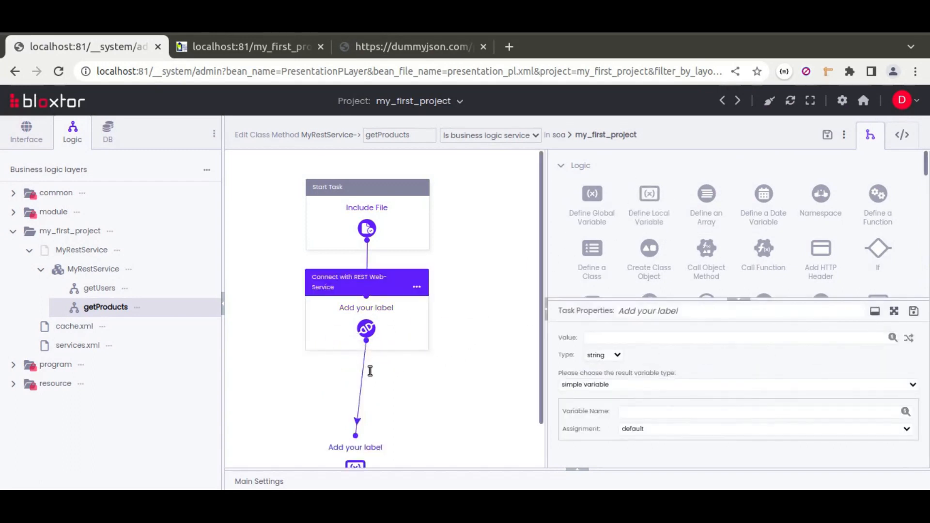
{"action": "left_click", "coordinate": [893, 338]}
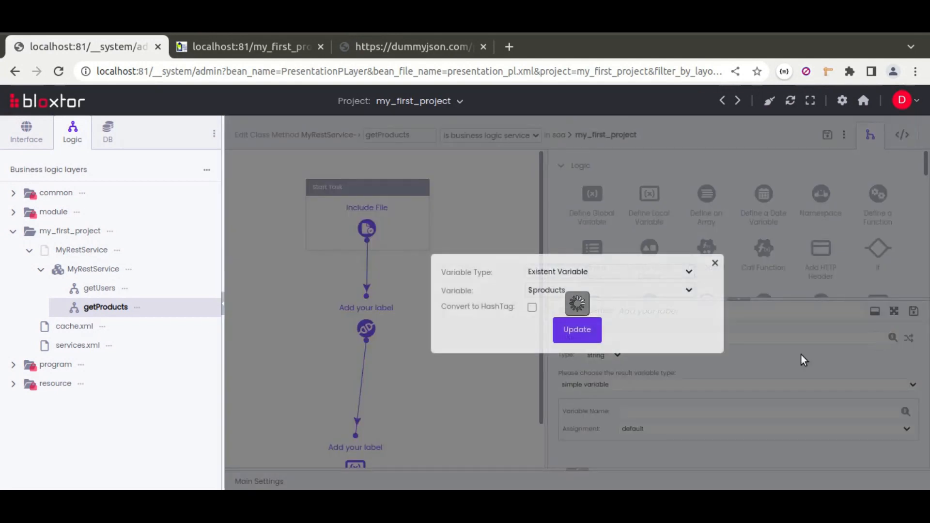
{"action": "left_click", "coordinate": [564, 288]}
{"action": "left_click", "coordinate": [564, 288]}
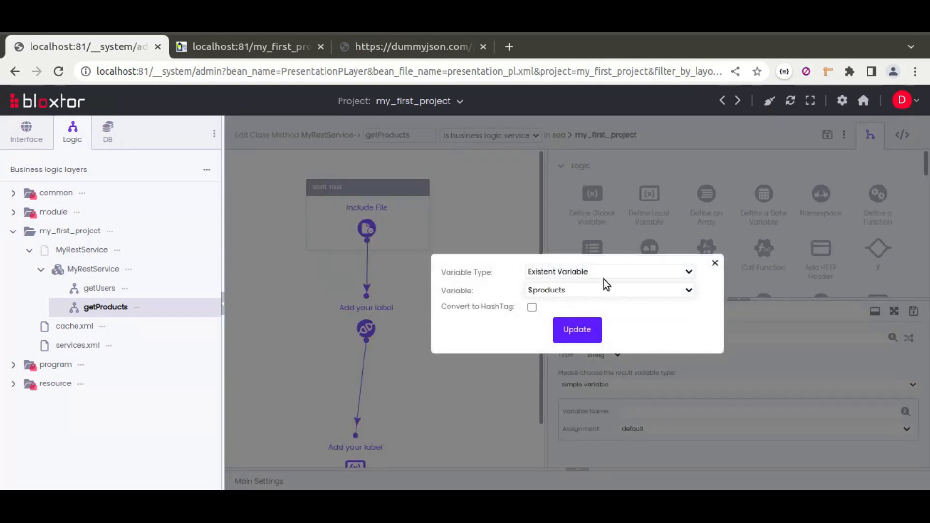
{"action": "left_click", "coordinate": [604, 274]}
{"action": "left_click", "coordinate": [562, 284]}
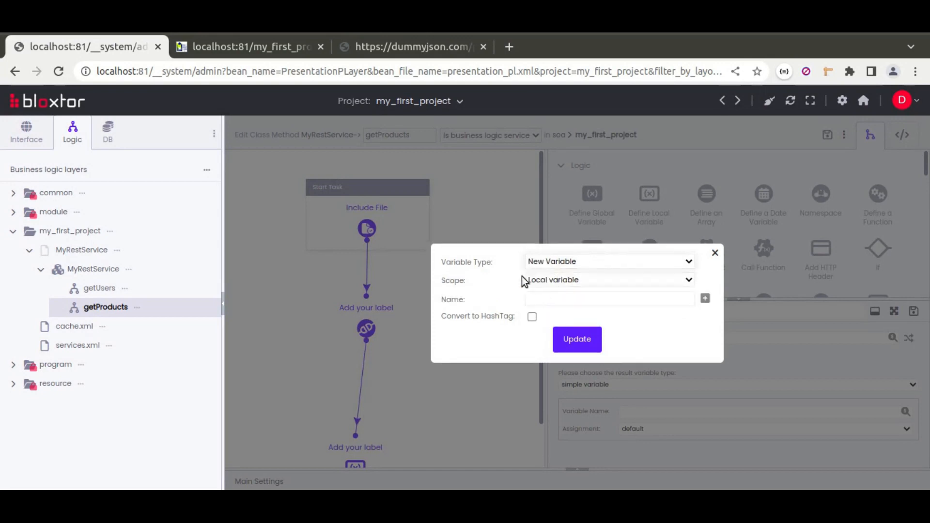
{"action": "left_click", "coordinate": [552, 304]}
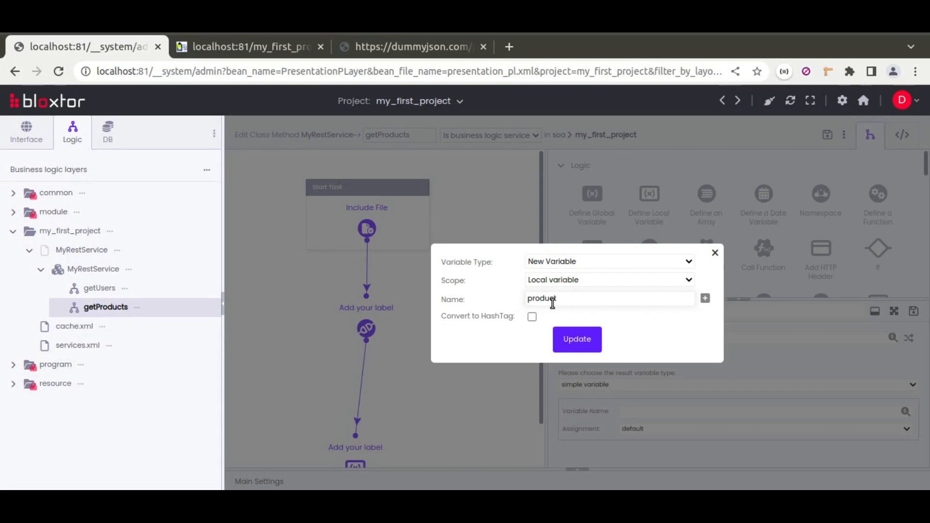
{"action": "left_click", "coordinate": [706, 298]}
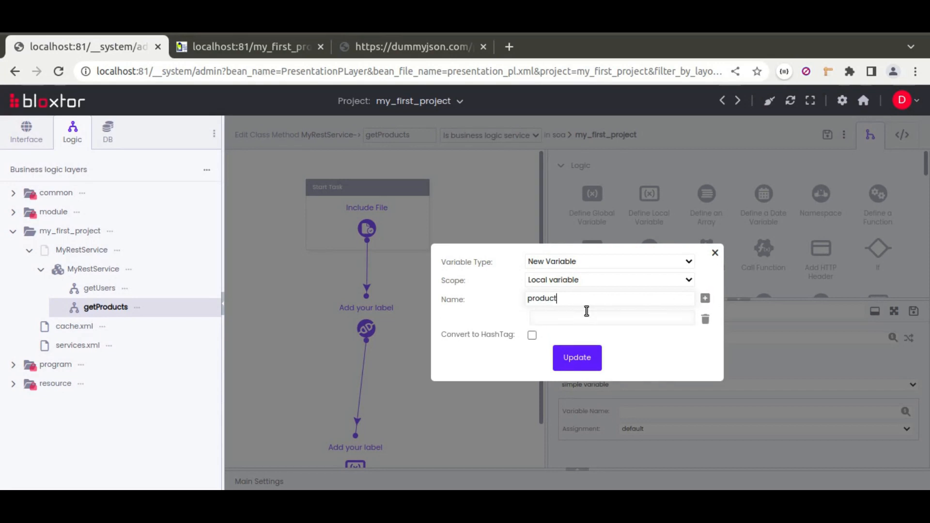
{"action": "left_click", "coordinate": [563, 320]}
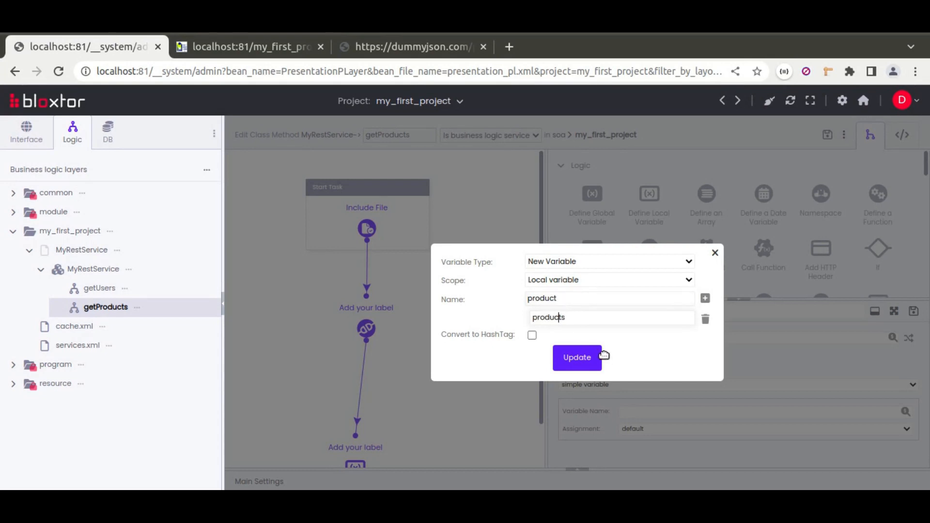
{"action": "left_click", "coordinate": [579, 361]}
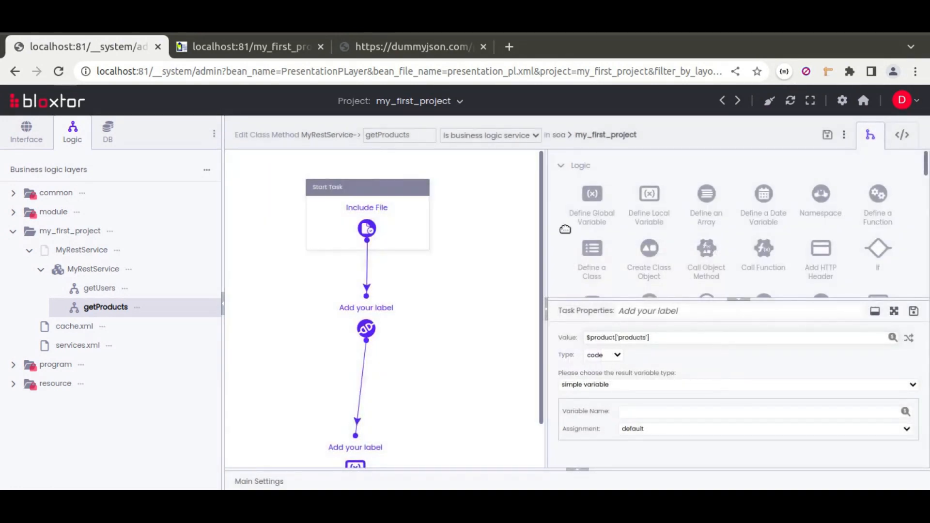
{"action": "left_click", "coordinate": [389, 52]}
{"action": "left_click", "coordinate": [311, 70]}
{"action": "type", "text": "https://dummyjson.com/products"}
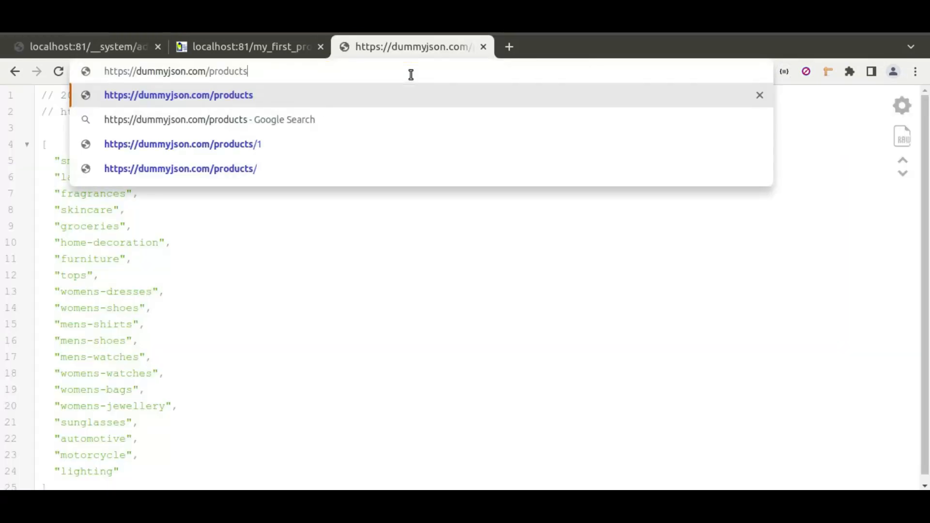
{"action": "key", "text": "Return"}
{"action": "double_click", "coordinate": [104, 161]}
{"action": "left_click", "coordinate": [111, 49]}
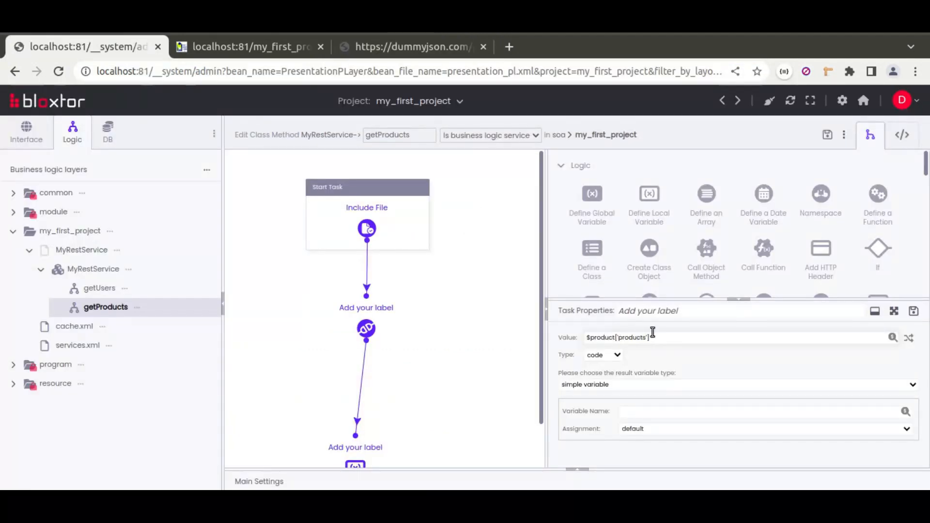
Name the local variable task's result variable products and save the task's properties
{"action": "left_click", "coordinate": [637, 414]}
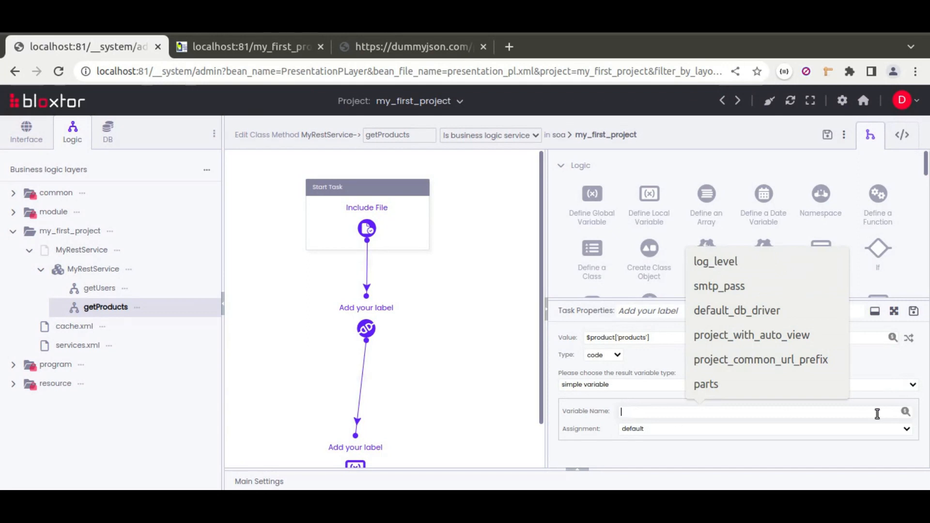
{"action": "type", "text": "products"}
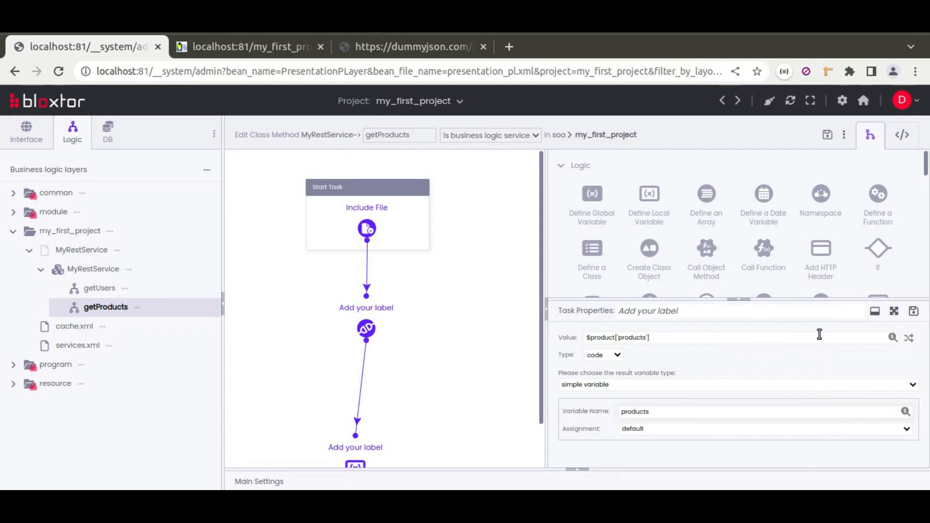
{"action": "left_click", "coordinate": [914, 311]}
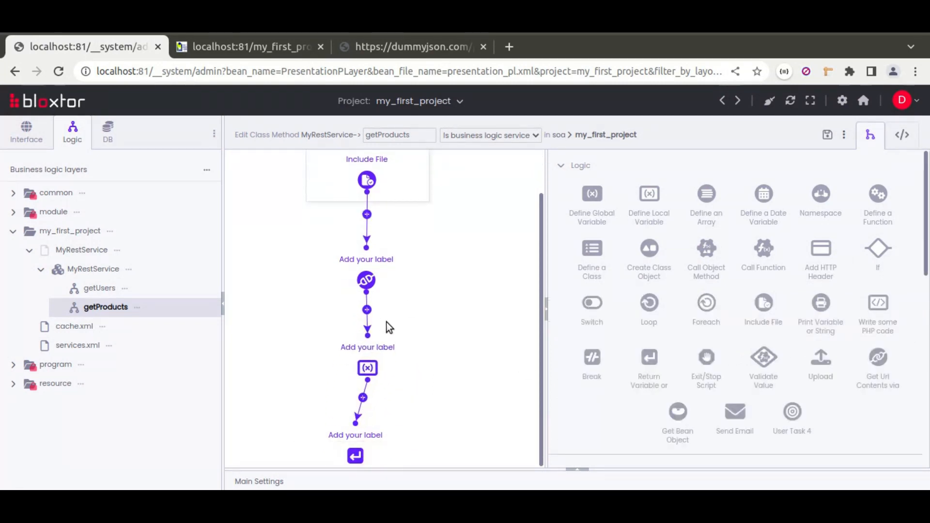
Label the REST web-service task in the getProducts workflow "Connect to resst service"
{"action": "scroll", "coordinate": [443, 302], "scroll_direction": "up", "scroll_amount": 2}
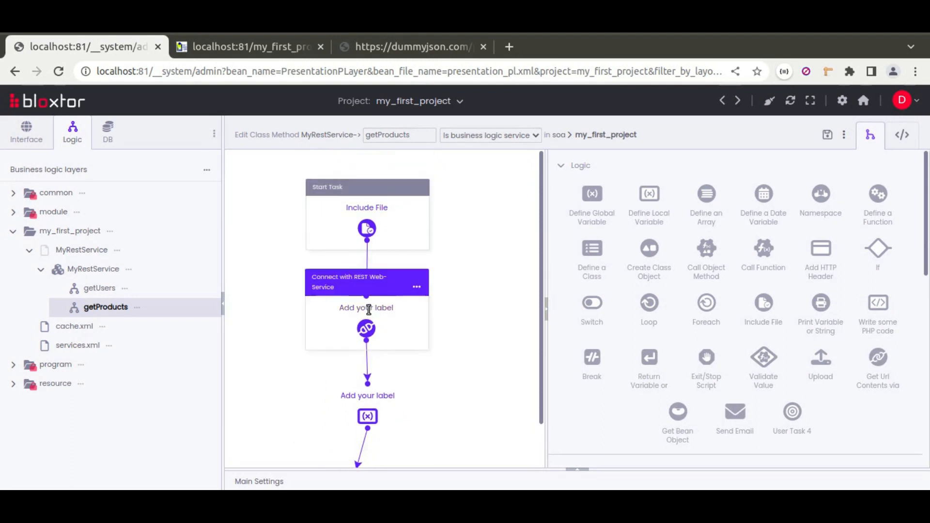
{"action": "type", "text": "Connect to"}
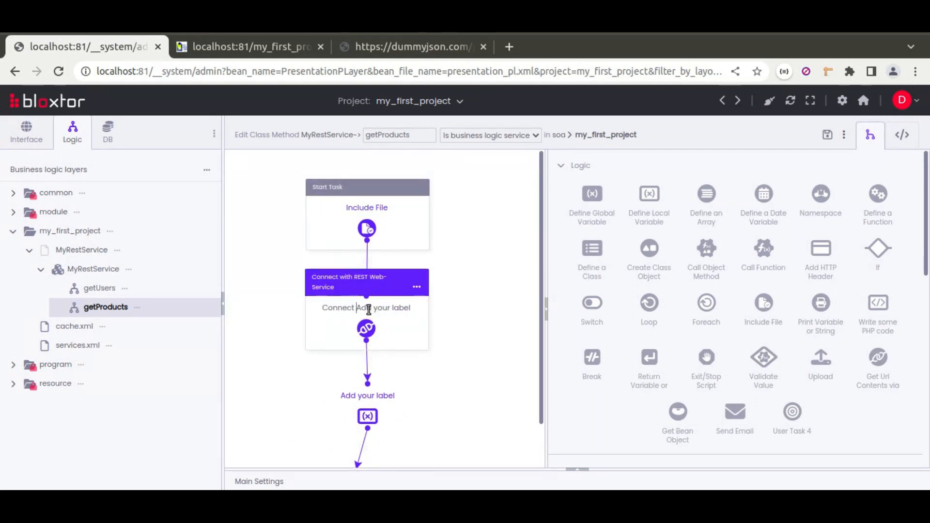
{"action": "key", "text": "Delete"}
{"action": "type", "text": "rest service"}
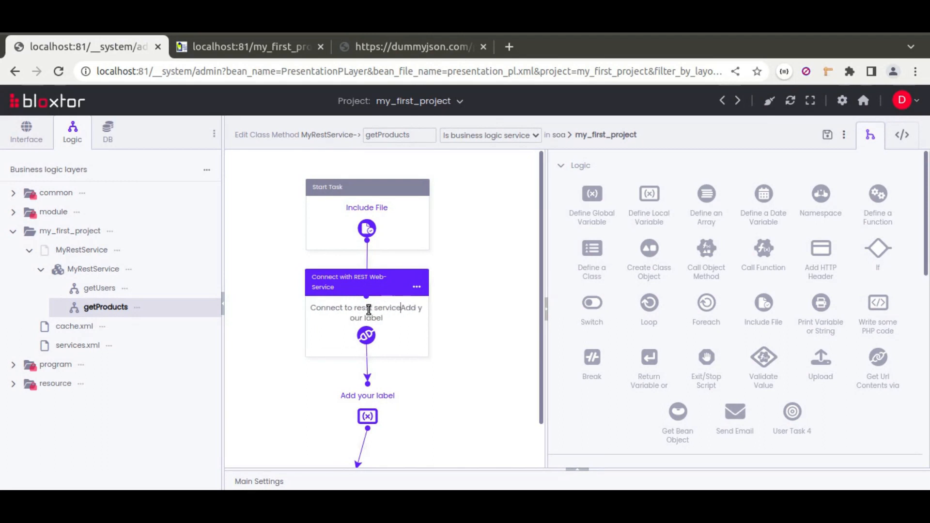
{"action": "key", "text": "Delete"}
{"action": "key", "text": "Delete"}
{"action": "key", "text": "Delete"}
{"action": "key", "text": "Delete"}
{"action": "key", "text": "Delete"}
{"action": "key", "text": "Delete"}
{"action": "key", "text": "Delete"}
{"action": "key", "text": "Delete"}
{"action": "key", "text": "Delete"}
{"action": "key", "text": "Delete"}
{"action": "key", "text": "Delete"}
{"action": "key", "text": "Delete"}
{"action": "key", "text": "Delete"}
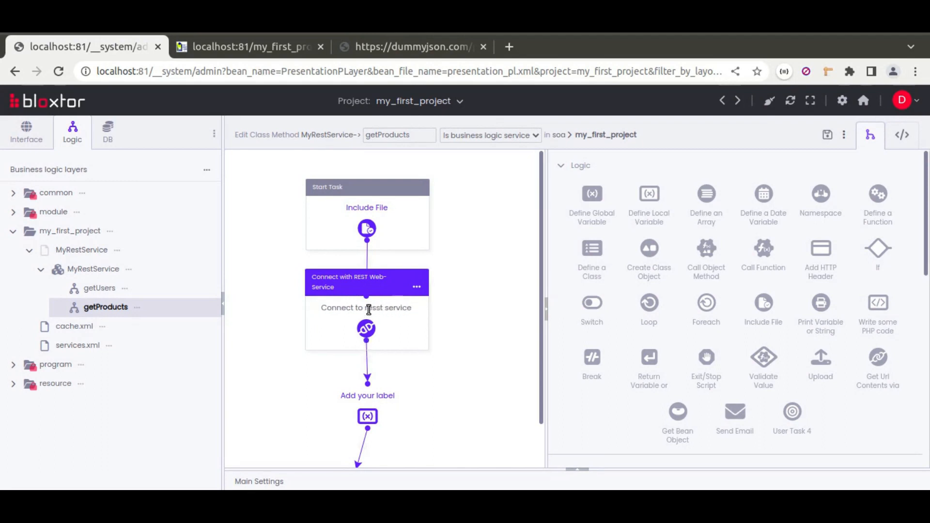
Label the local variable task "getting products inside of var products" and save its properties
{"action": "left_click", "coordinate": [379, 377]}
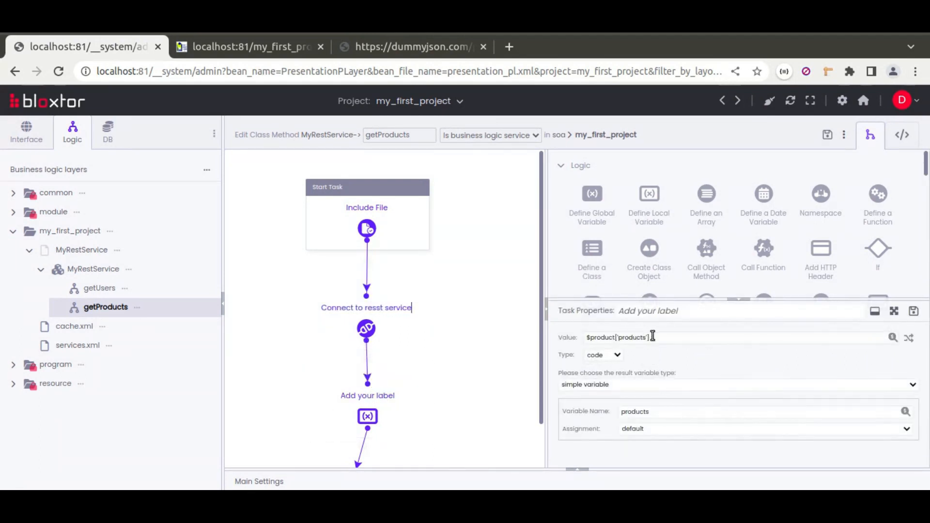
{"action": "triple_click", "coordinate": [691, 311]}
{"action": "type", "text": "ge"}
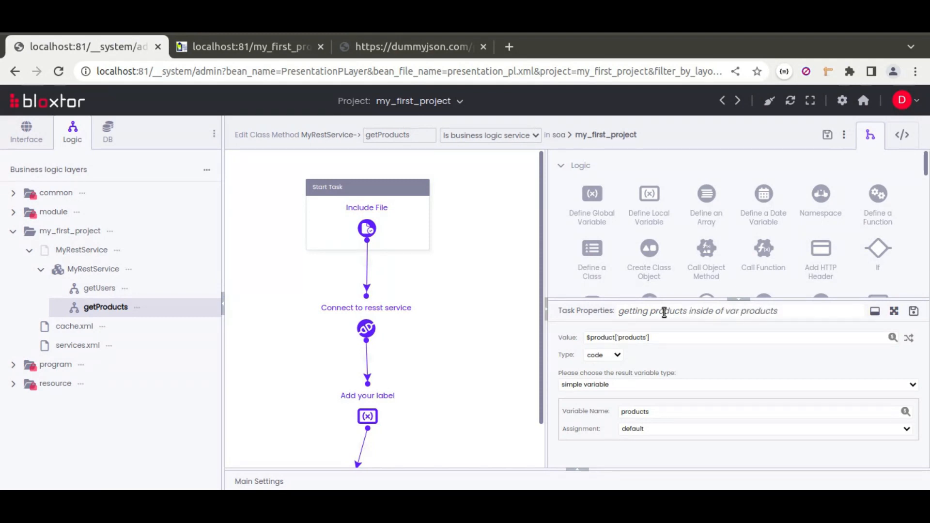
{"action": "left_click", "coordinate": [913, 313]}
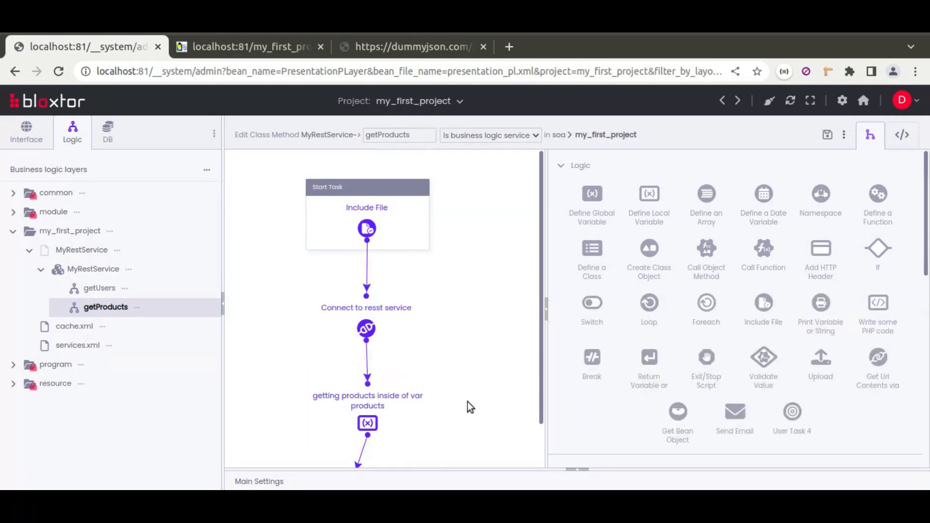
Label the return task at the end of the workflow "return products" and save its properties
{"action": "scroll", "coordinate": [469, 407], "scroll_direction": "down", "scroll_amount": 1}
{"action": "double_click", "coordinate": [355, 455]}
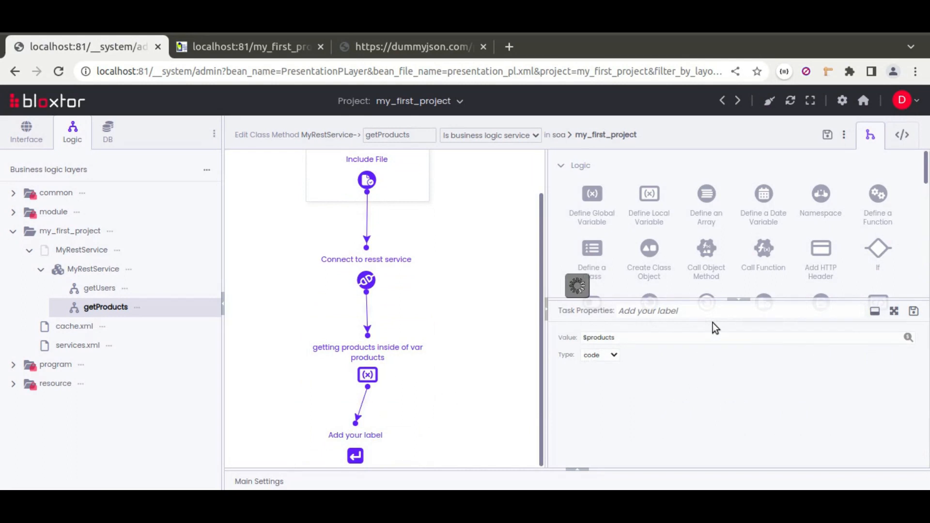
{"action": "triple_click", "coordinate": [668, 311]}
{"action": "type", "text": "return products"}
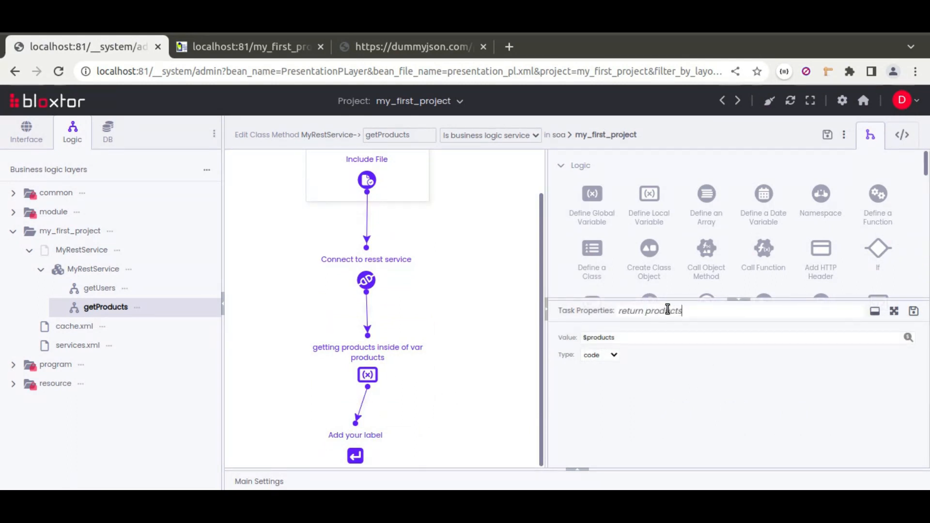
{"action": "left_click", "coordinate": [914, 311]}
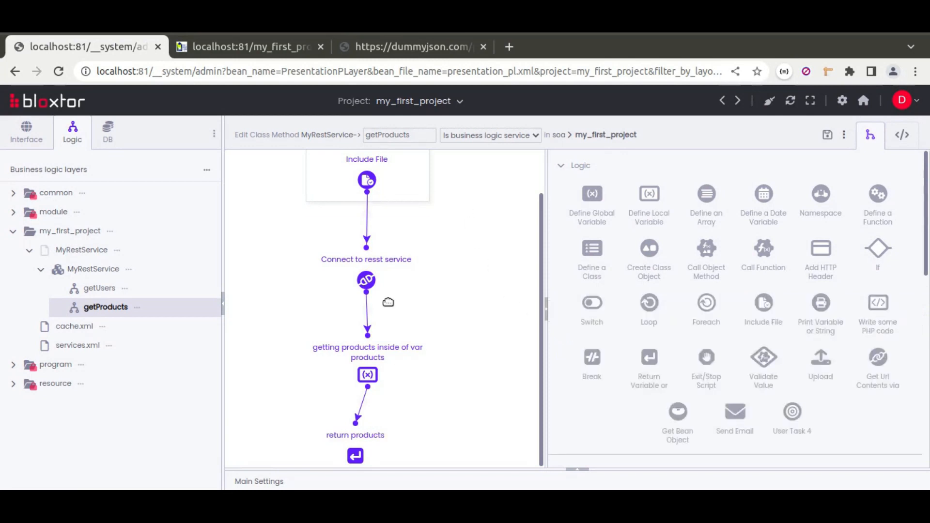
{"action": "scroll", "coordinate": [473, 339], "scroll_direction": "up", "scroll_amount": 1}
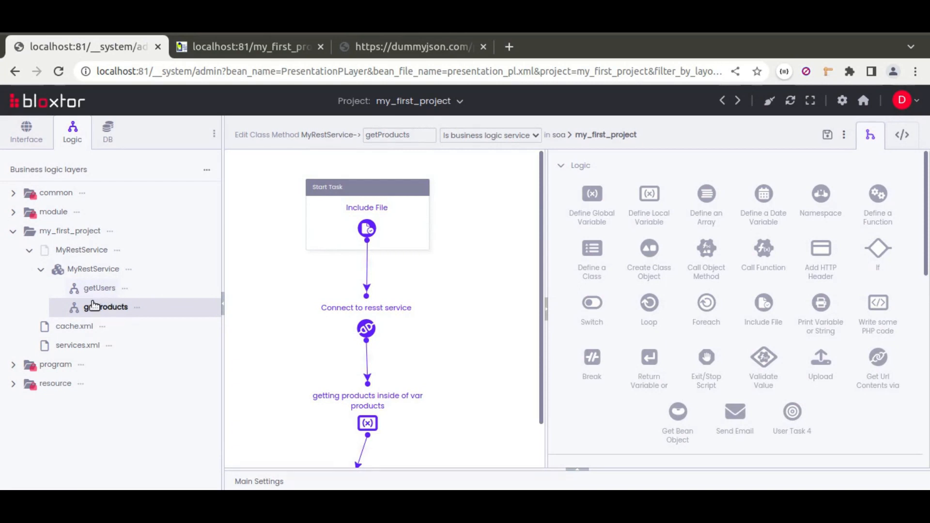
Open the index page's resource settings and change the users action from a REST connector to Call business logic service
{"action": "left_click", "coordinate": [26, 134]}
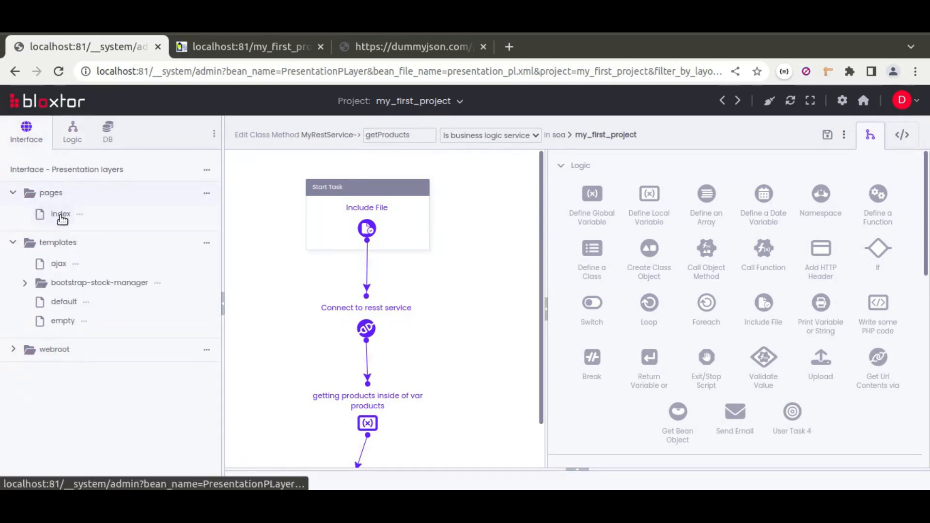
{"action": "left_click", "coordinate": [61, 216]}
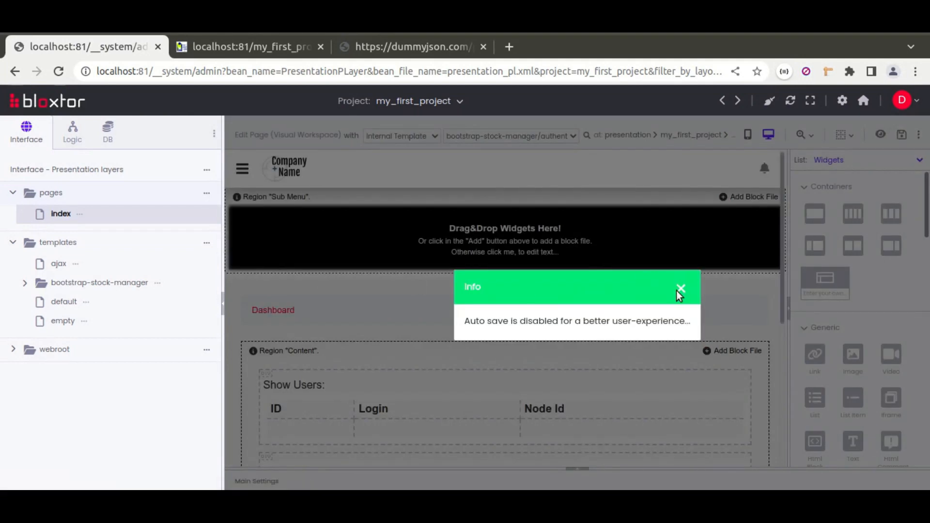
{"action": "left_click", "coordinate": [681, 289]}
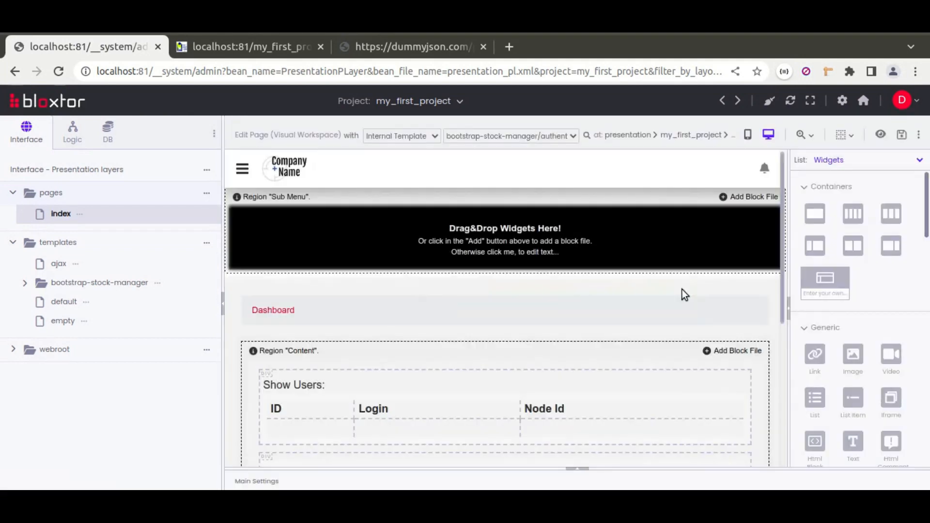
{"action": "left_click", "coordinate": [581, 471]}
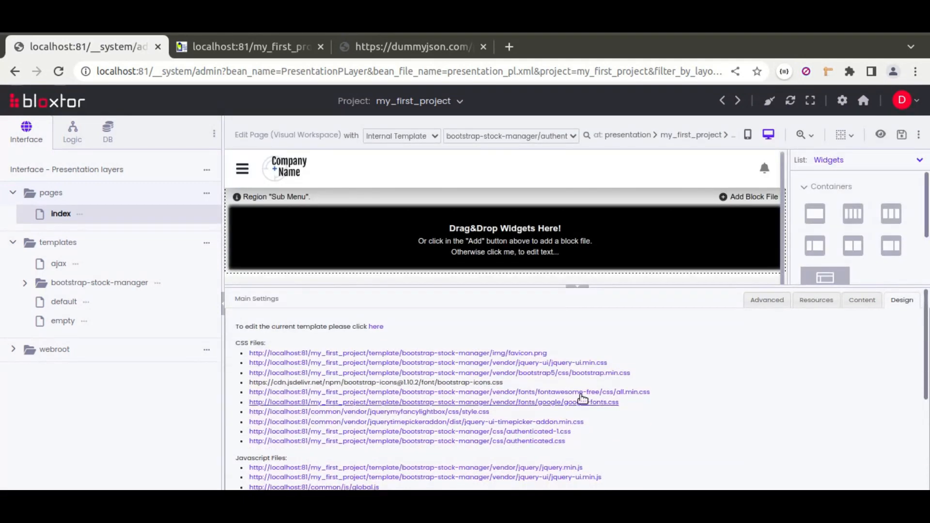
{"action": "left_click", "coordinate": [816, 300]}
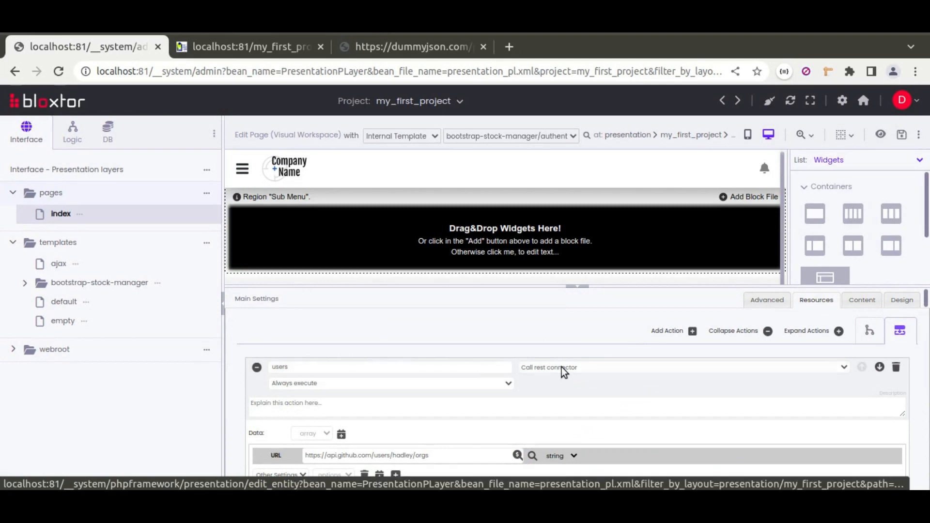
{"action": "left_click", "coordinate": [529, 369]}
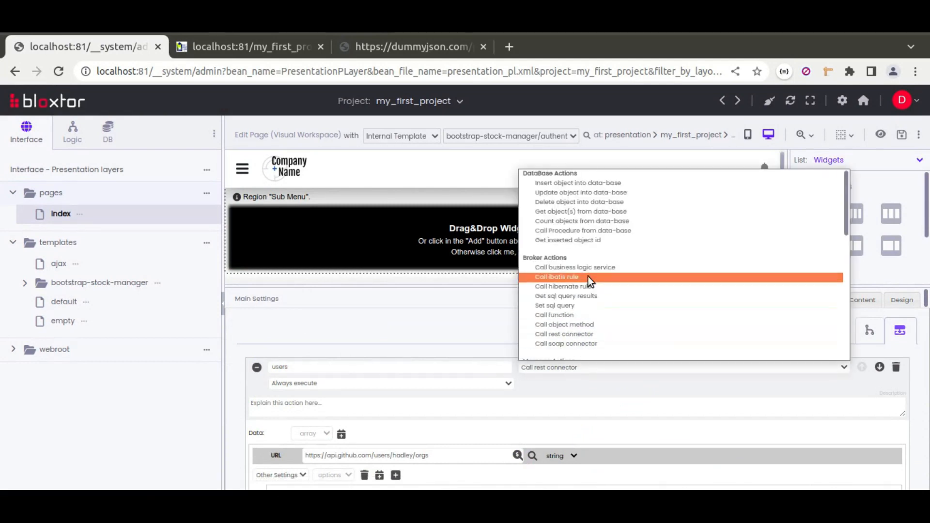
{"action": "left_click", "coordinate": [581, 268]}
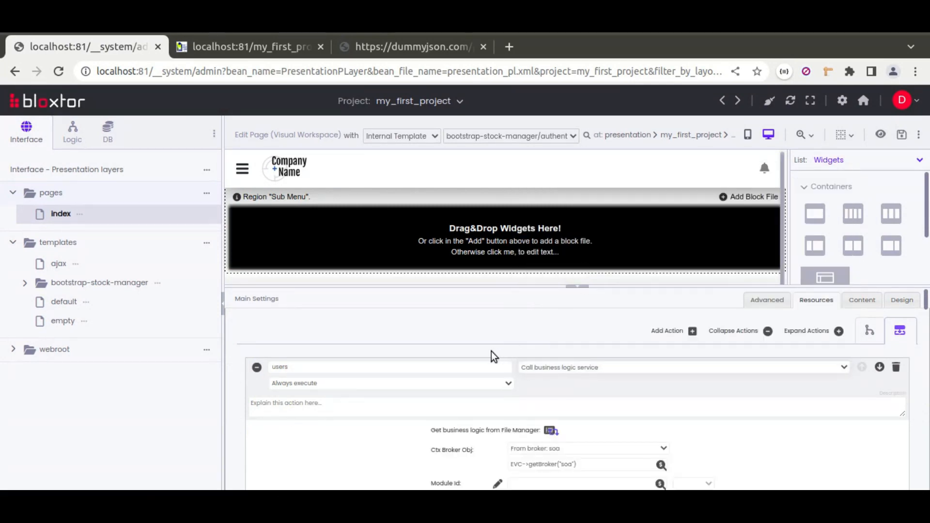
Choose MyRestService.getUsers in my_first_project as the service for the users action, and collapse that action
{"action": "left_click", "coordinate": [550, 431]}
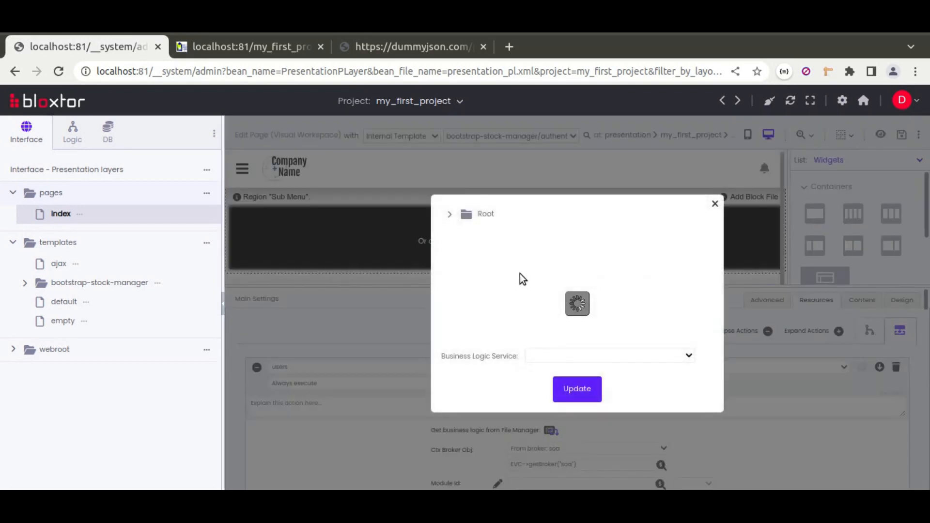
{"action": "left_click", "coordinate": [450, 215]}
{"action": "left_click", "coordinate": [466, 272]}
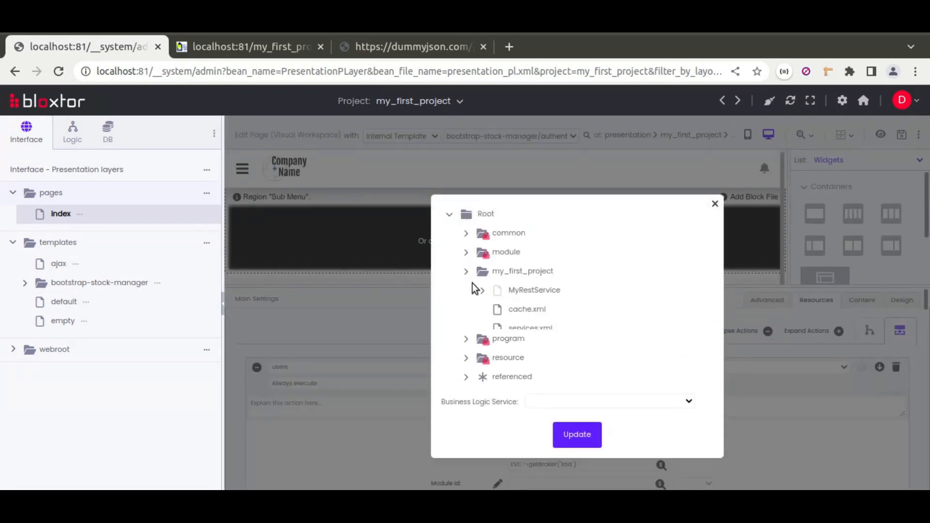
{"action": "left_click", "coordinate": [482, 291]}
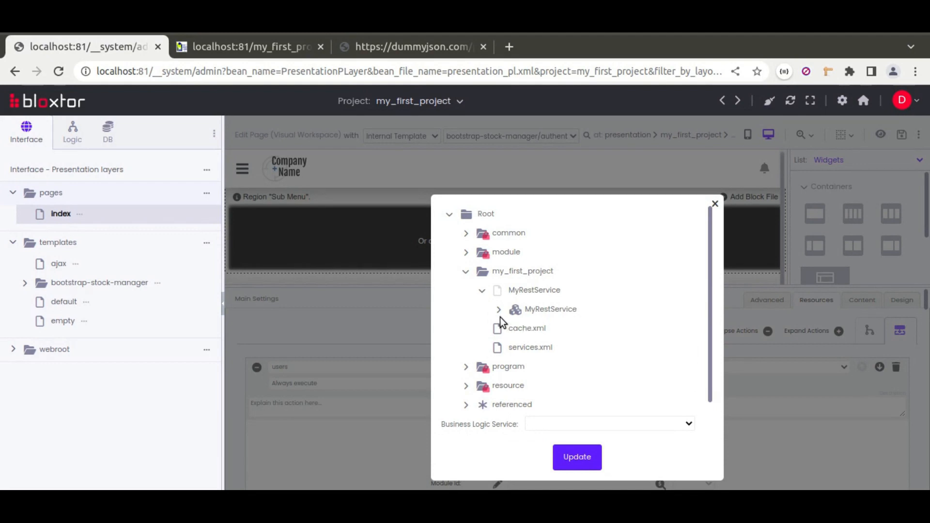
{"action": "left_click", "coordinate": [532, 311]}
{"action": "left_click", "coordinate": [577, 454]}
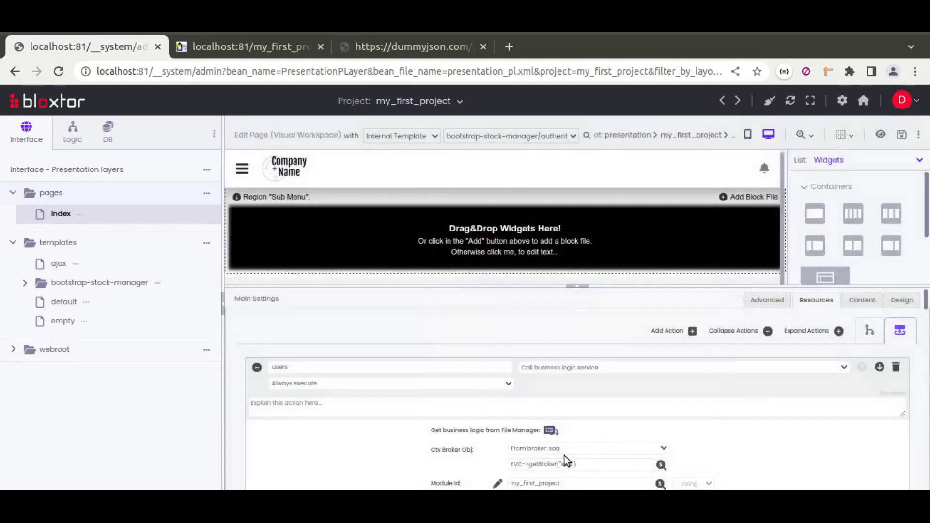
{"action": "scroll", "coordinate": [431, 397], "scroll_direction": "down", "scroll_amount": 4}
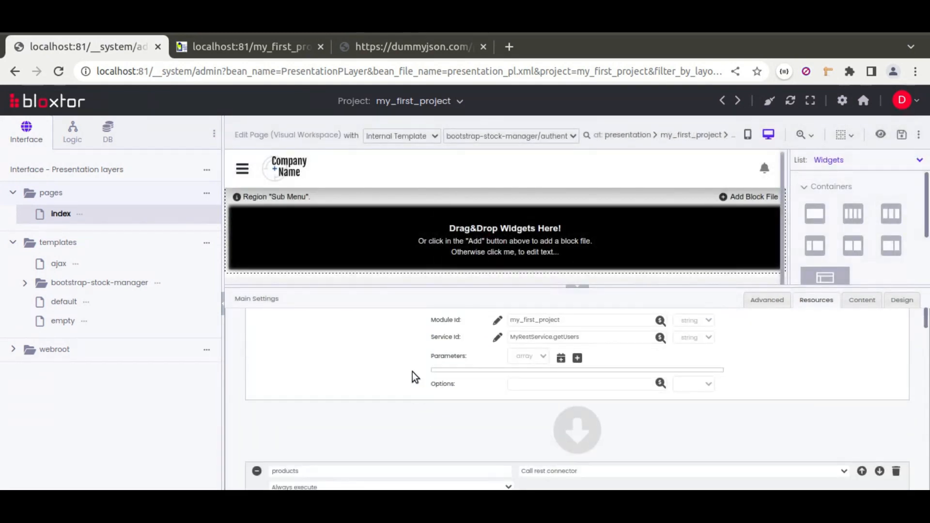
{"action": "scroll", "coordinate": [413, 375], "scroll_direction": "up", "scroll_amount": 2}
{"action": "scroll", "coordinate": [411, 371], "scroll_direction": "up", "scroll_amount": 2}
{"action": "left_click", "coordinate": [256, 367]}
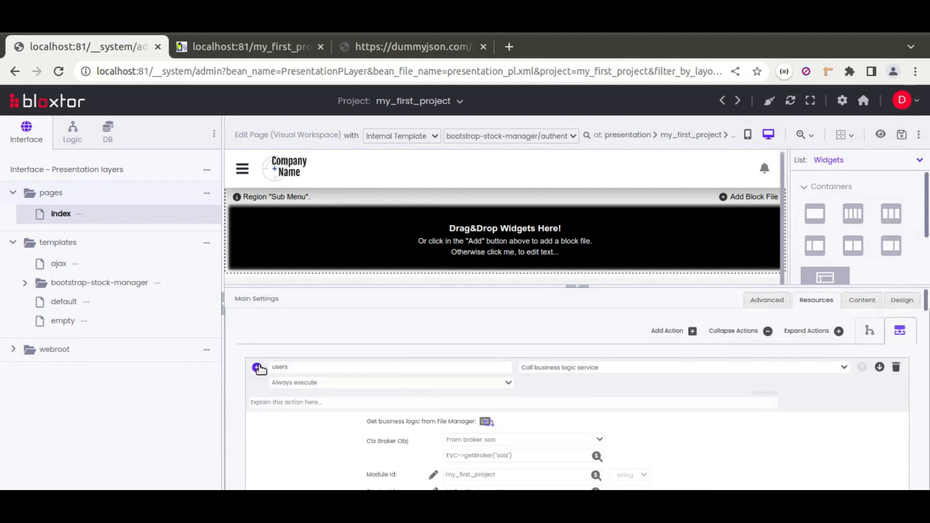
Change the products action's type to Call business logic service
{"action": "left_click", "coordinate": [567, 397]}
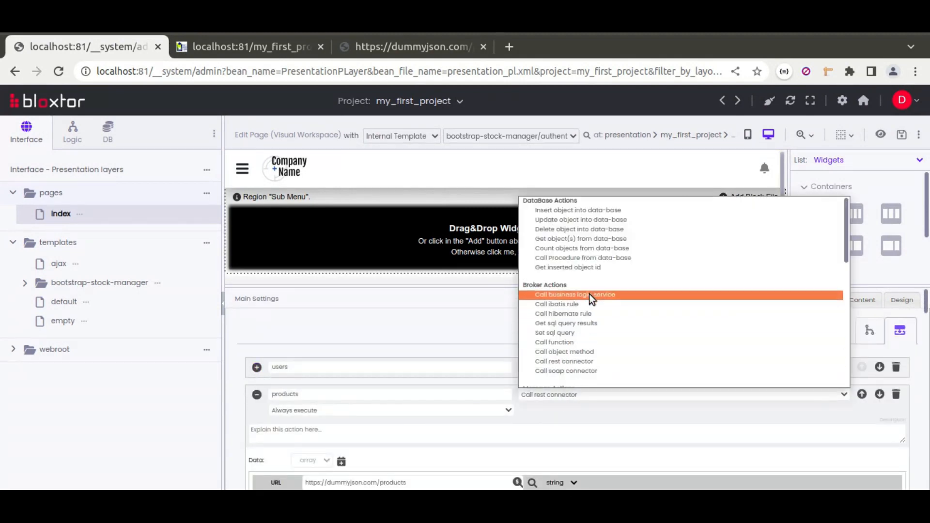
{"action": "left_click", "coordinate": [519, 433]}
{"action": "scroll", "coordinate": [545, 403], "scroll_direction": "down", "scroll_amount": 2}
{"action": "scroll", "coordinate": [545, 403], "scroll_direction": "up", "scroll_amount": 2}
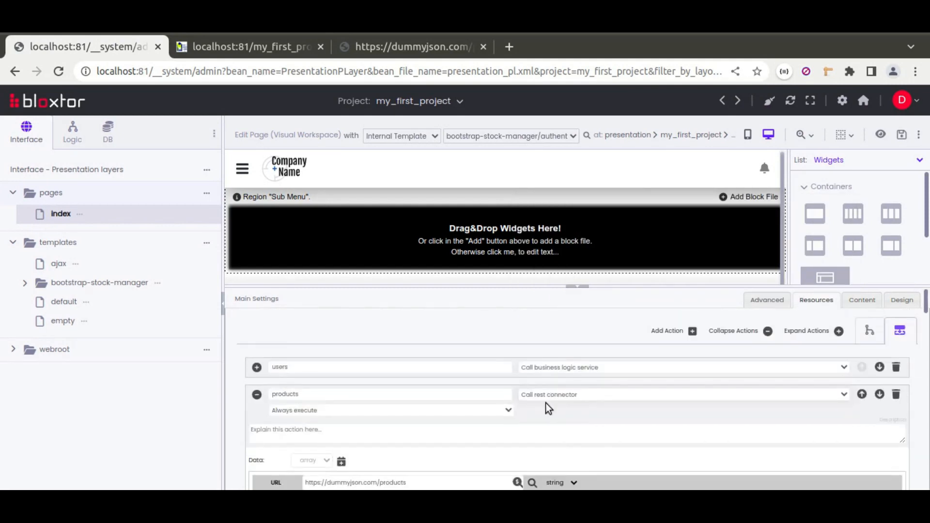
{"action": "left_click", "coordinate": [542, 398]}
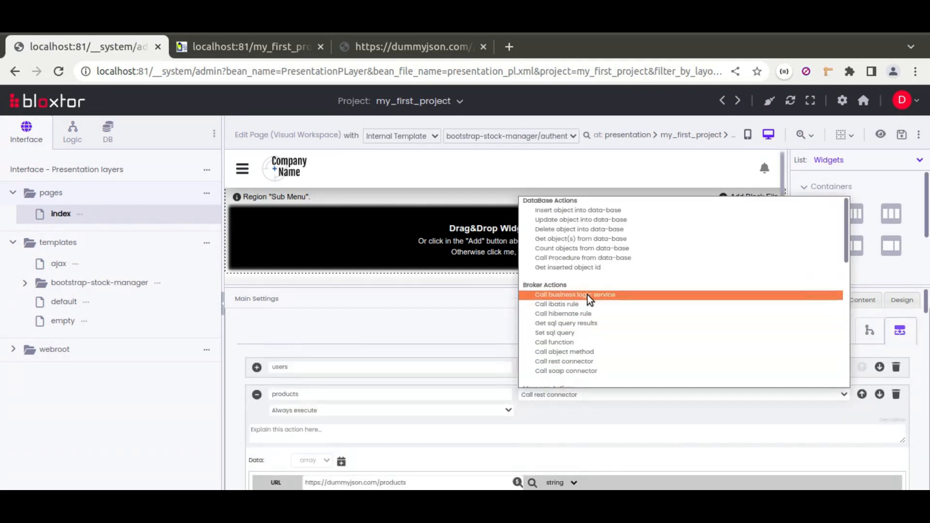
{"action": "left_click", "coordinate": [587, 295]}
Choose the getProducts method of MyRestService as the service for the products action
{"action": "left_click", "coordinate": [551, 457]}
{"action": "left_click", "coordinate": [542, 391]}
{"action": "left_click", "coordinate": [535, 415]}
{"action": "left_click", "coordinate": [566, 425]}
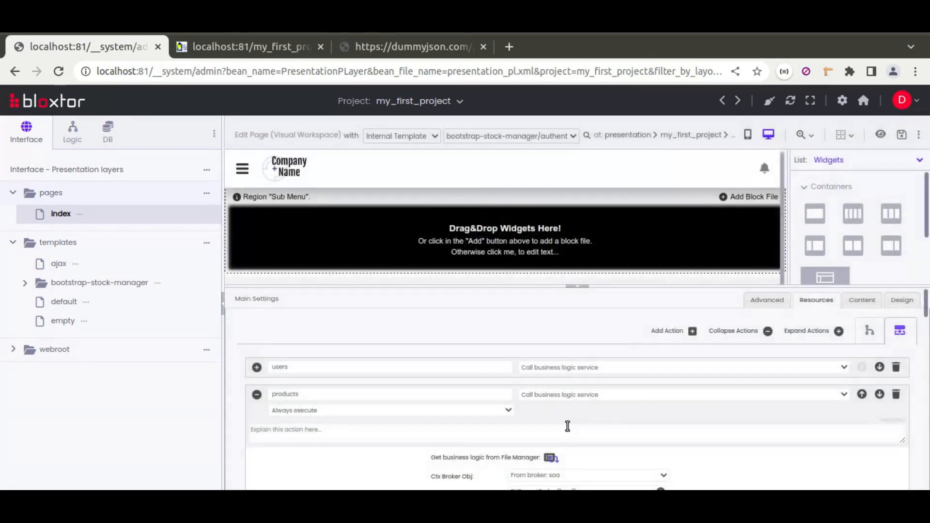
Delete the redundant products action of type Result from variable, and collapse the other products, product and categories actions
{"action": "left_click", "coordinate": [256, 395]}
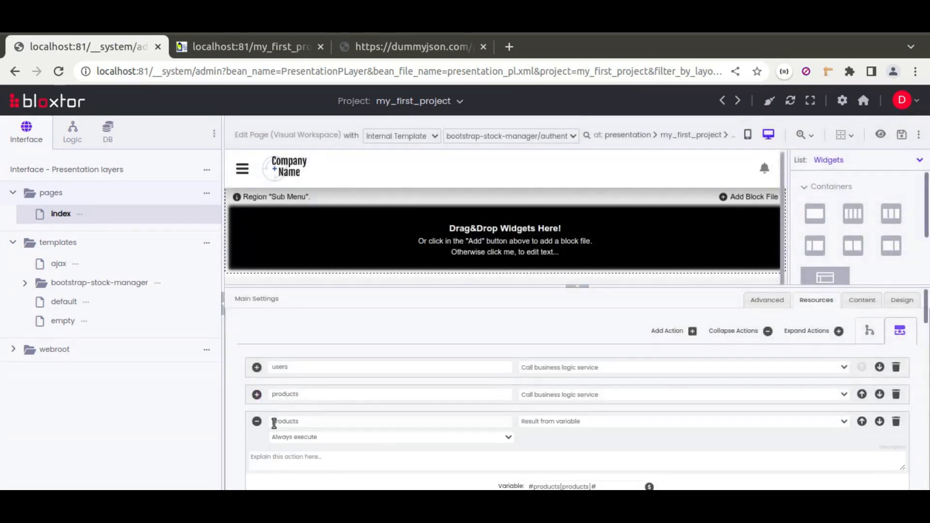
{"action": "scroll", "coordinate": [540, 445], "scroll_direction": "down", "scroll_amount": 2}
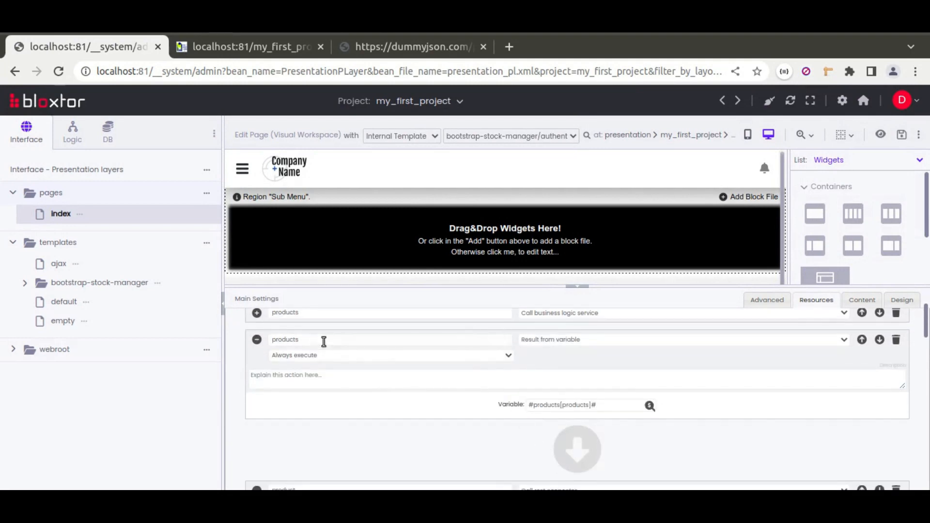
{"action": "left_click", "coordinate": [896, 340]}
{"action": "left_click", "coordinate": [578, 184]}
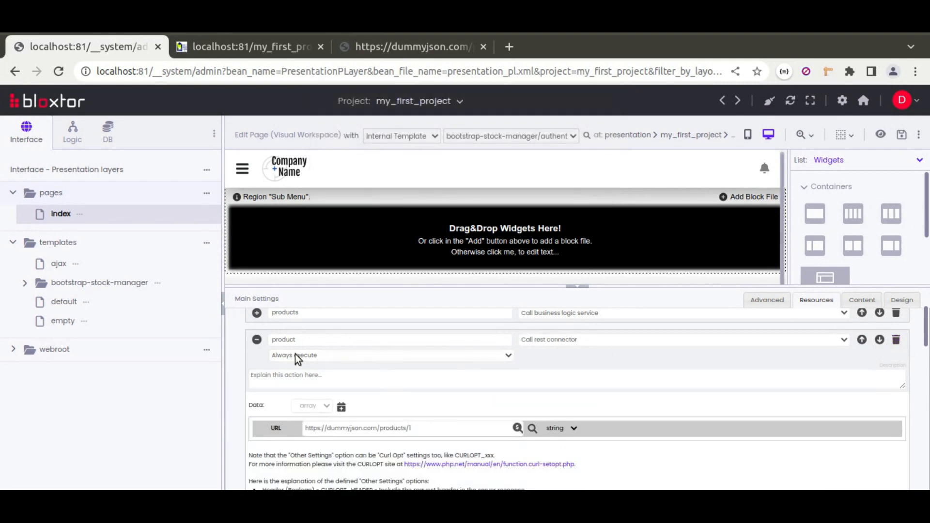
{"action": "left_click", "coordinate": [257, 341]}
{"action": "left_click", "coordinate": [257, 361]}
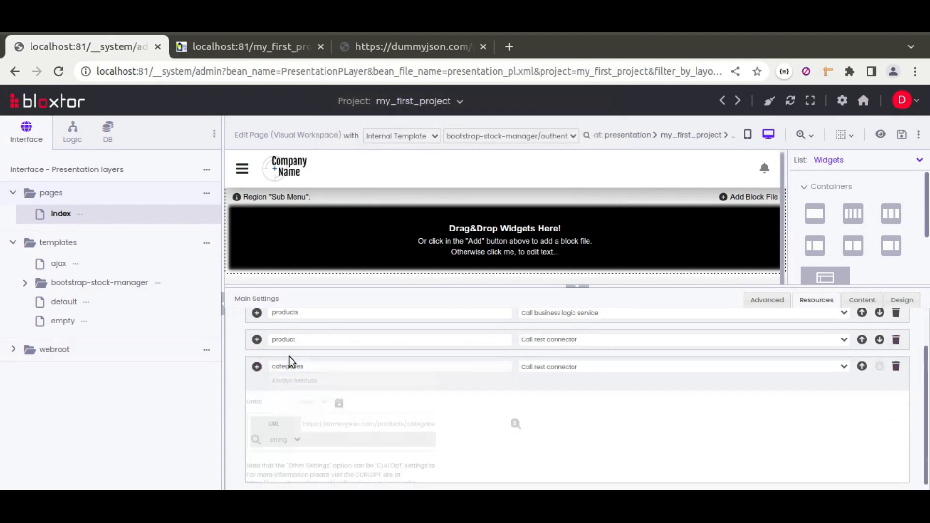
Save the index page and reload the published page to check its products table
{"action": "left_click", "coordinate": [902, 134]}
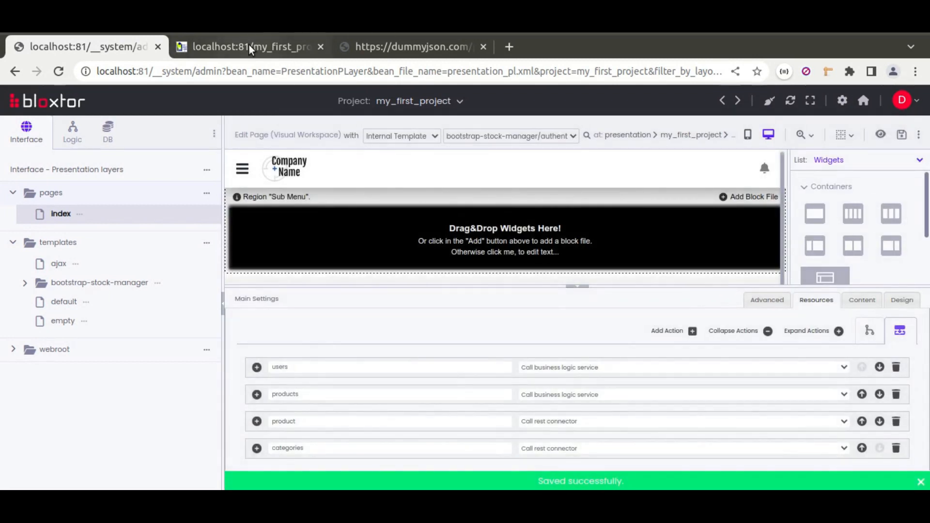
{"action": "left_click", "coordinate": [249, 44]}
{"action": "left_click", "coordinate": [59, 71]}
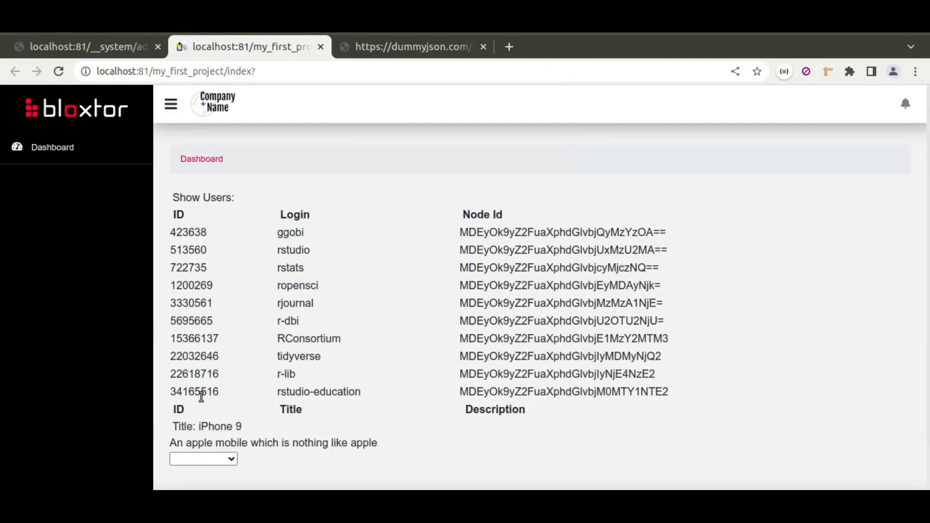
{"action": "left_click_drag", "start_coordinate": [177, 410], "coordinate": [506, 411]}
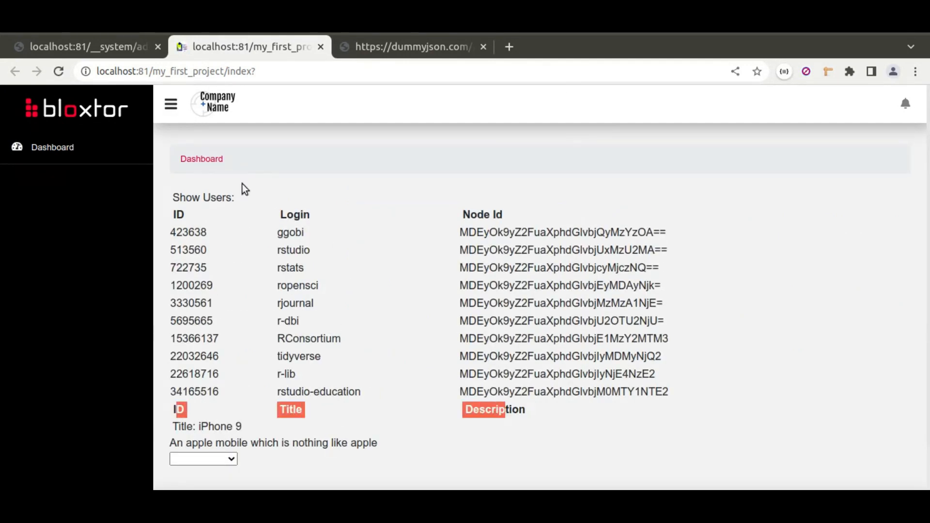
Return to the page editor and open the products action's MyRestService.getProducts service for editing
{"action": "left_click", "coordinate": [111, 46]}
{"action": "left_click", "coordinate": [578, 470]}
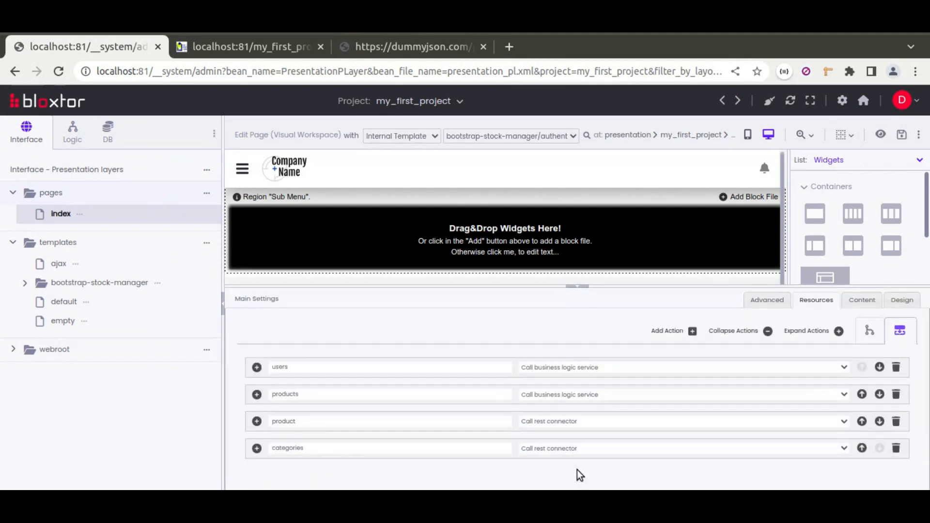
{"action": "left_click", "coordinate": [256, 395]}
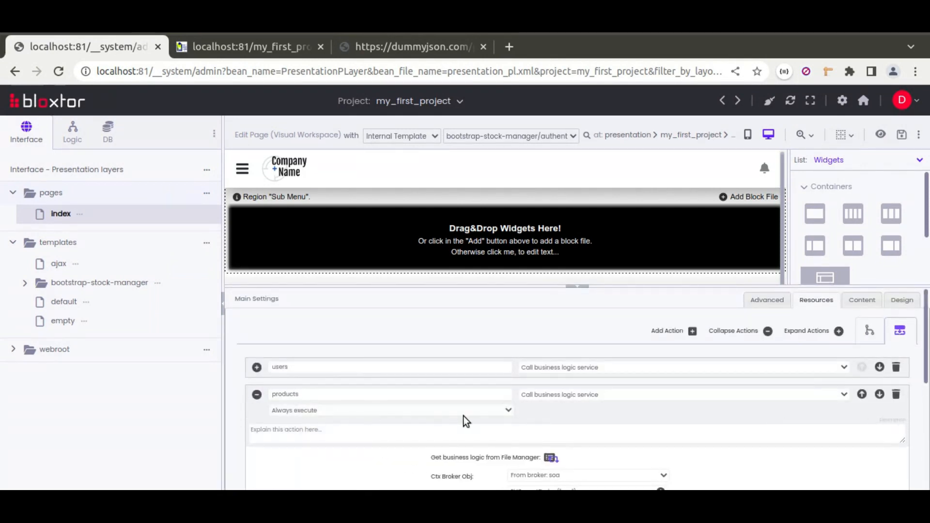
{"action": "scroll", "coordinate": [463, 416], "scroll_direction": "down", "scroll_amount": 3}
{"action": "scroll", "coordinate": [489, 410], "scroll_direction": "down", "scroll_amount": 2}
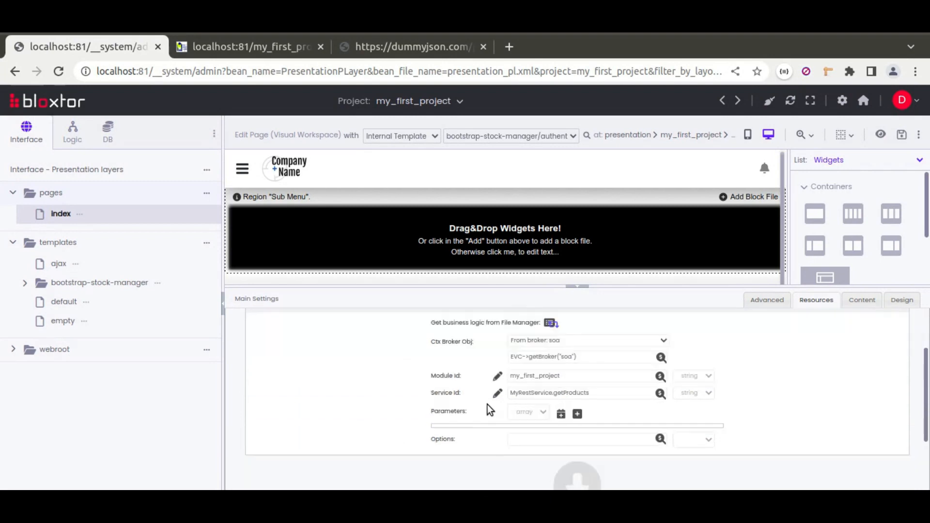
{"action": "left_click", "coordinate": [498, 363]}
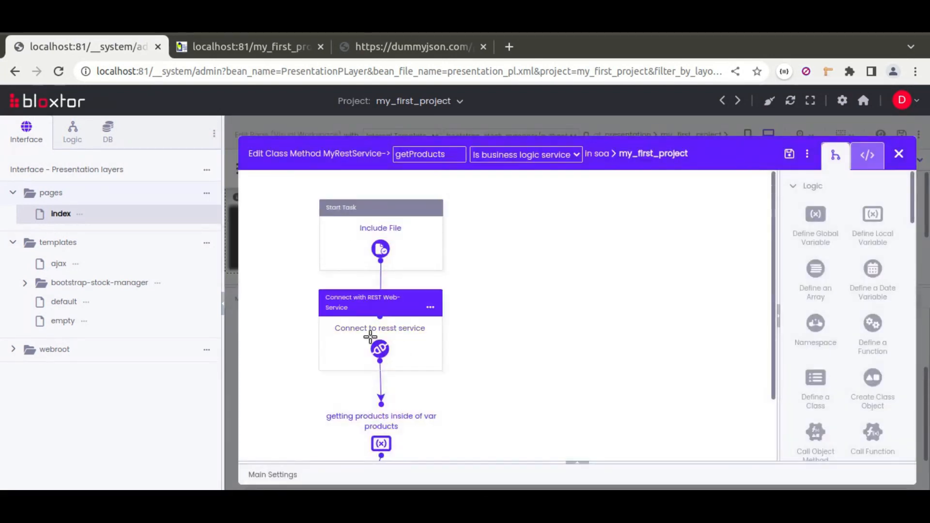
Examine the getProducts tasks, comparing the local variable's value with the REST connection's URL and result variable name
{"action": "left_click", "coordinate": [72, 132]}
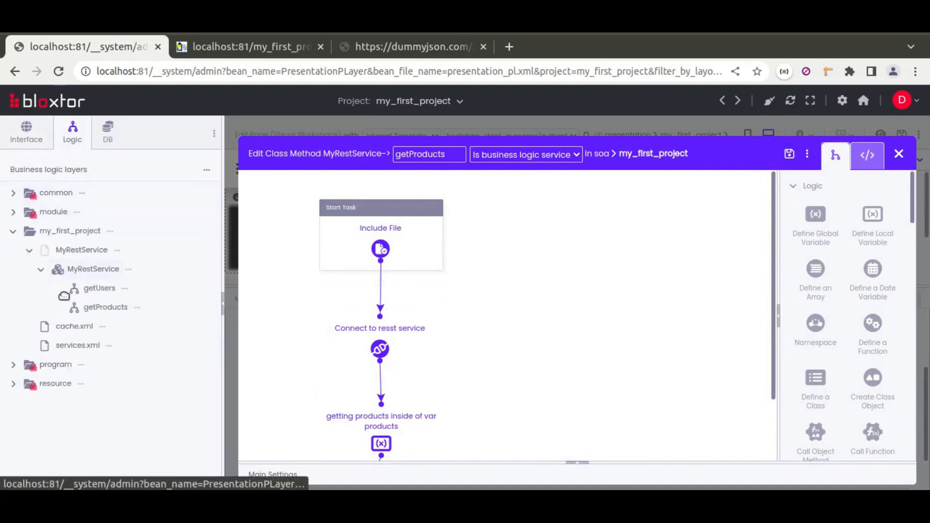
{"action": "left_click", "coordinate": [26, 131]}
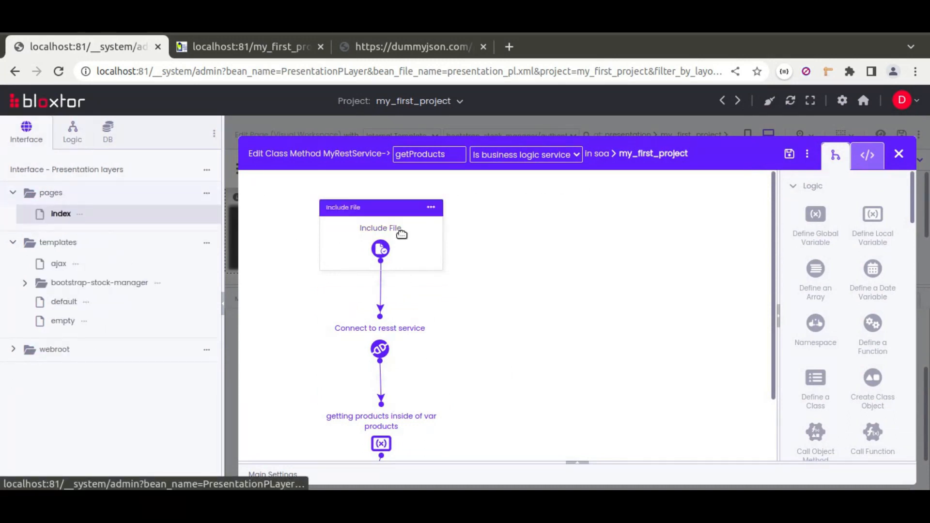
{"action": "left_click", "coordinate": [399, 397]}
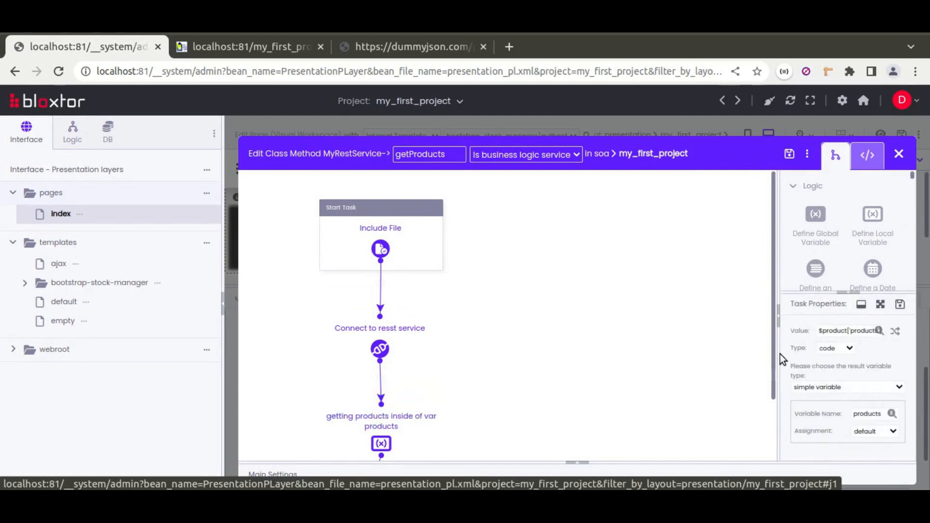
{"action": "left_click_drag", "start_coordinate": [778, 352], "coordinate": [541, 336]}
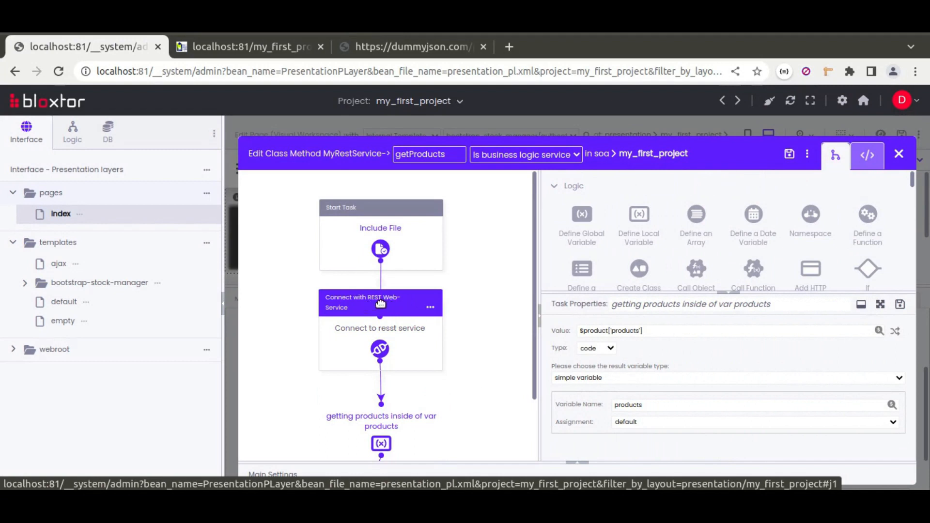
{"action": "left_click", "coordinate": [374, 303]}
{"action": "scroll", "coordinate": [622, 376], "scroll_direction": "down", "scroll_amount": 2}
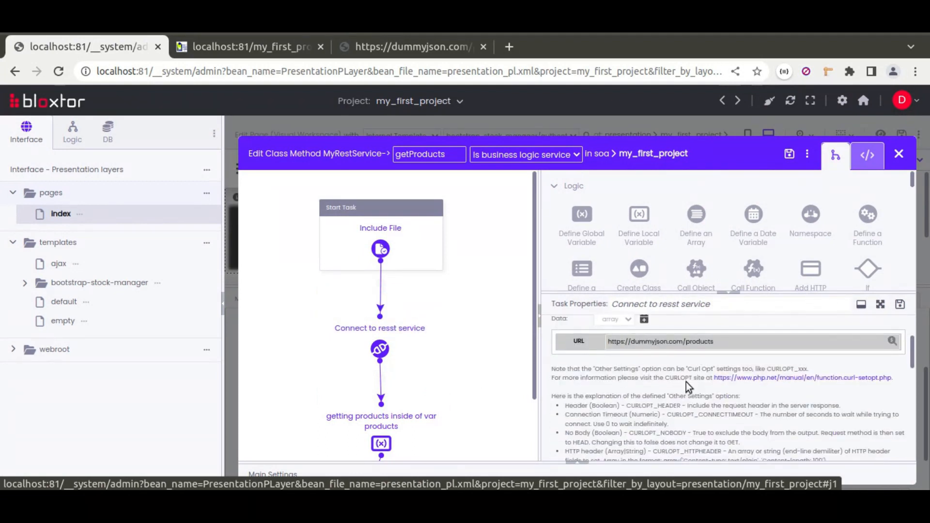
{"action": "scroll", "coordinate": [686, 383], "scroll_direction": "down", "scroll_amount": 3}
{"action": "scroll", "coordinate": [686, 382], "scroll_direction": "down", "scroll_amount": 3}
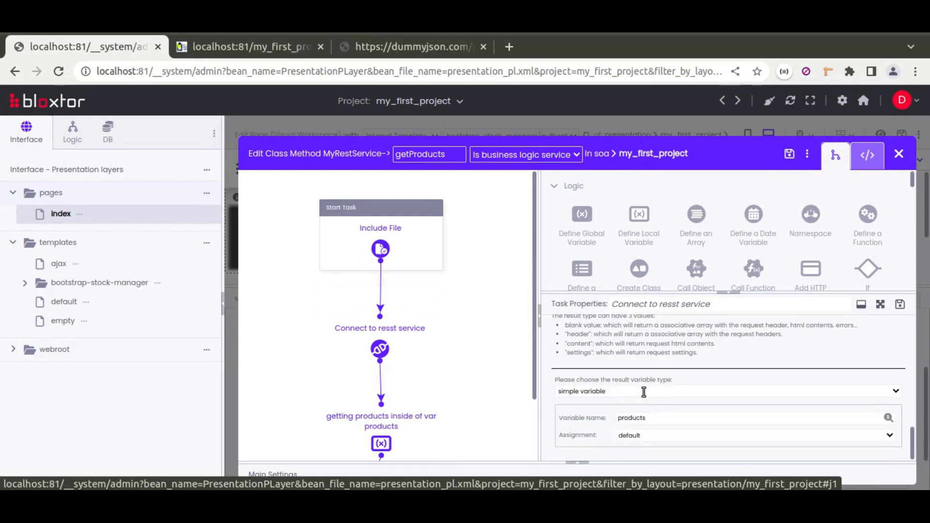
Correct the local variable's value to $products['products'], save the getProducts method and close its editor
{"action": "left_click", "coordinate": [397, 396]}
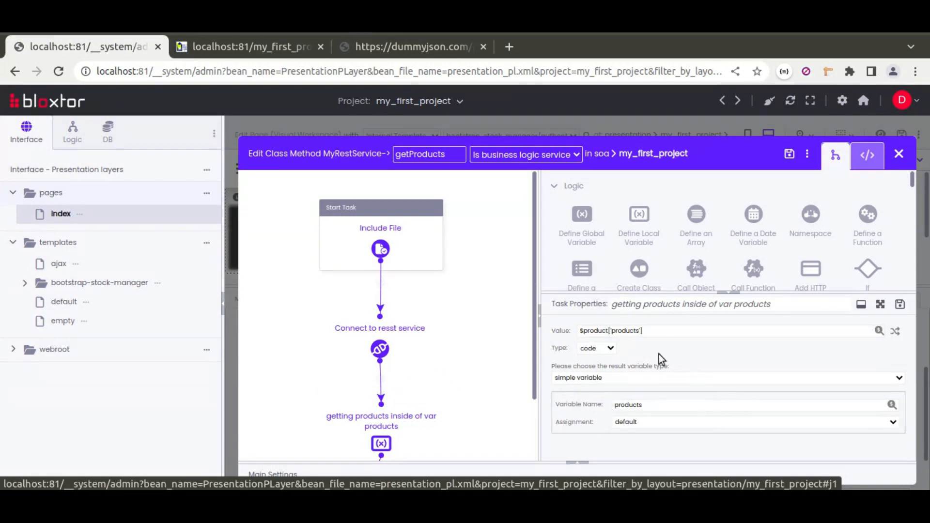
{"action": "left_click", "coordinate": [608, 330]}
{"action": "type", "text": "s"}
{"action": "left_click", "coordinate": [900, 305]}
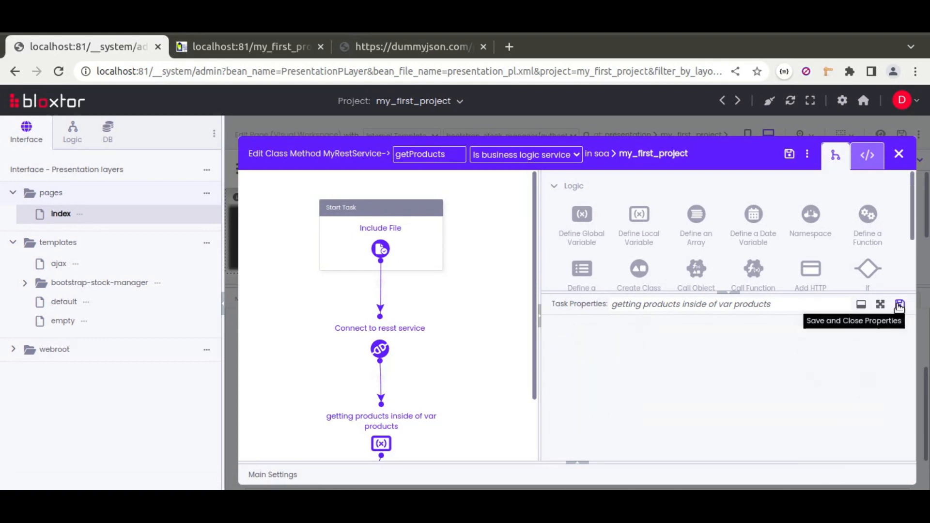
{"action": "left_click", "coordinate": [790, 156]}
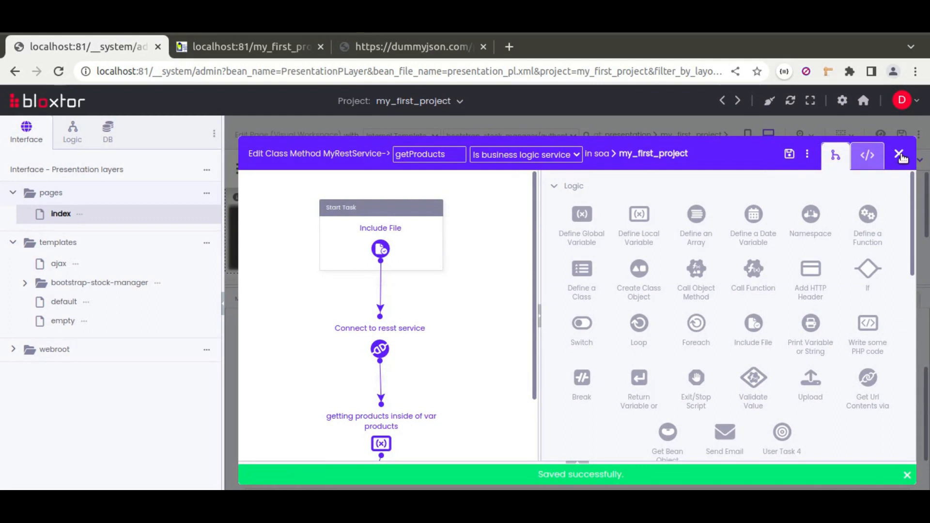
{"action": "left_click", "coordinate": [900, 155]}
Reload the published index page and look through the users and products tables
{"action": "left_click", "coordinate": [242, 46]}
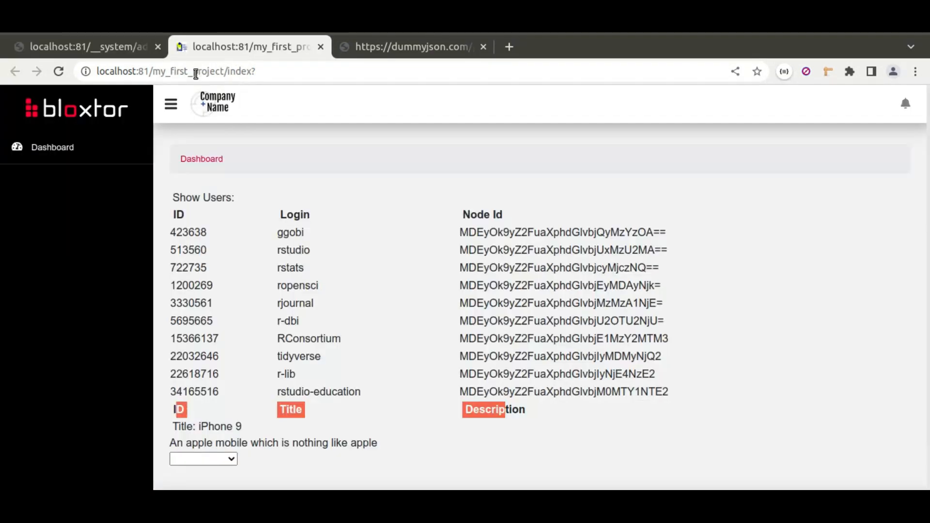
{"action": "left_click", "coordinate": [58, 71]}
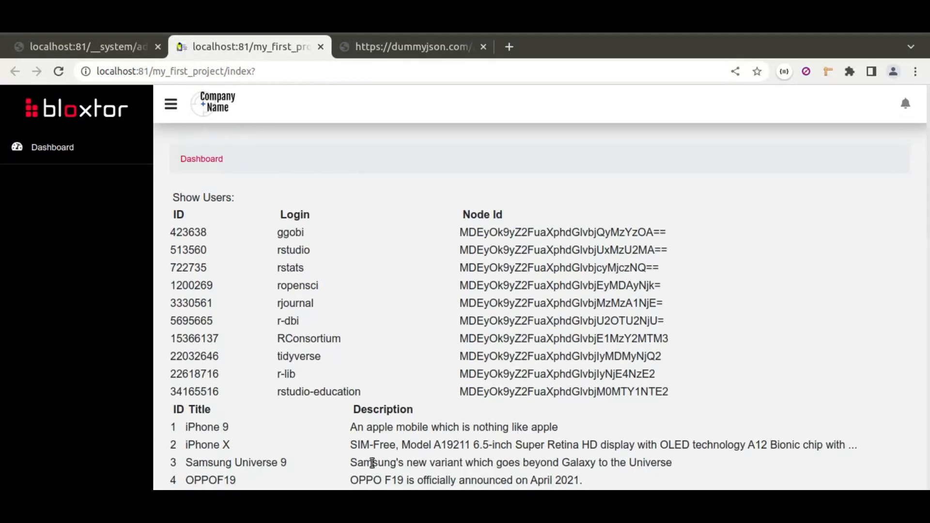
{"action": "scroll", "coordinate": [417, 431], "scroll_direction": "down", "scroll_amount": 2}
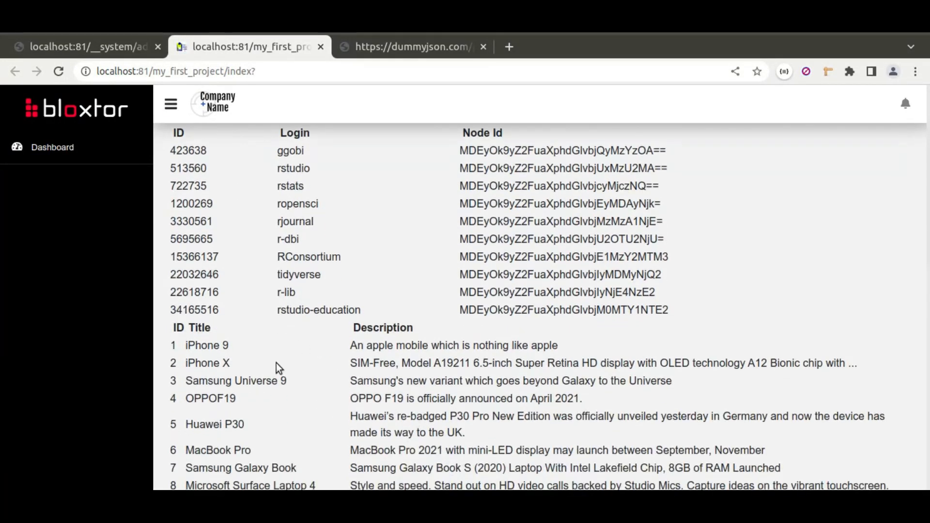
{"action": "scroll", "coordinate": [305, 414], "scroll_direction": "down", "scroll_amount": 8}
{"action": "scroll", "coordinate": [332, 338], "scroll_direction": "up", "scroll_amount": 10}
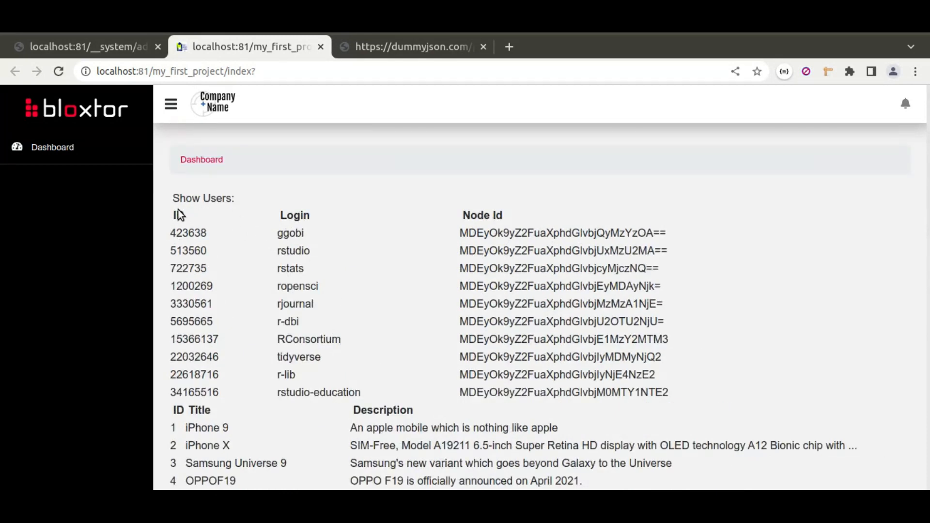
Return to the page editor and collapse the products action
{"action": "left_click", "coordinate": [107, 50]}
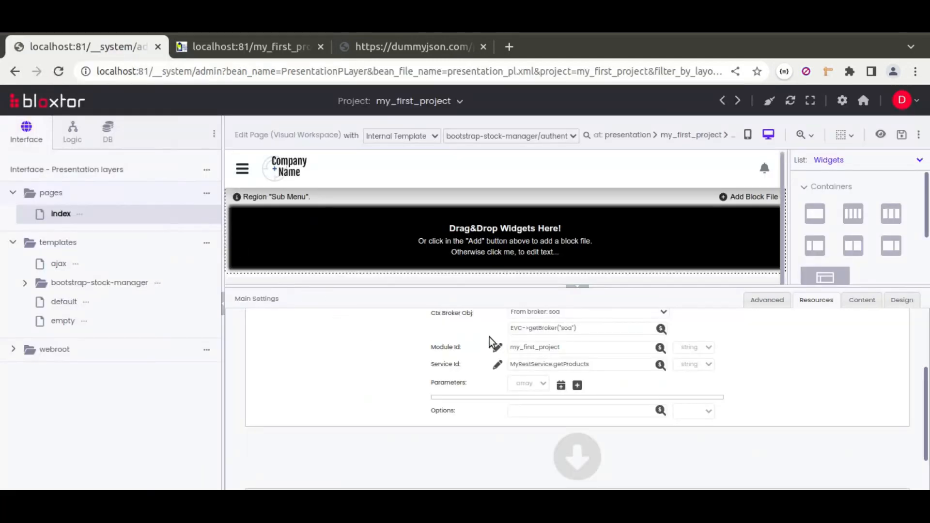
{"action": "scroll", "coordinate": [489, 342], "scroll_direction": "up", "scroll_amount": 3}
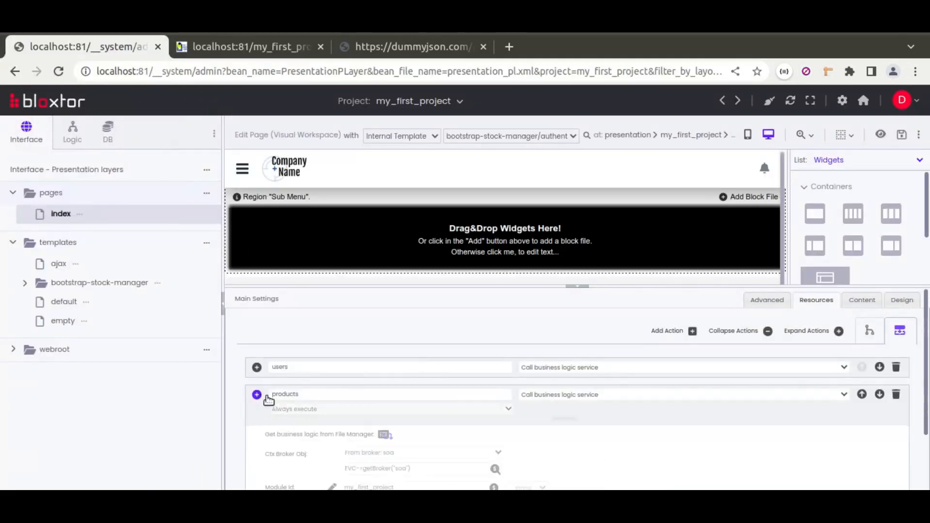
{"action": "left_click", "coordinate": [266, 396]}
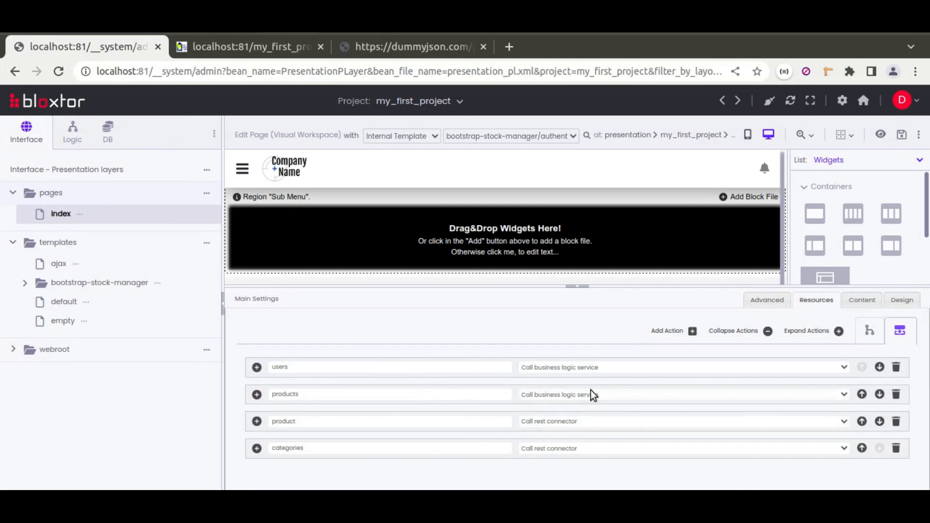
Show the business logic services beside the page, hide the main settings and review the index page's layout
{"action": "left_click", "coordinate": [72, 134]}
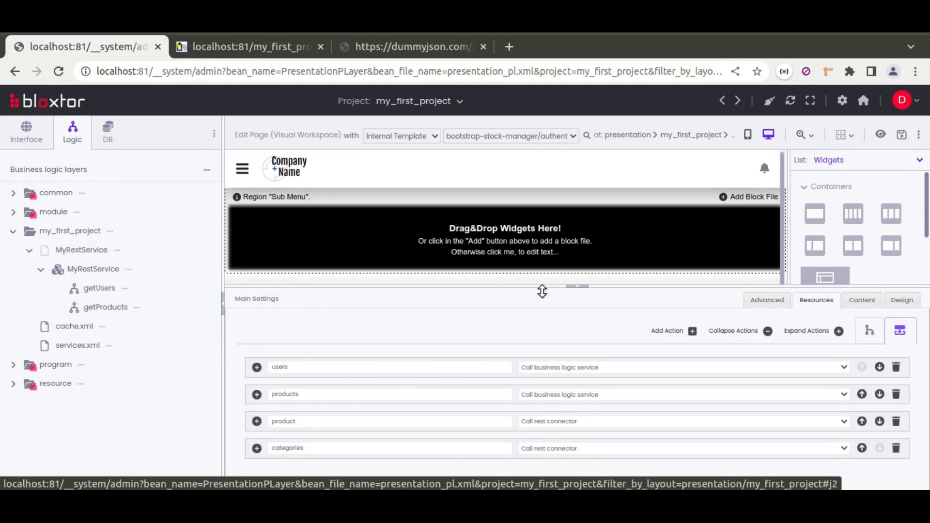
{"action": "left_click", "coordinate": [577, 287]}
{"action": "scroll", "coordinate": [449, 386], "scroll_direction": "down", "scroll_amount": 5}
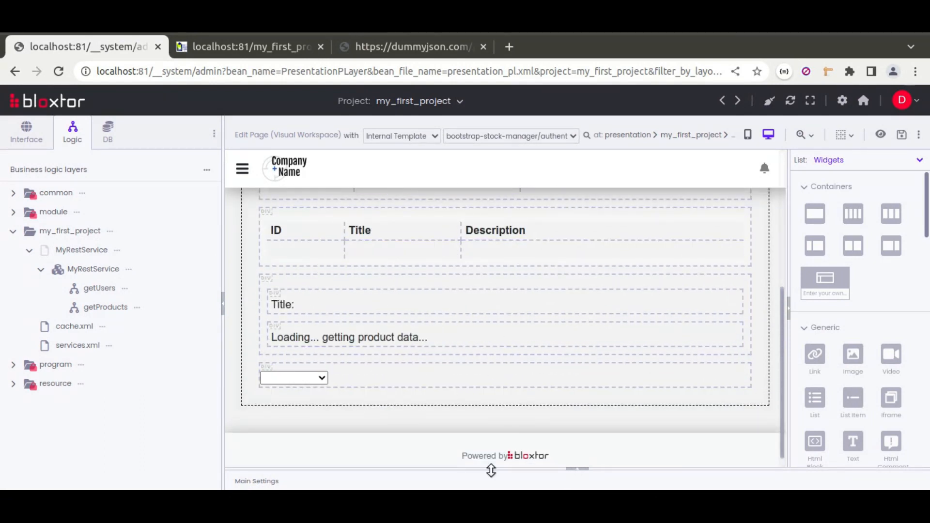
{"action": "scroll", "coordinate": [456, 334], "scroll_direction": "up", "scroll_amount": 2}
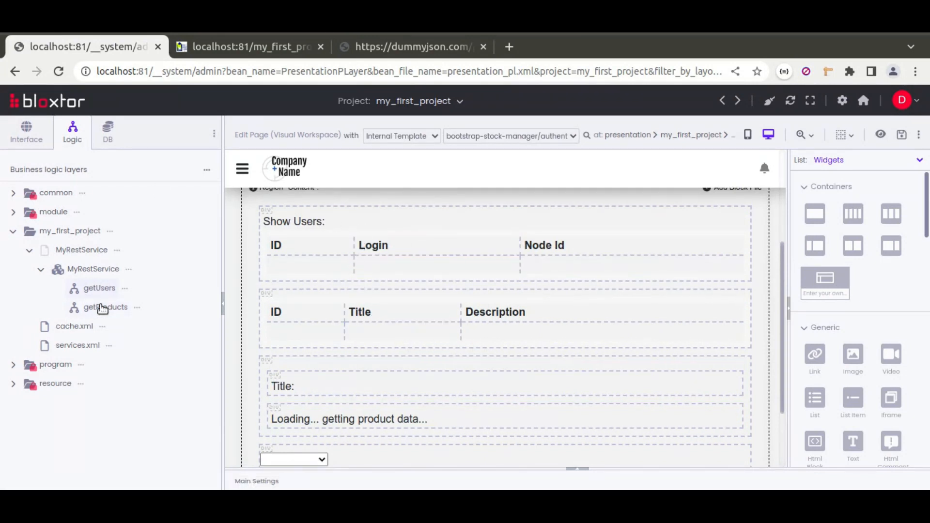
Review the published page's full products list and the options of its categories dropdown
{"action": "left_click", "coordinate": [244, 47]}
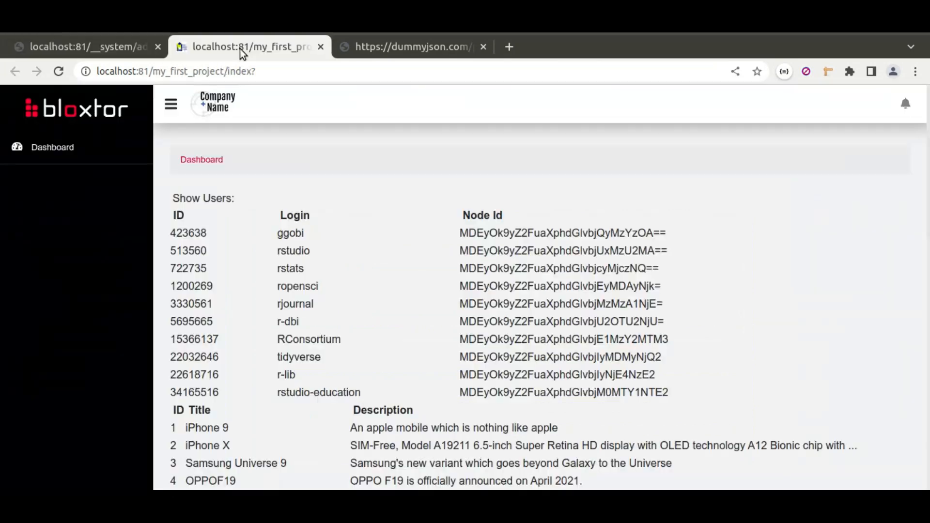
{"action": "scroll", "coordinate": [439, 312], "scroll_direction": "down", "scroll_amount": 15}
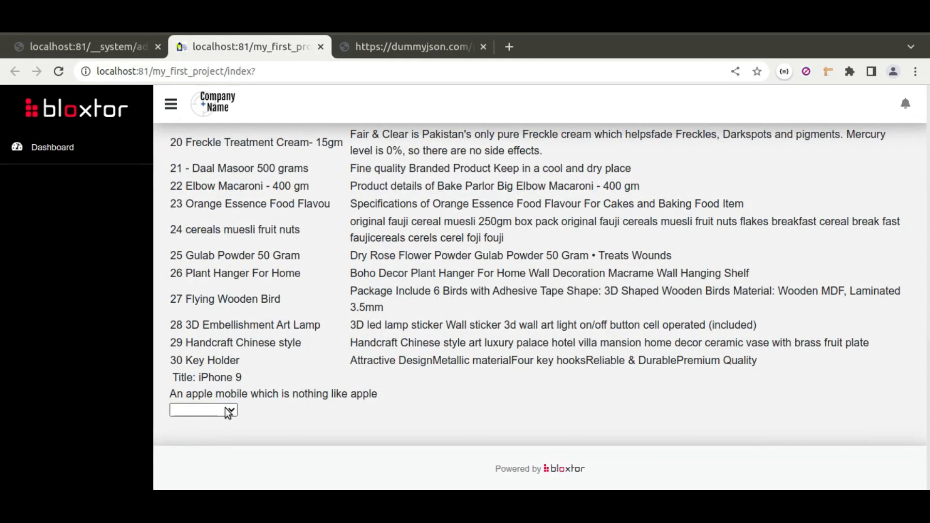
{"action": "left_click", "coordinate": [226, 412]}
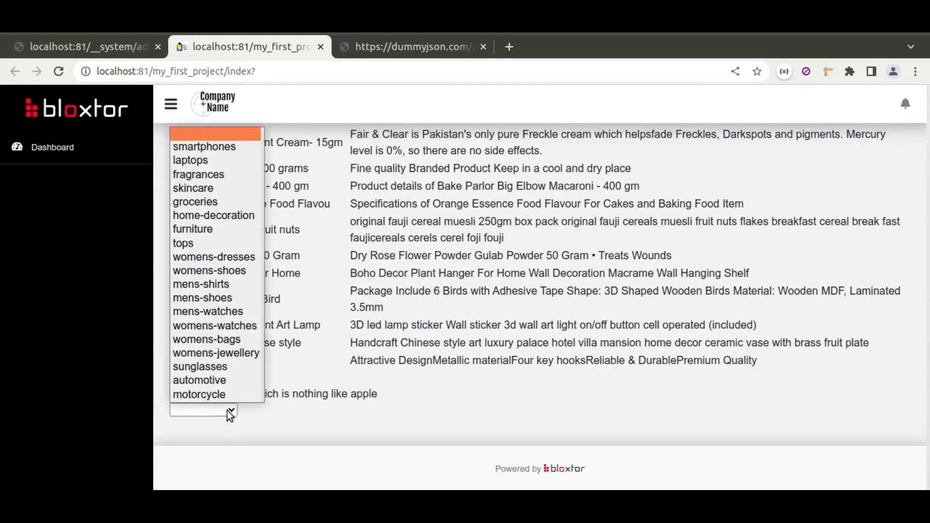
{"action": "left_click", "coordinate": [227, 411]}
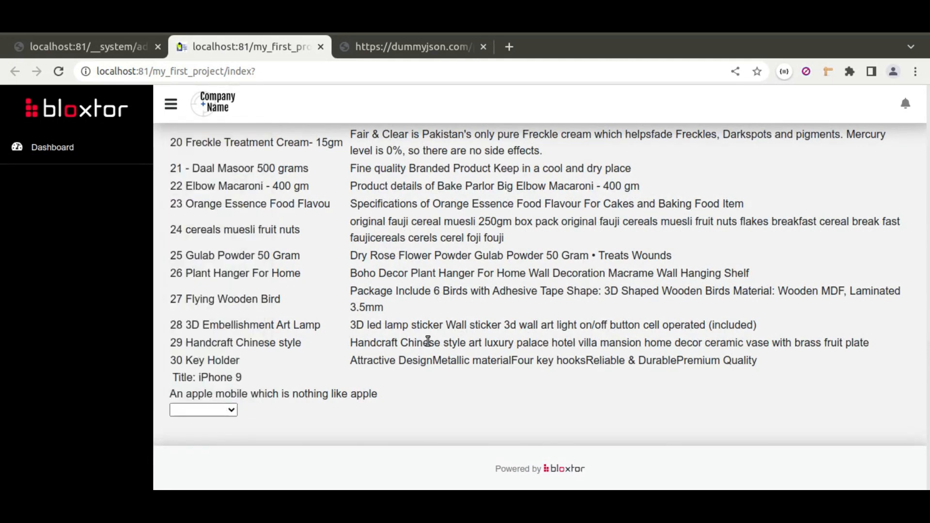
{"action": "scroll", "coordinate": [428, 341], "scroll_direction": "up", "scroll_amount": 10}
{"action": "scroll", "coordinate": [427, 342], "scroll_direction": "up", "scroll_amount": 4}
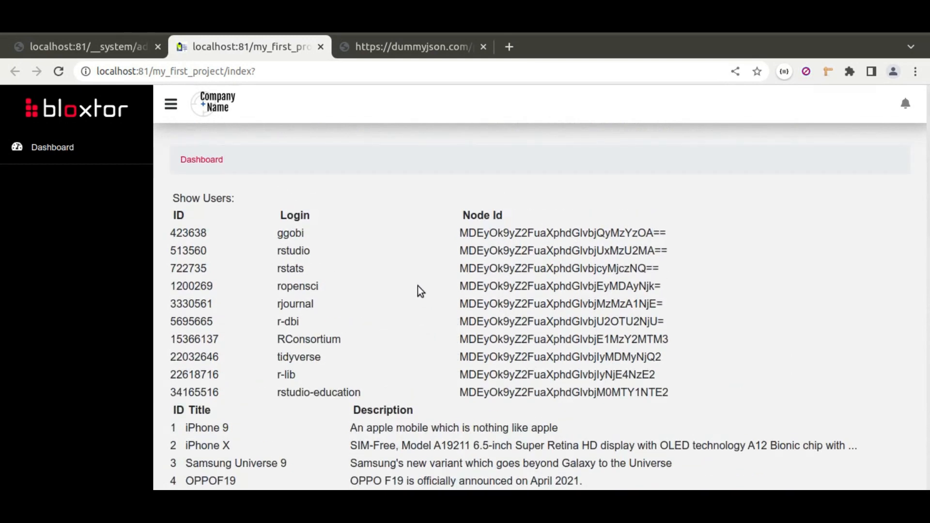